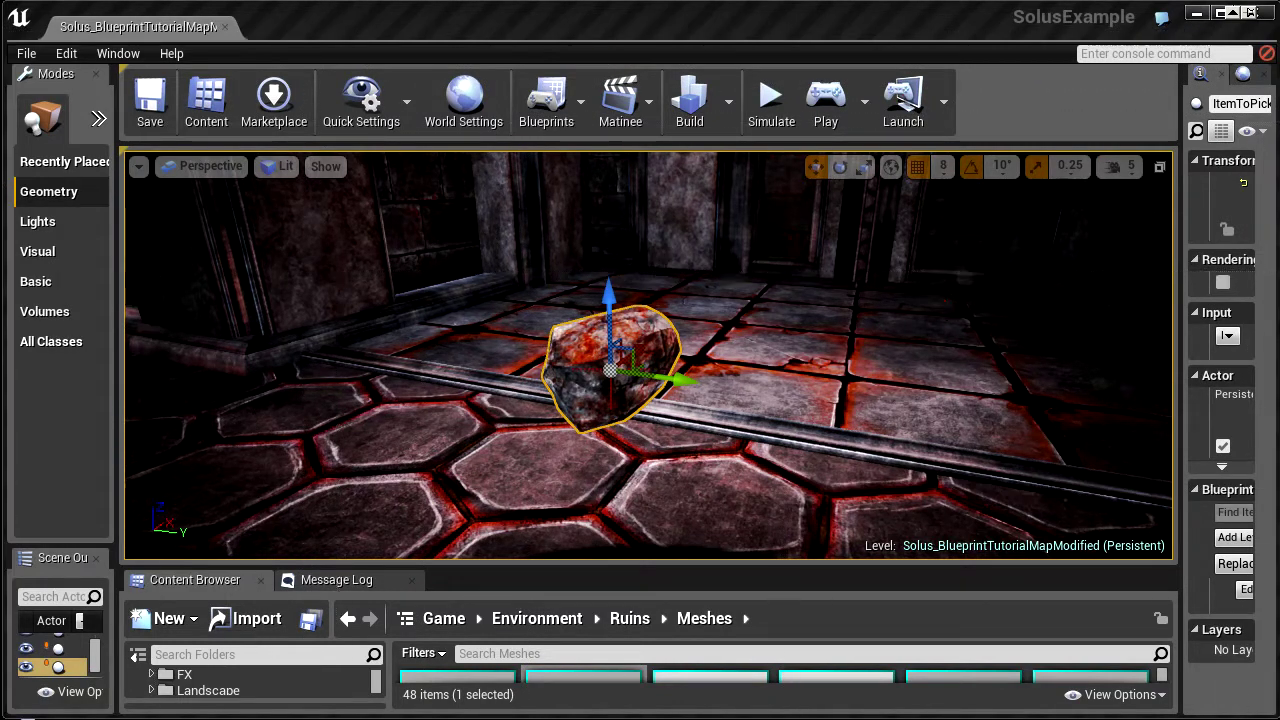
Place the humanoid door mechanism mesh from the Ruins meshes on the hexagonal tiled floor near the rock
left_click_drag(822, 424, 743, 377)
left_click_drag(597, 560, 808, 325)
left_click_drag(839, 376, 850, 573)
mouse_move(751, 302)
right_mouse_down()
mouse_move(700, 302)
mouse_move(751, 302)
right_mouse_up()
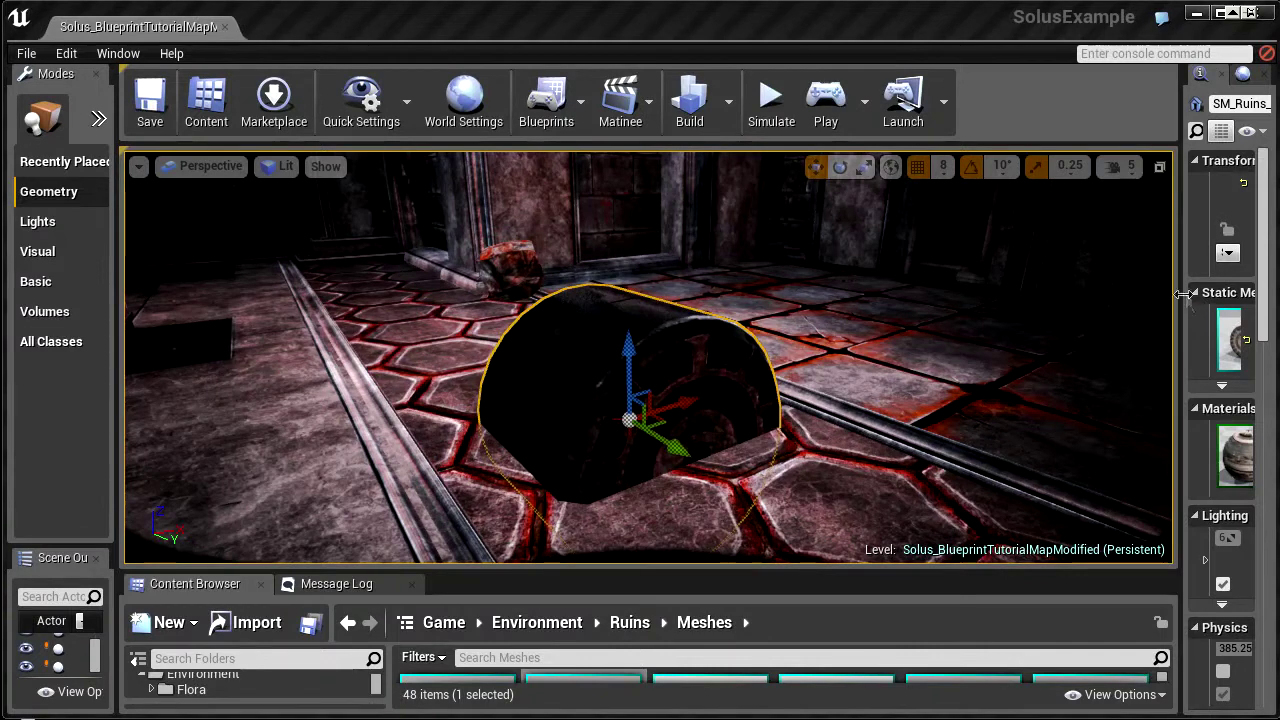
Widen the placed mesh's property area to show its physics settings, and raise the mesh clear of the floor
left_click_drag(1183, 293, 912, 300)
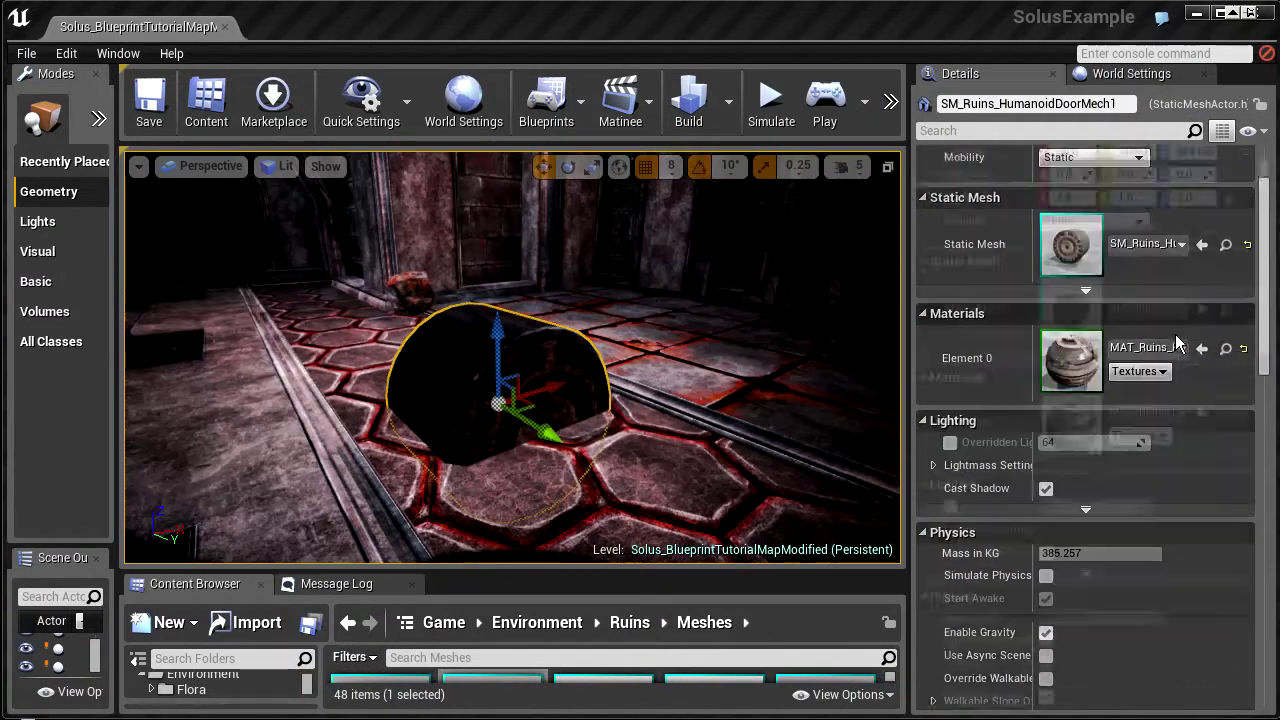
scroll(1175, 334, "down", 3)
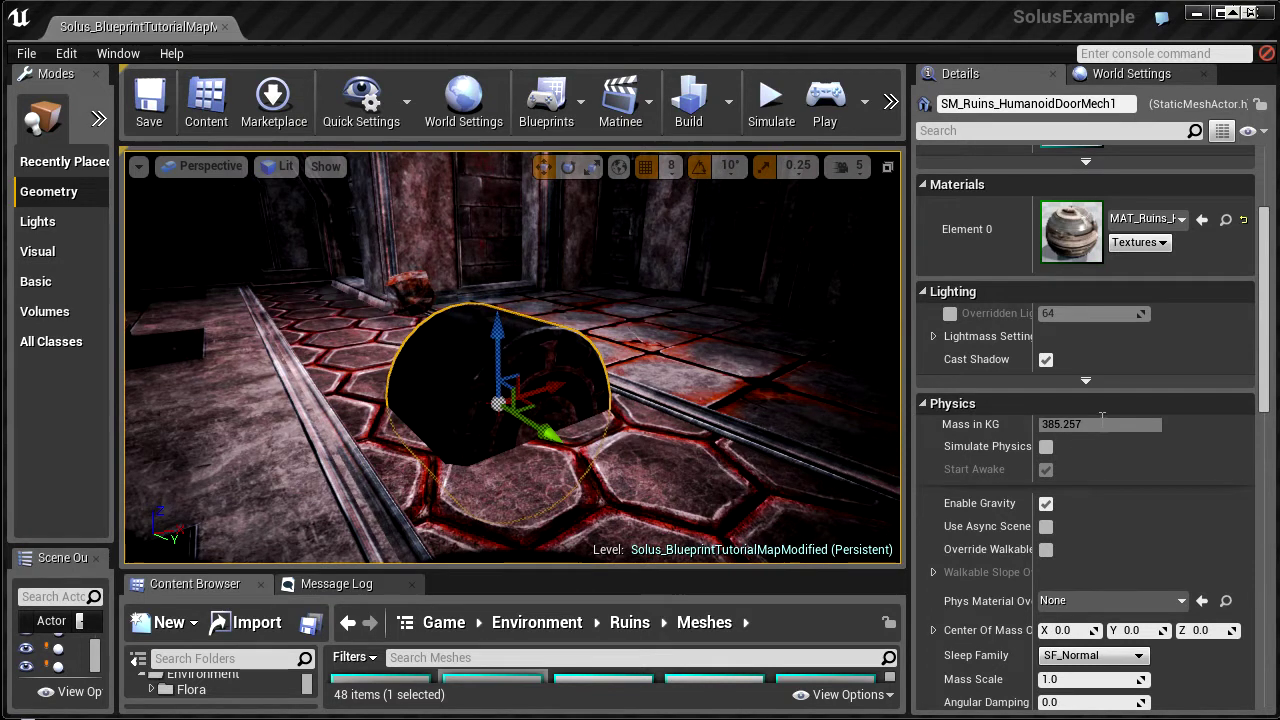
left_click_drag(498, 338, 493, 219)
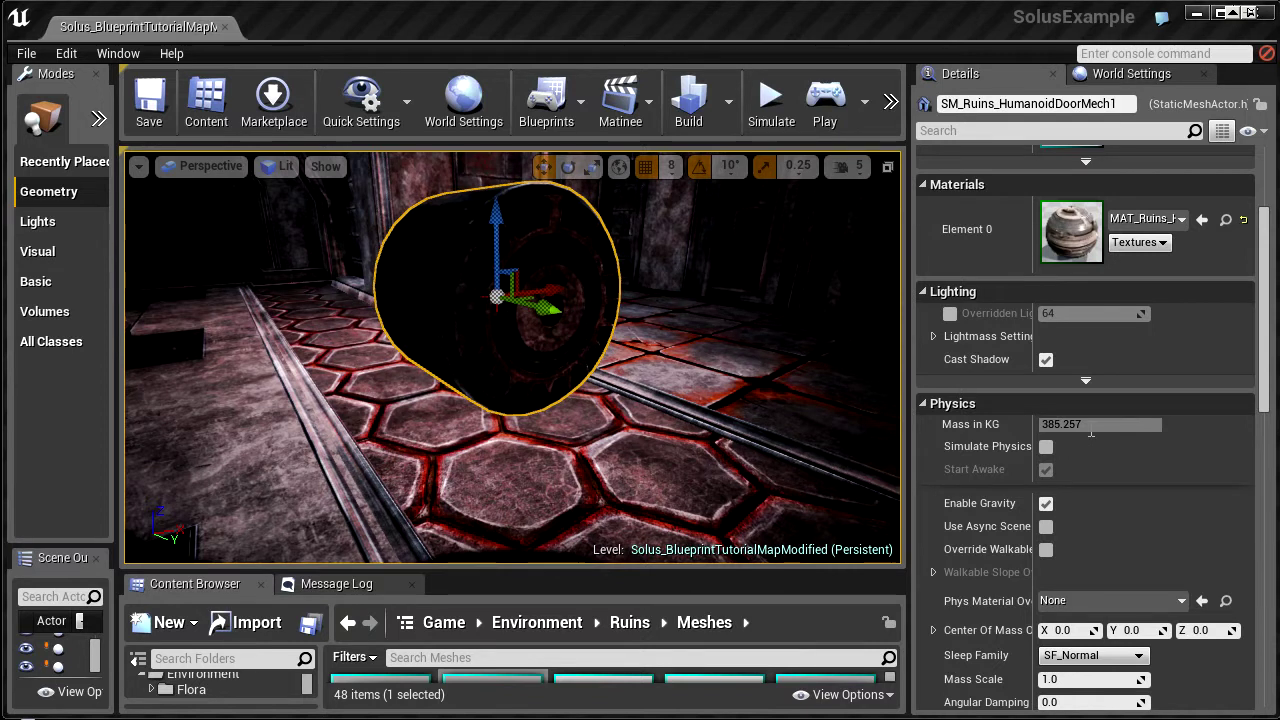
scroll(1160, 500, "up", 5)
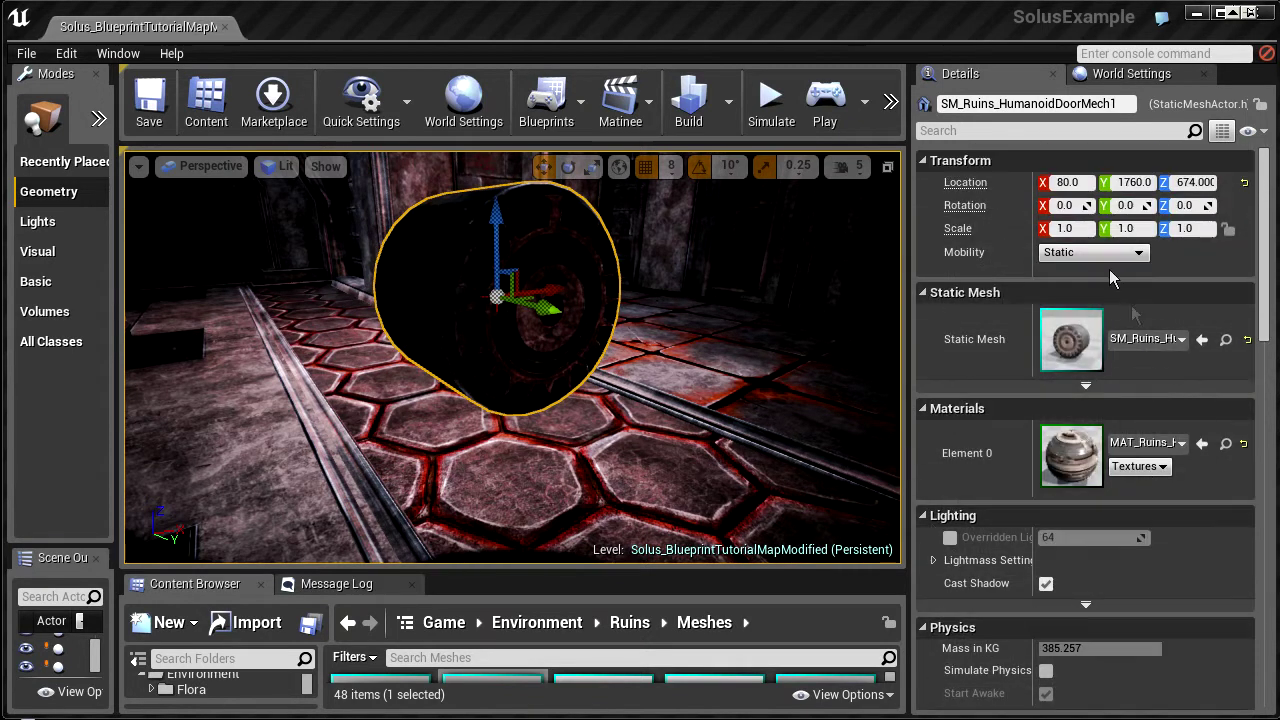
type("0.5")
key("Return")
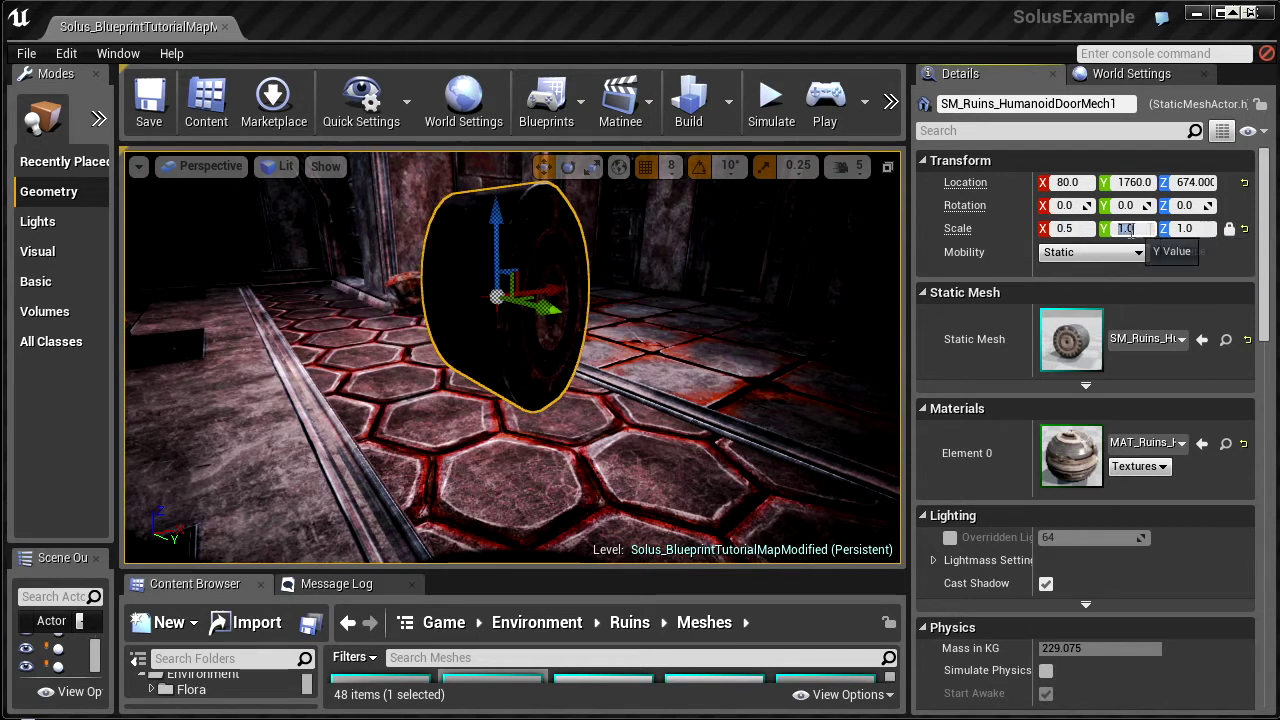
left_click(1083, 232)
type("1")
Lock the door mechanism mesh's scale proportions, scale it uniformly to 0.25, and check its mass in the physics settings
left_click(1227, 231)
left_click(1200, 231)
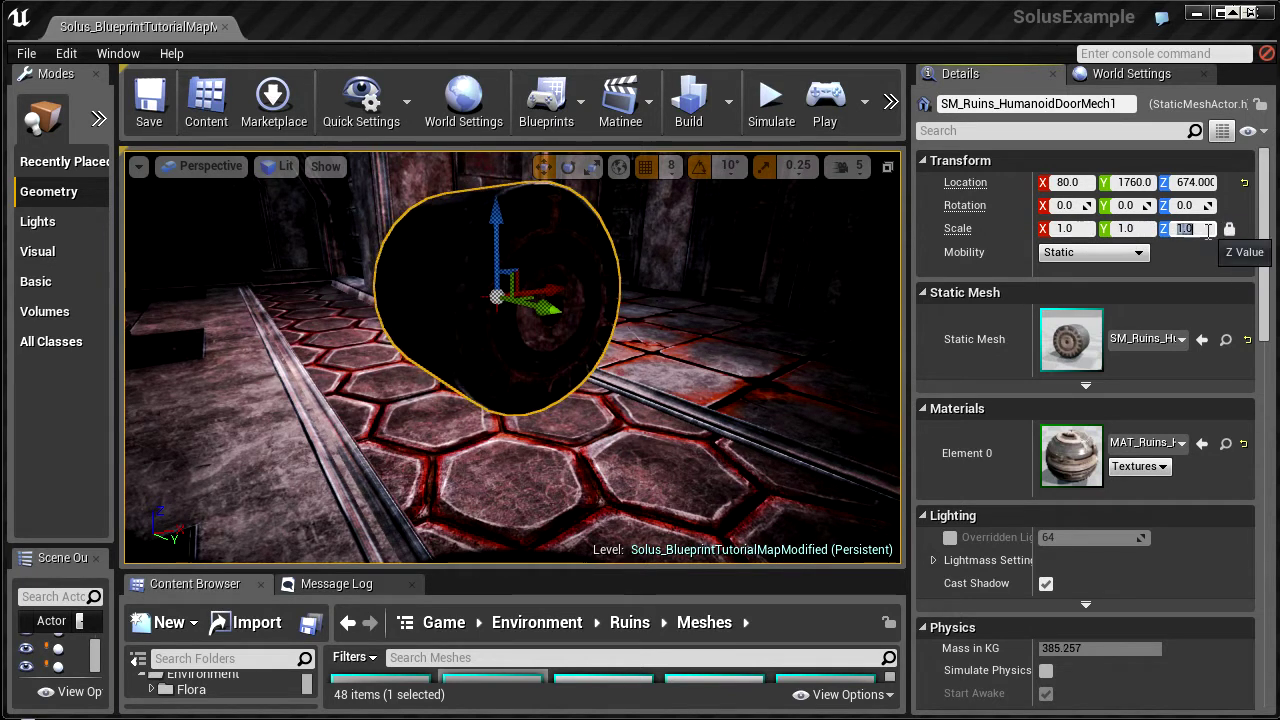
type("0.25")
key("Return")
scroll(1137, 350, "down", 5)
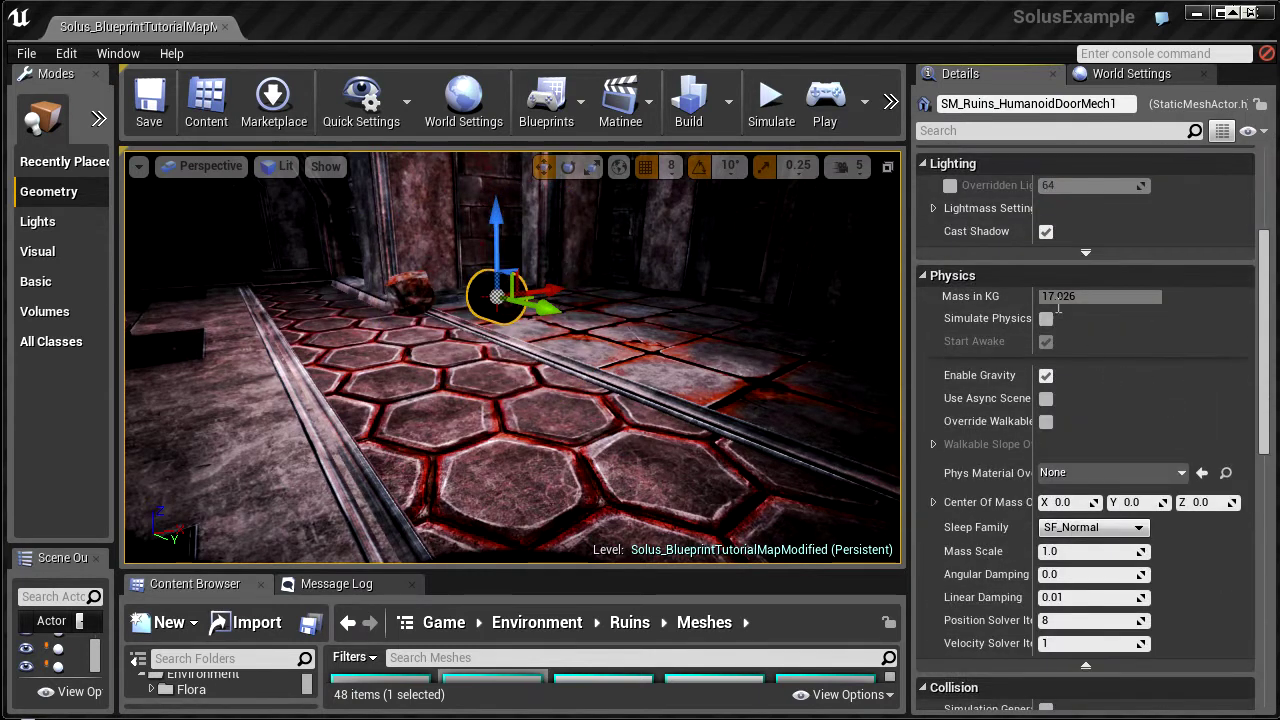
left_click_drag(757, 386, 766, 374)
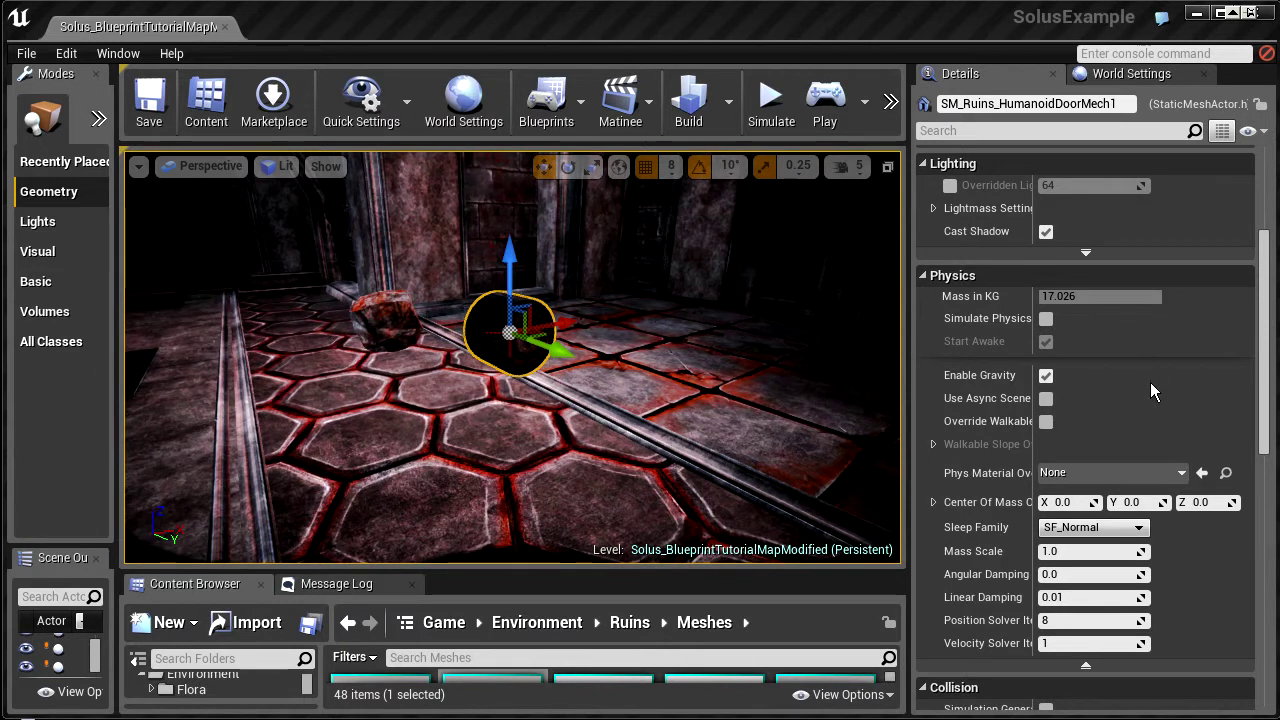
Try mass scales of 2.0 and 8.0 on the door mechanism mesh, then return its mass scale to 1.0
left_click(1073, 551)
type("2.0")
key("Return")
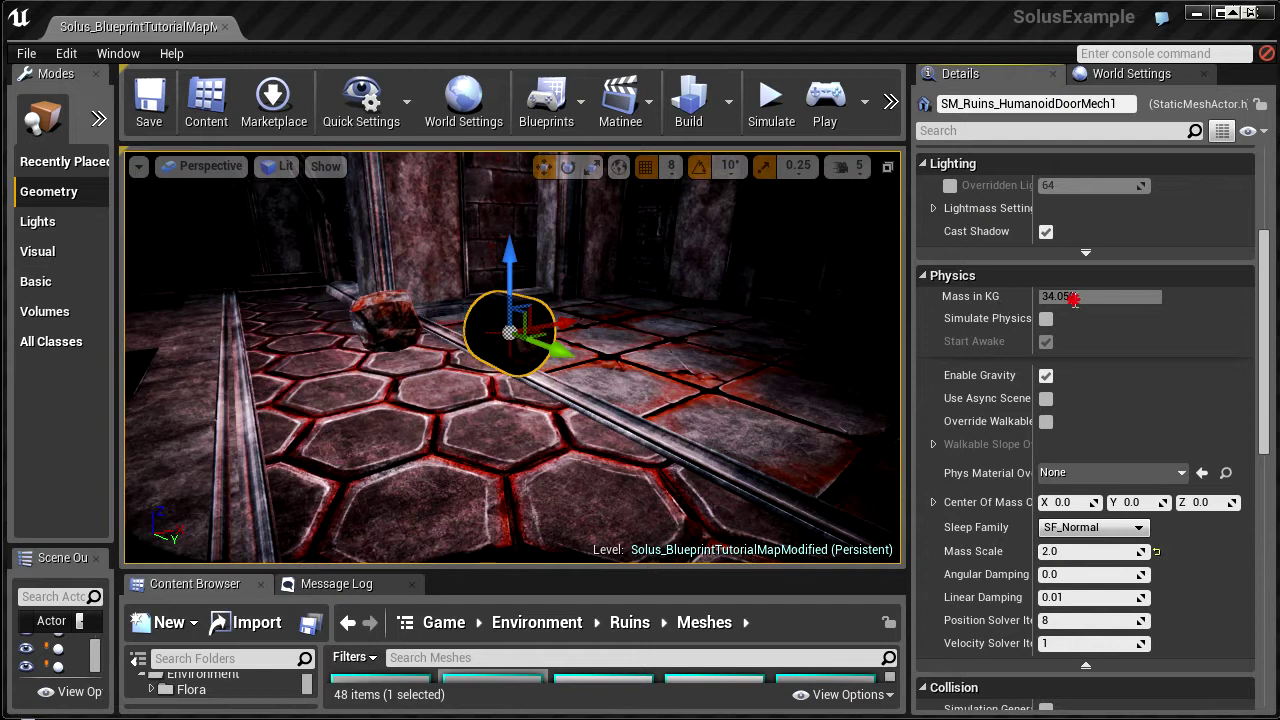
left_click(1068, 553)
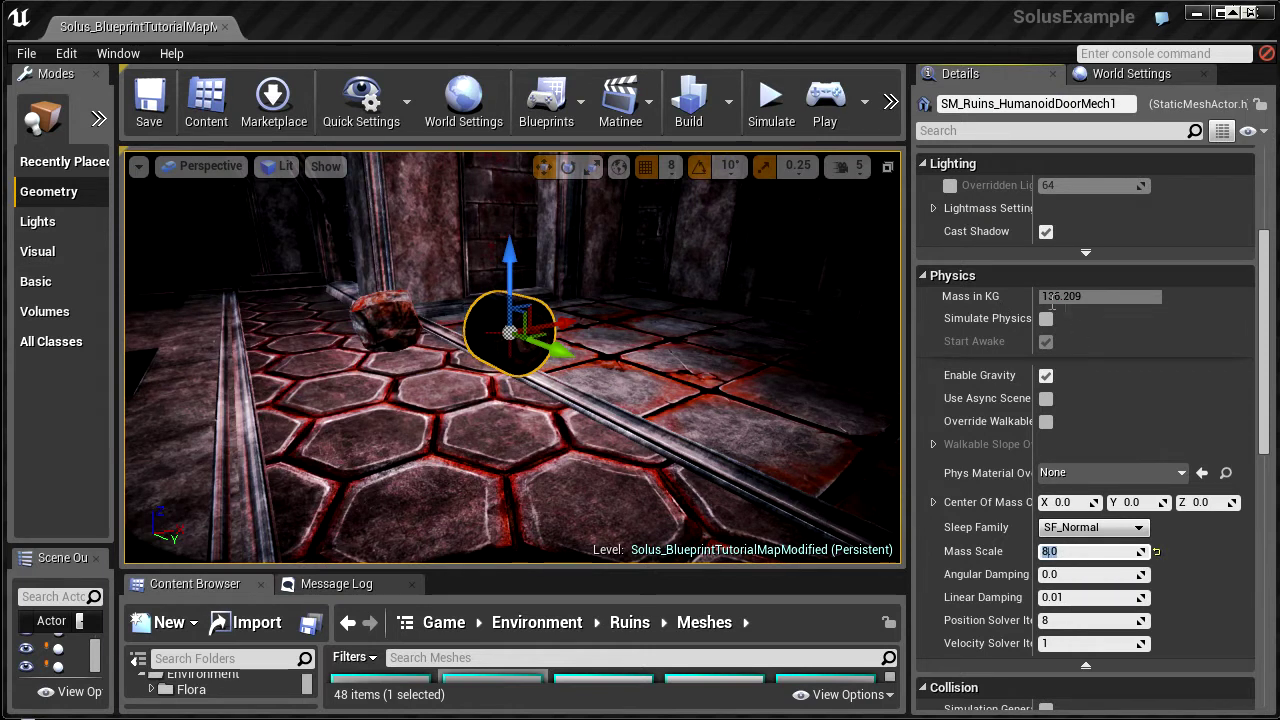
type("1.0")
key("Return")
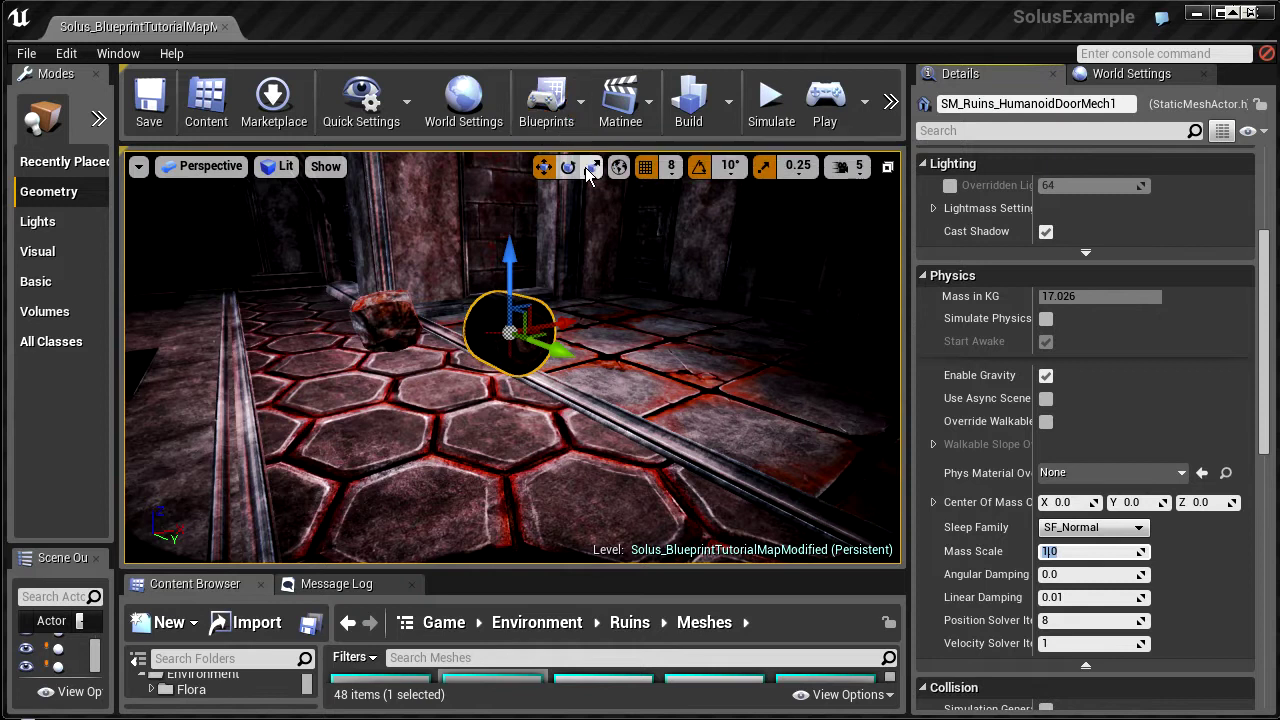
Open the level blueprint and add a reference to the selected door mechanism mesh in its event graph
left_click(546, 100)
left_click(610, 160)
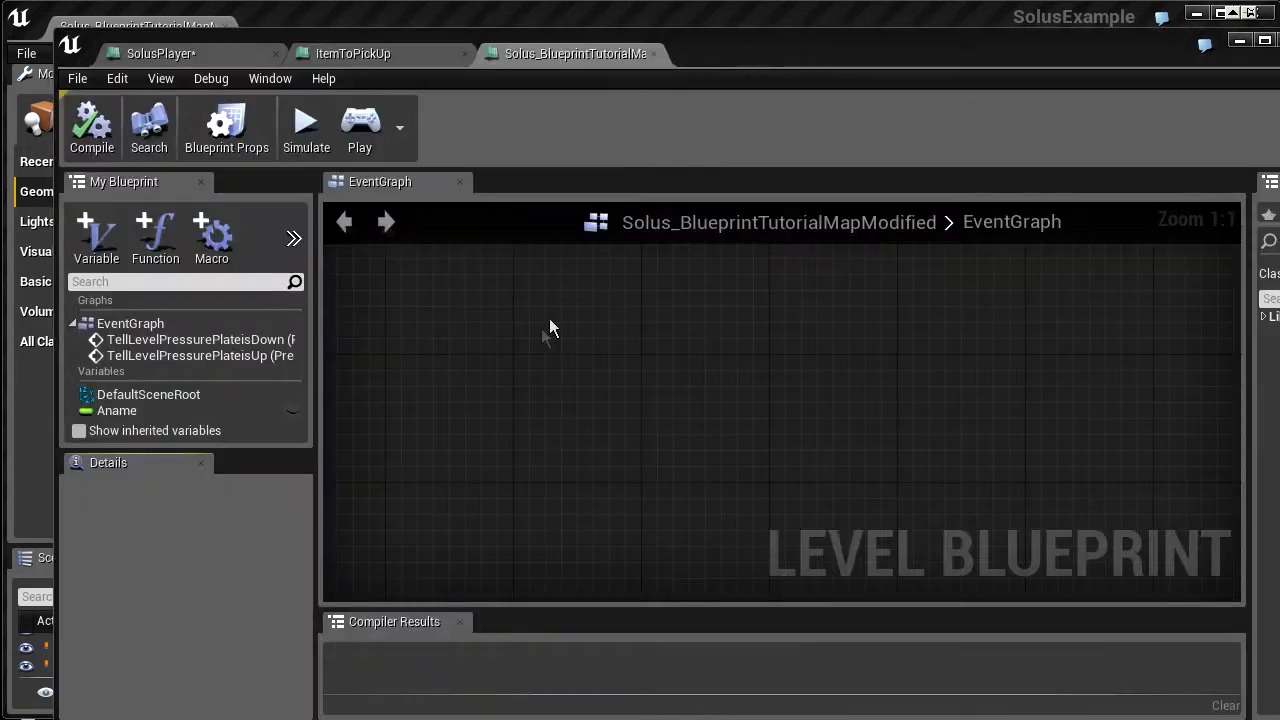
right_click(549, 330)
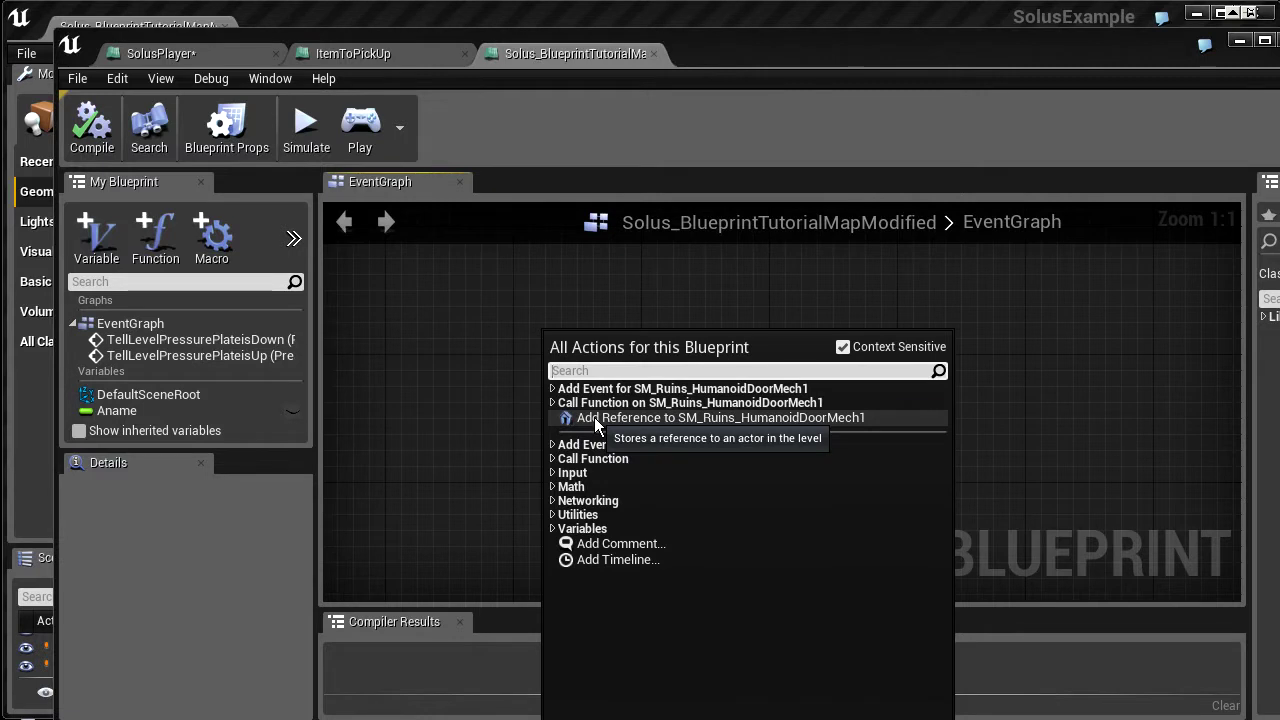
left_click(594, 417)
Add a Get Mass node targeting the door mechanism mesh reference
left_click_drag(708, 350, 739, 314)
type("mass")
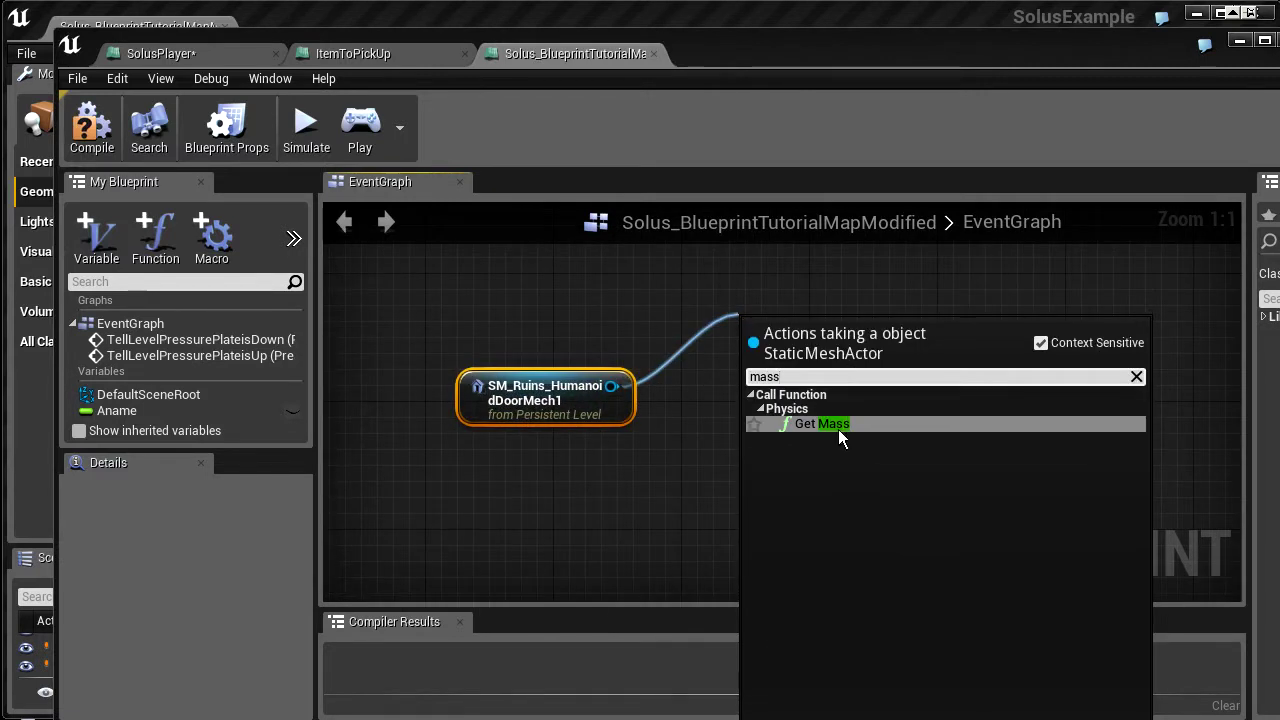
left_click(833, 424)
left_click_drag(963, 368, 1004, 342)
left_click(781, 76)
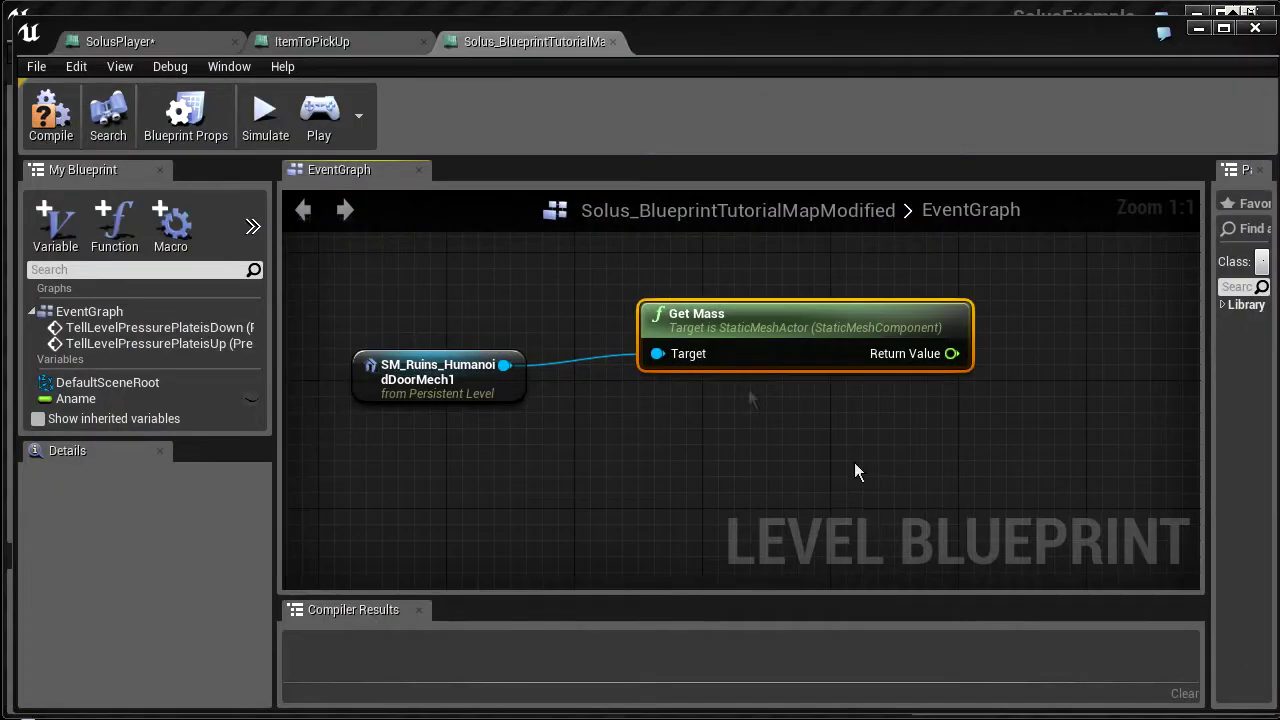
Delete the mesh reference and Get Mass nodes, and close the level blueprint
left_click_drag(920, 478, 390, 278)
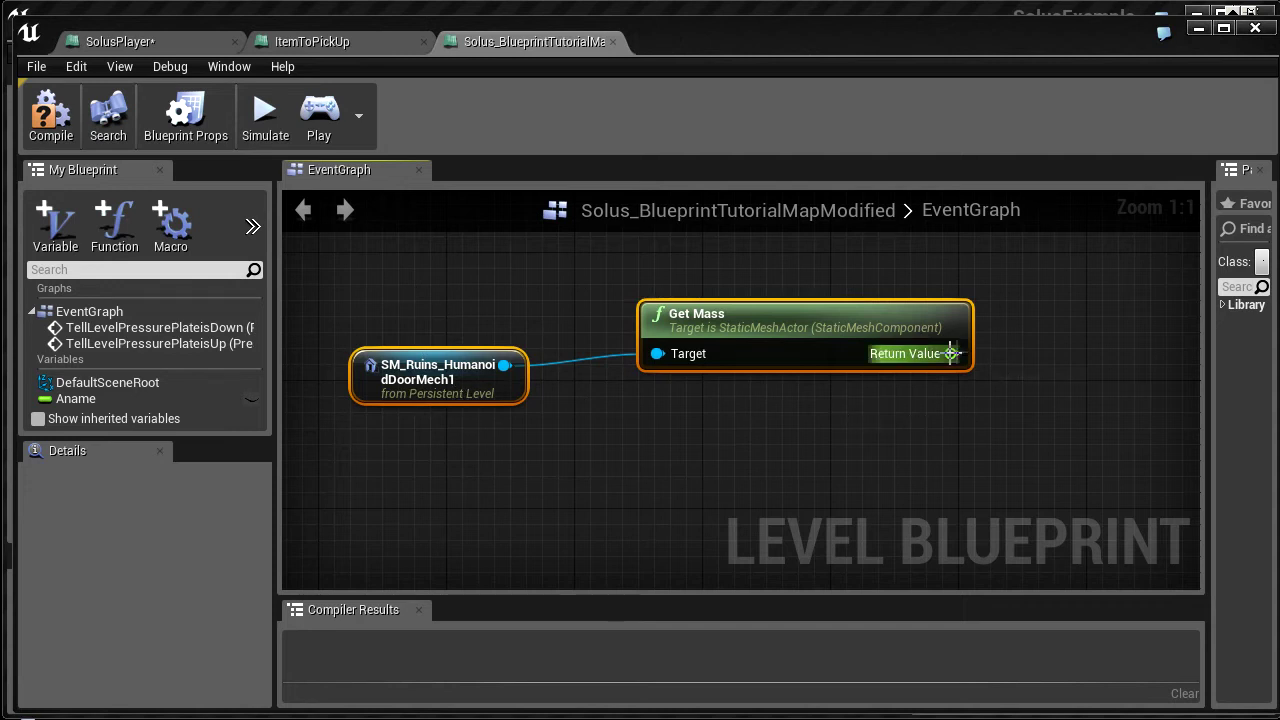
key("Delete")
middle_click(525, 46)
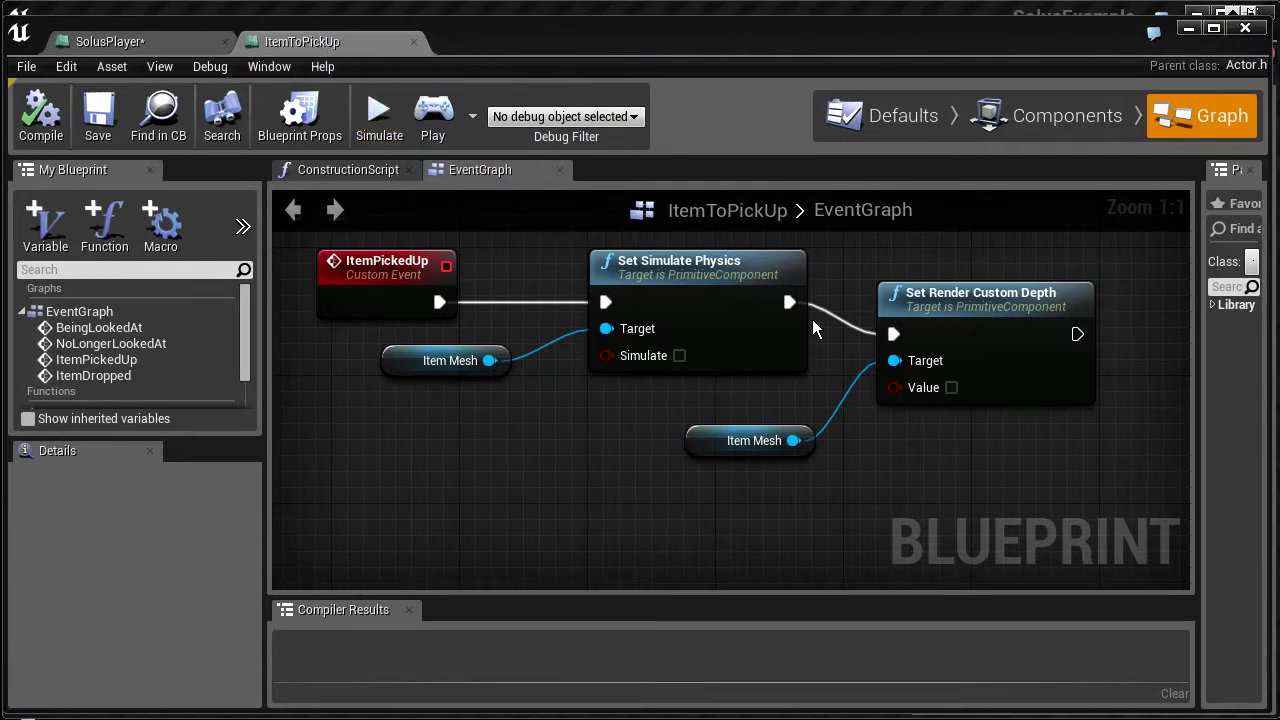
Create a float variable named MassOfItem in the ItemToPickUp blueprint and make it publicly editable
scroll(170, 380, "down", 2)
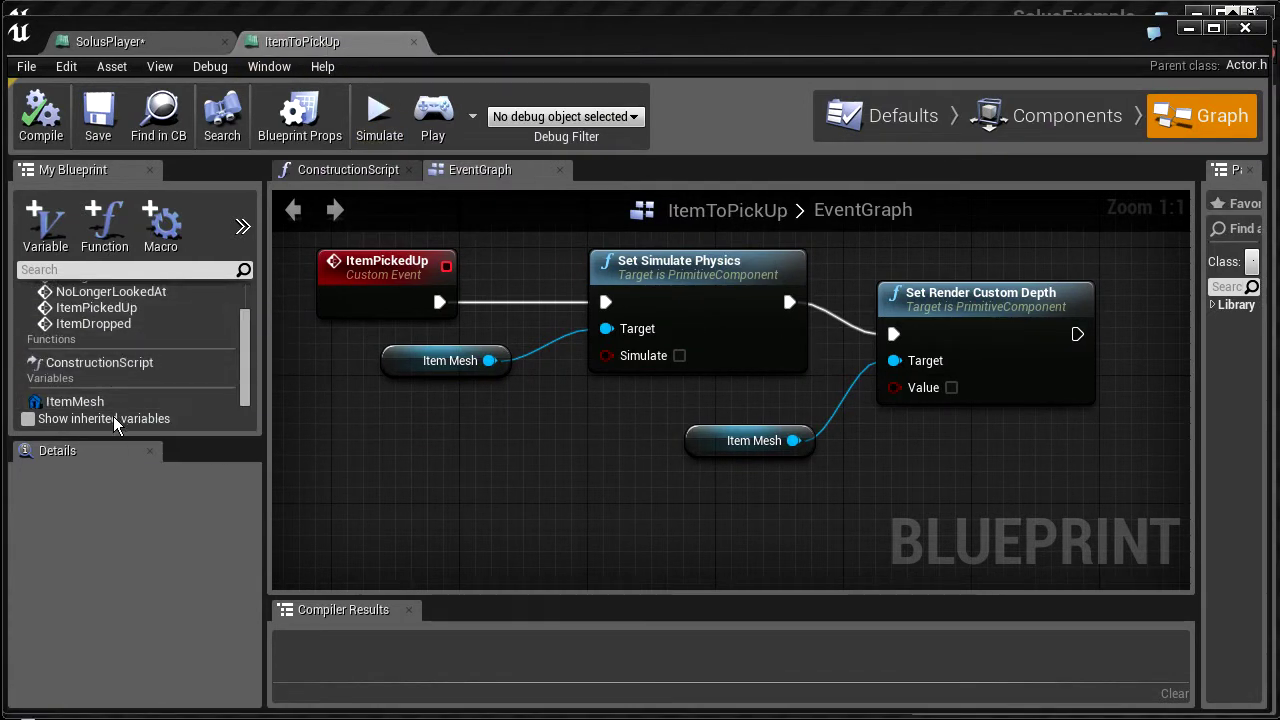
left_click(45, 225)
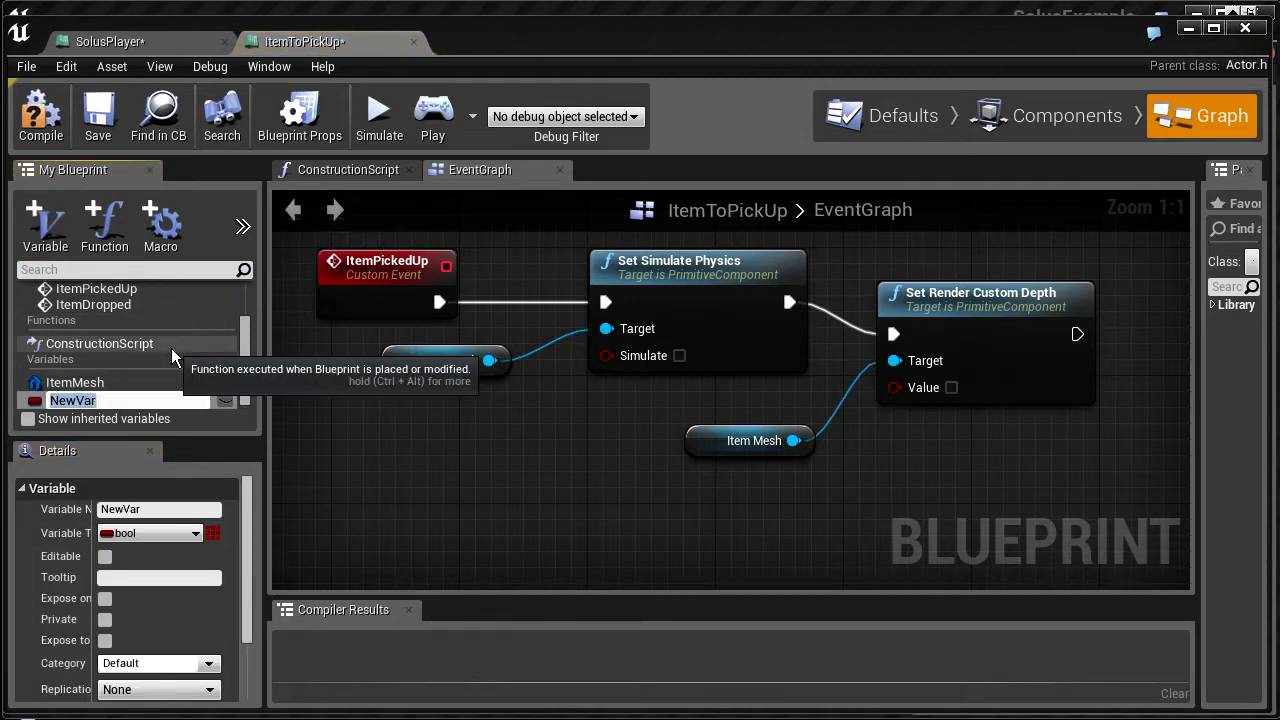
type("MassOfItem")
key("Return")
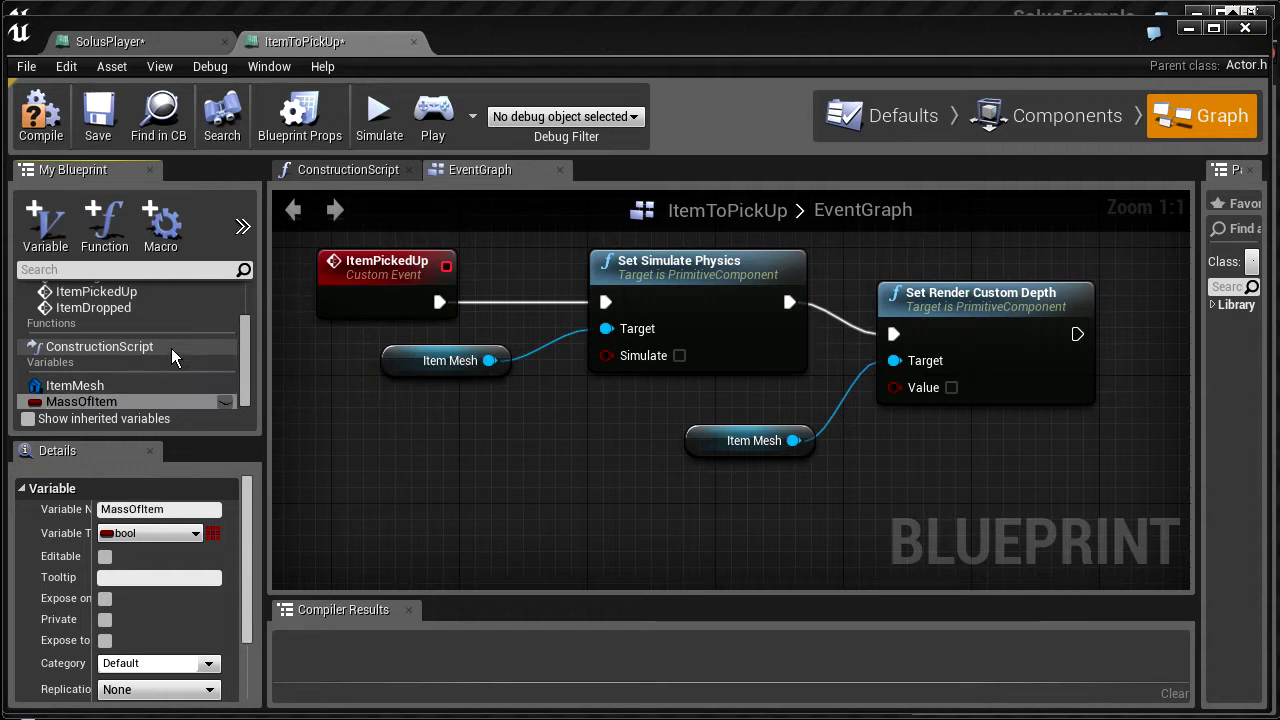
left_click(150, 533)
left_click(150, 641)
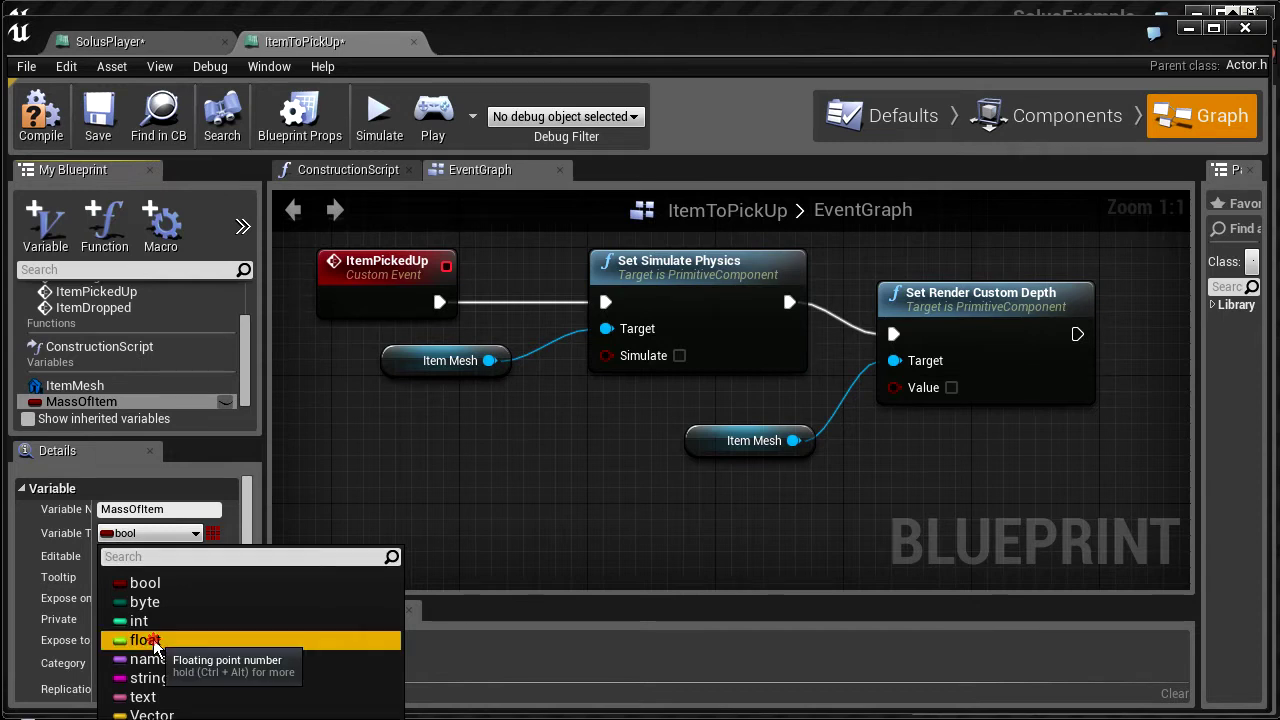
left_click(226, 402)
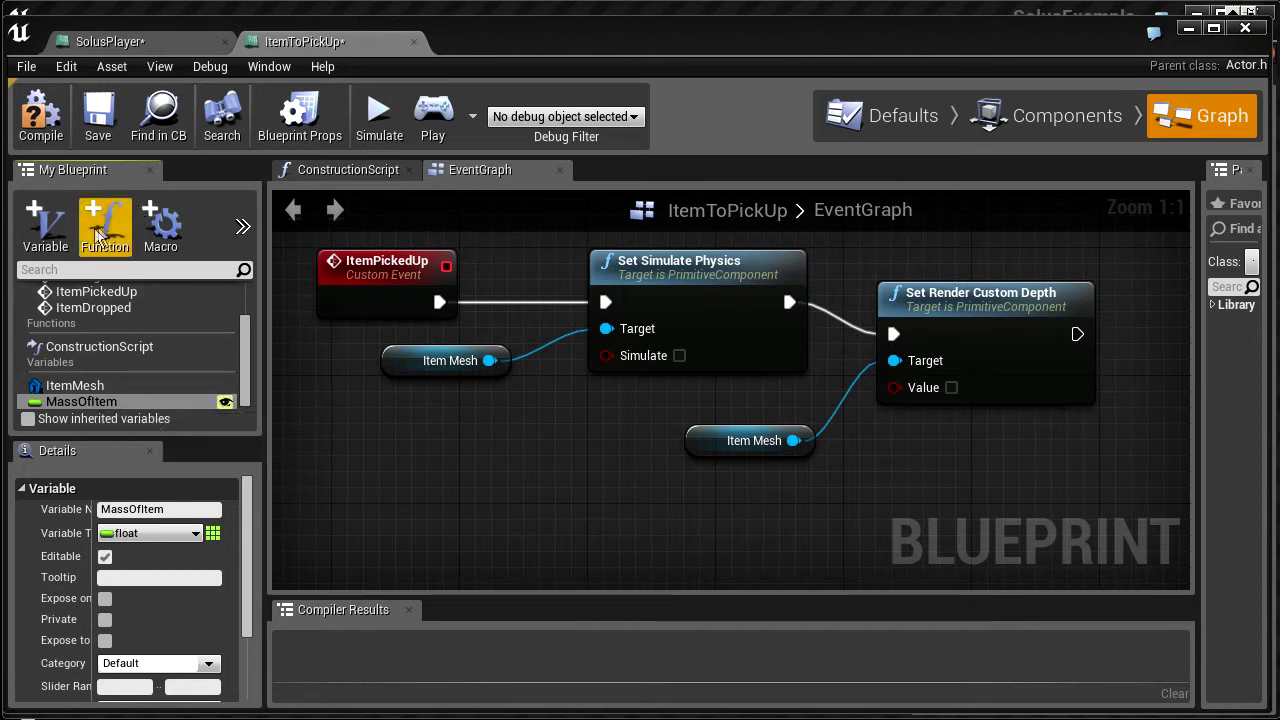
Move the blueprint window aside to uncover the level, and compile the ItemToPickUp blueprint
left_click_drag(604, 50, 1279, 124)
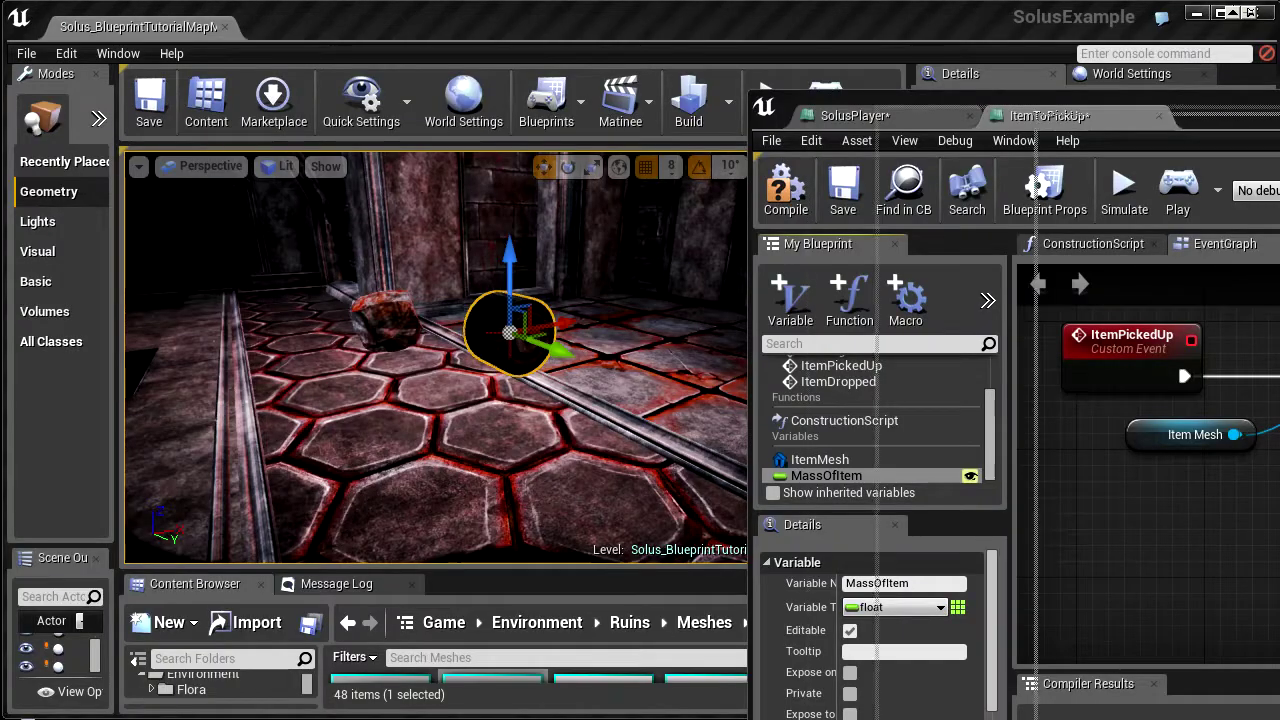
left_click_drag(905, 104, 1213, 128)
left_click(1092, 212)
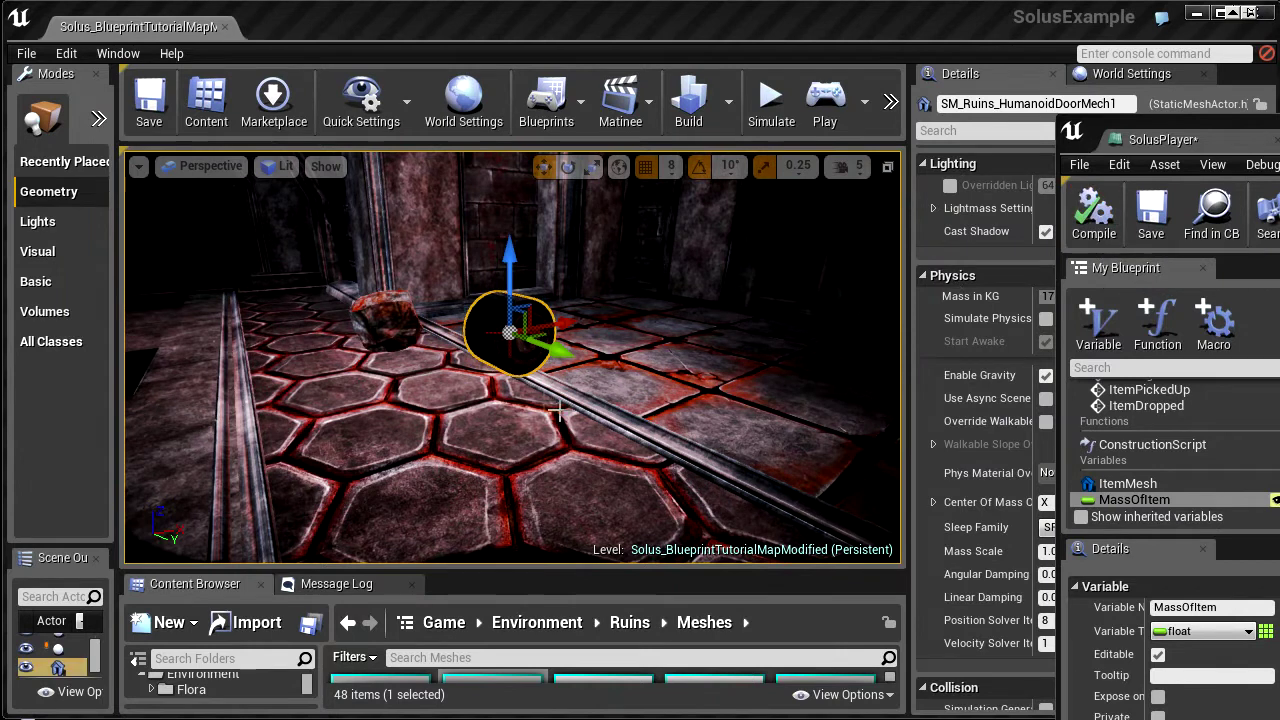
Select the ItemToPickUp rock in the level to view its exposed Mass Of Item property
left_click(391, 345)
left_click(524, 342)
right_click_drag(508, 353, 480, 353)
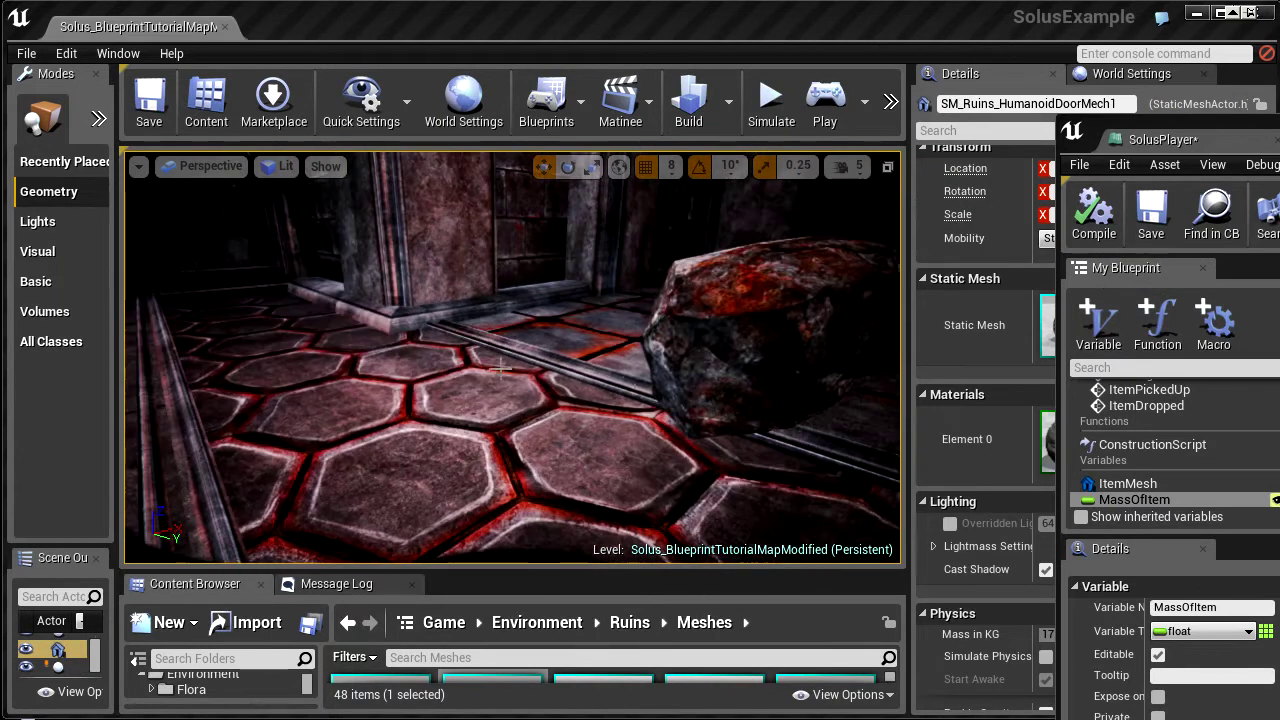
left_click(722, 342)
right_click_drag(722, 342, 806, 336)
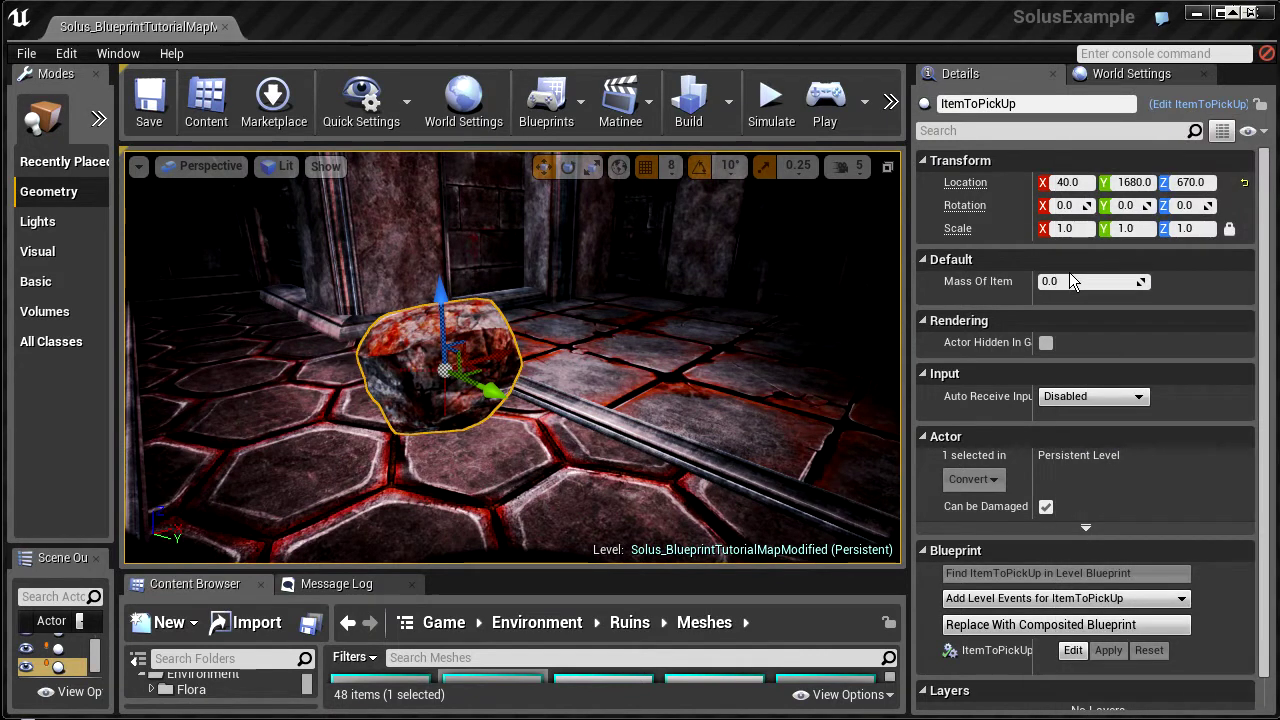
Return to the ItemToPickUp blueprint, set MassOfItem's default value to 2.0, and save the blueprint
left_click_drag(1279, 12, 584, 46)
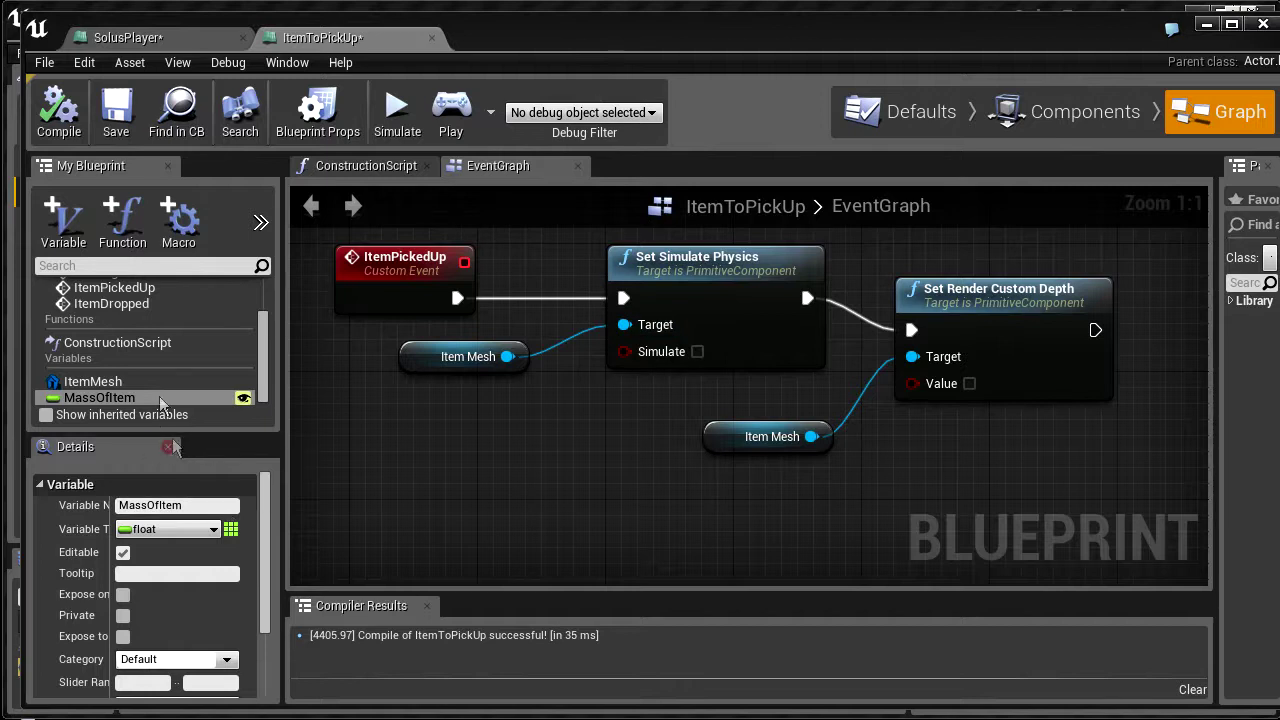
left_click(100, 384)
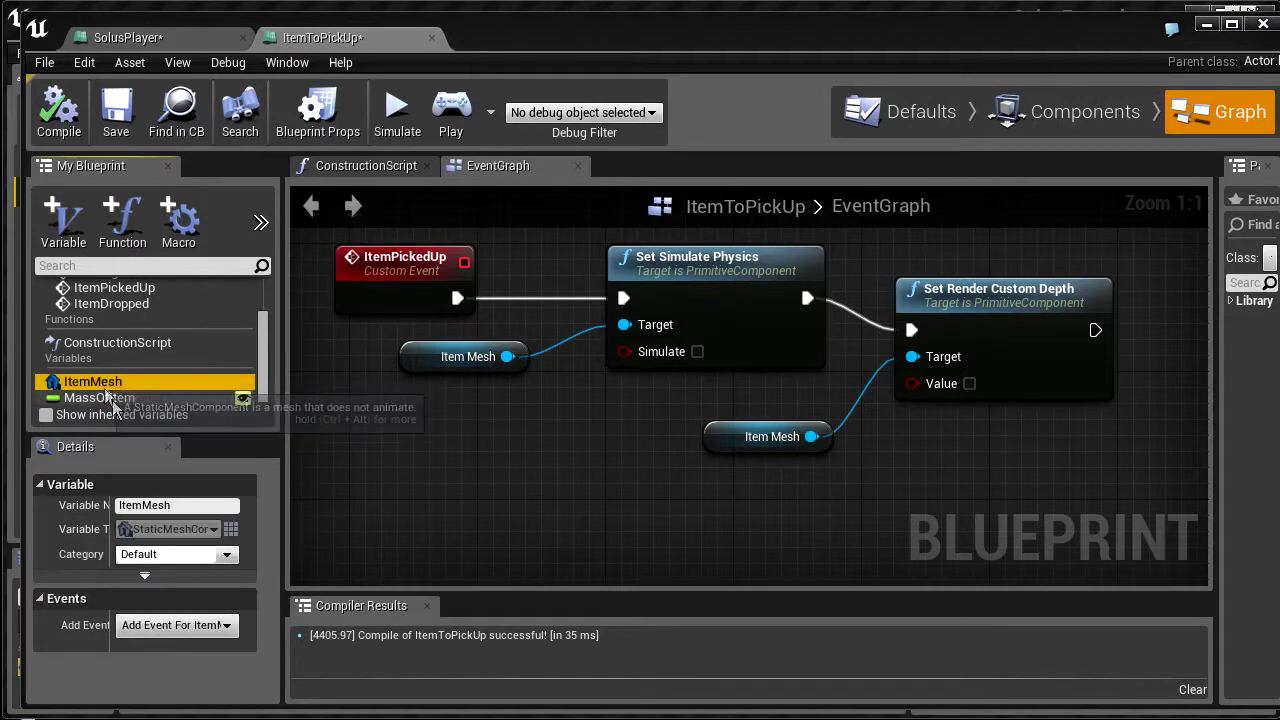
left_click(105, 397)
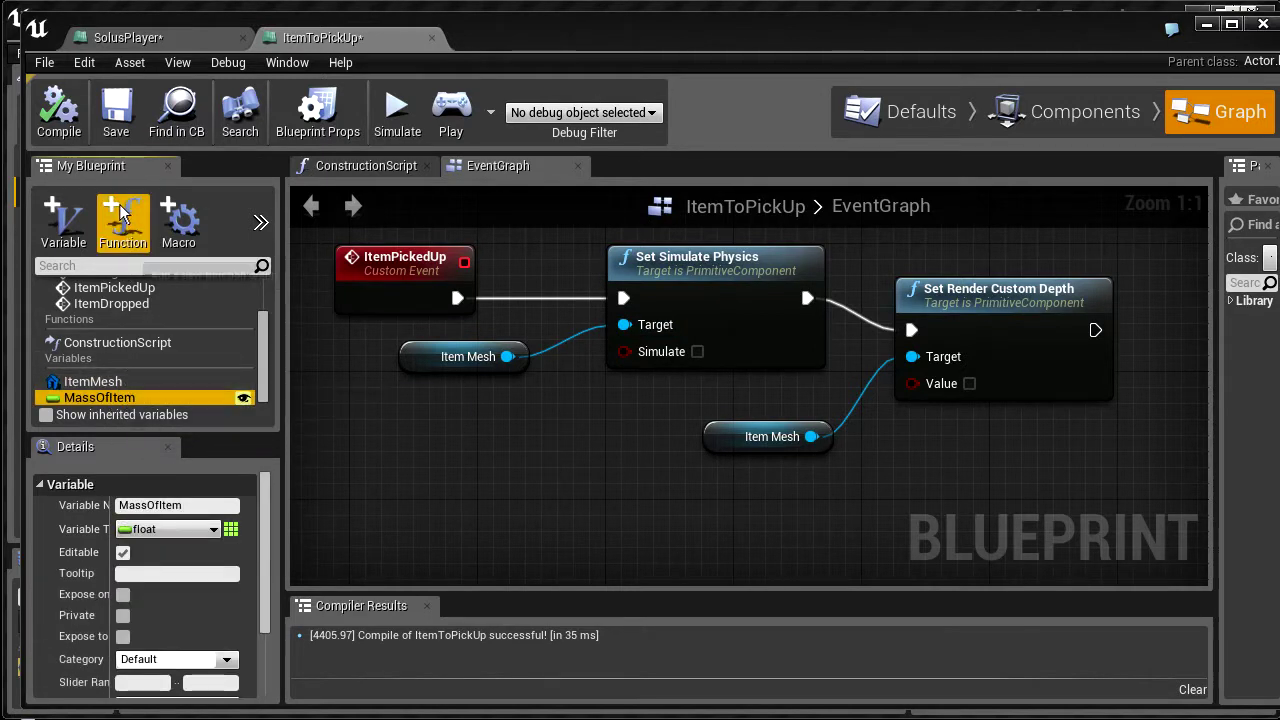
scroll(110, 494, "down", 3)
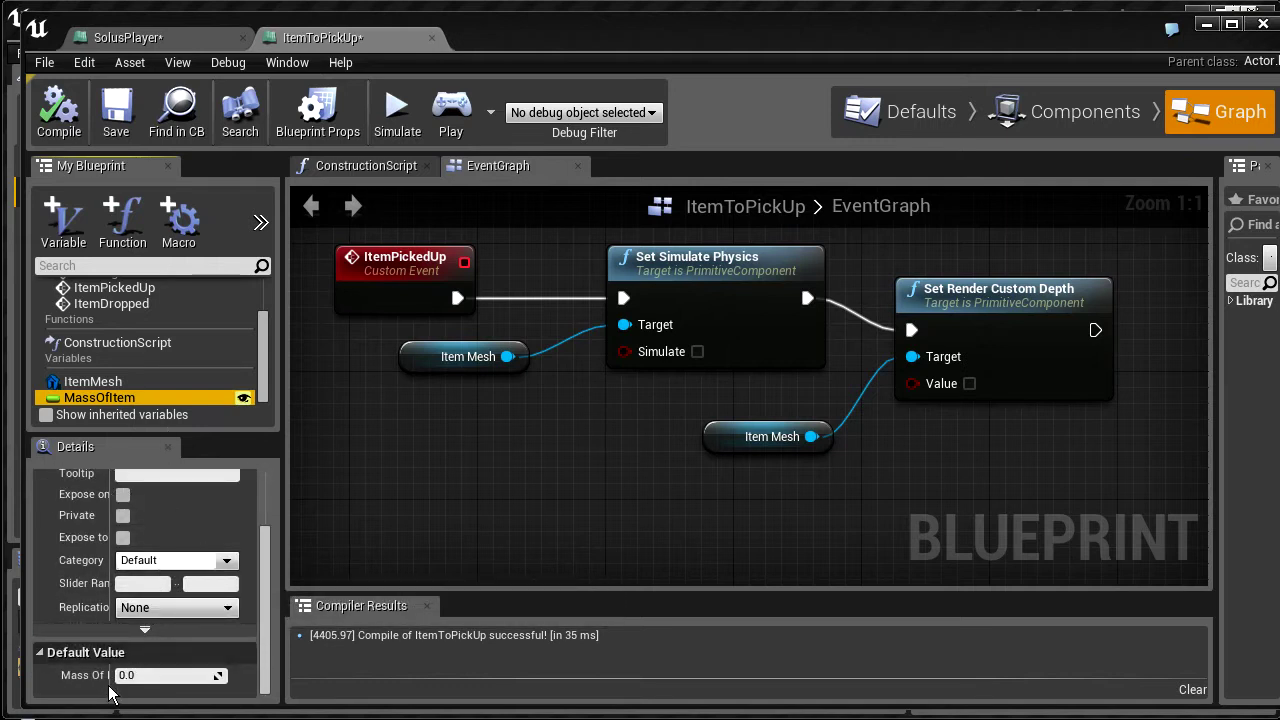
left_click_drag(110, 686, 132, 677)
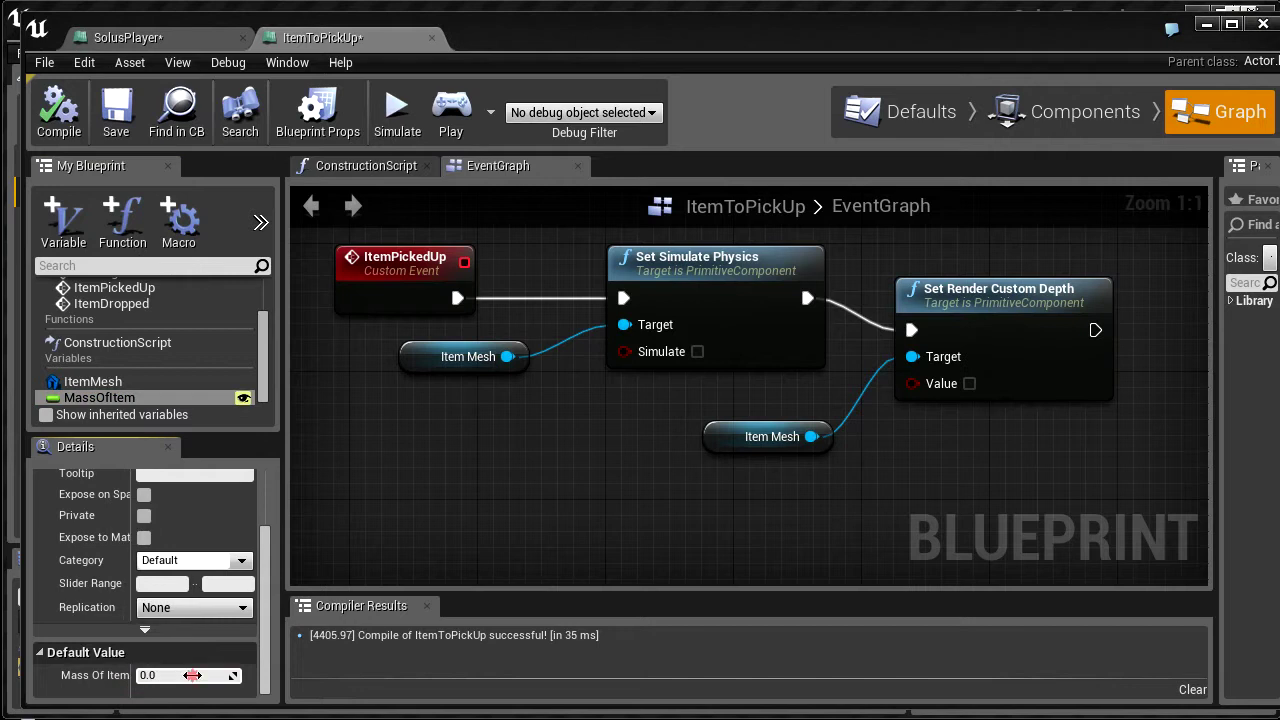
type("2")
key("Return")
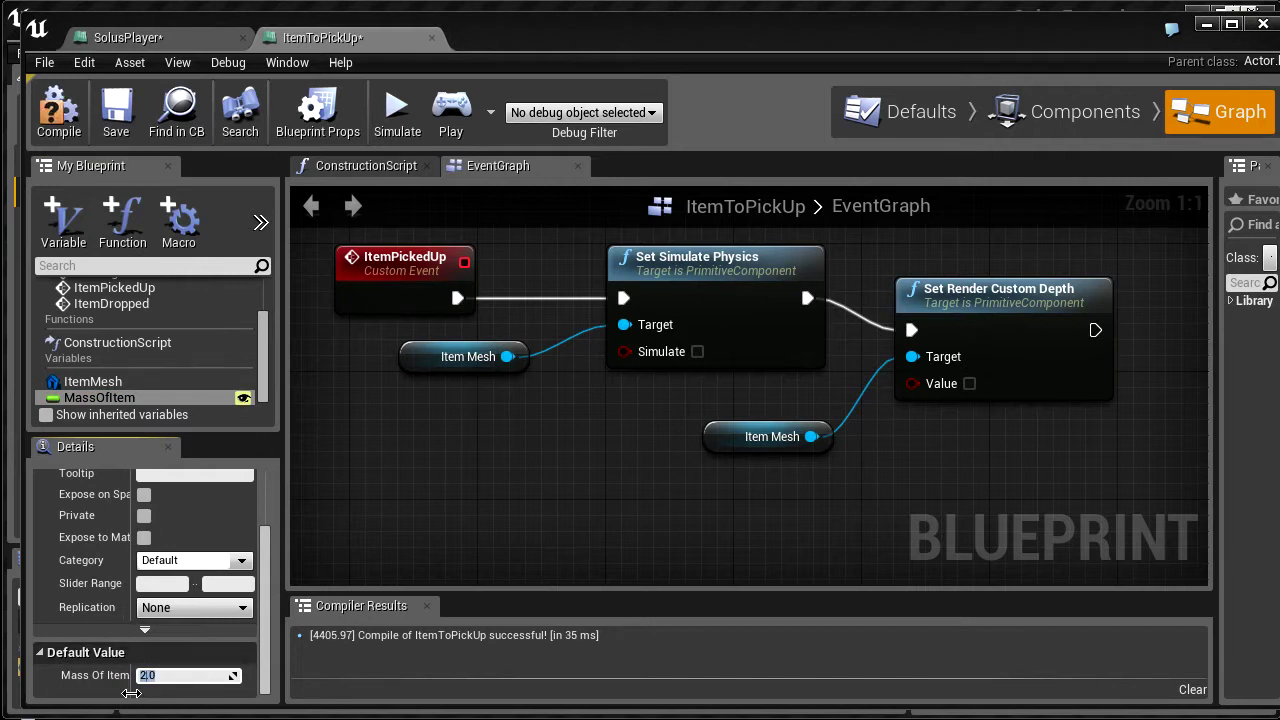
mouse_move(131, 693)
left_mouse_down()
mouse_move(102, 692)
mouse_move(130, 690)
left_mouse_up()
right_click_drag(531, 426, 462, 405)
left_click(116, 112)
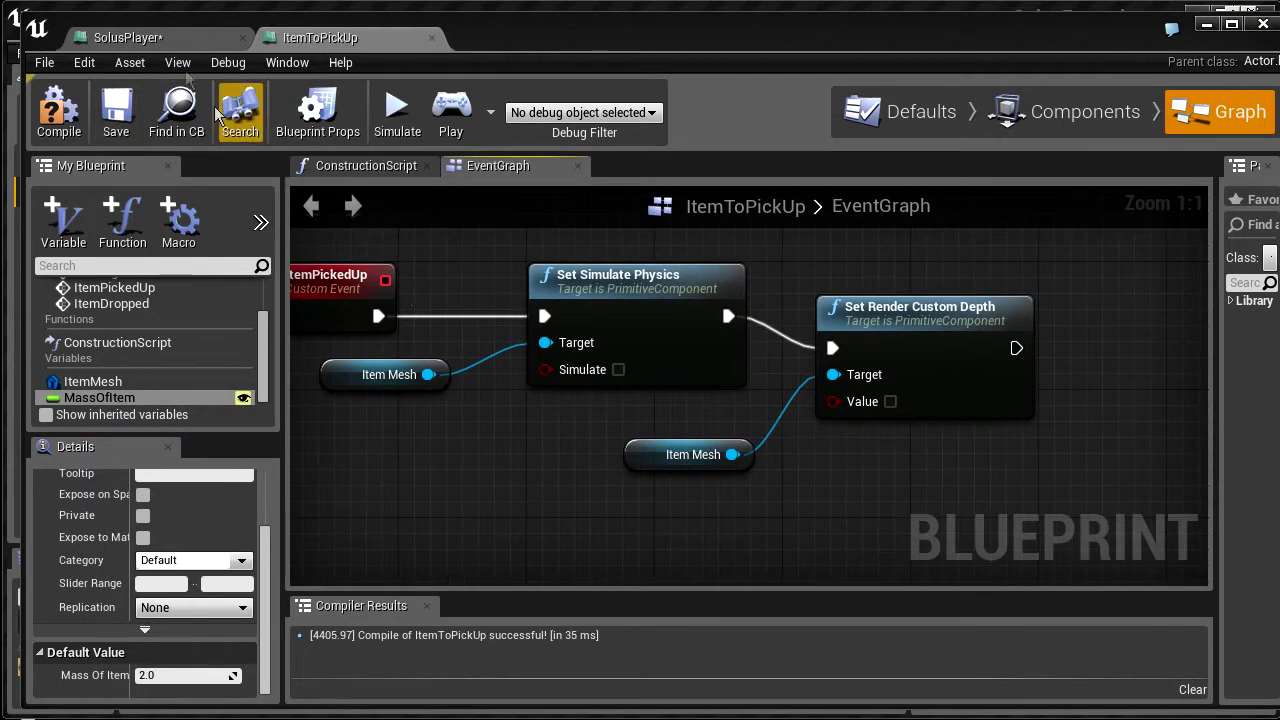
Examine the item grab and drop node chains in the SolusPlayer blueprint's event graph
left_click(164, 37)
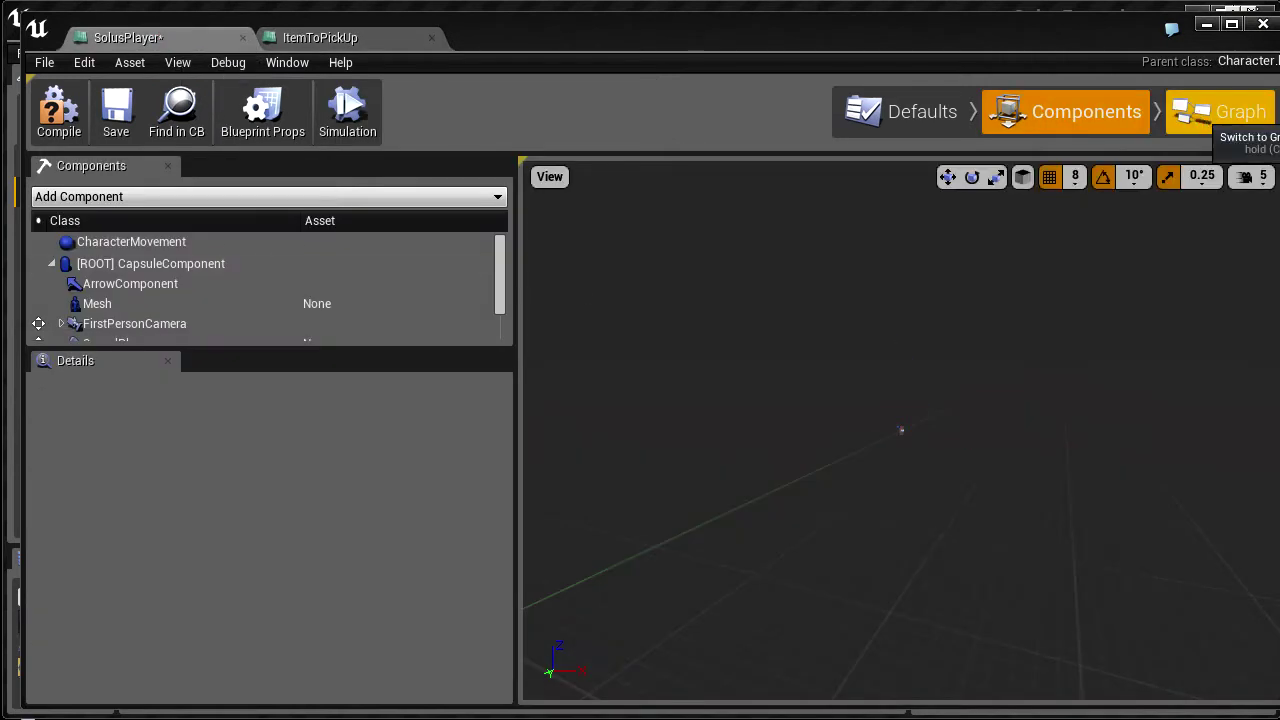
left_click(1212, 112)
scroll(760, 400, "down", 6)
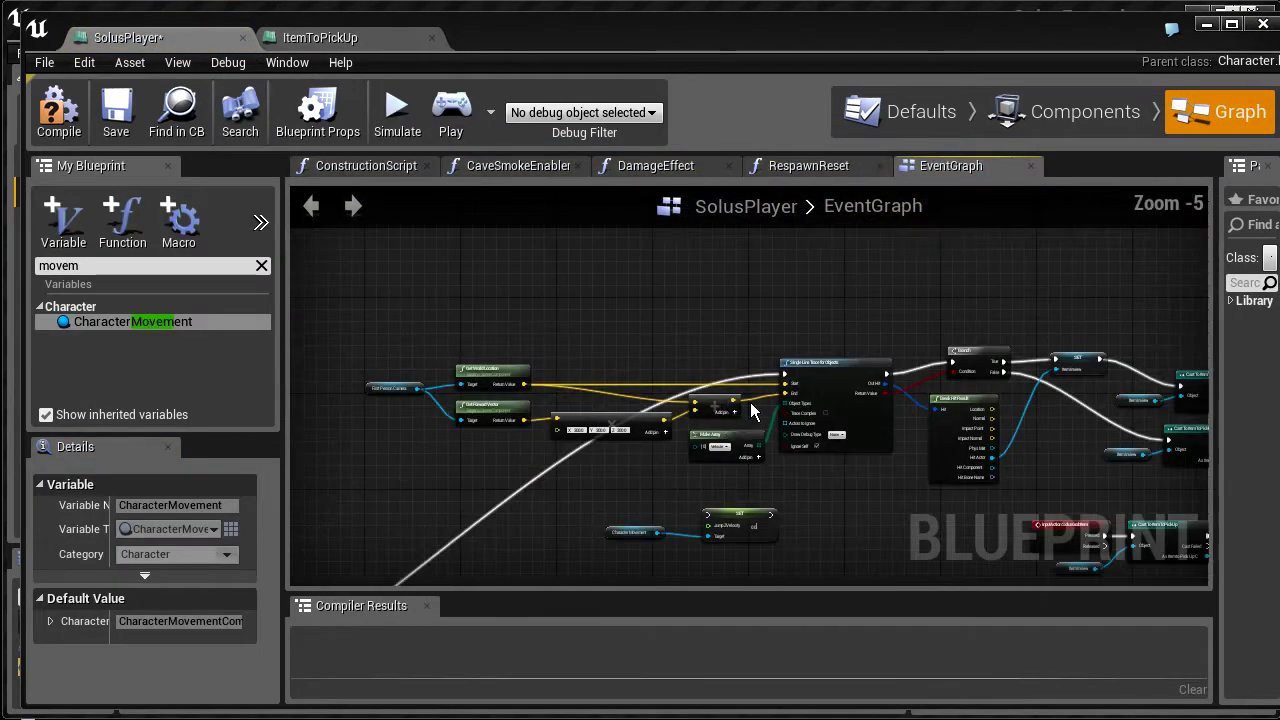
right_click_drag(829, 323, 755, 345)
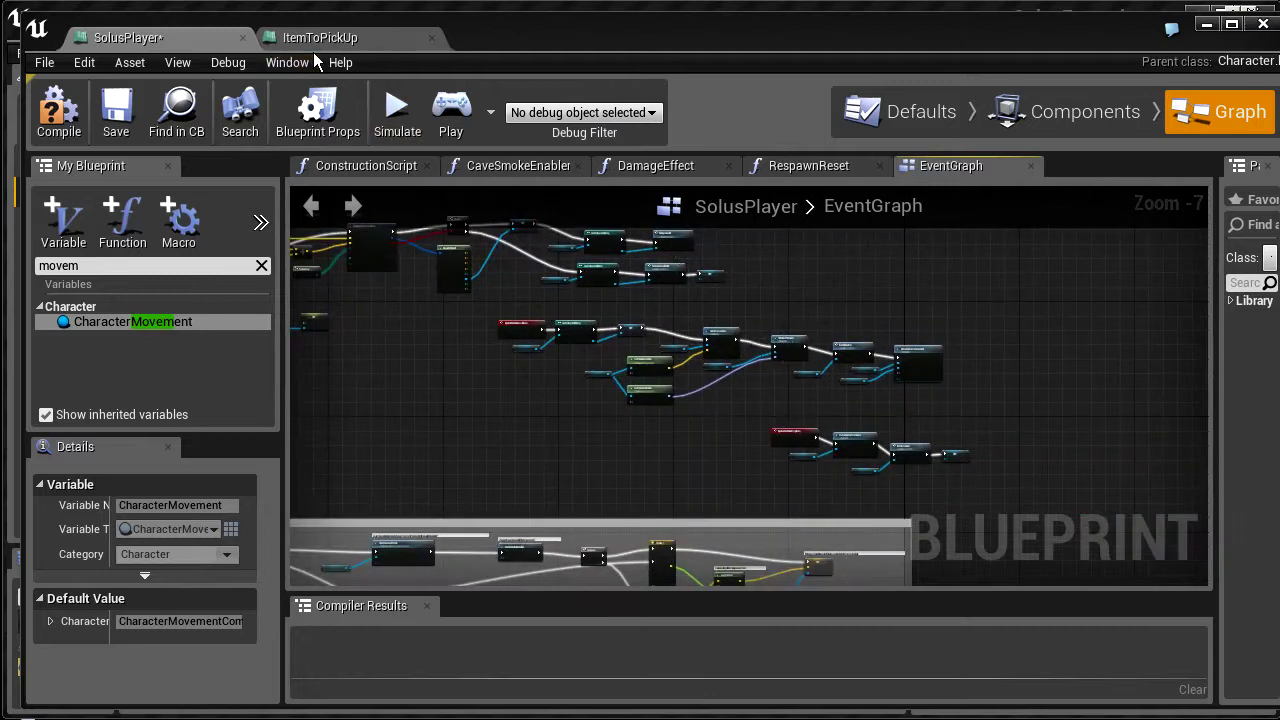
right_click_drag(960, 374, 920, 405)
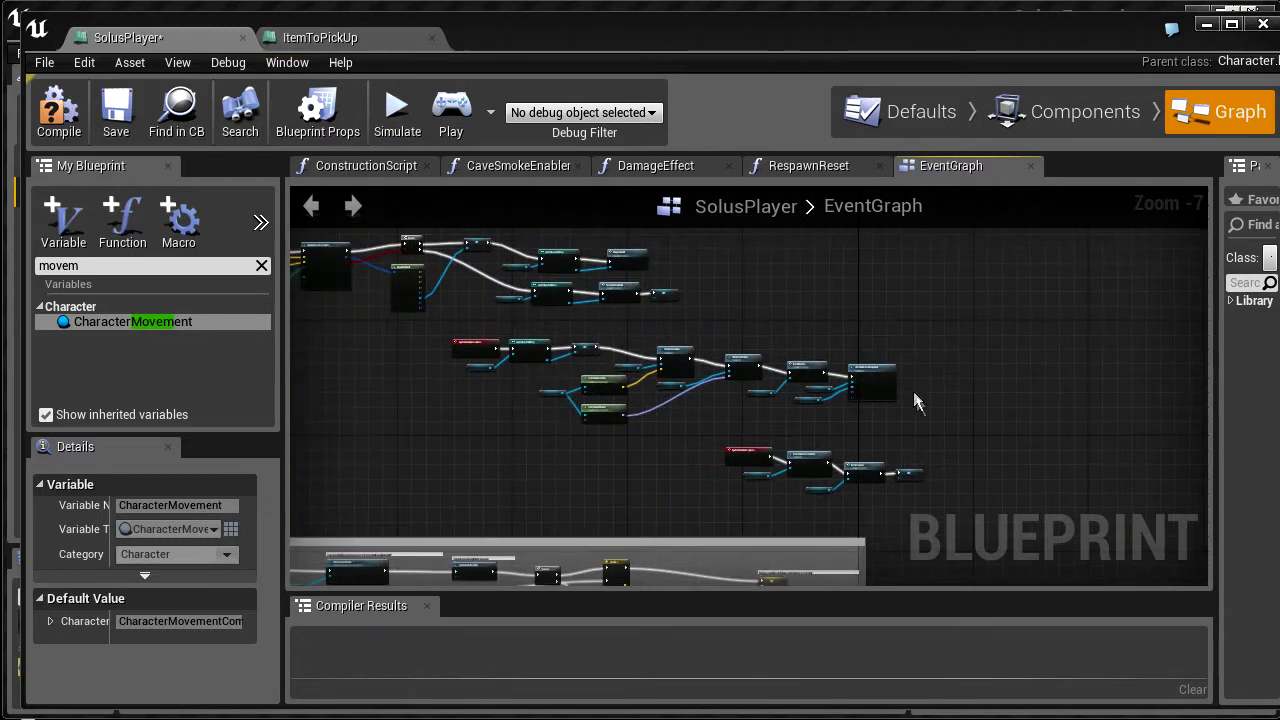
scroll(915, 399, "up", 4)
right_click_drag(541, 462, 861, 413)
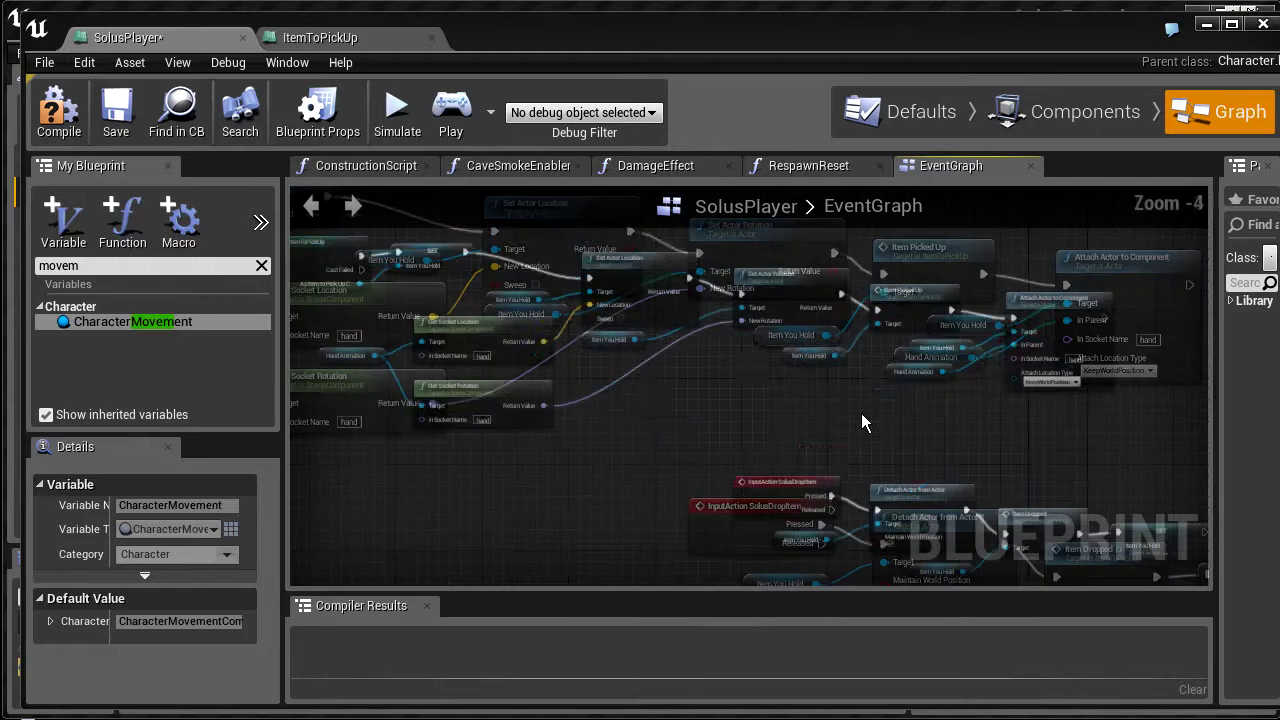
scroll(863, 421, "down", 3)
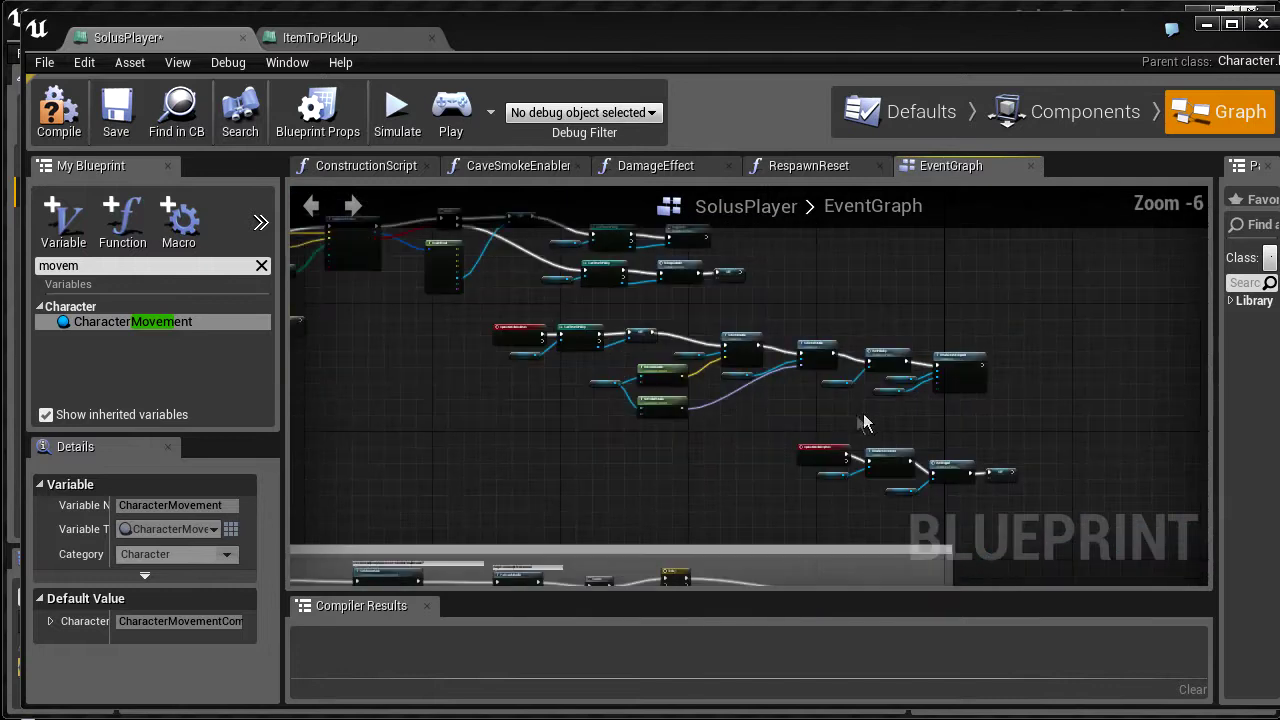
Review the CharacterMovement component's properties in SolusPlayer, including Max Walk Speed, Jump Z Velocity and Mass
left_click(1085, 111)
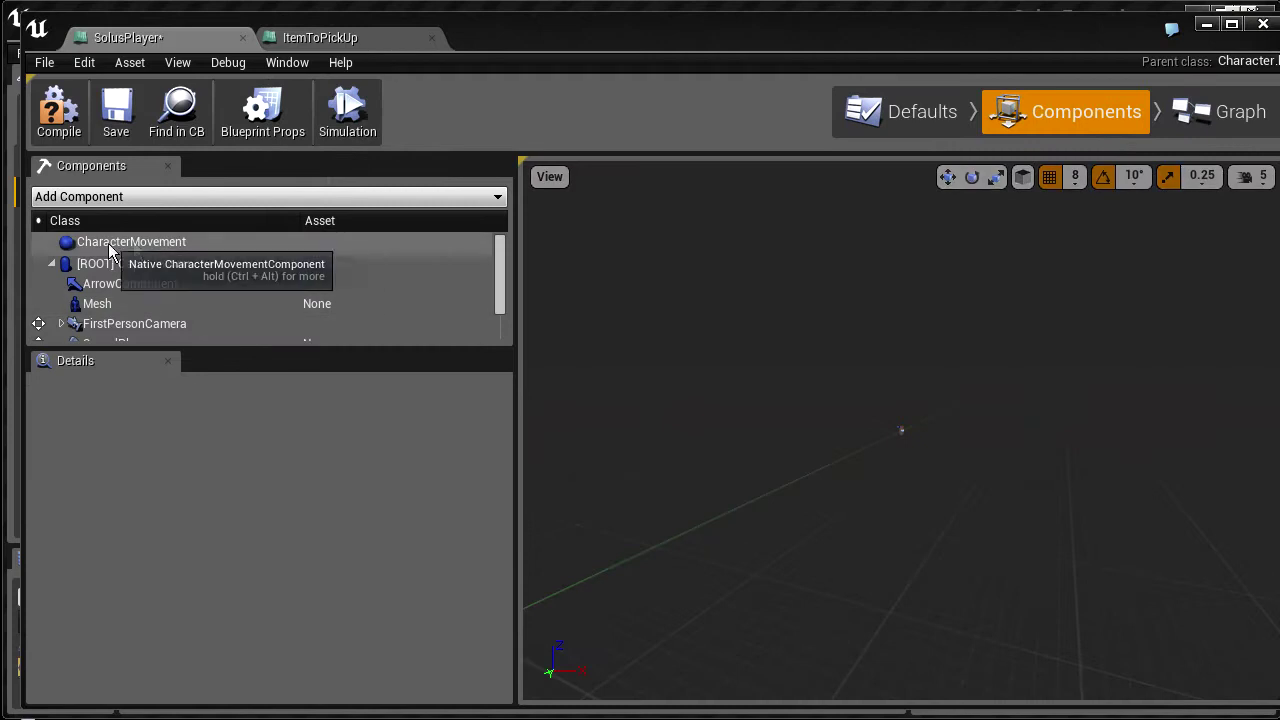
left_click(157, 244)
scroll(374, 500, "down", 5)
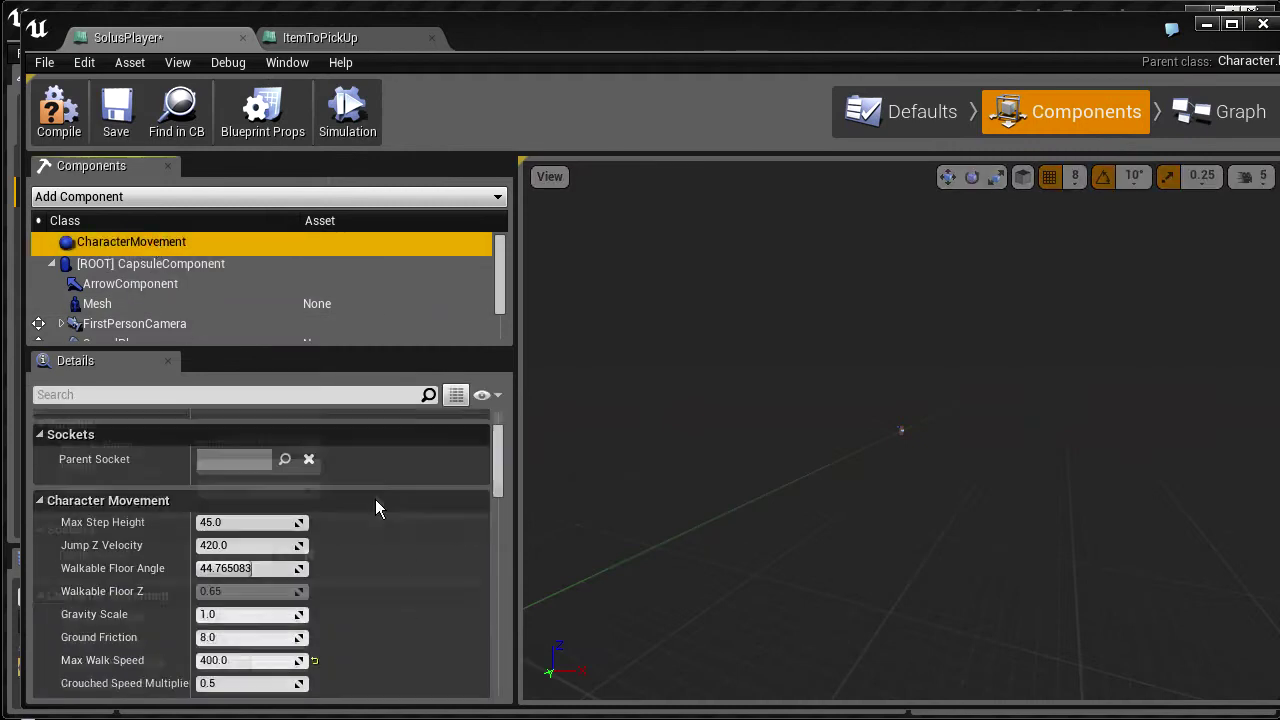
scroll(113, 490, "down", 5)
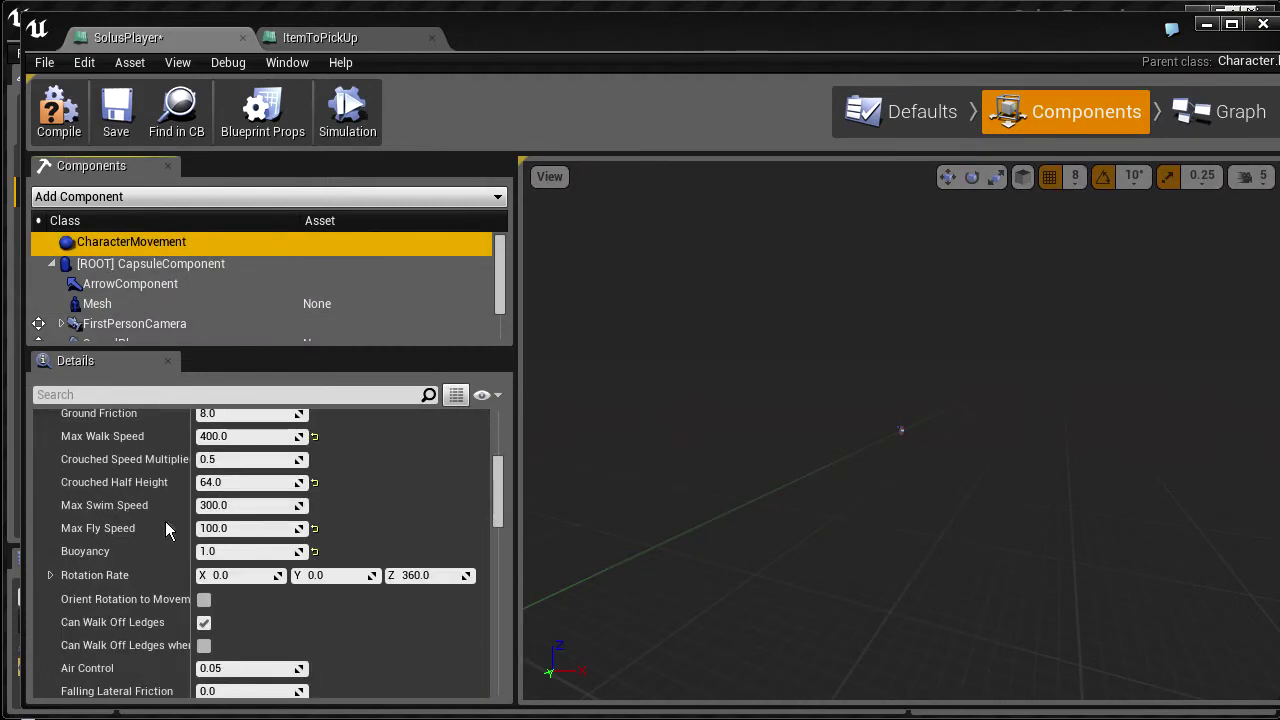
scroll(150, 620, "up", 3)
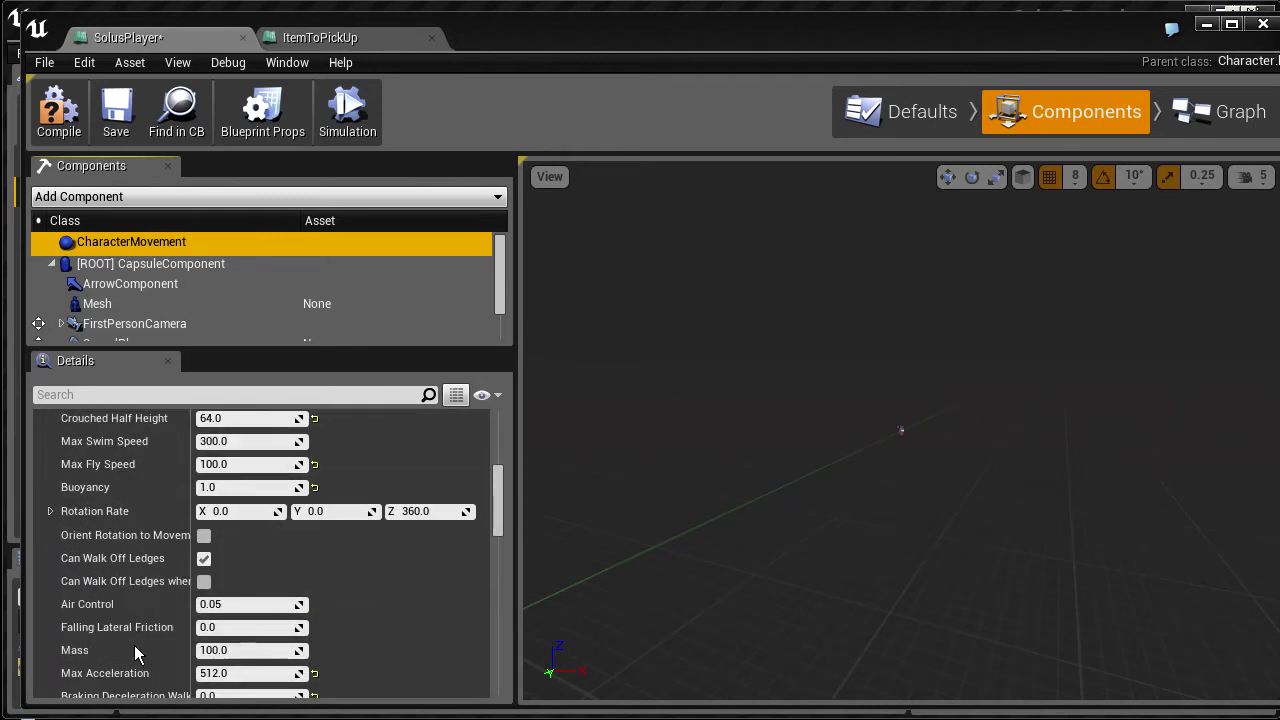
scroll(134, 645, "down", 1)
scroll(166, 610, "up", 4)
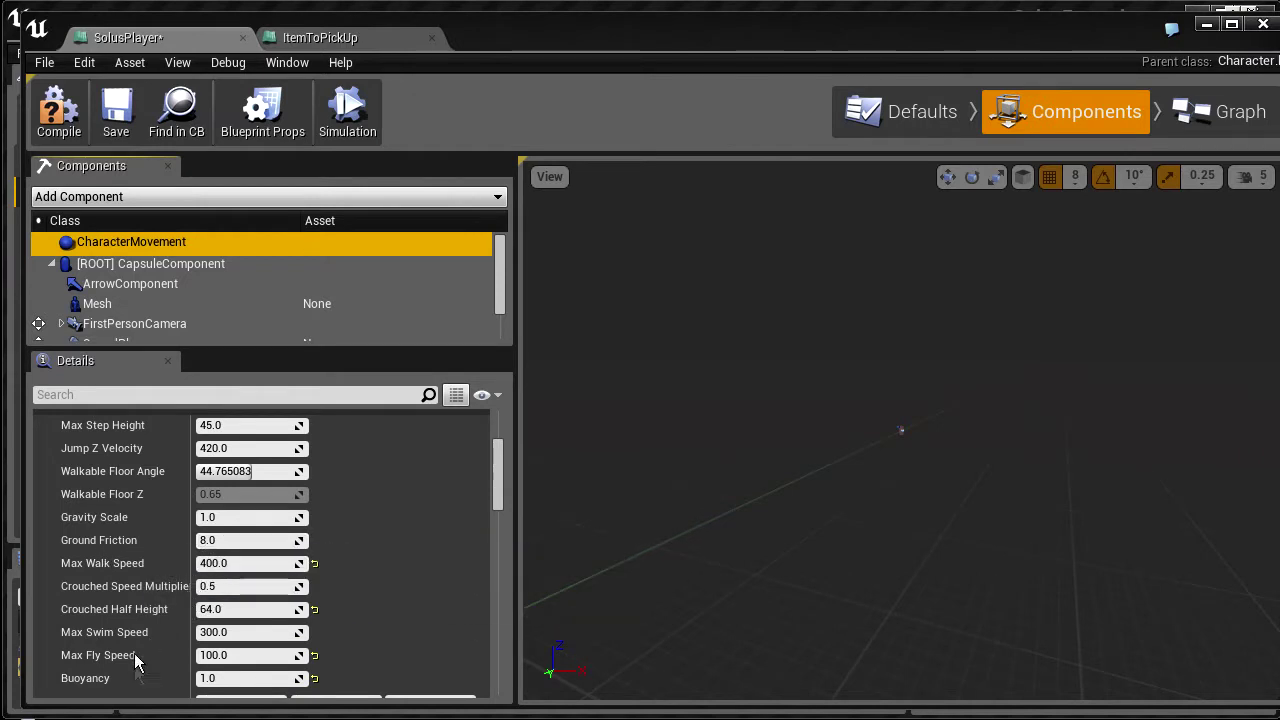
scroll(134, 647, "up", 2)
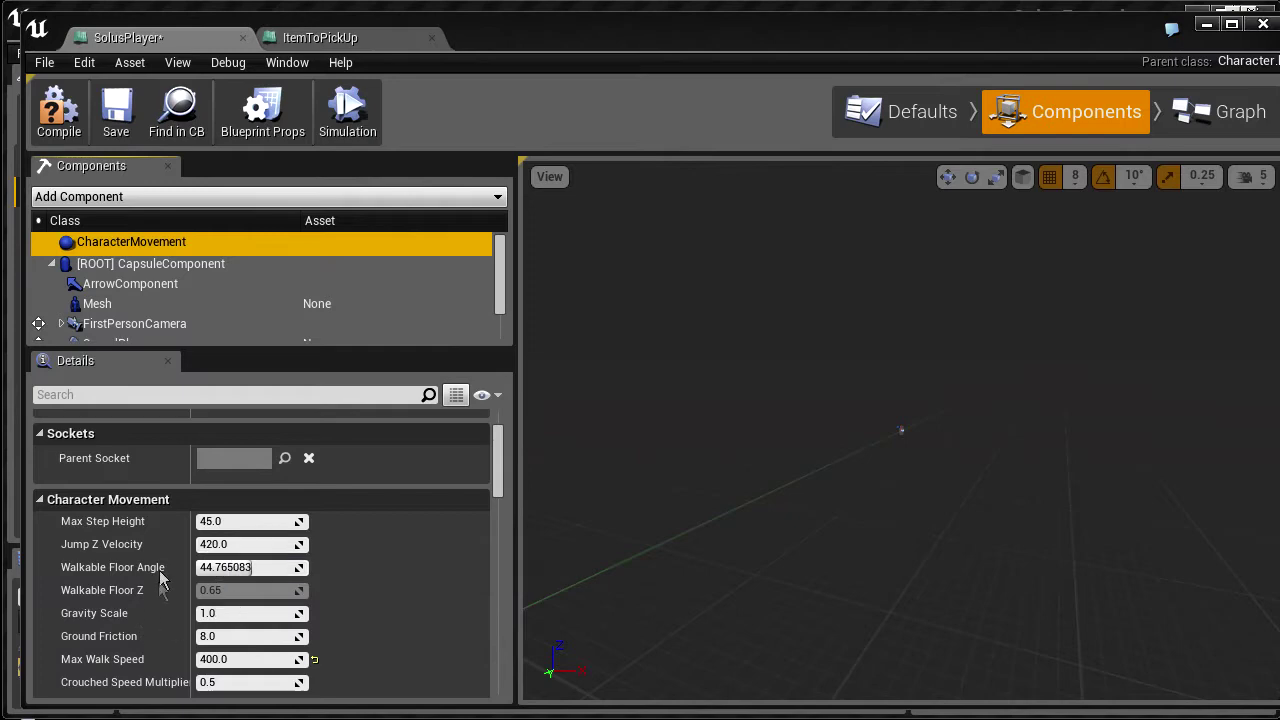
scroll(151, 593, "down", 3)
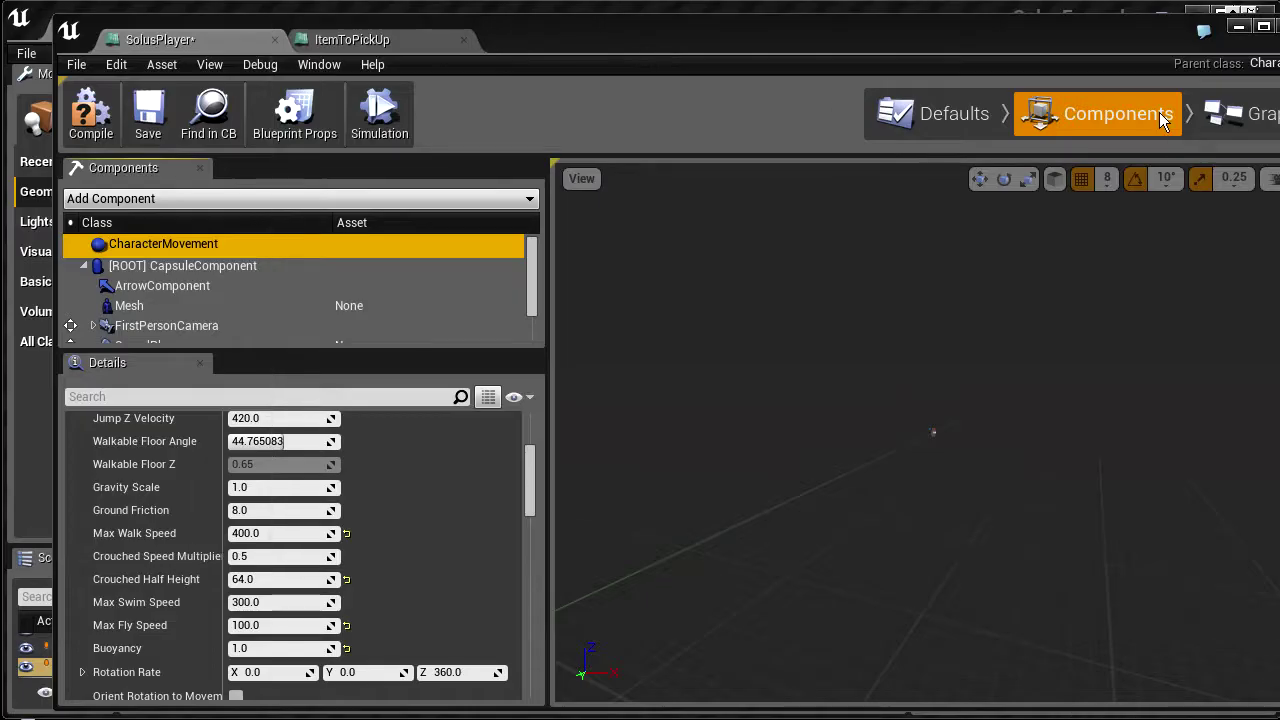
Return to the SolusPlayer event graph and follow the SolusGrabItem chain through to the Attach Actor to Component node
left_click(1252, 114)
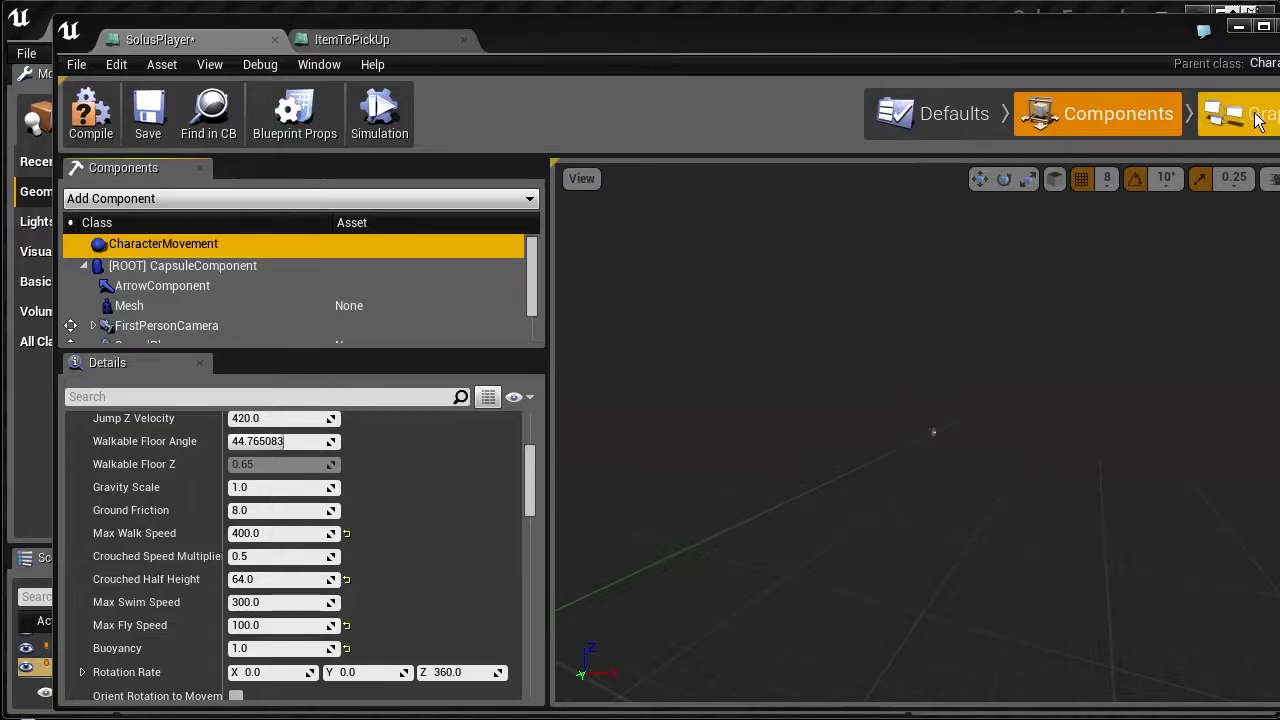
left_click_drag(811, 45, 755, 42)
right_click_drag(762, 348, 693, 317)
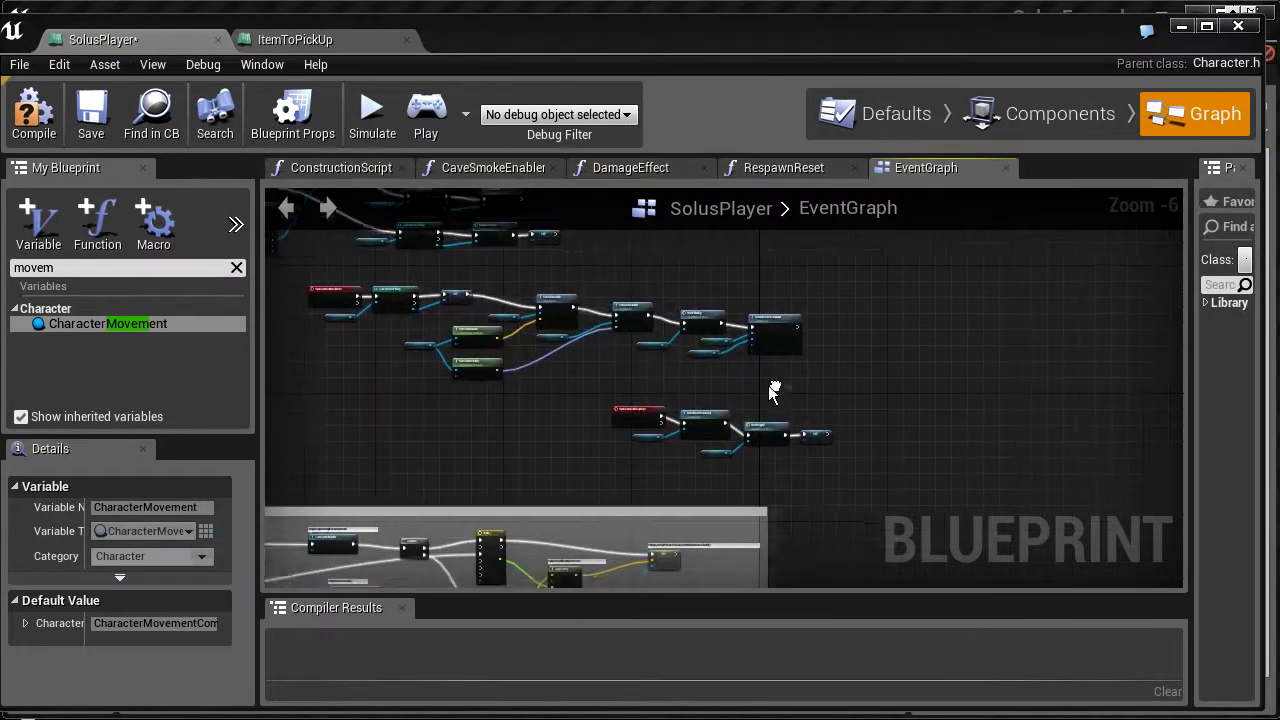
scroll(766, 386, "up", 5)
scroll(563, 380, "down", 9)
right_click_drag(525, 360, 822, 278)
right_click_drag(735, 313, 678, 368)
scroll(600, 350, "up", 10)
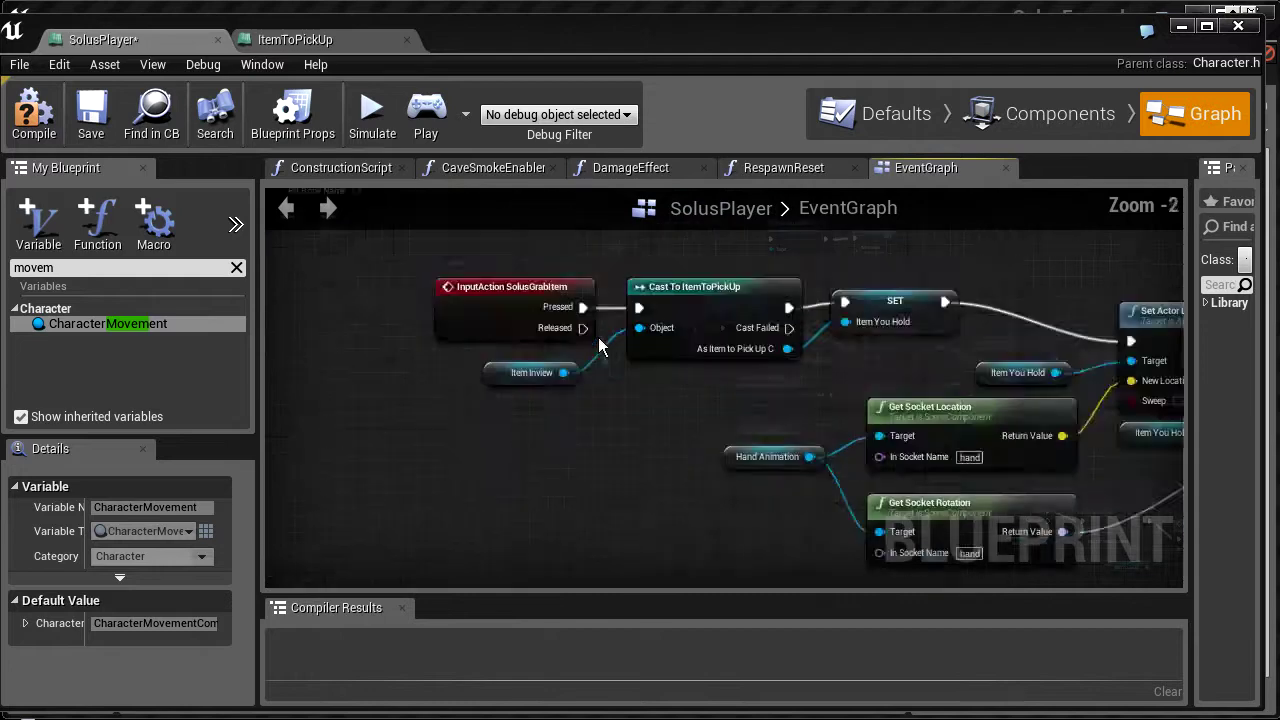
right_click_drag(524, 305, 424, 296)
right_click_drag(872, 312, 552, 325)
right_click_drag(1036, 374, 603, 325)
right_click_drag(1033, 390, 601, 352)
right_click_drag(702, 494, 686, 466)
Duplicate the Item You Hold node beside Attach Actor to Component and add a Get Mass Of Item node from it
left_click(405, 388)
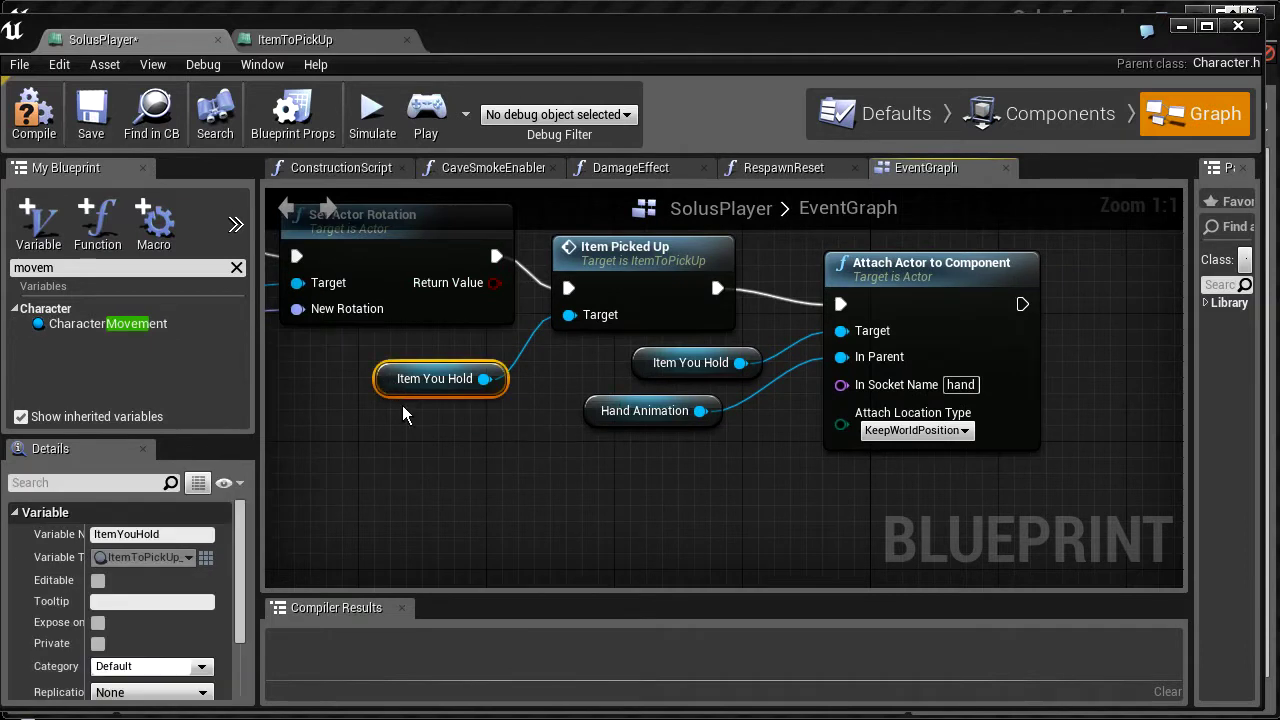
key("ctrl+w")
left_click_drag(435, 434, 829, 510)
right_click_drag(829, 510, 479, 472)
left_click_drag(458, 480, 953, 315)
type("mass")
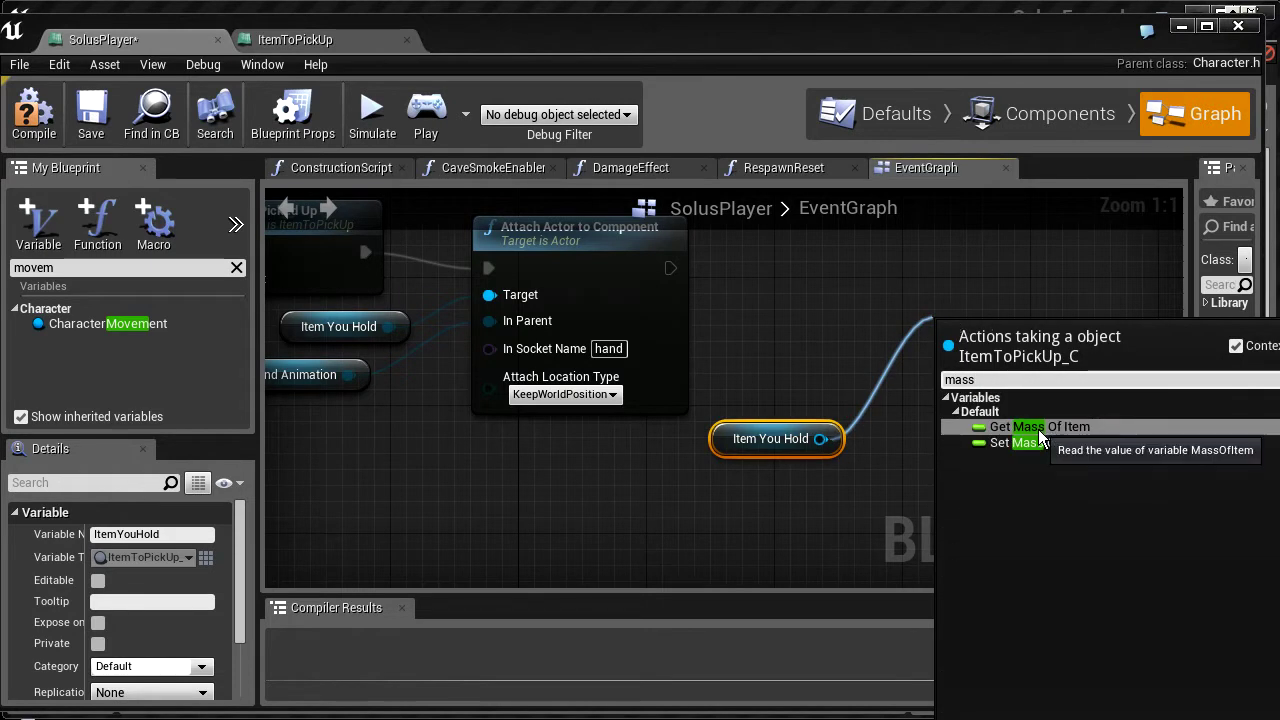
left_click(1045, 428)
left_click_drag(970, 445, 955, 453)
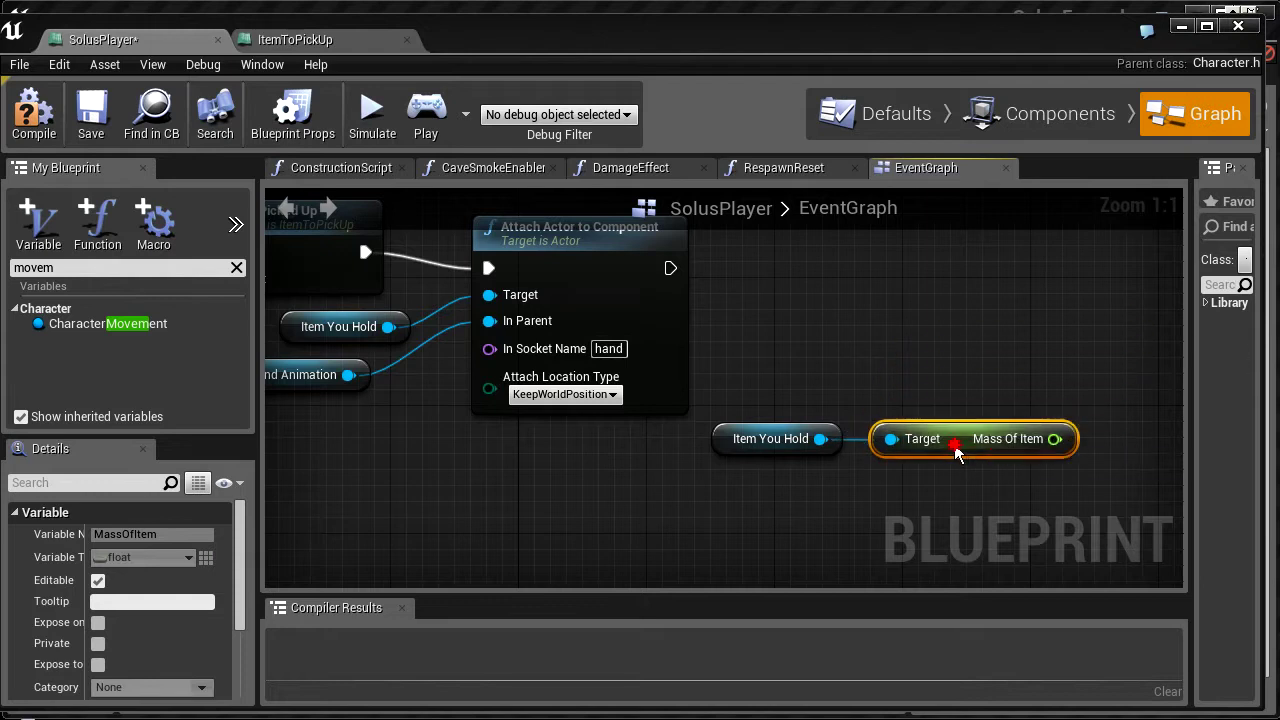
Move the new Item You Hold and Mass Of Item nodes beneath the Attach Actor to Component node
left_click_drag(824, 380, 745, 352)
left_click_drag(950, 430, 695, 450)
right_click_drag(887, 440, 688, 394)
left_click_drag(511, 412, 477, 430)
right_click_drag(617, 373, 802, 412)
left_click(813, 477)
left_click_drag(758, 467, 866, 384)
left_click(977, 314)
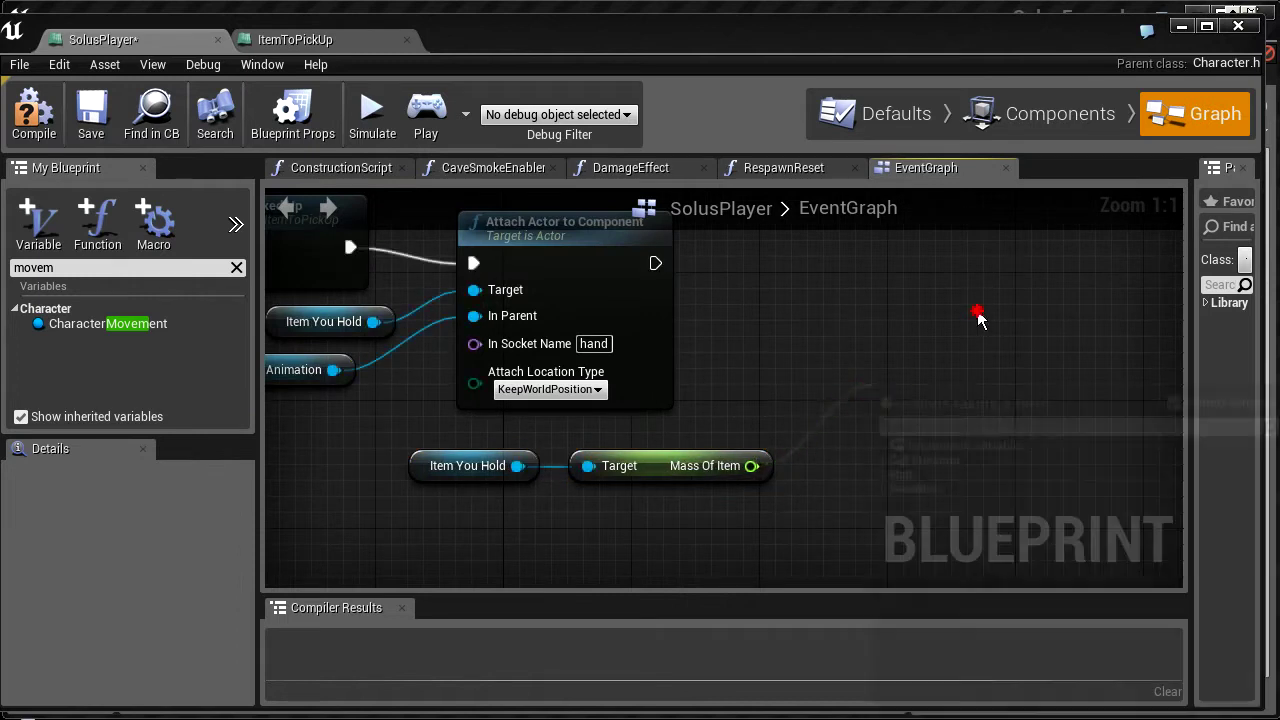
right_click_drag(862, 362, 850, 395)
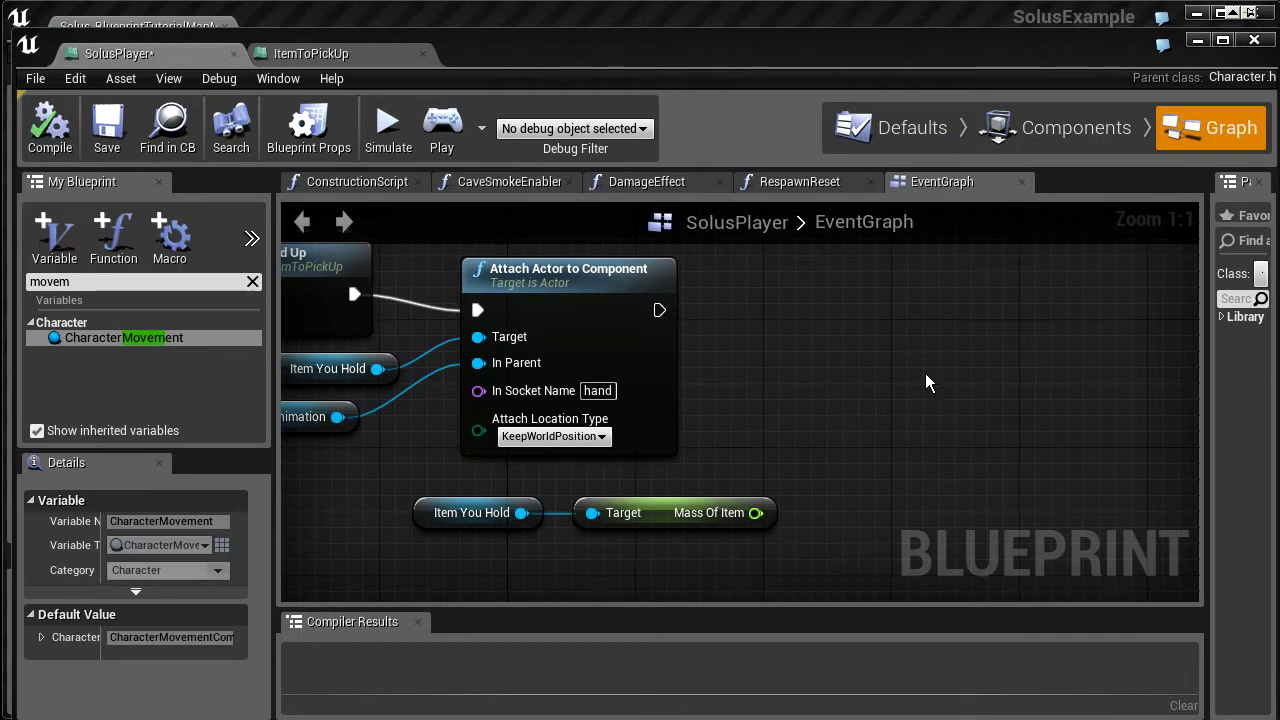
Look over the CharacterMovement component's properties in the SolusPlayer components
left_click(1010, 130)
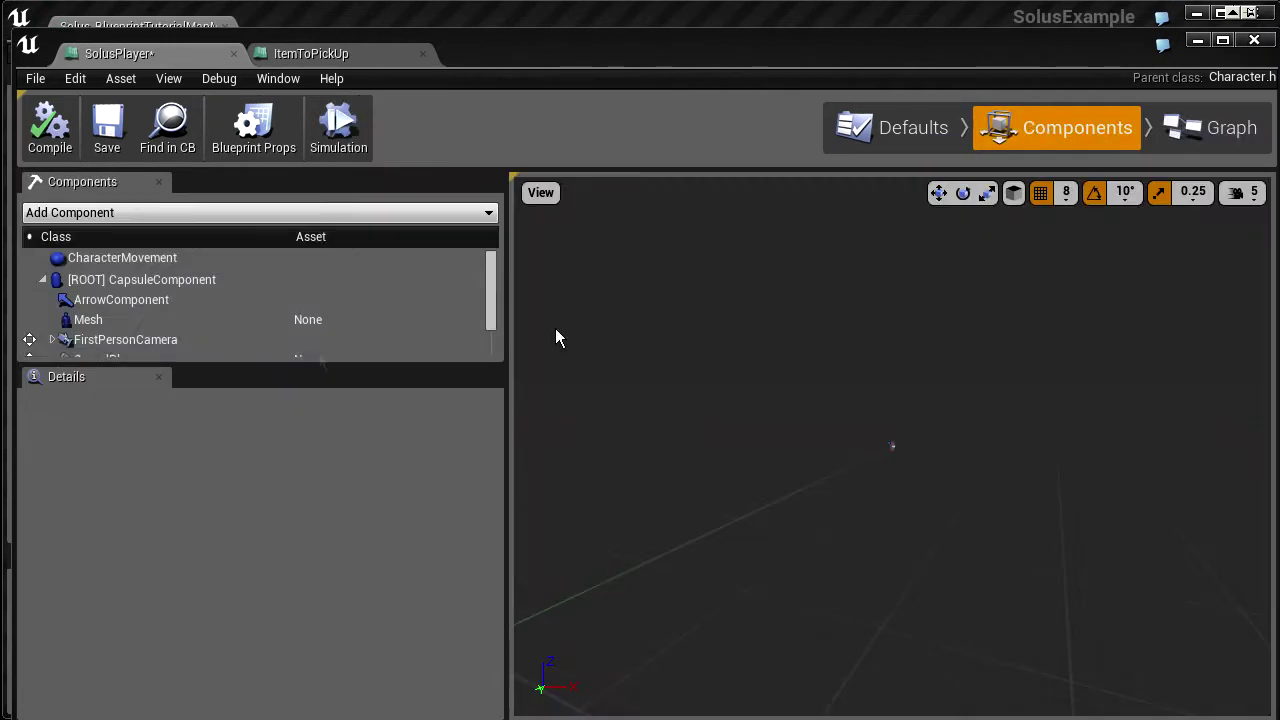
left_click(129, 263)
scroll(153, 623, "down", 3)
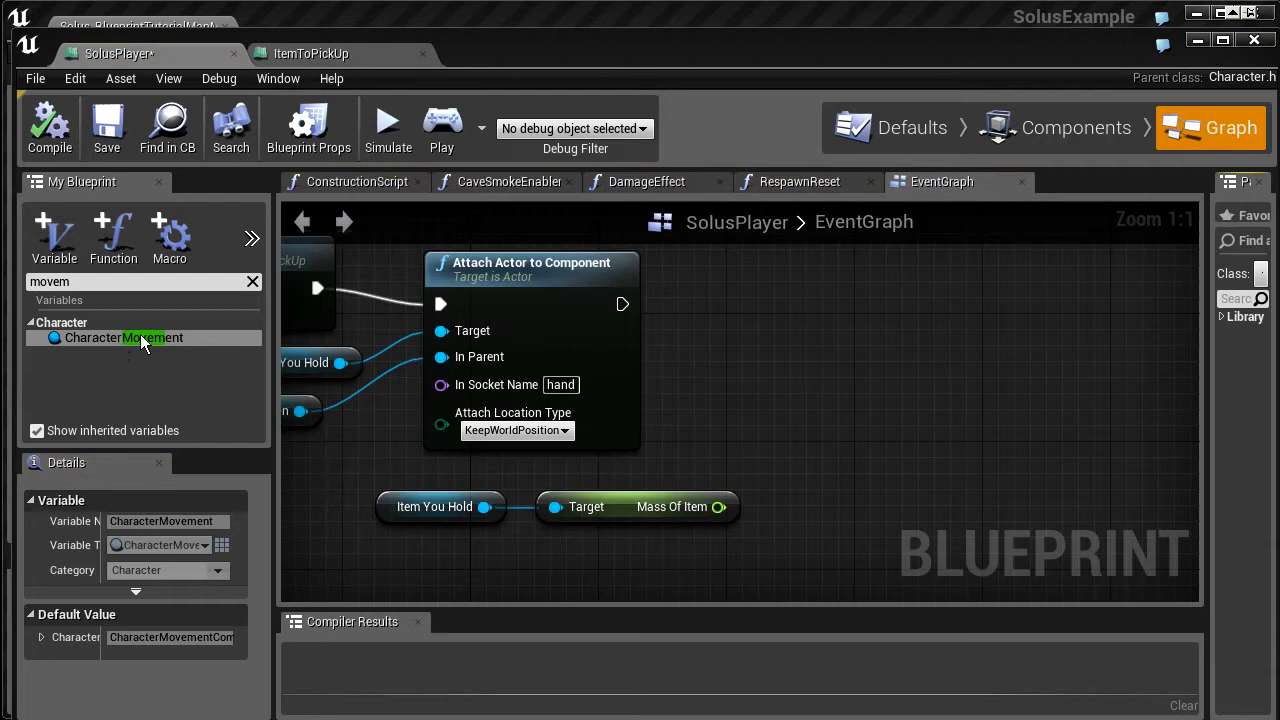
Search the SolusPlayer event graph's variables for "charac" with inherited variables shown
left_click(141, 337)
left_click(38, 431)
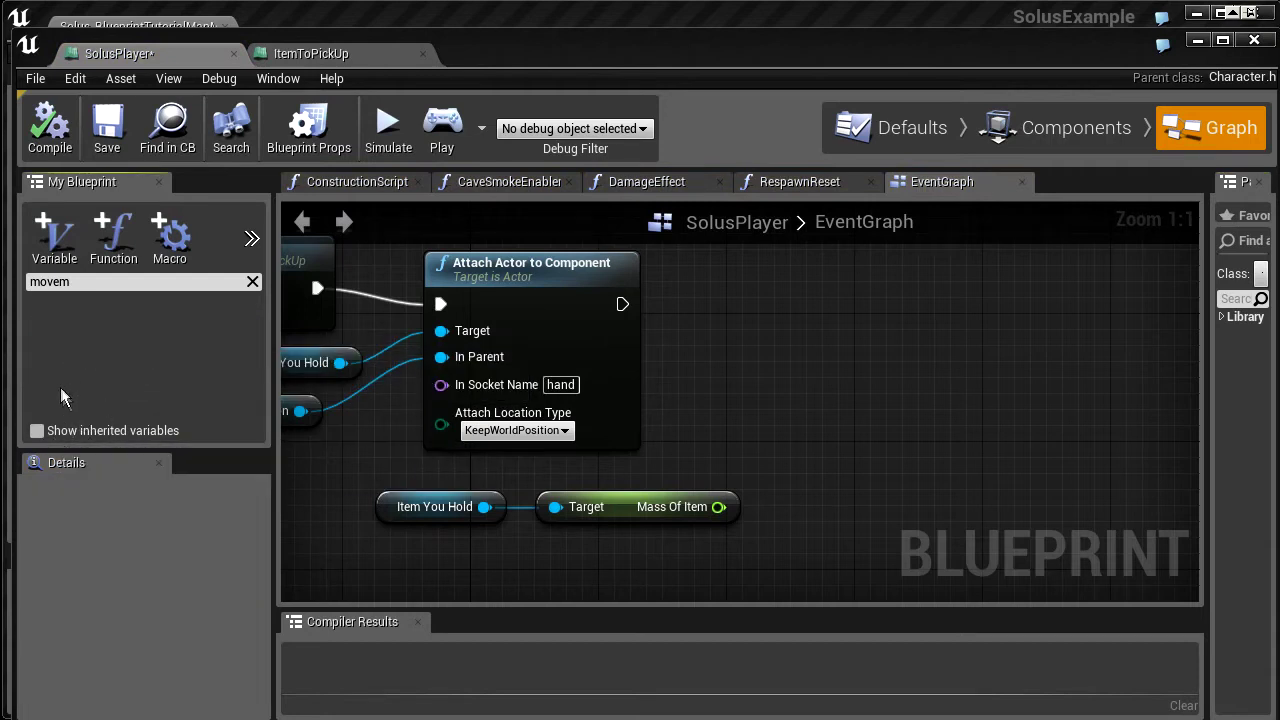
left_click(251, 282)
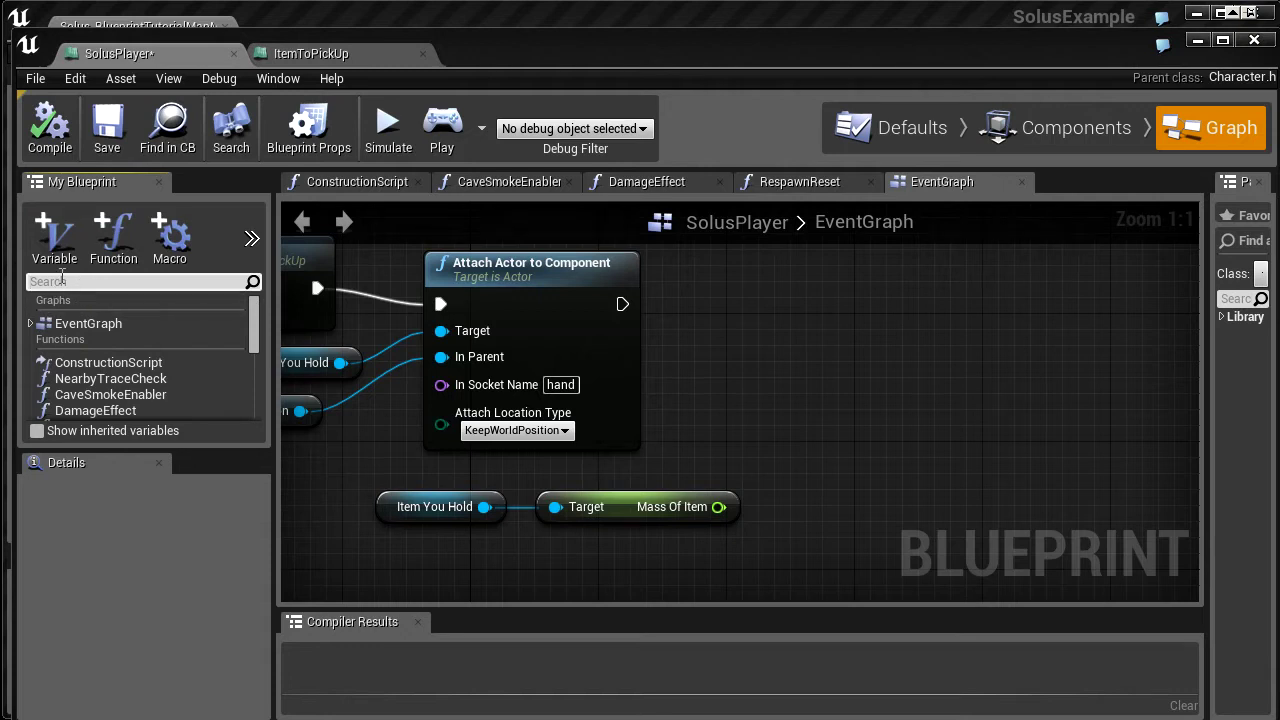
left_click(62, 280)
type("charac")
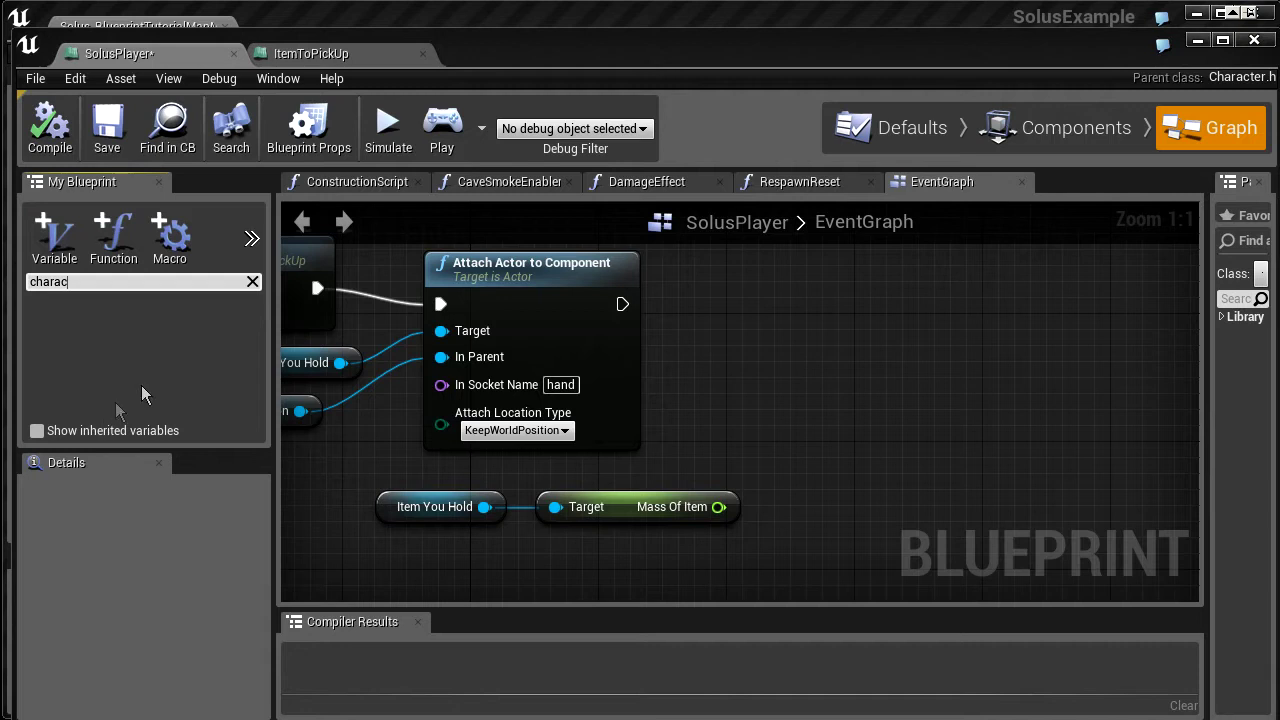
left_click(36, 431)
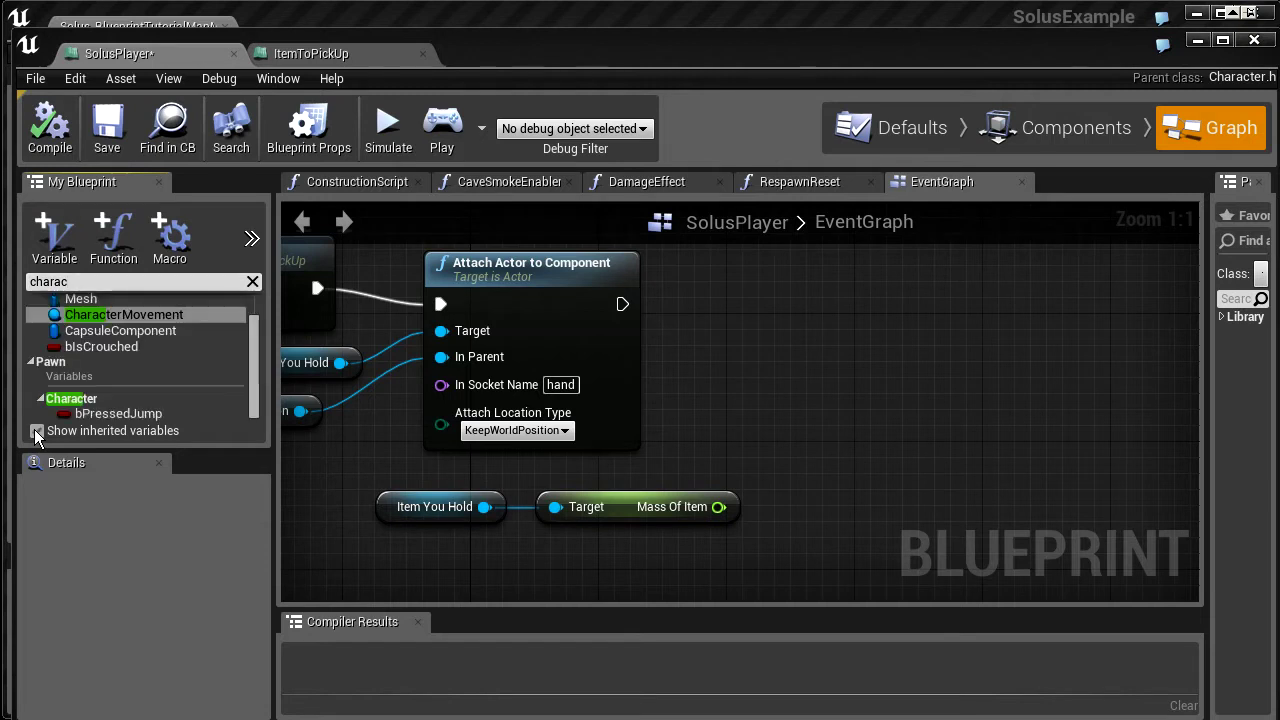
Place a getter for the inherited CharacterMovement variable in the event graph near Attach Actor to Component
left_click(112, 320)
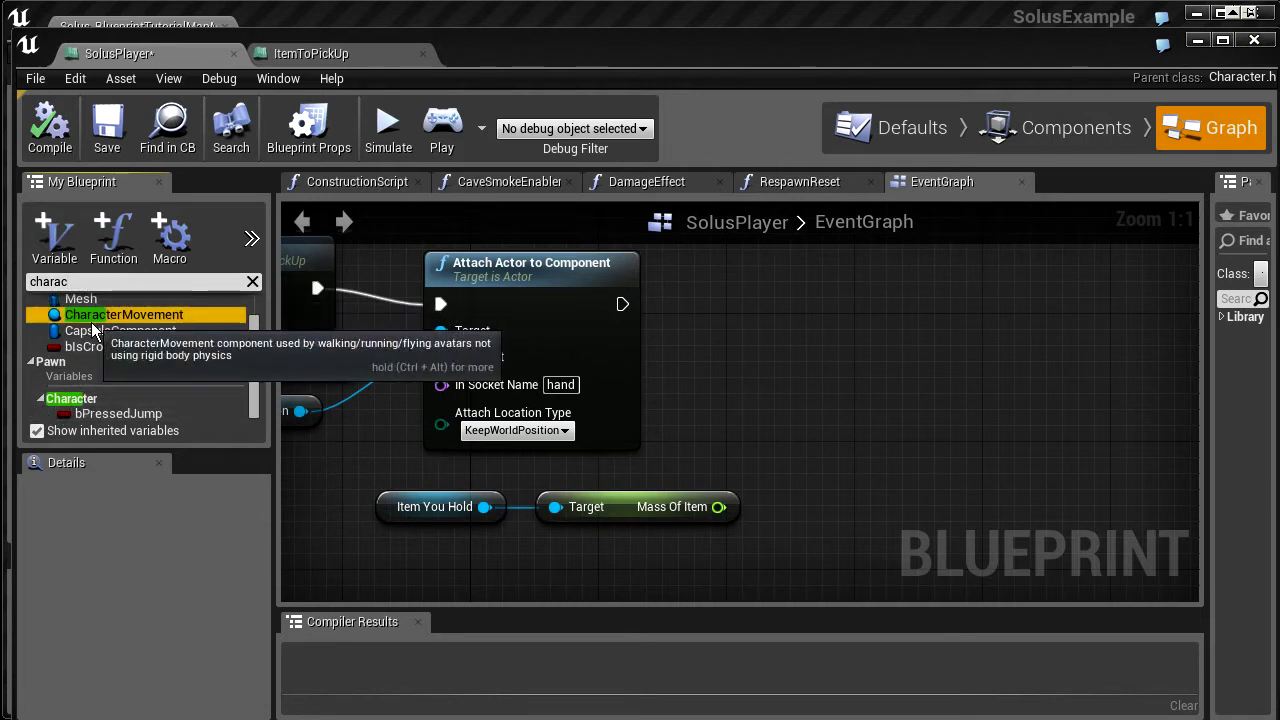
left_click_drag(110, 325, 771, 500)
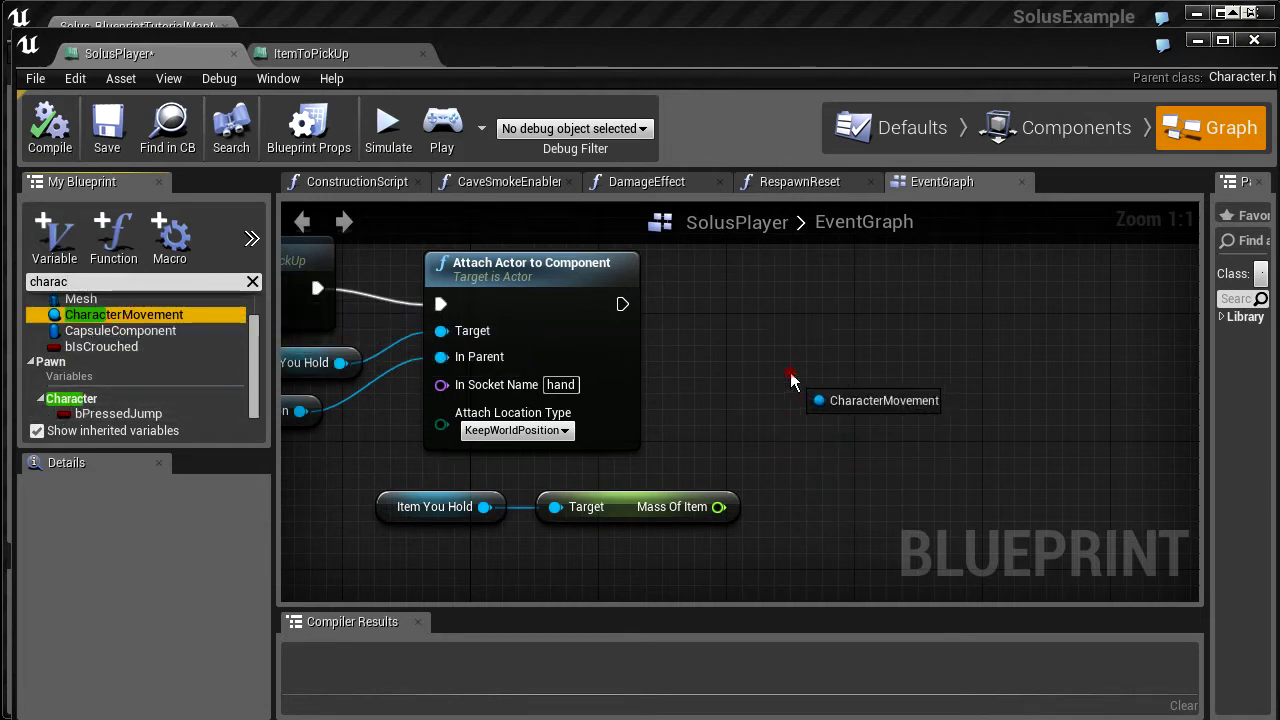
left_click_drag(790, 380, 792, 386)
left_click(840, 397)
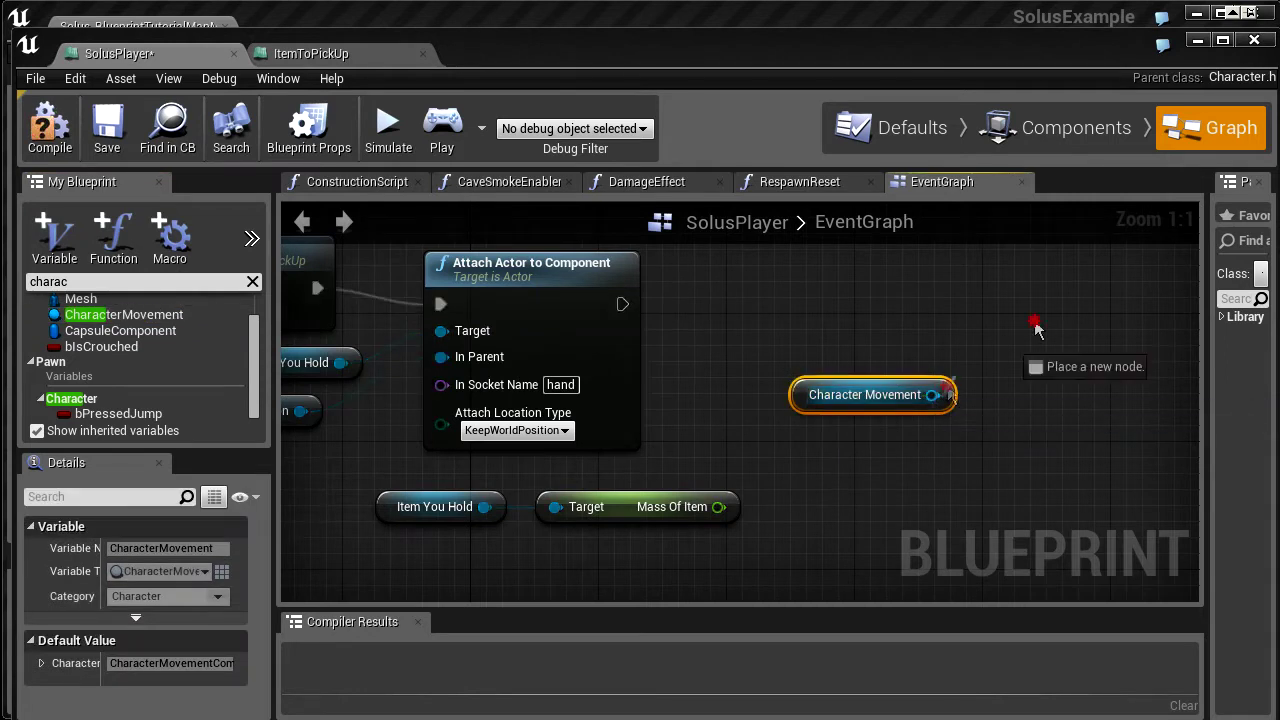
Add a Set Max Walk Speed node from the Character Movement getter
left_click_drag(1036, 328, 1060, 312)
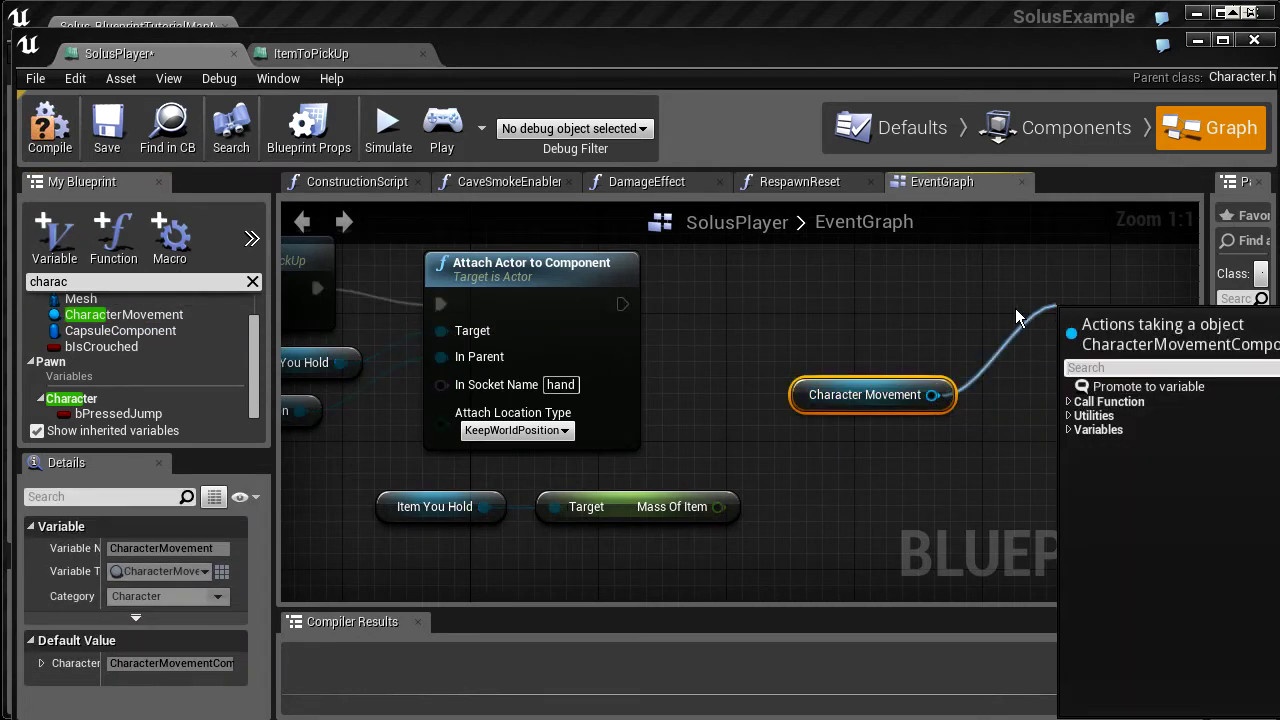
type("set ground")
key("BackSpace")
key("BackSpace")
key("BackSpace")
key("BackSpace")
key("BackSpace")
key("BackSpace")
type("w")
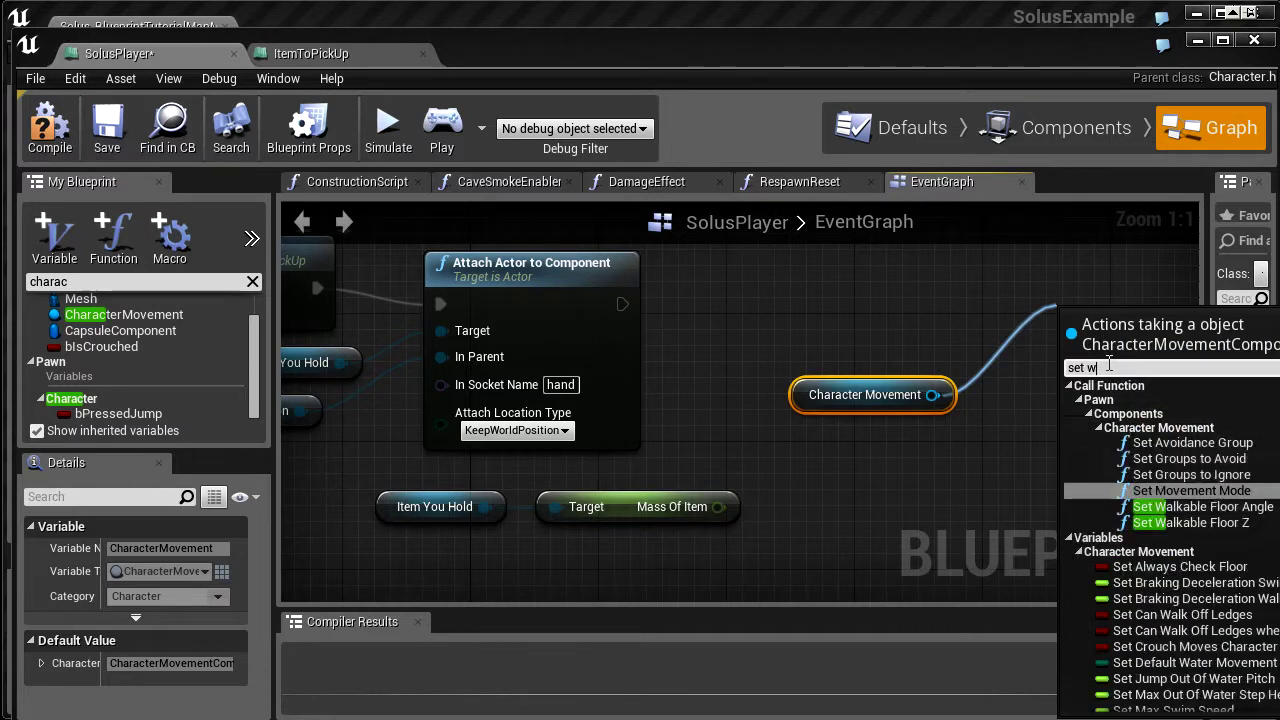
type("alk")
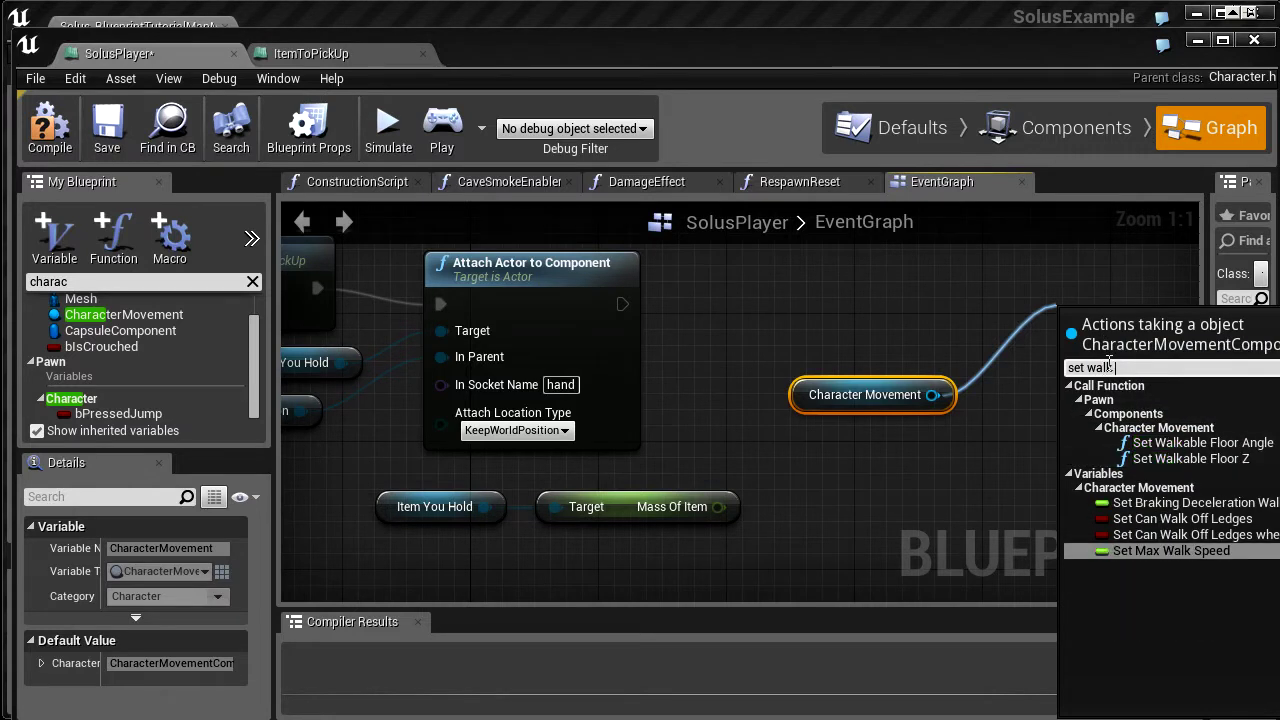
left_click(1172, 555)
Position the Set Max Walk Speed node and connect Attach Actor to Component's execution output to it
right_click_drag(998, 456, 880, 471)
left_click_drag(822, 462, 802, 325)
left_click(700, 392)
left_click_drag(503, 319, 754, 331)
Arrange the Character Movement getter and the Item You Hold and Mass Of Item pair below the Attach Actor to Component node
right_click_drag(649, 478, 763, 384)
left_click_drag(748, 454, 368, 431)
left_click_drag(612, 432, 678, 512)
right_click_drag(808, 376, 808, 432)
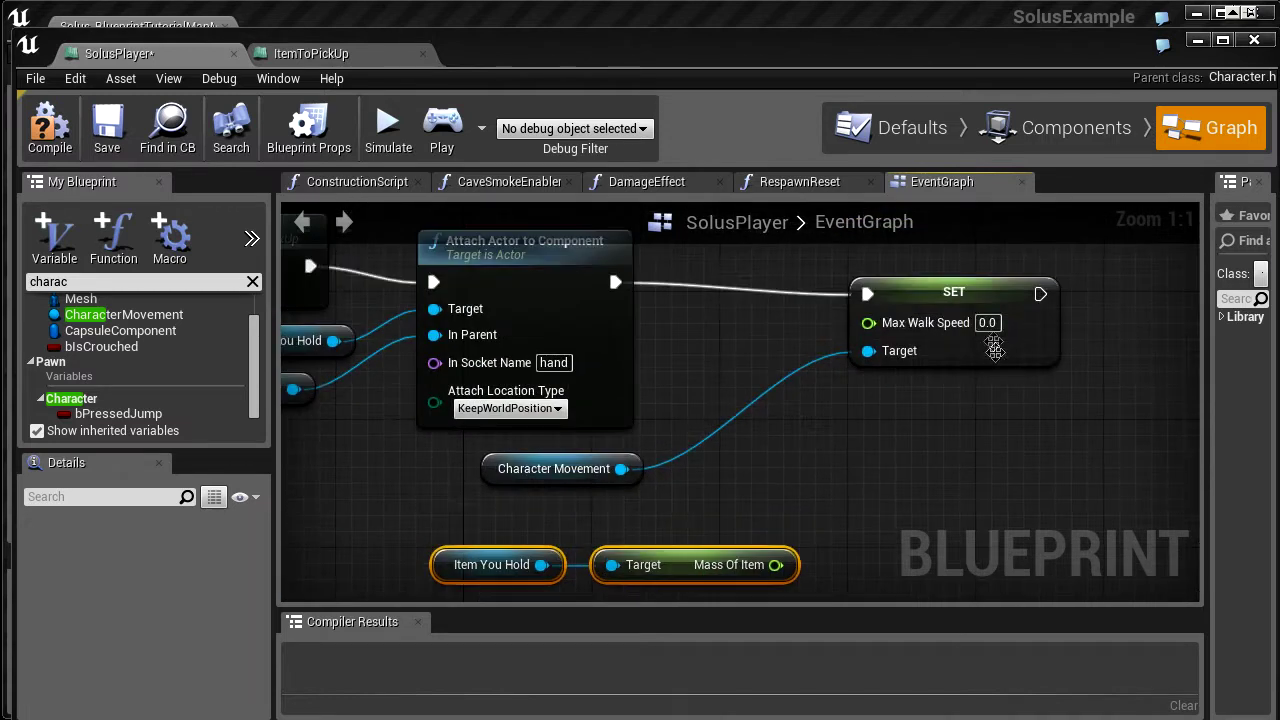
Check the CharacterMovement component's default Max Walk Speed in the SolusPlayer components
left_click(1070, 128)
left_click(130, 257)
scroll(286, 621, "down", 2)
scroll(300, 640, "down", 1)
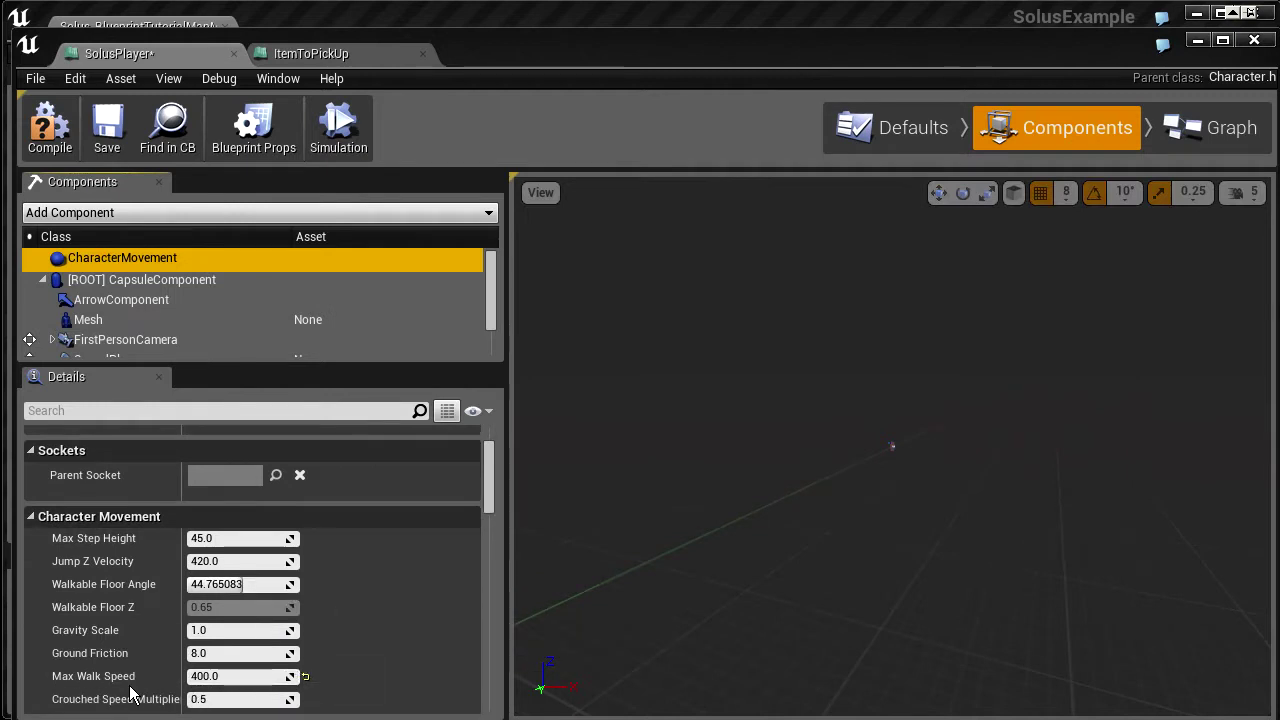
Return to the event graph and add a Float / Float node with Mass Of Item connected as its divisor
left_click(1186, 140)
right_click_drag(814, 530, 762, 484)
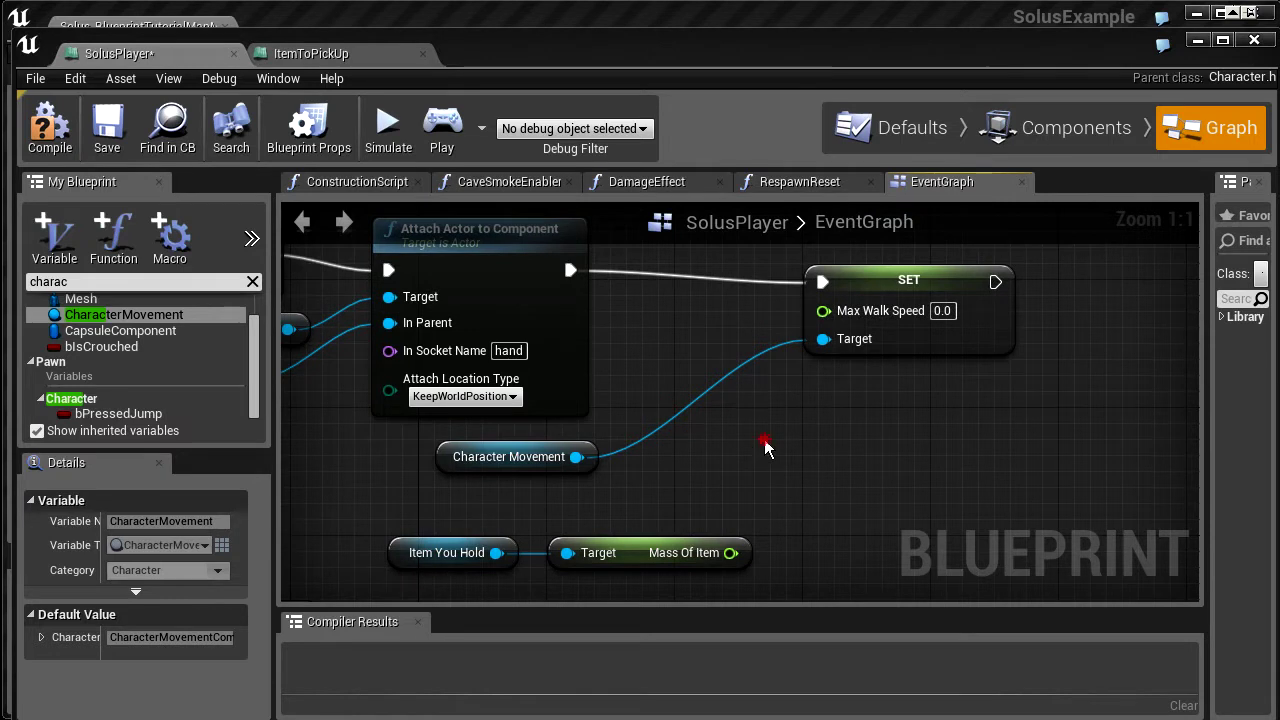
left_click_drag(733, 552, 820, 474)
left_click(755, 437)
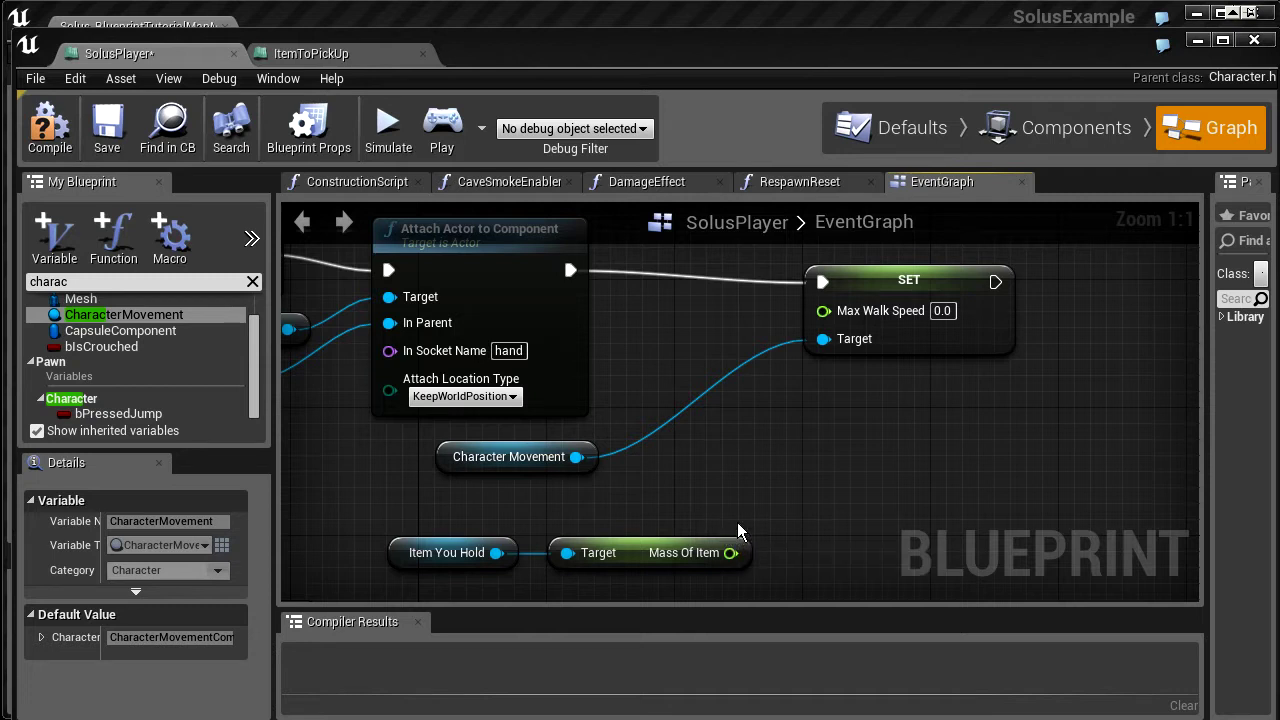
right_click_drag(720, 492, 737, 443)
left_click_drag(746, 503, 866, 387)
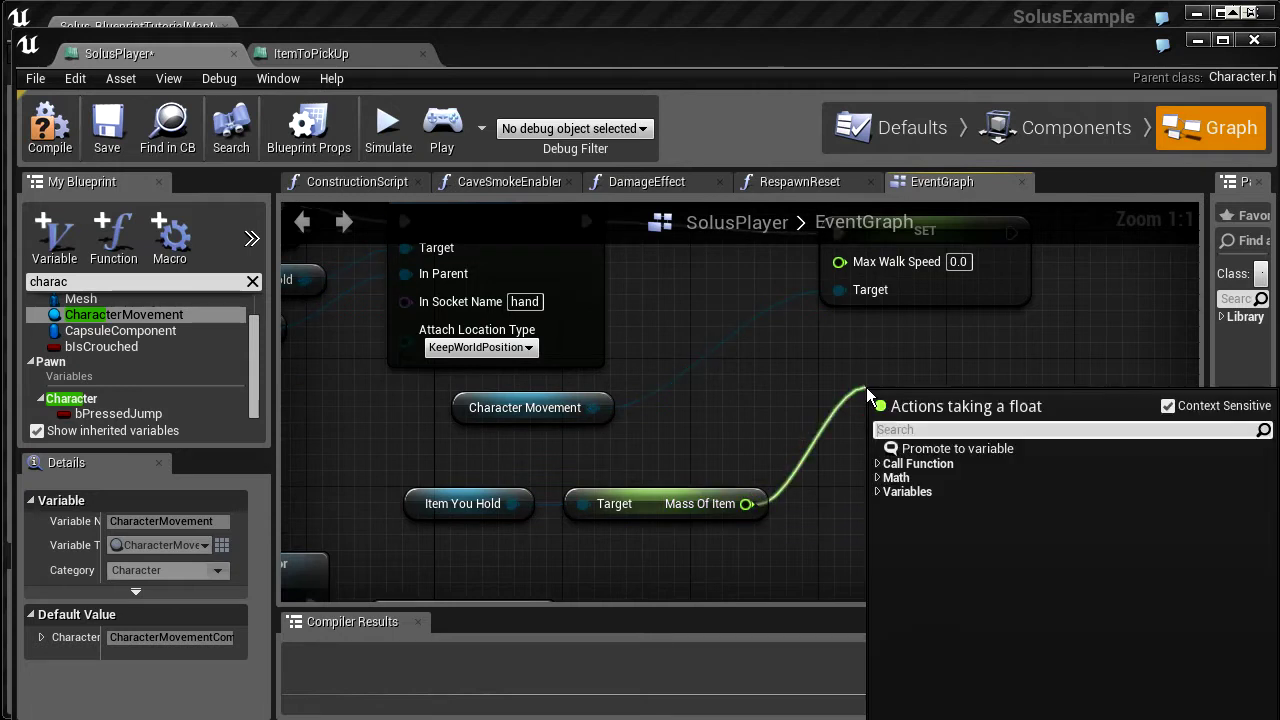
type("divide")
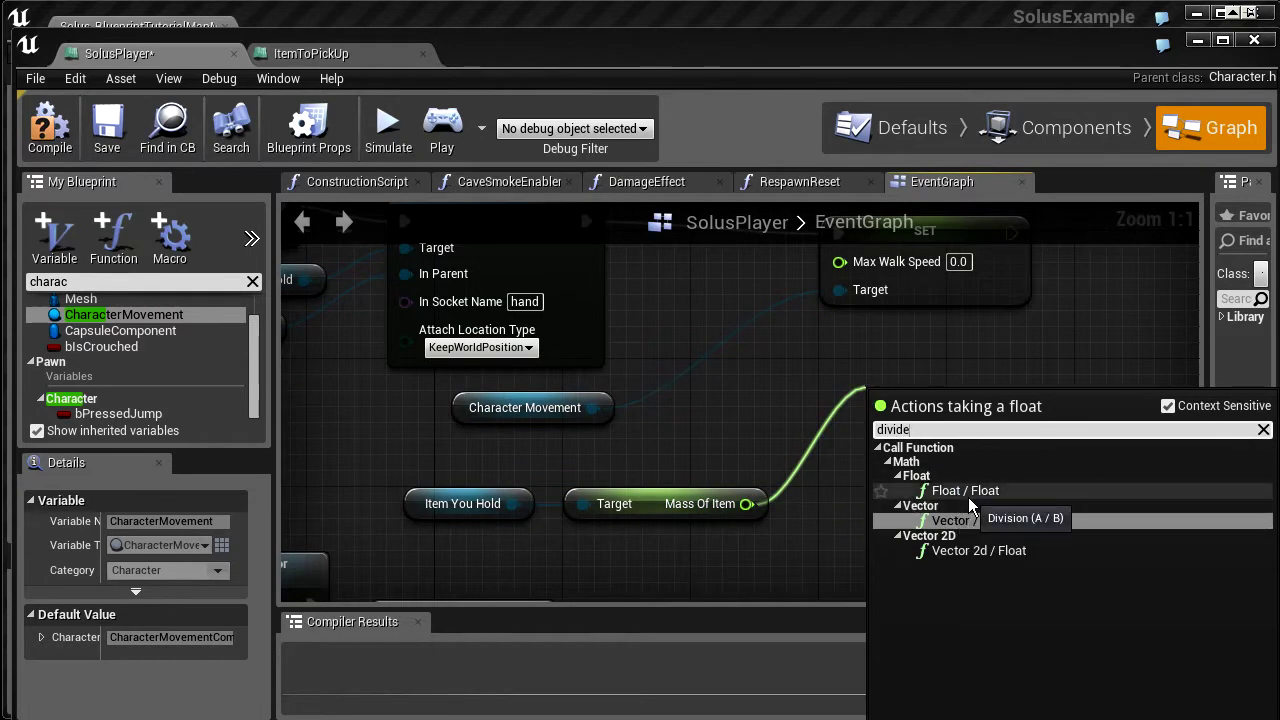
left_click(979, 492)
left_click_drag(931, 426, 746, 504)
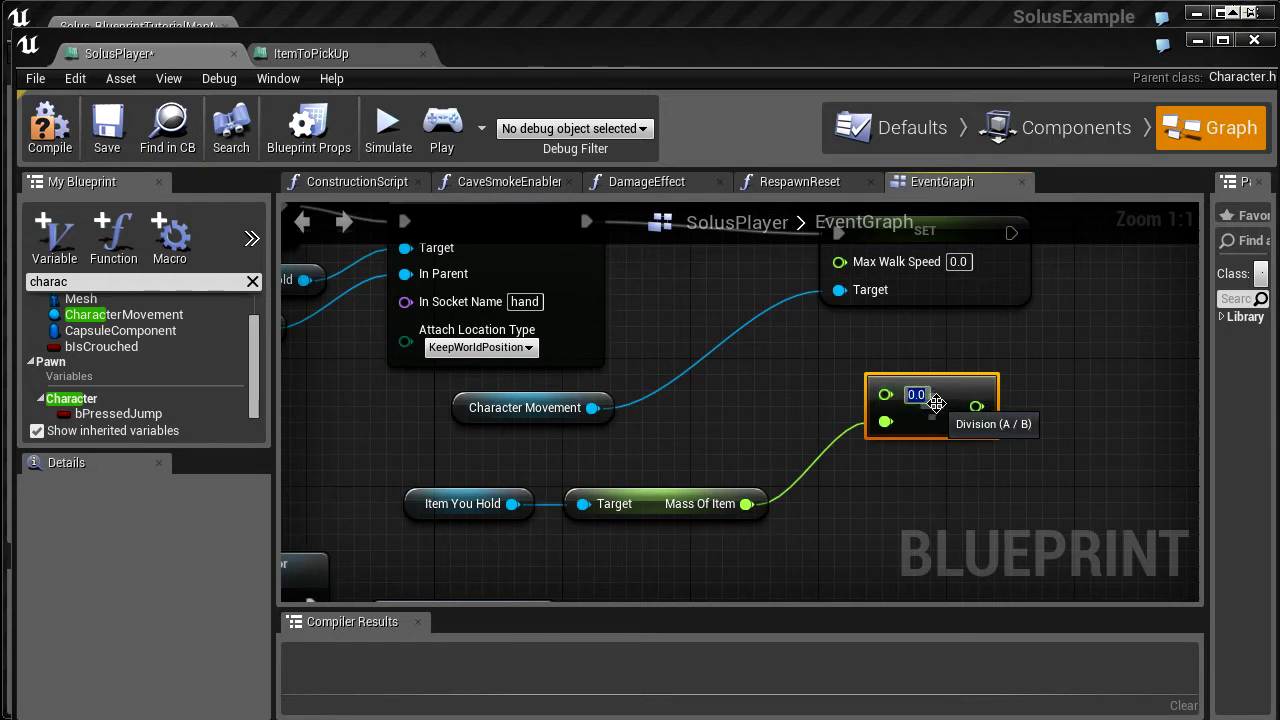
Set the division node's first value to 400, place it beside Mass Of Item, and connect its result to Max Walk Speed
left_click_drag(960, 427, 899, 489)
left_click_drag(988, 508, 475, 449)
left_click_drag(882, 482, 755, 465)
right_click_drag(845, 440, 833, 508)
left_click_drag(780, 522, 829, 329)
left_click_drag(887, 296, 953, 312)
Duplicate the Set Max Walk Speed and Character Movement nodes, and connect the copied setter after the drop chain's Set Item You Hold node
right_click_drag(859, 432, 964, 343)
scroll(888, 466, "down", 2)
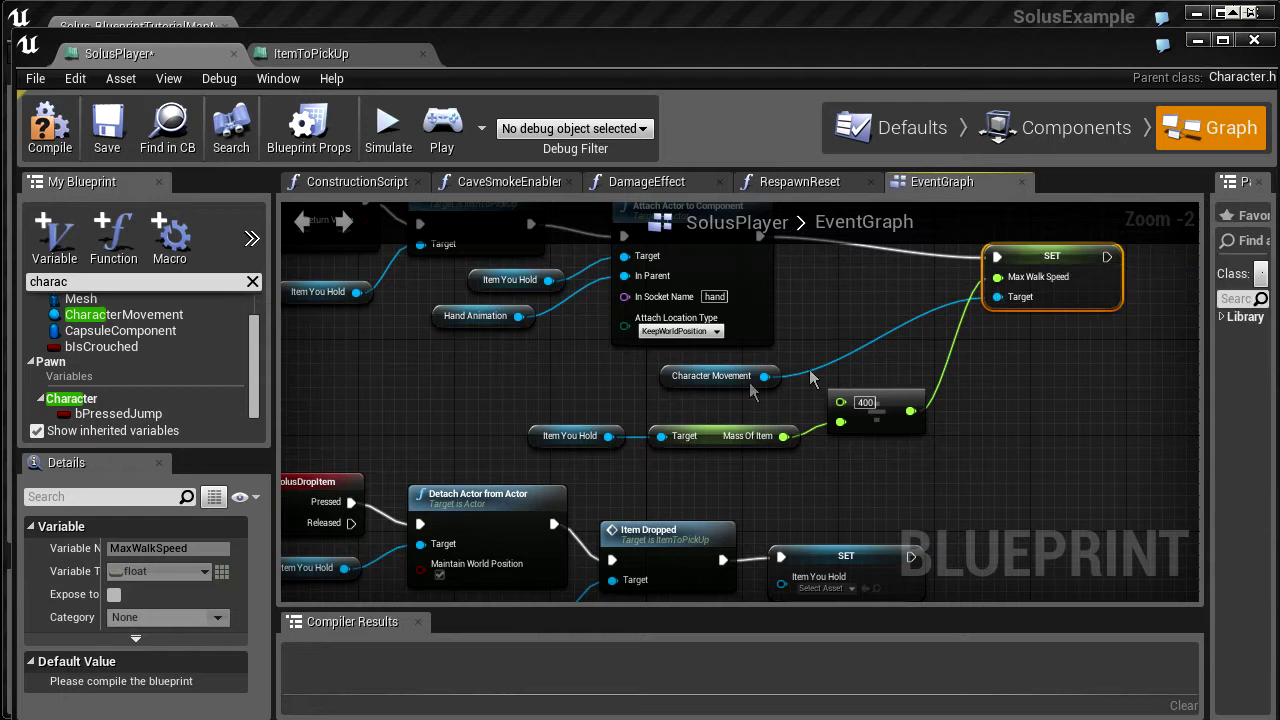
left_click(671, 376, "ctrl")
key("ctrl+c")
key("ctrl+v")
right_click_drag(1062, 377, 1040, 270)
scroll(1040, 270, "down", 3)
left_click_drag(1062, 248, 911, 330)
scroll(990, 389, "up", 5)
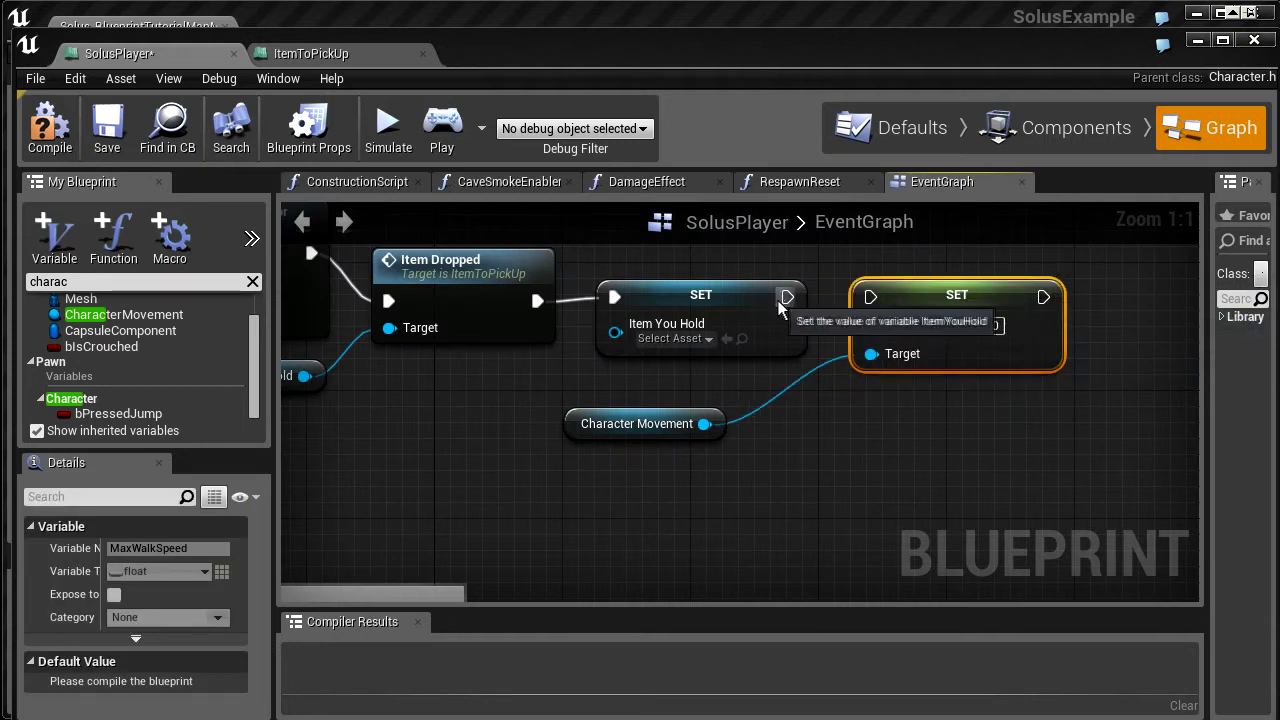
left_click_drag(780, 304, 826, 305)
Set Max Walk Speed to 400 on the copied setter in the drop chain
left_click(990, 325)
type("400")
key("Return")
left_click(831, 402)
right_click_drag(757, 234, 862, 566)
right_click_drag(1010, 462, 960, 561)
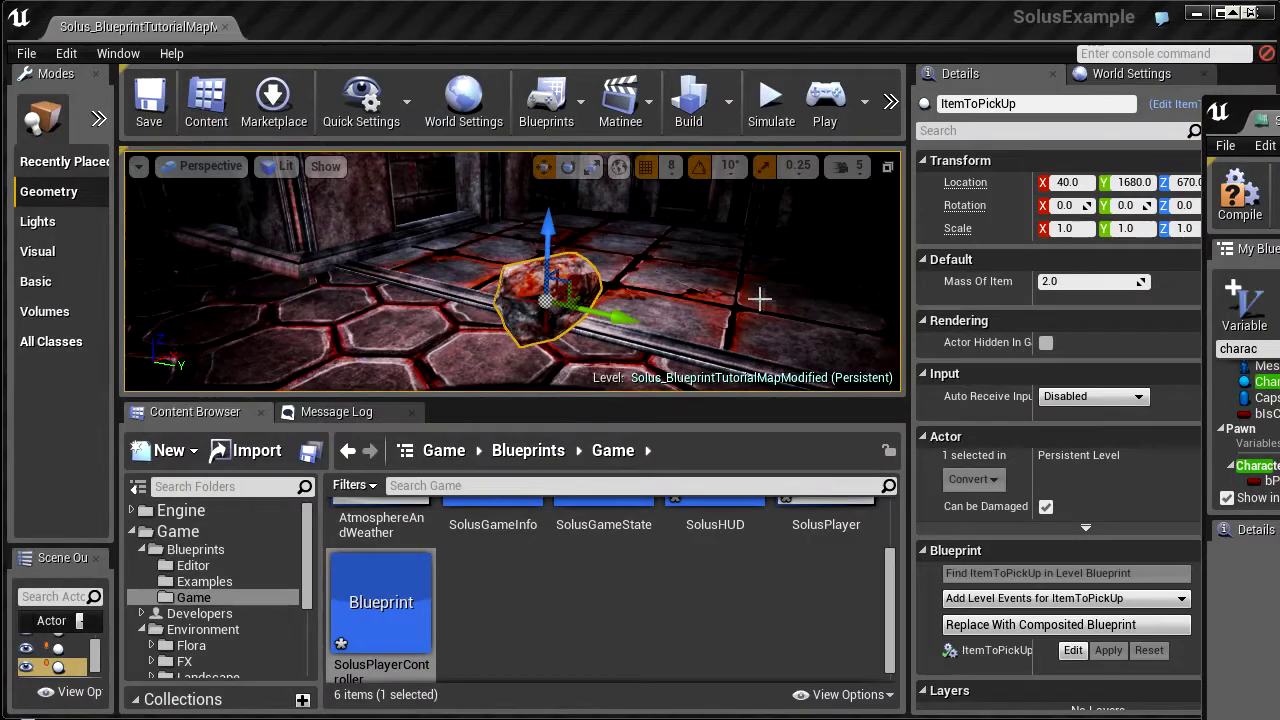
Duplicate the ItemToPickUp rock in the level to Y 1776 and change the copy's Mass Of Item
right_click_drag(760, 299, 699, 302)
left_click_drag(601, 290, 858, 345, "alt")
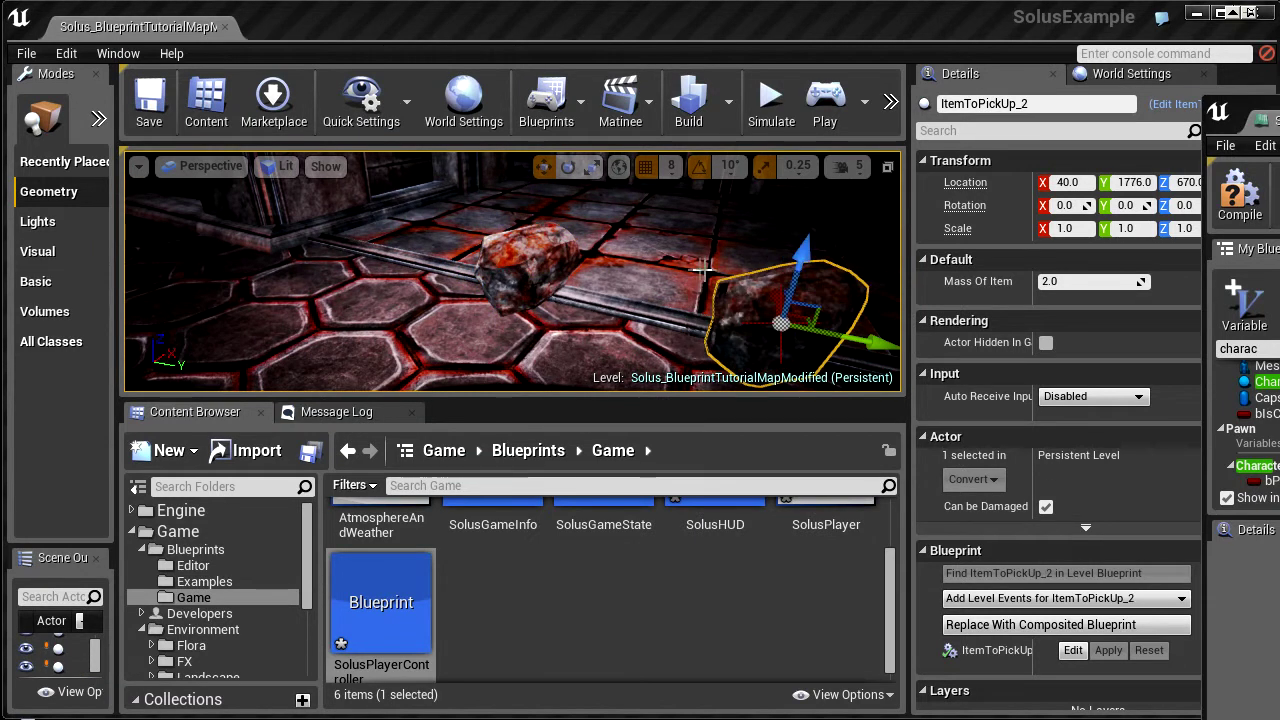
key("f")
right_click_drag(706, 266, 706, 236)
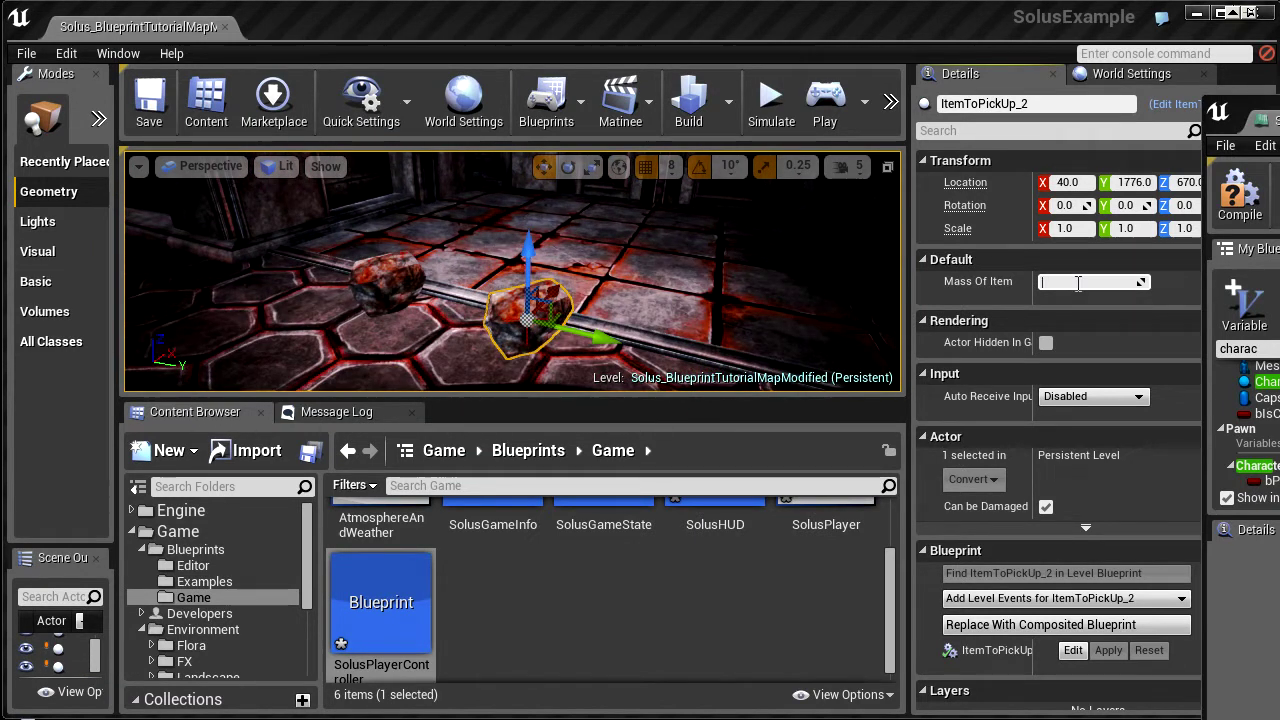
right_click_drag(612, 290, 556, 300)
mouse_move(487, 280)
right_mouse_down()
mouse_move(470, 290)
mouse_move(480, 285)
right_mouse_up()
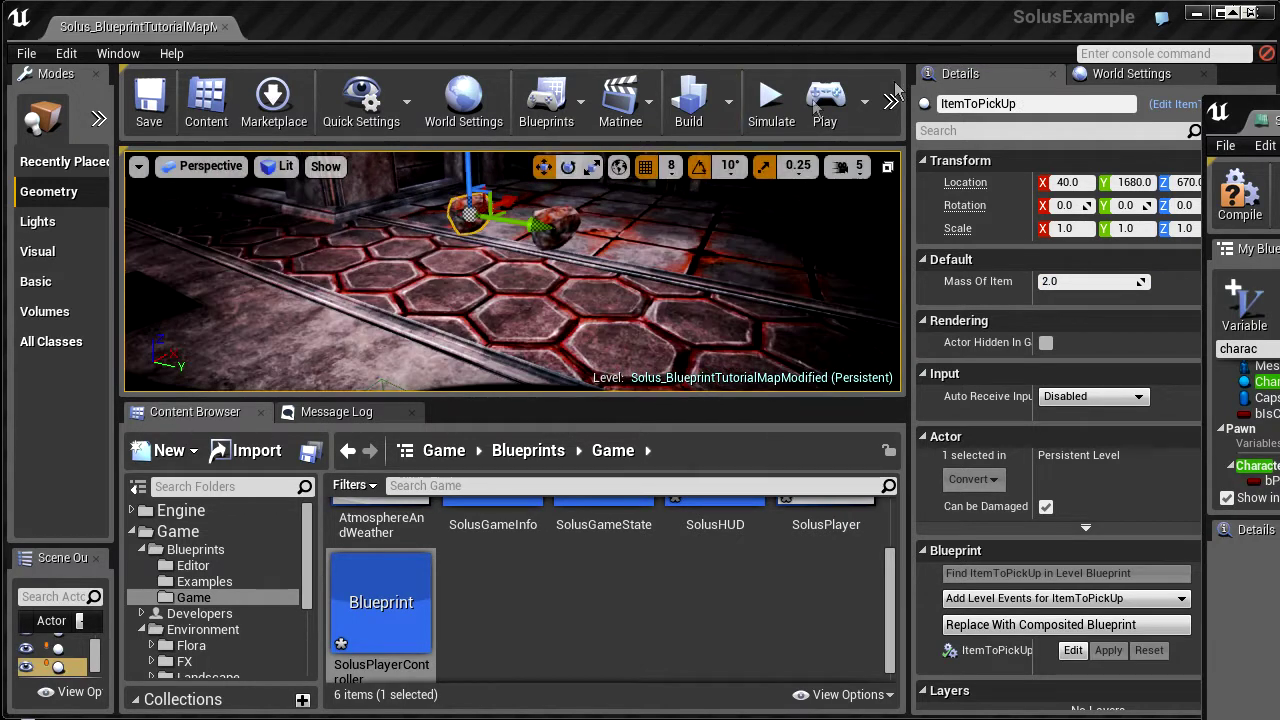
Start playing the level in the editor and enlarge the game viewport
left_click(825, 100)
left_click_drag(909, 302, 1192, 290)
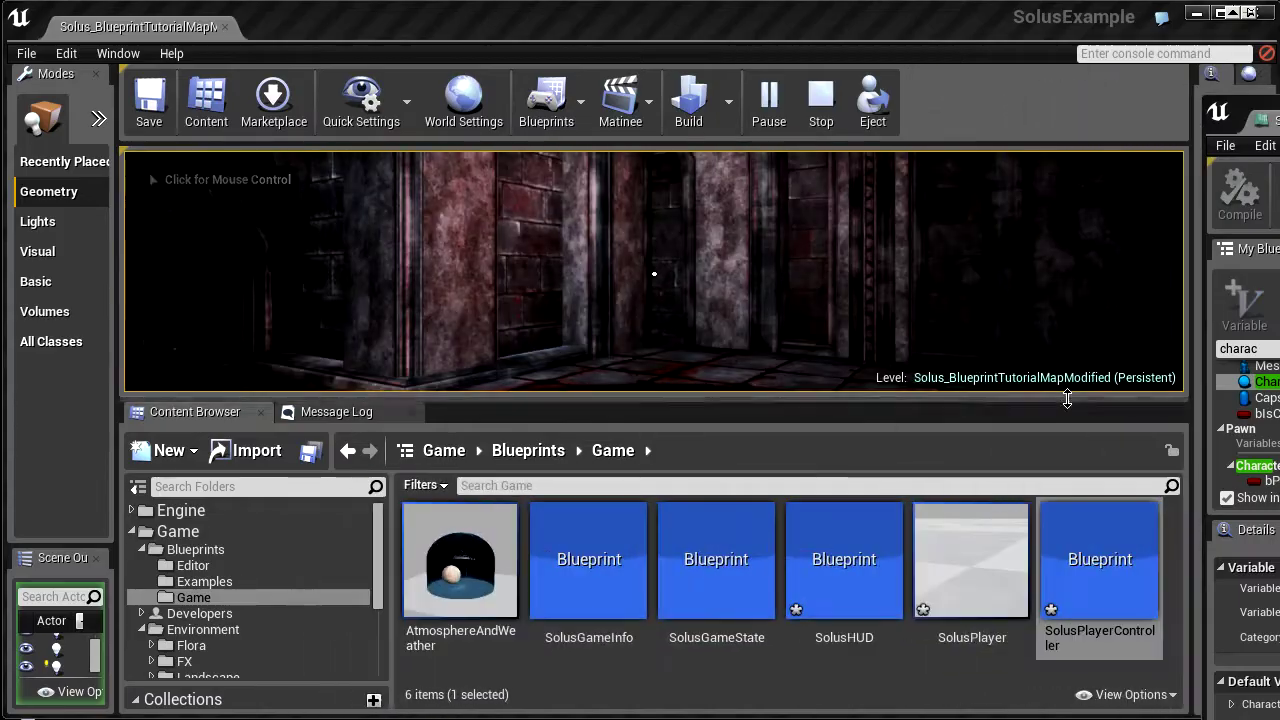
left_click_drag(1068, 399, 1050, 660)
left_click(980, 520)
Test picking up and dropping the rocks while walking around to compare movement speeds, and end the play session
left_click(654, 404)
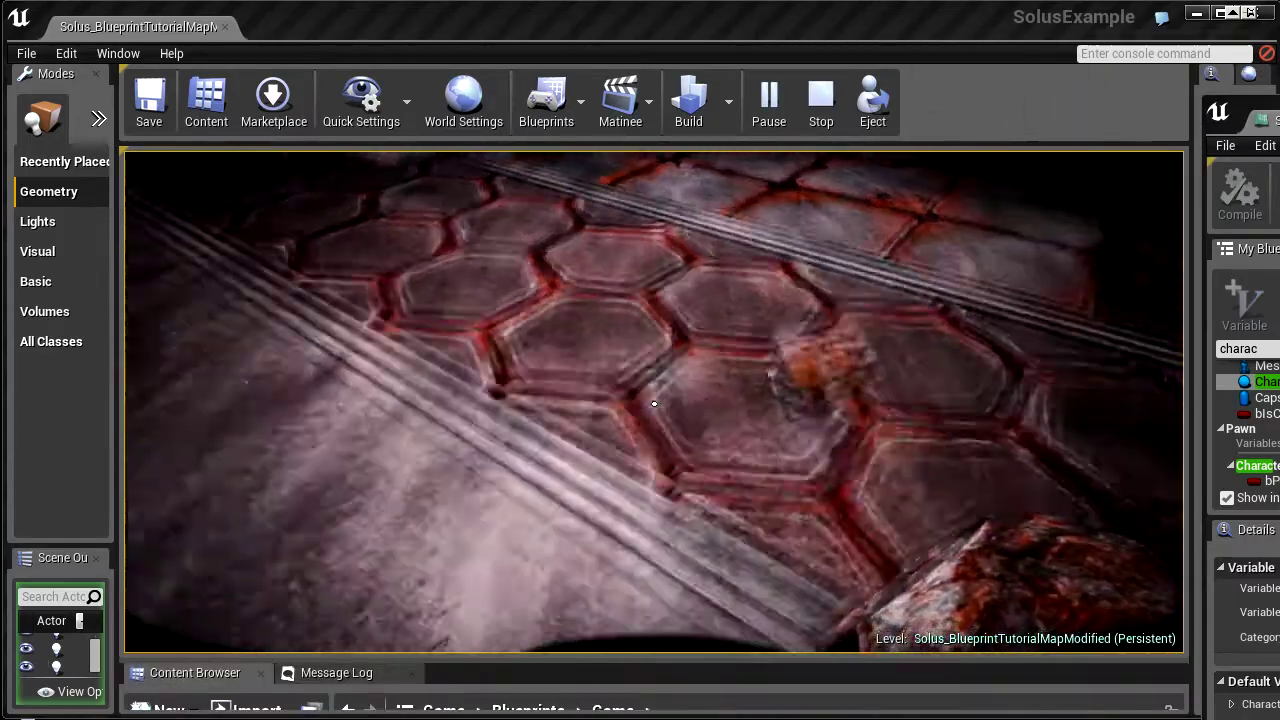
key("w")
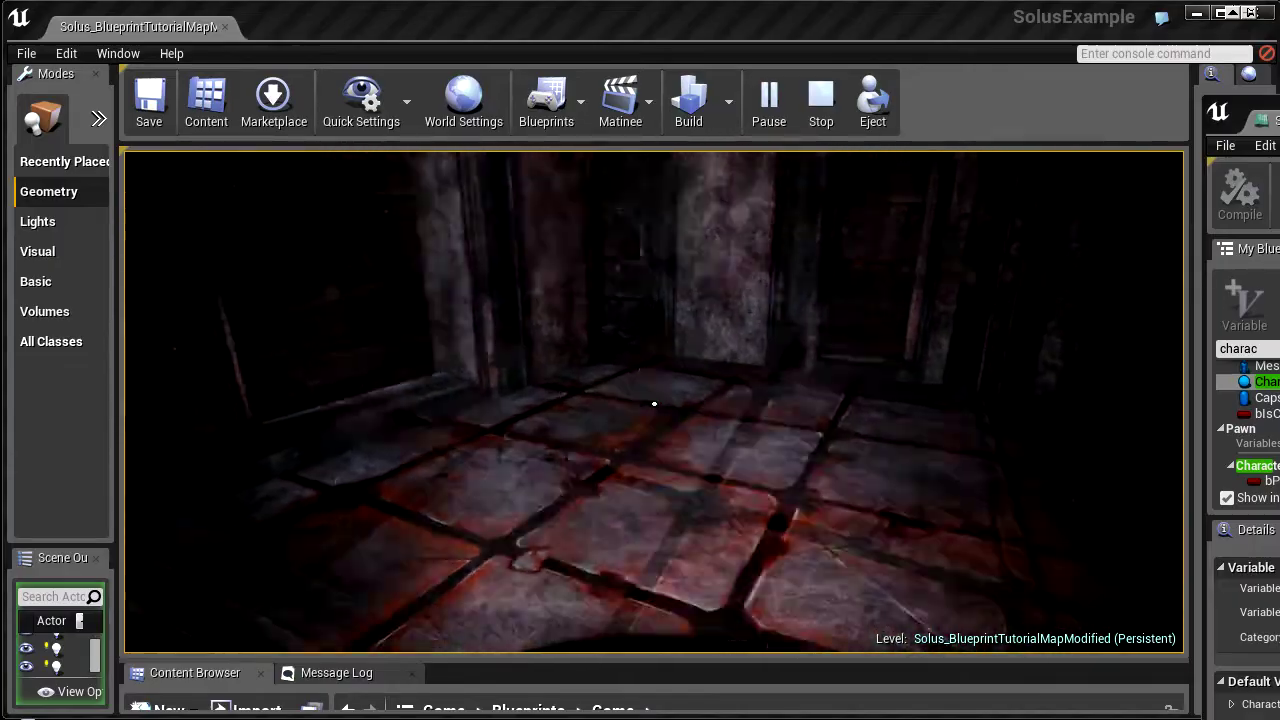
key("s")
left_click(654, 404)
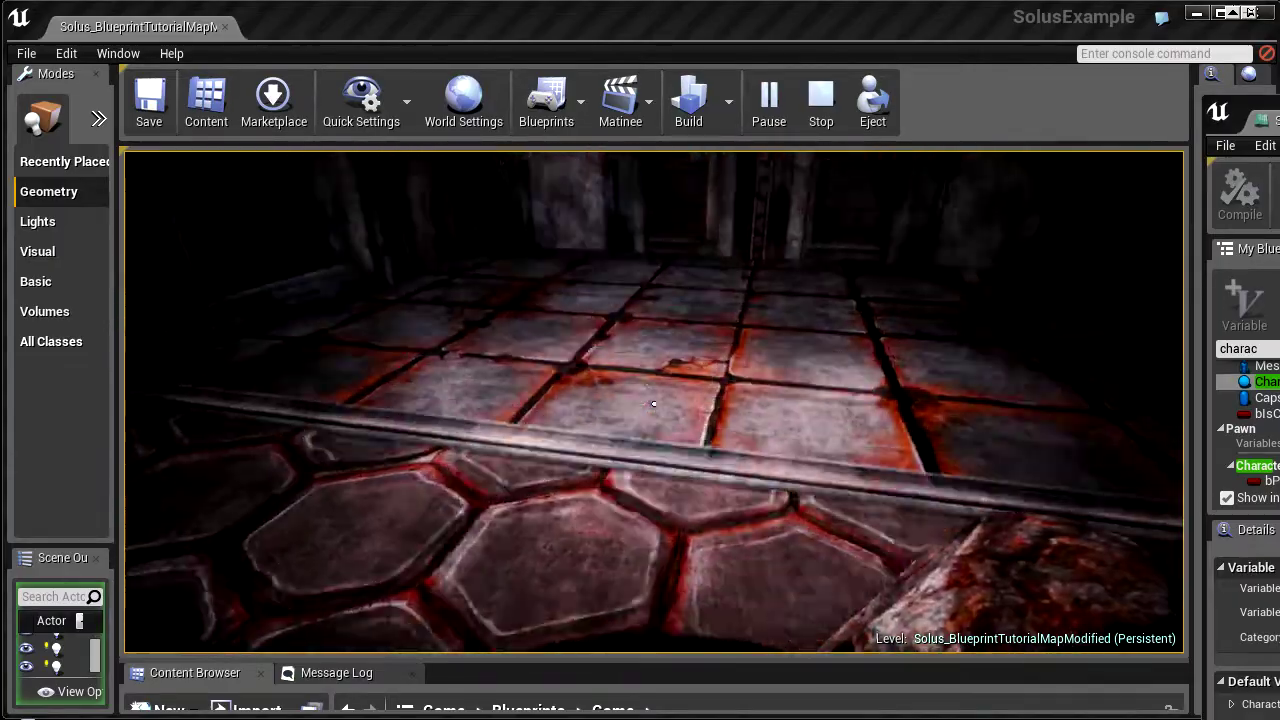
key("w")
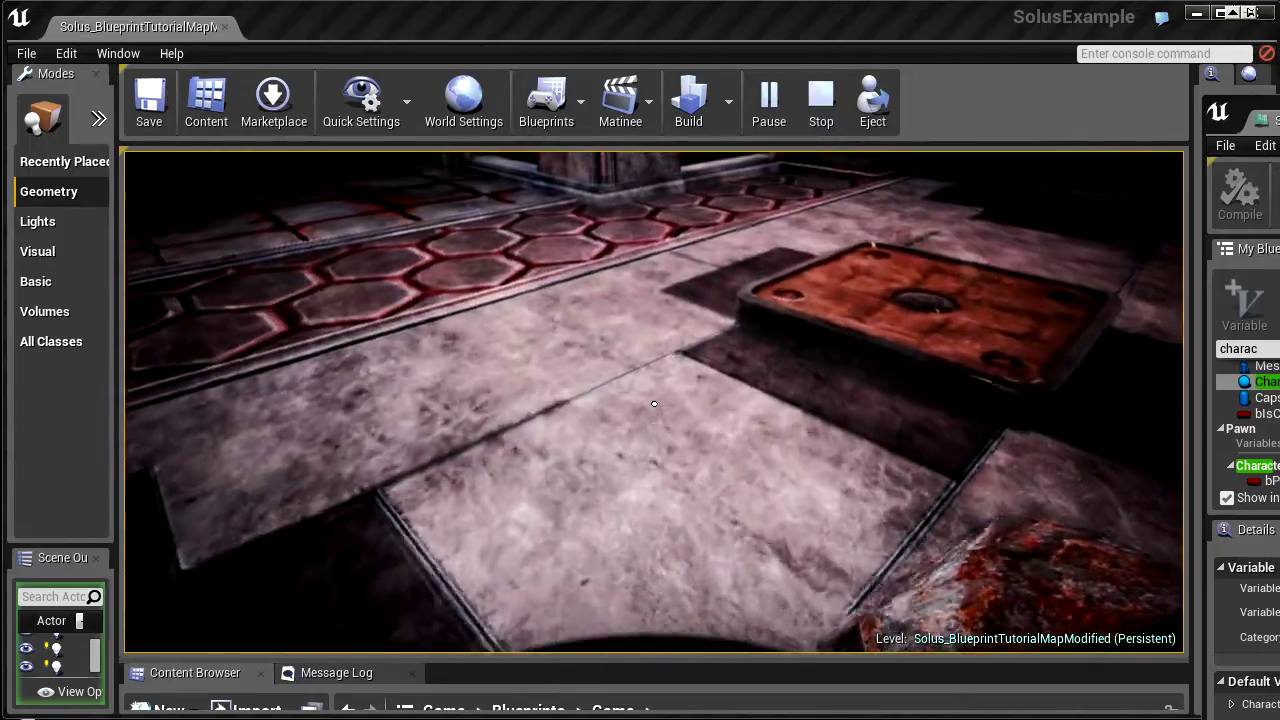
key("w")
key("w")
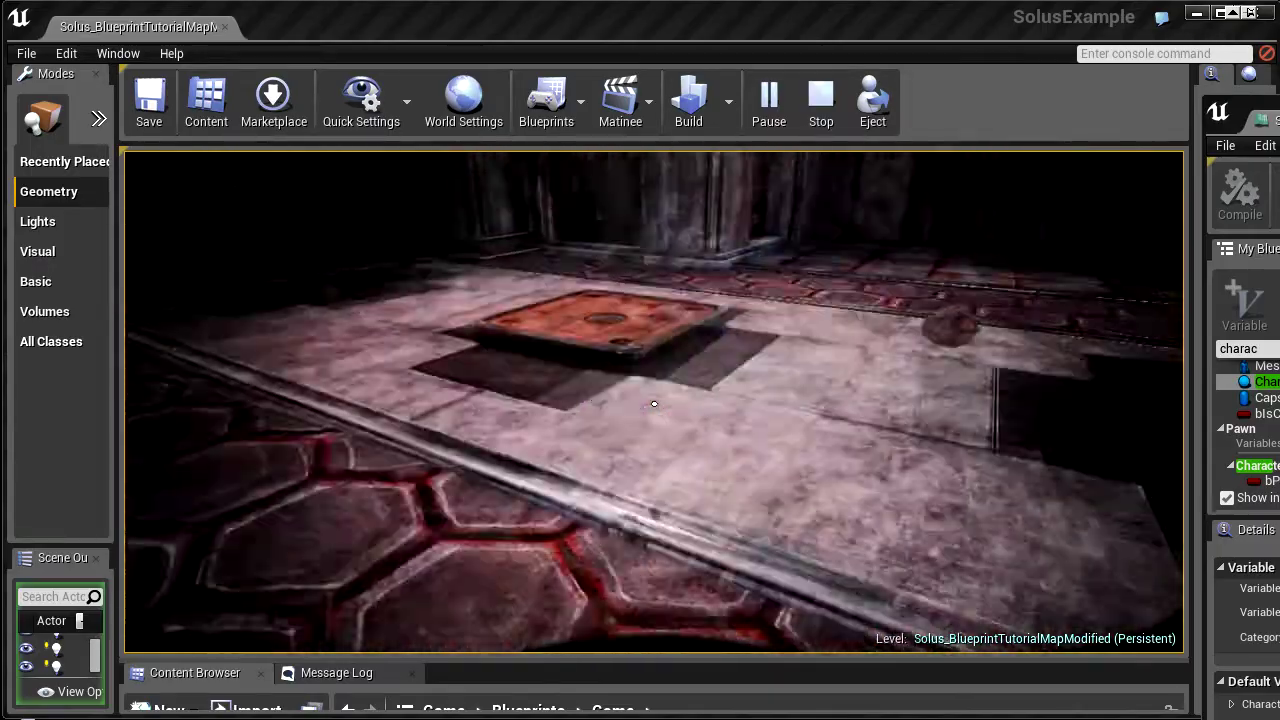
key("w")
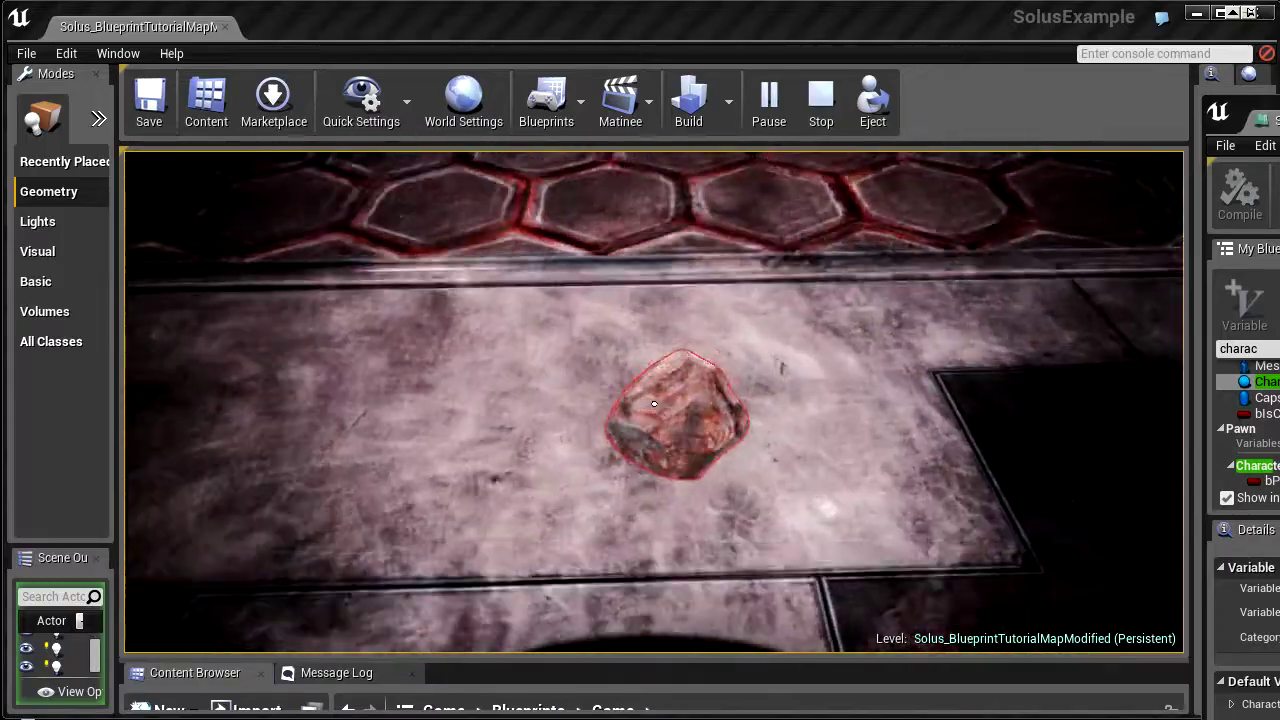
key("e")
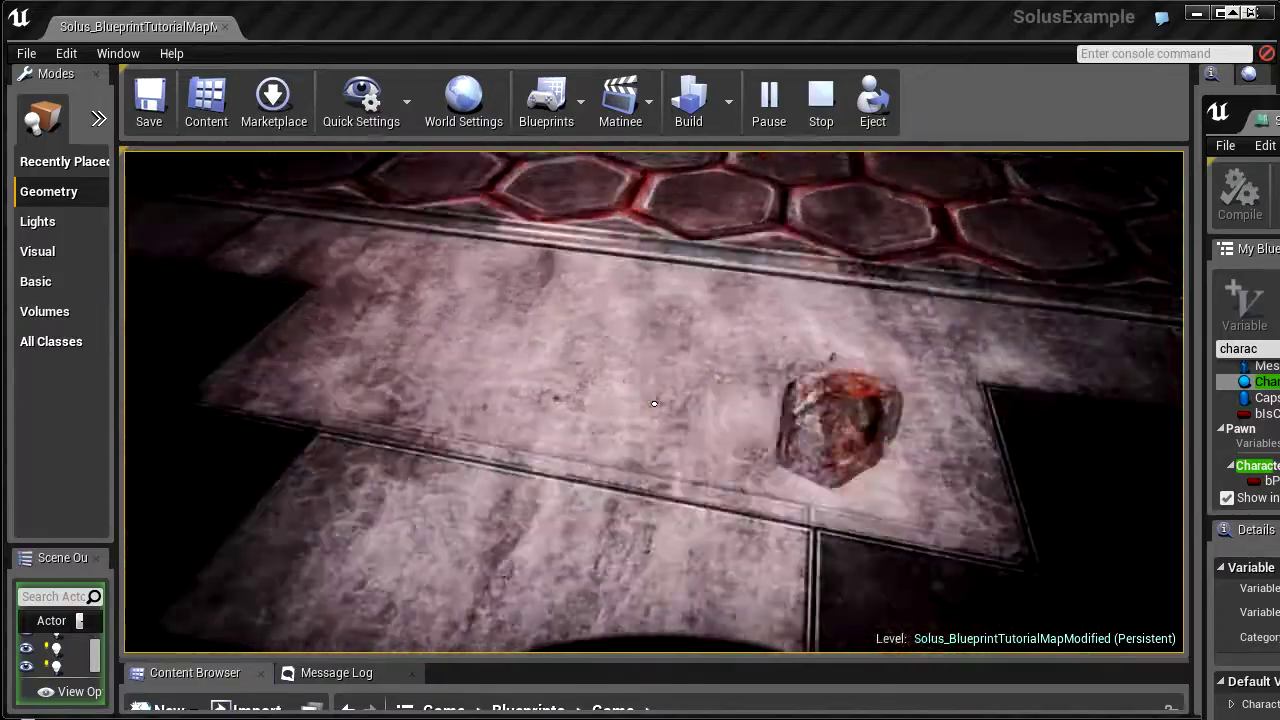
key("Escape")
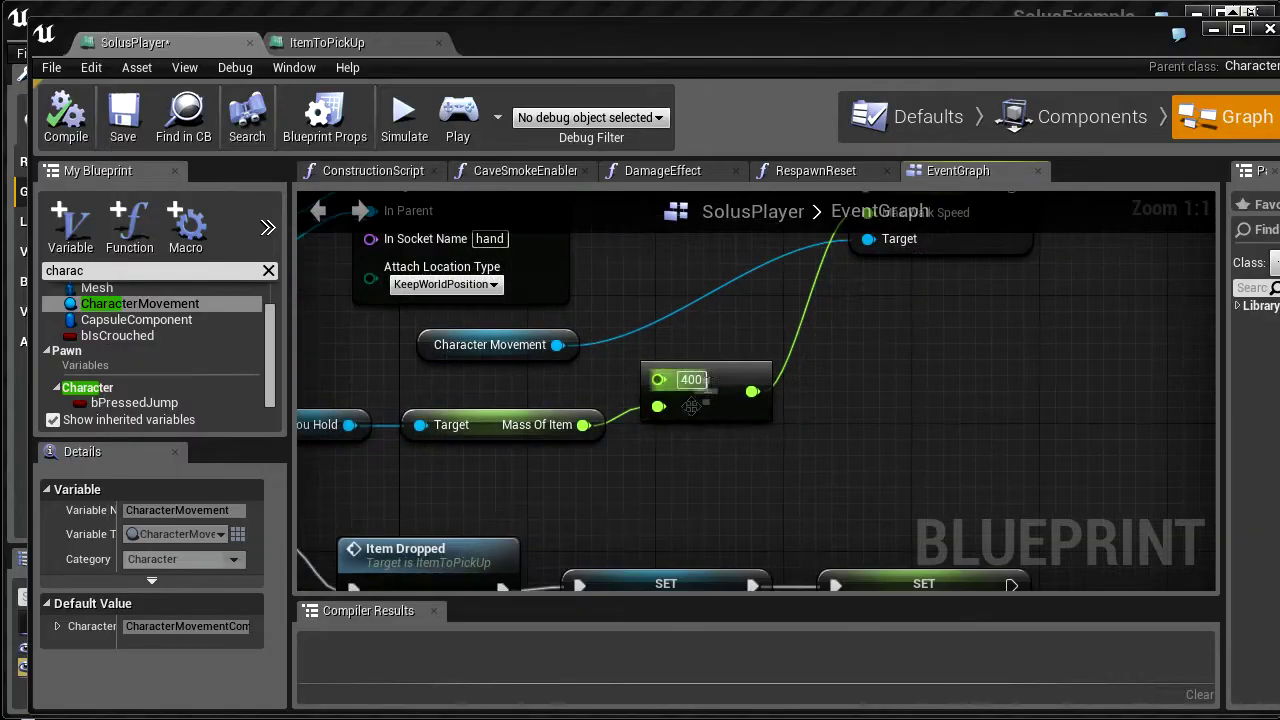
Add a Set Jump ZVelocity node from the Character Movement getter in the pick-up chain
right_click_drag(647, 435, 749, 399)
left_click_drag(452, 389, 702, 448)
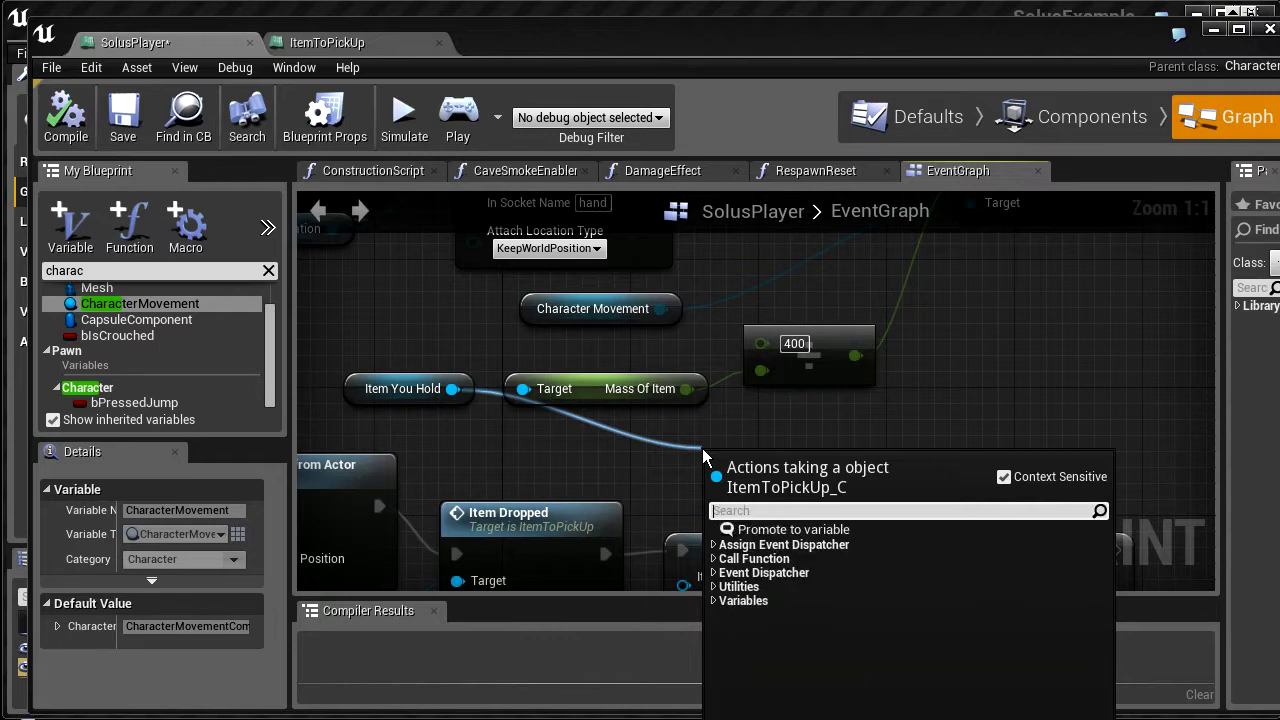
left_click(634, 321)
left_click_drag(660, 309, 749, 265)
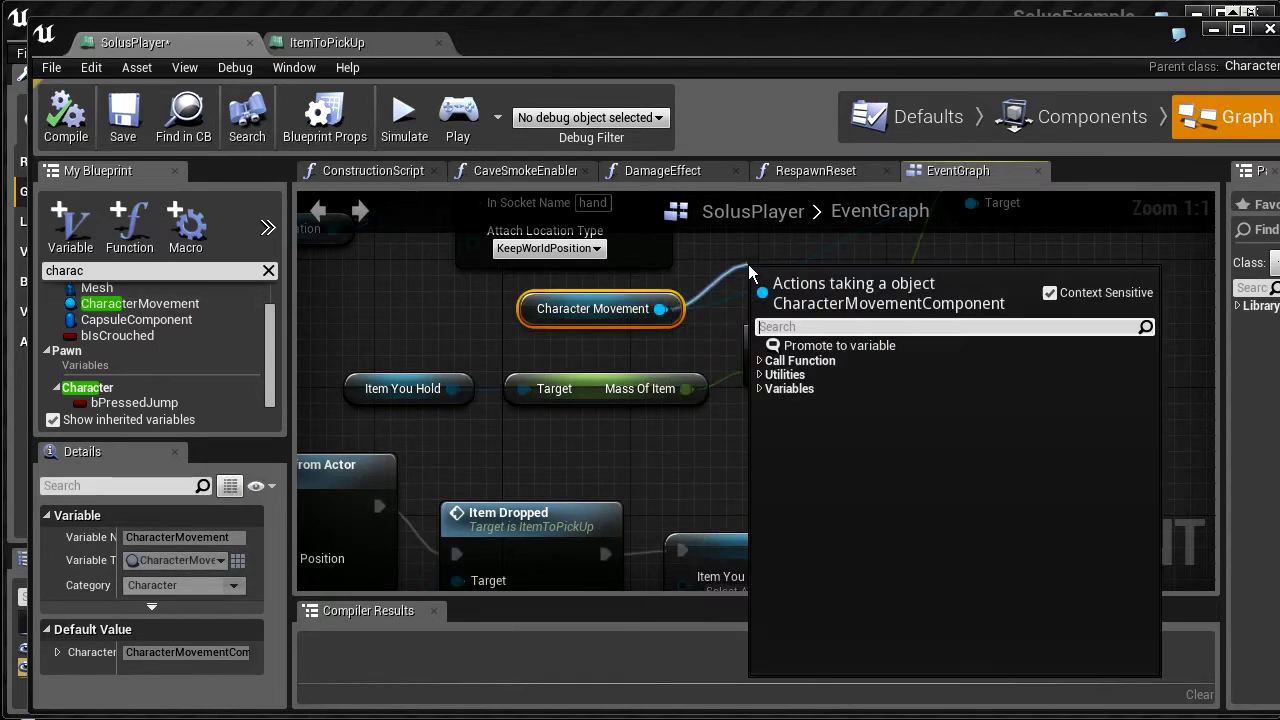
type("jump")
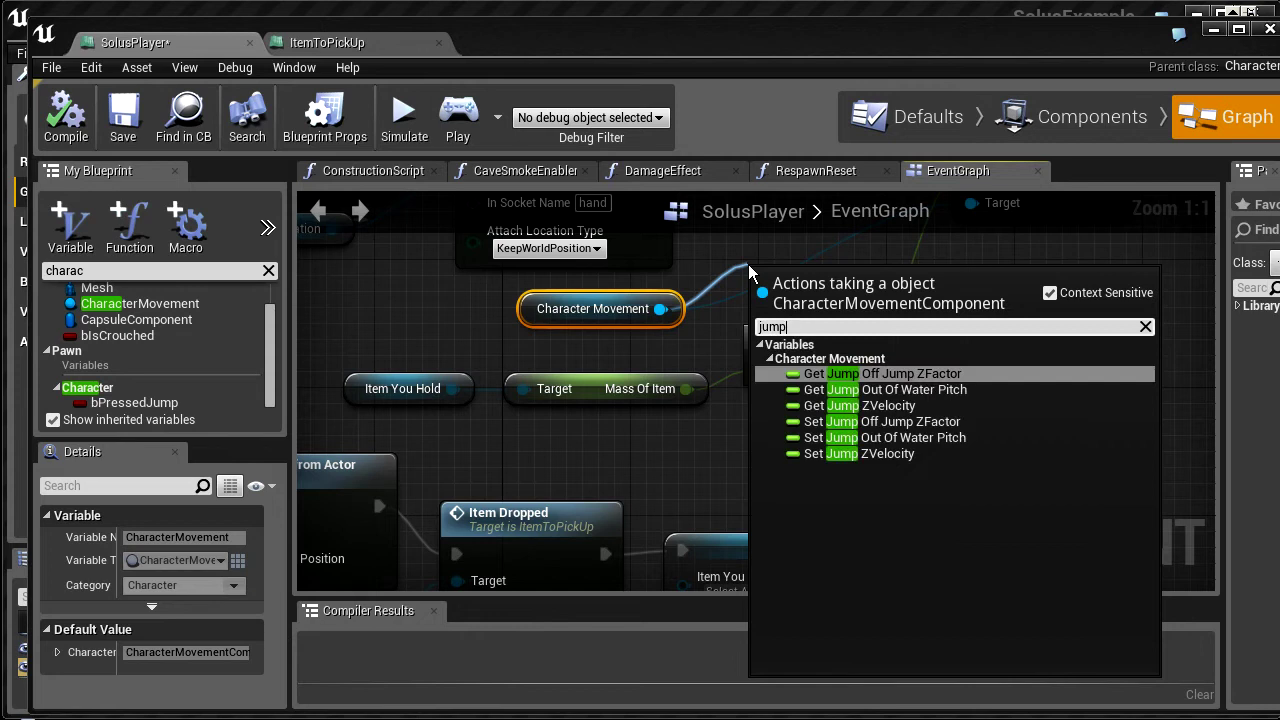
left_click(906, 456)
key("Return")
Connect Set Max Walk Speed's execution output to the Set Jump ZVelocity node and set its Jump ZVelocity to 800
right_click_drag(1004, 356, 910, 449)
left_click_drag(737, 380, 1091, 349)
right_click_drag(1096, 349, 880, 466)
left_click_drag(888, 465, 1032, 385)
left_click_drag(798, 365, 939, 380)
type("800")
Check the default movement values of the CharacterMovement component in the SolusPlayer components
right_click_drag(873, 503, 888, 482)
left_click_drag(673, 46, 746, 48)
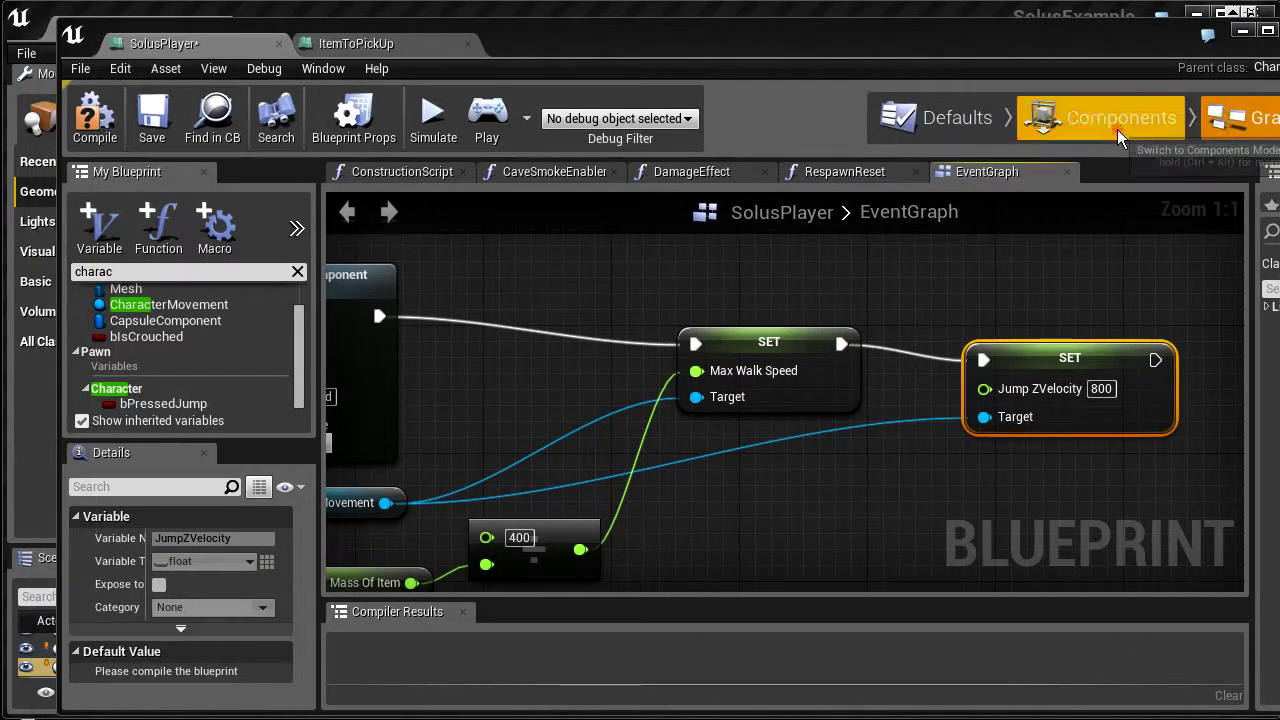
left_click(1120, 115)
left_click(200, 248)
scroll(283, 580, "down", 5)
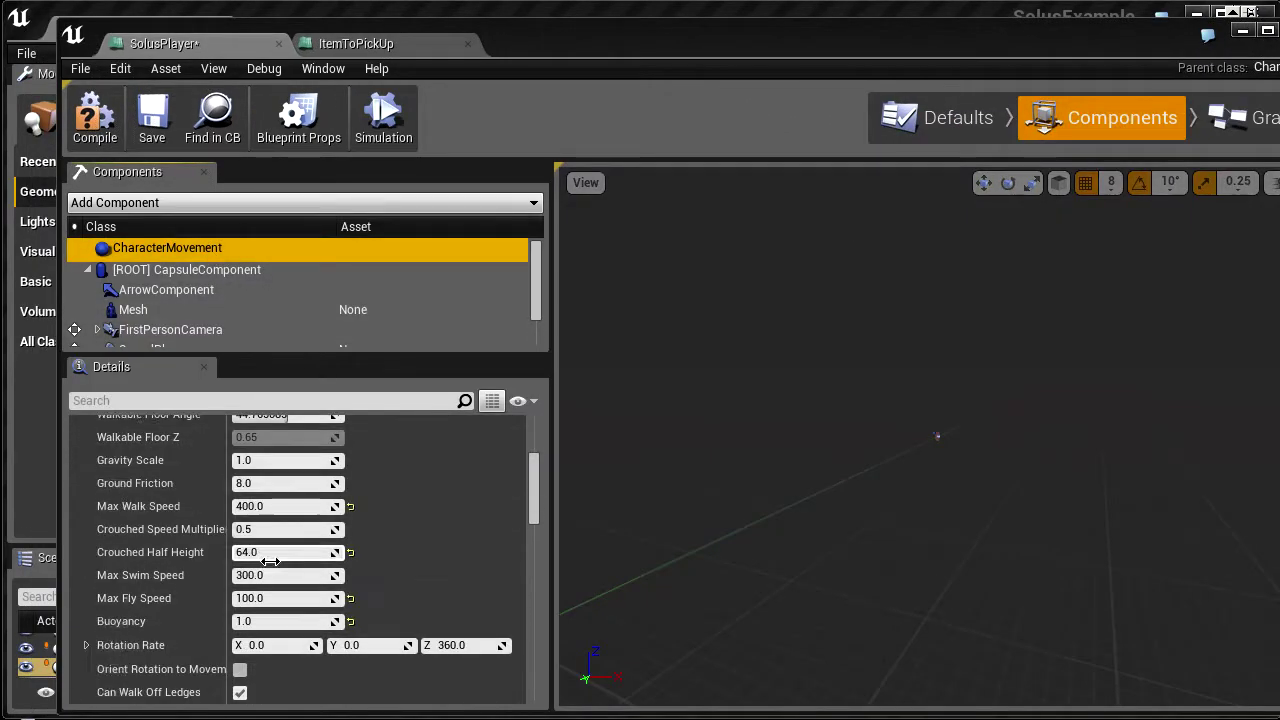
Play the level, pick up a rock to test jumping with it, and end the play session
left_click_drag(557, 44, 1279, 250)
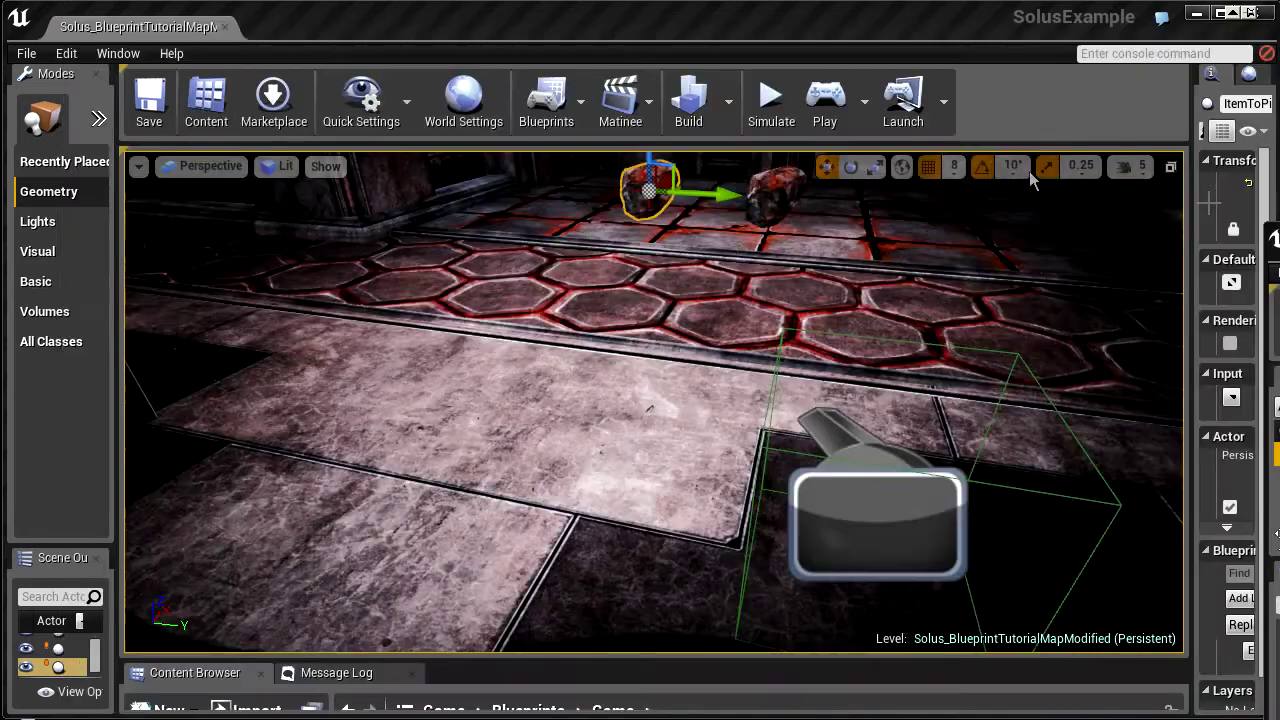
left_click(826, 128)
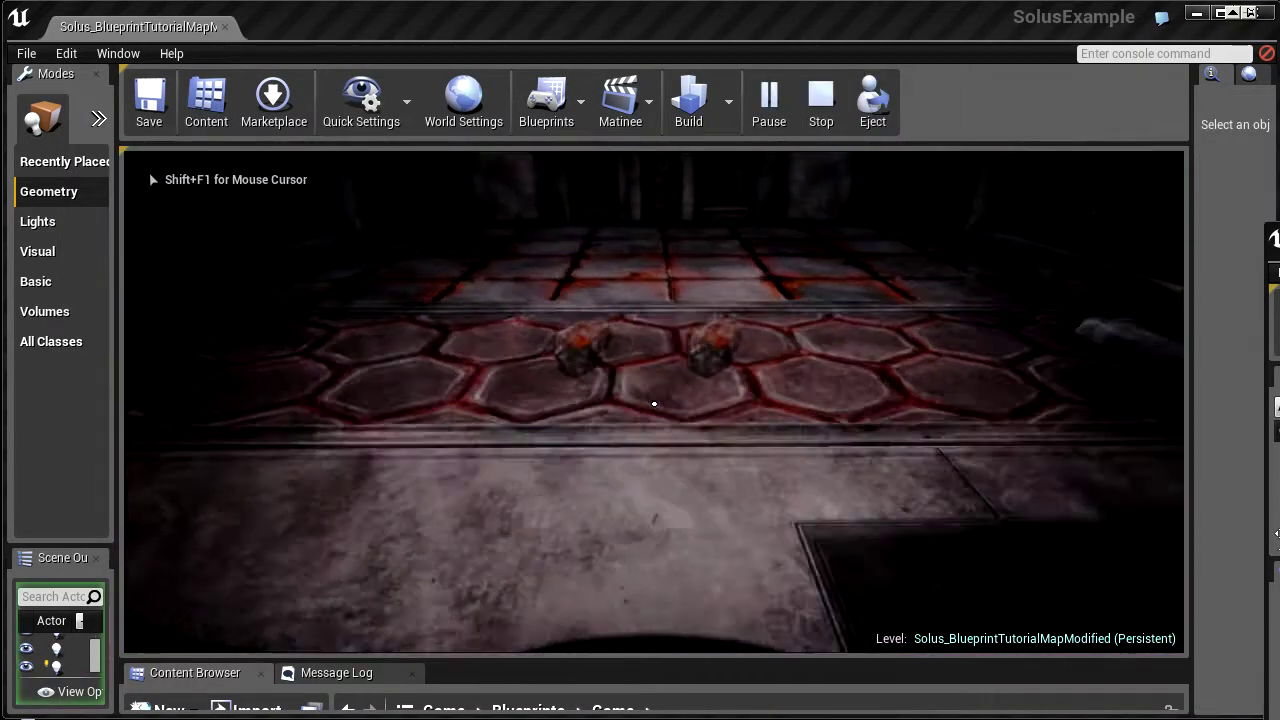
key("w")
key("s")
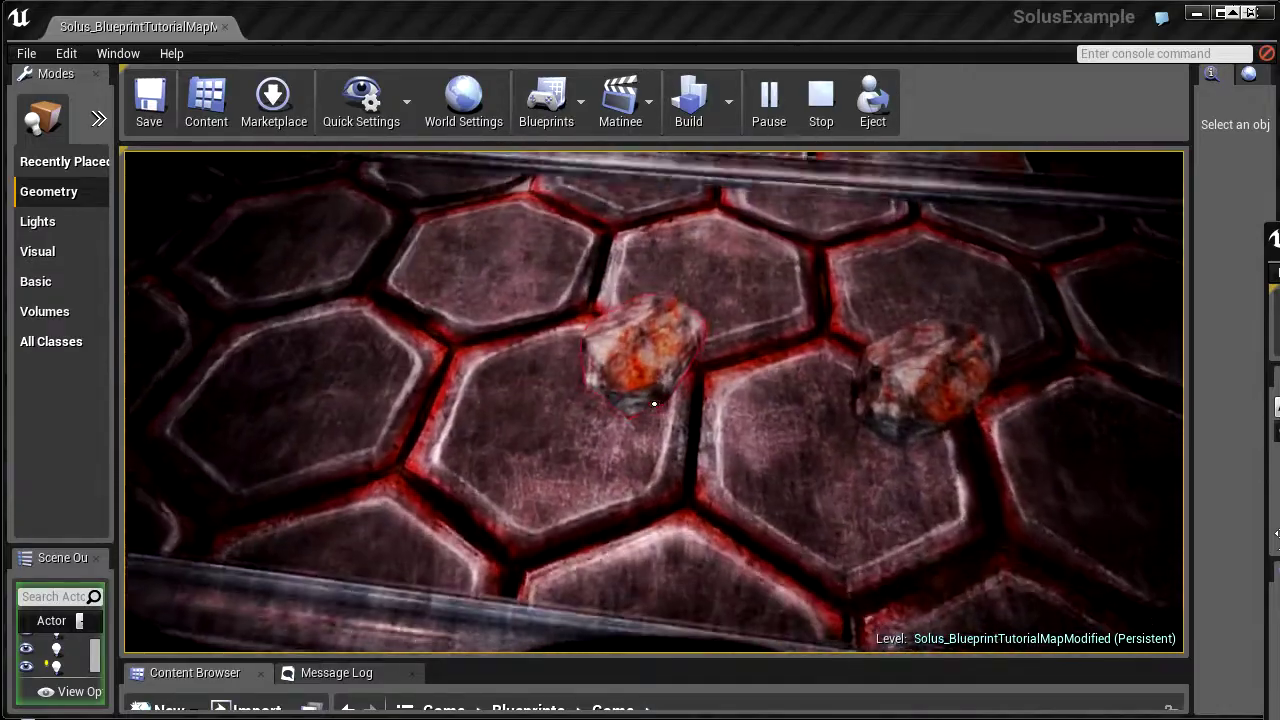
left_click(654, 404)
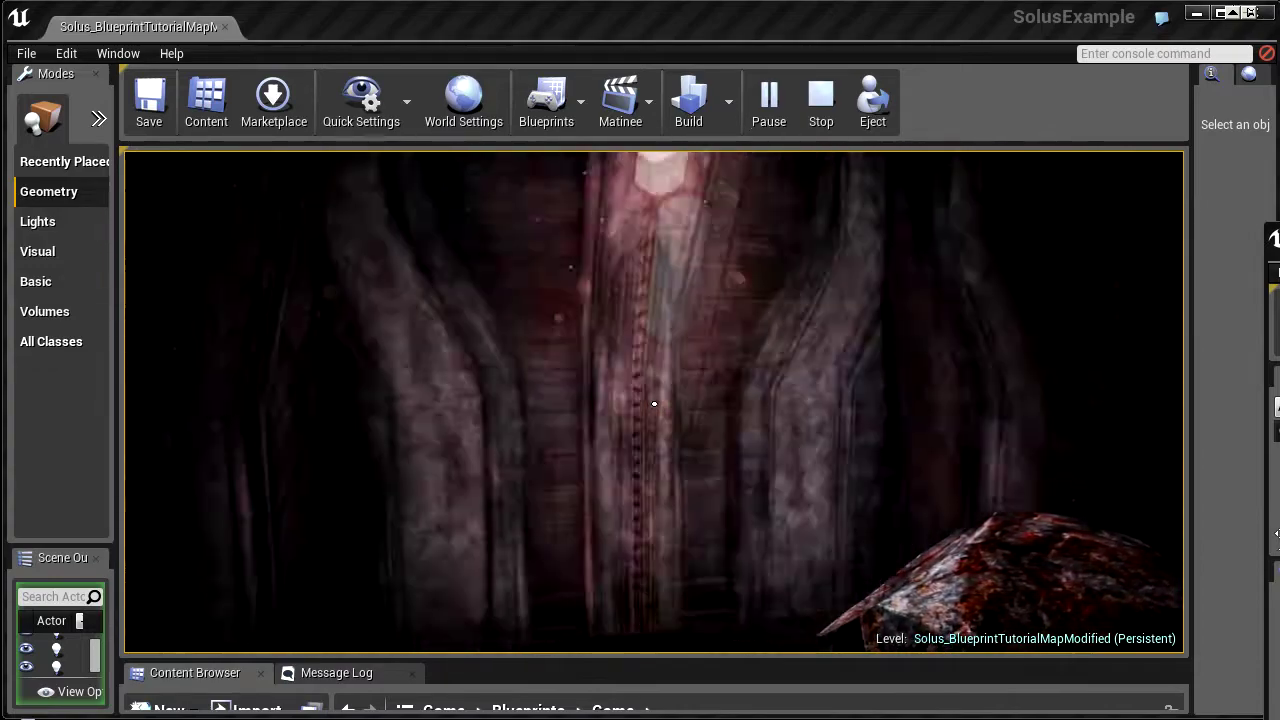
key("Escape")
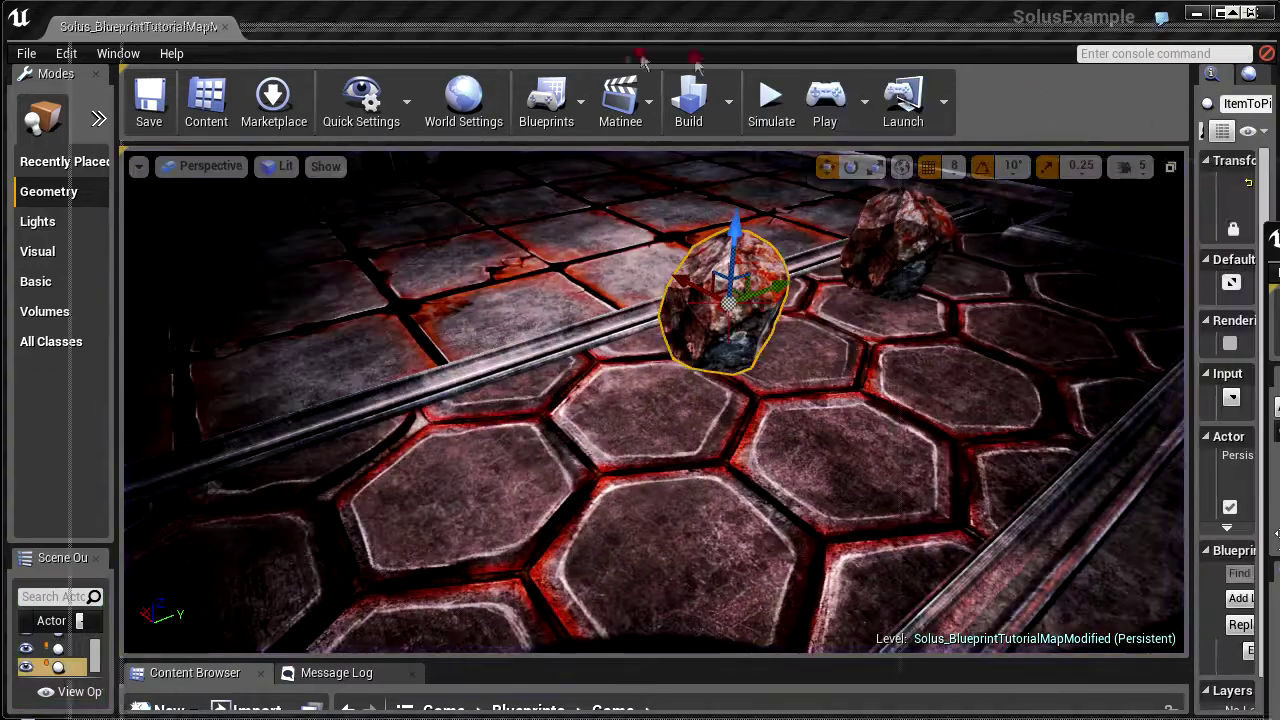
Return to the event graph and delete the Set Jump ZVelocity node
left_click(1229, 121)
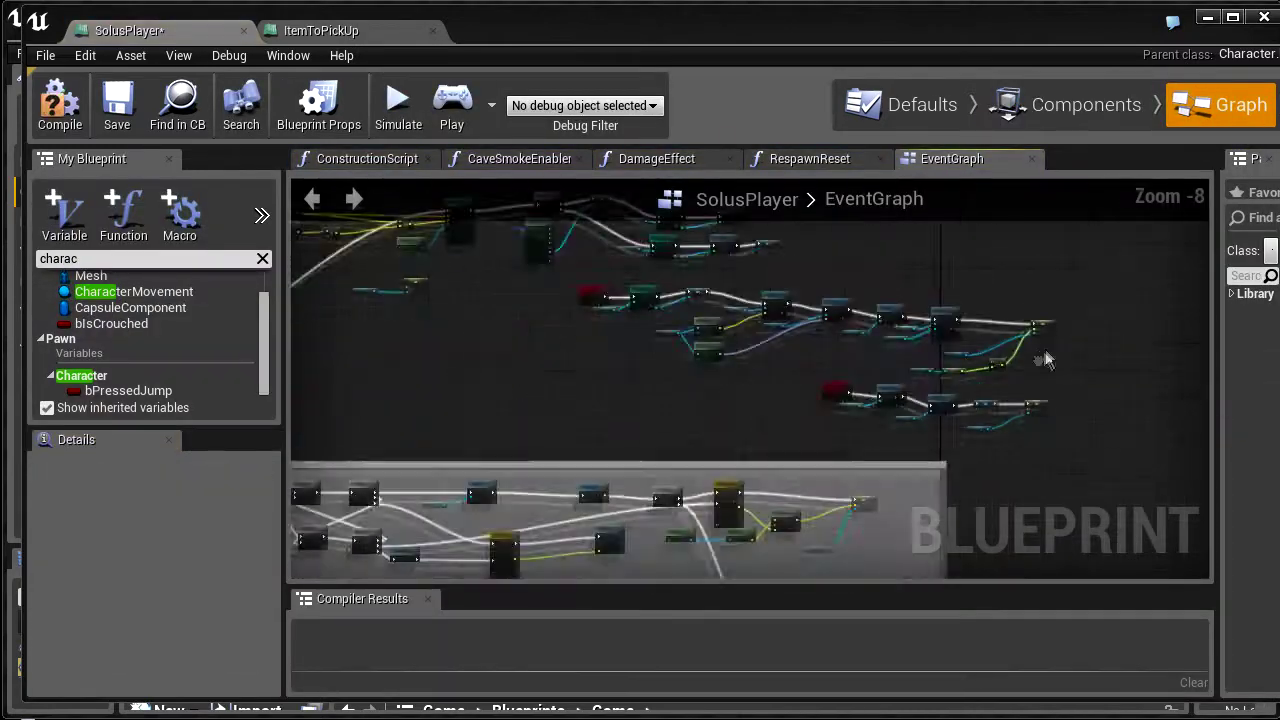
scroll(435, 363, "up", 7)
left_click_drag(794, 403, 402, 254)
key("Delete")
Select all the item trace, pick-up and drop nodes and move them clear of the neighbouring comment boxes
scroll(590, 368, "down", 7)
right_click_drag(890, 430, 812, 412)
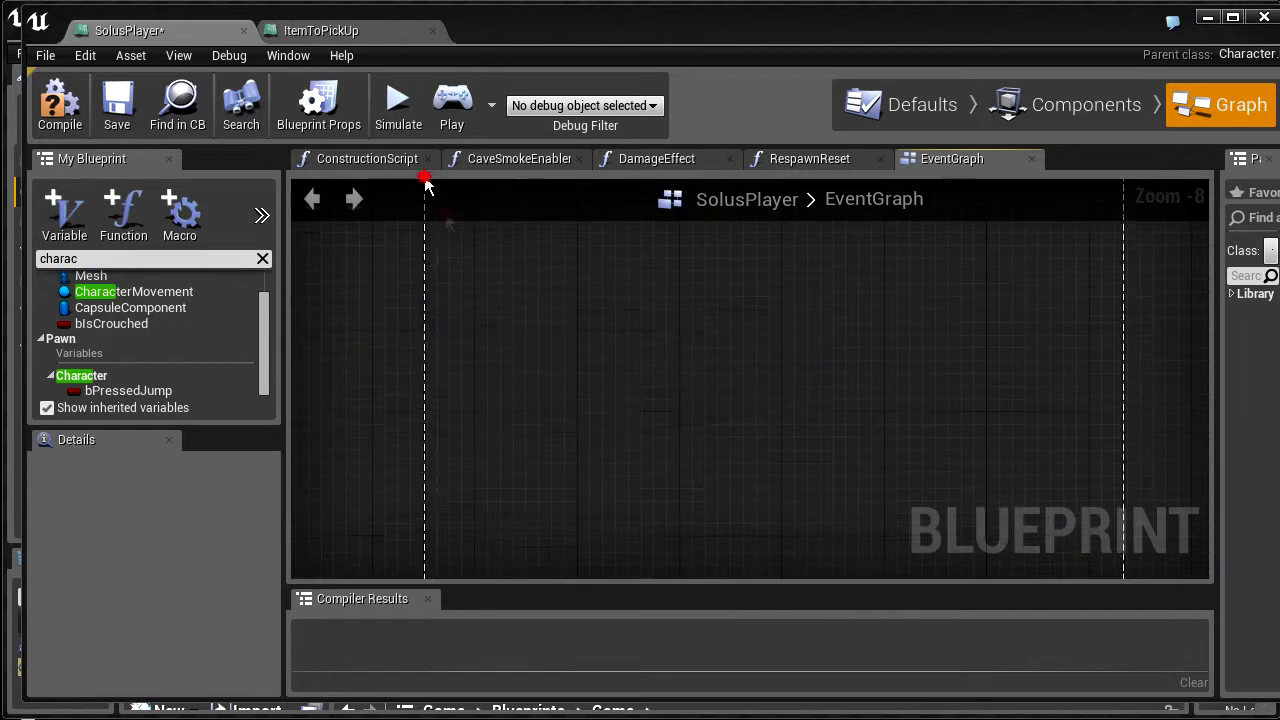
right_click_drag(828, 320, 735, 385)
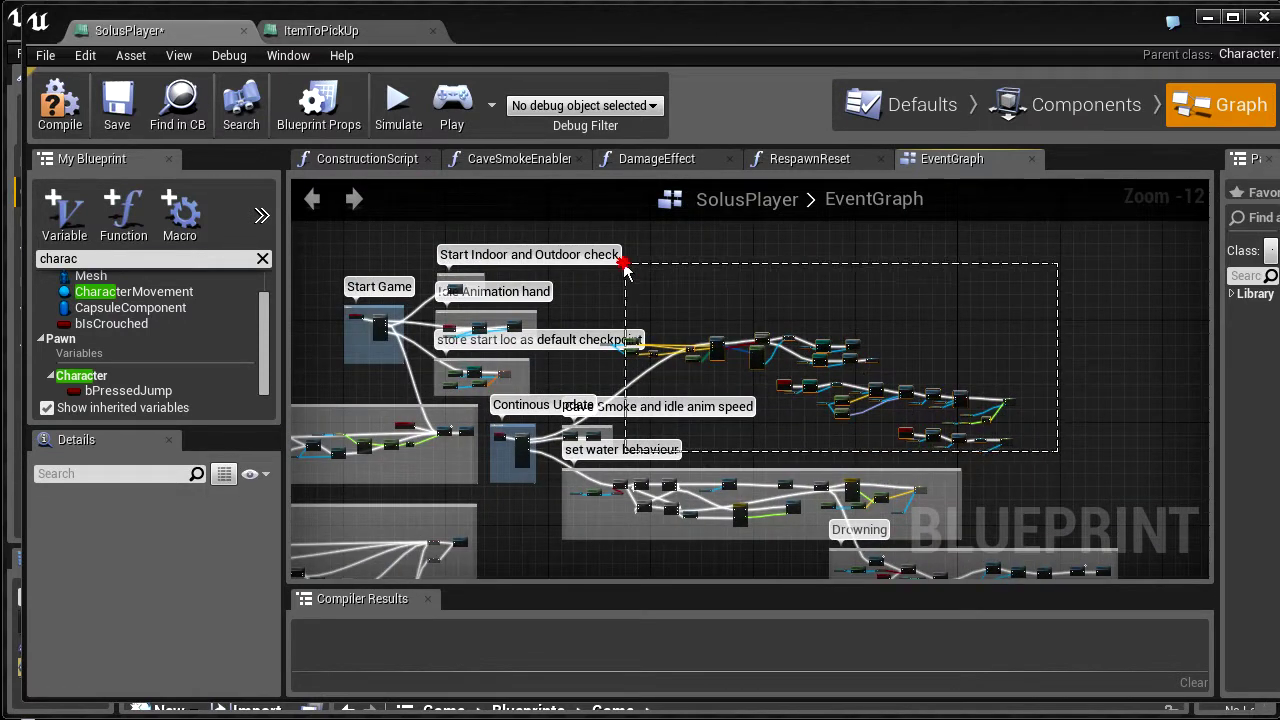
scroll(775, 362, "up", 5)
left_click(595, 368)
left_click_drag(602, 366, 848, 288)
Select the item trace, pick-up and drop nodes and wrap them in a comment box named "Tutorial"
scroll(858, 308, "down", 5)
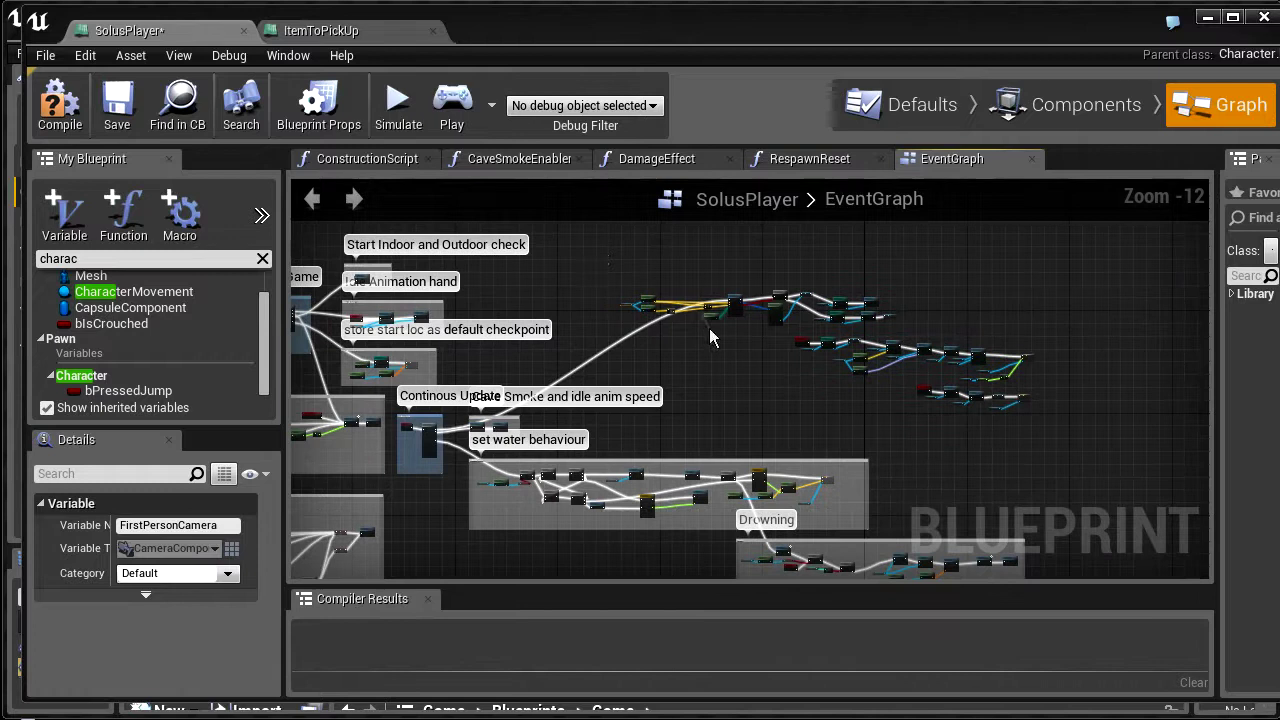
left_click_drag(1073, 452, 1072, 450)
right_click(1059, 352)
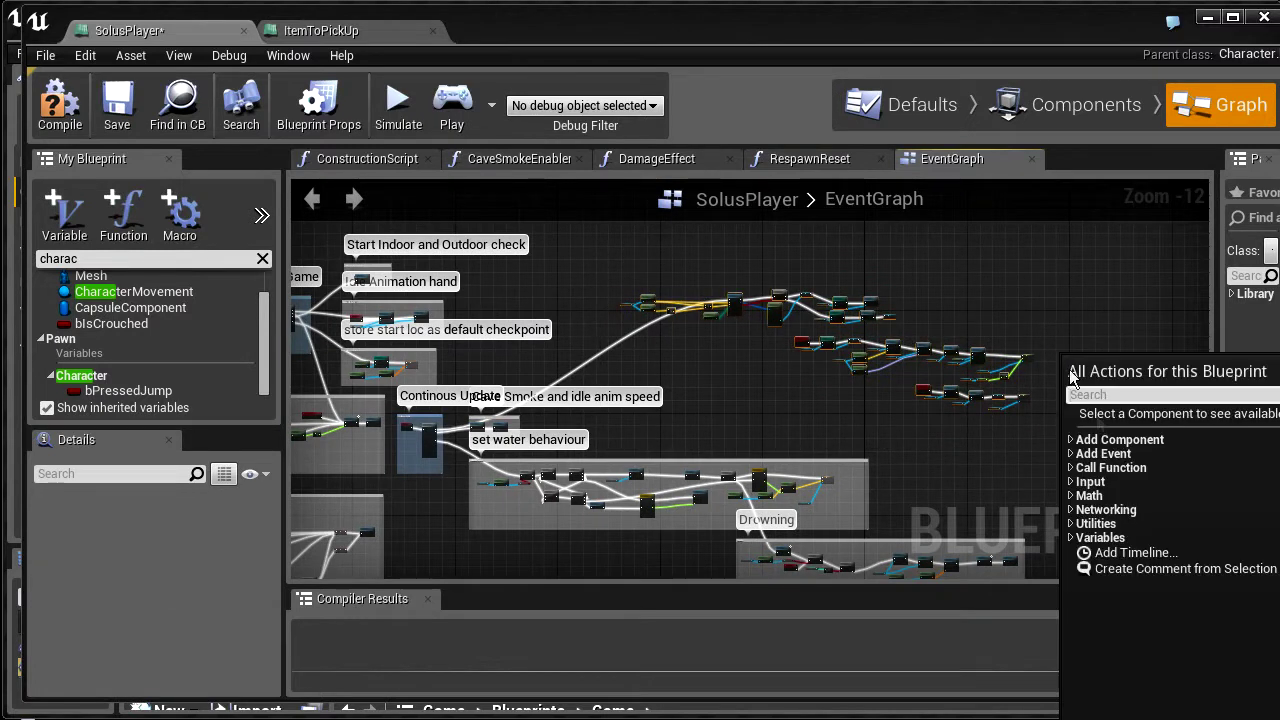
left_click(1123, 568)
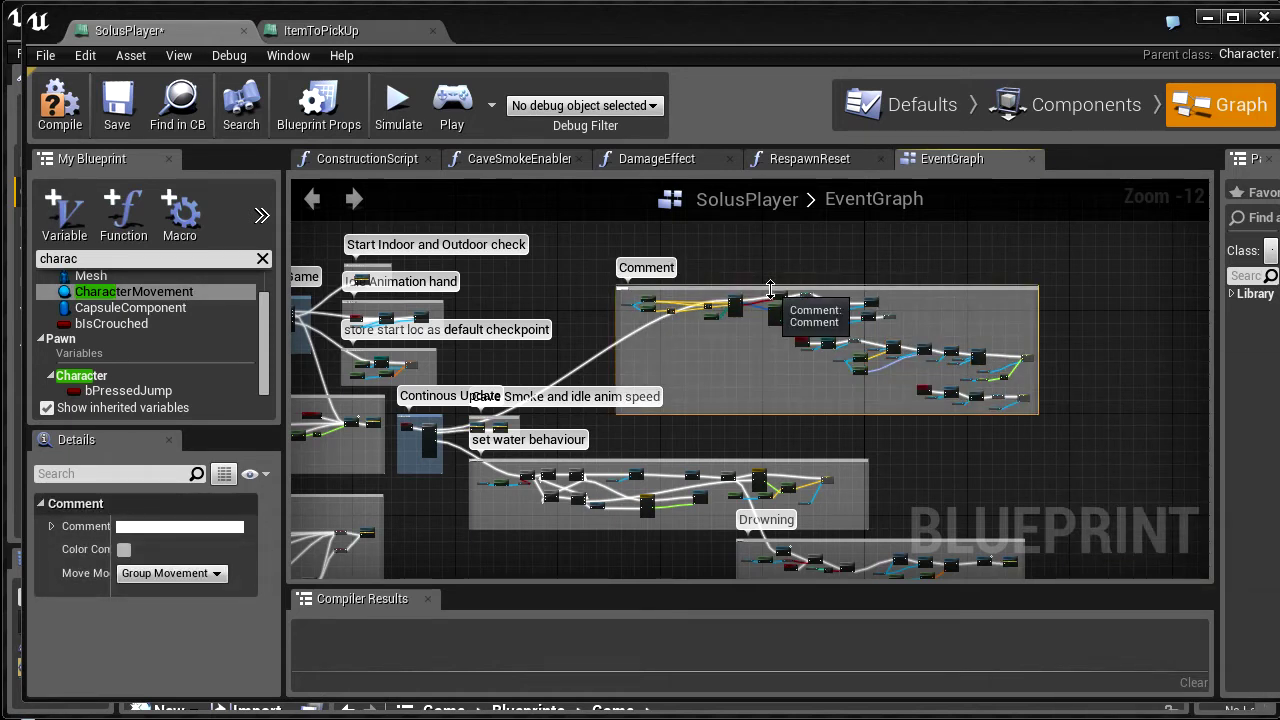
type("Tutorial")
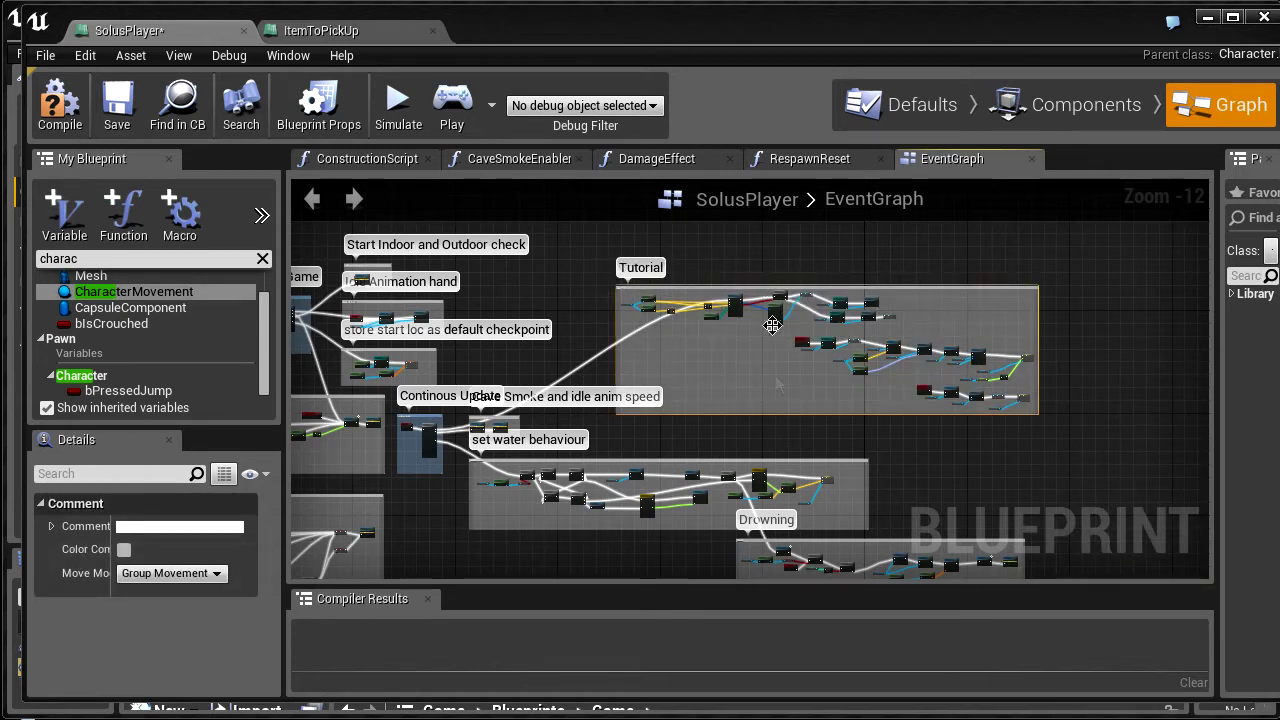
Look over the line trace, cast and grab-item nodes inside the Tutorial comment box
scroll(868, 350, "up", 8)
right_click(867, 352)
right_click_drag(415, 327, 677, 436)
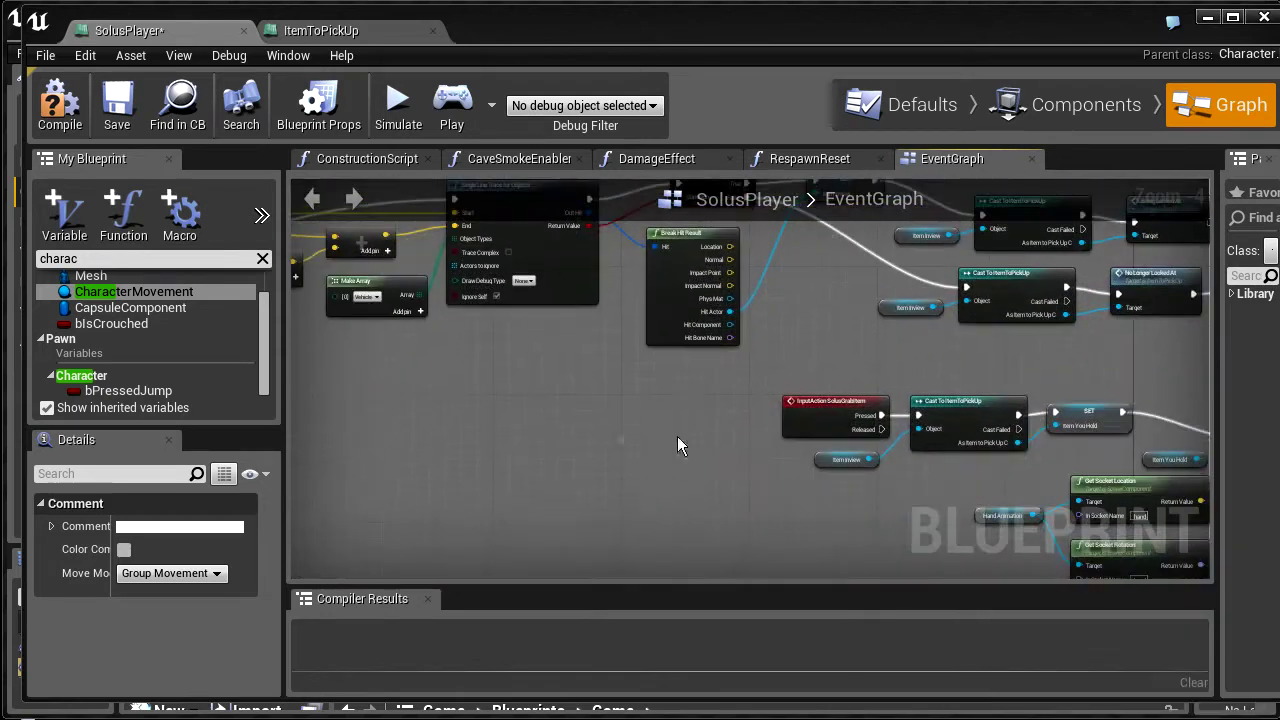
scroll(760, 450, "down", 8)
left_click(767, 280)
scroll(809, 340, "up", 6)
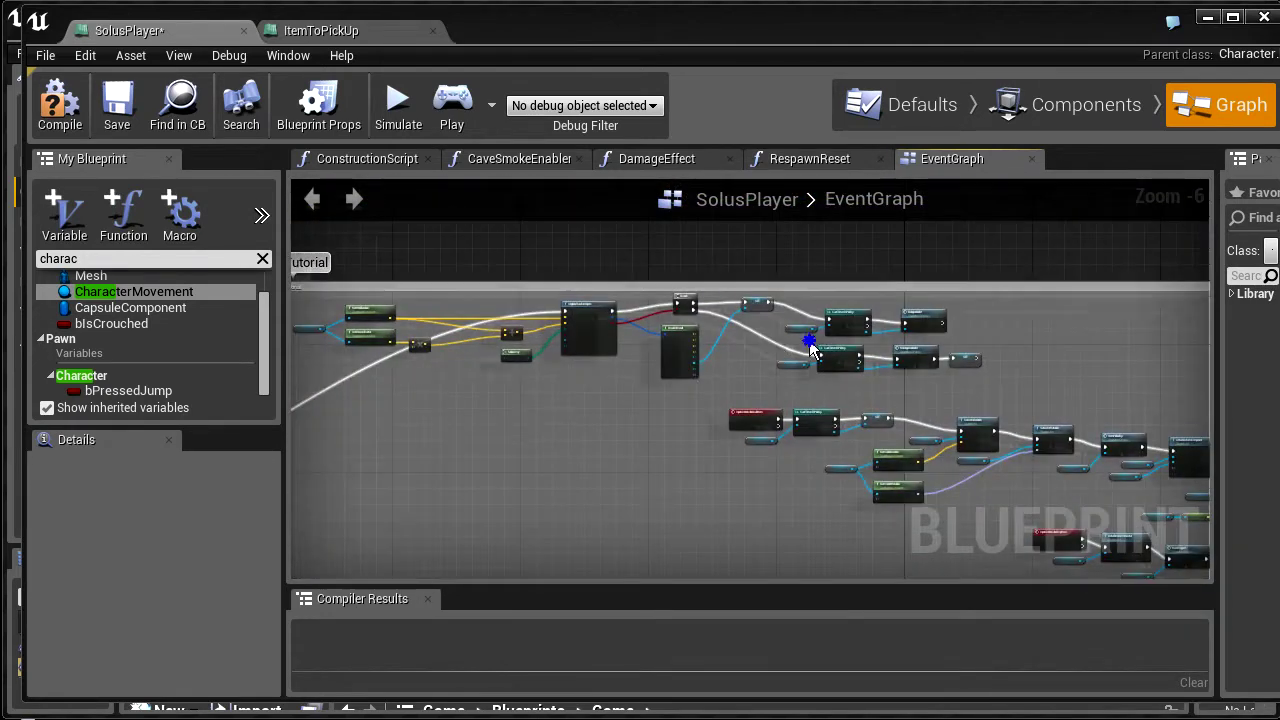
right_click_drag(809, 340, 690, 405)
scroll(858, 453, "up", 4)
Widen the Tutorial comment box so its edge clears the two Set Max Walk Speed nodes
right_click_drag(858, 453, 658, 256)
right_click_drag(931, 323, 652, 281)
scroll(838, 337, "down", 3)
right_click_drag(950, 409, 840, 344)
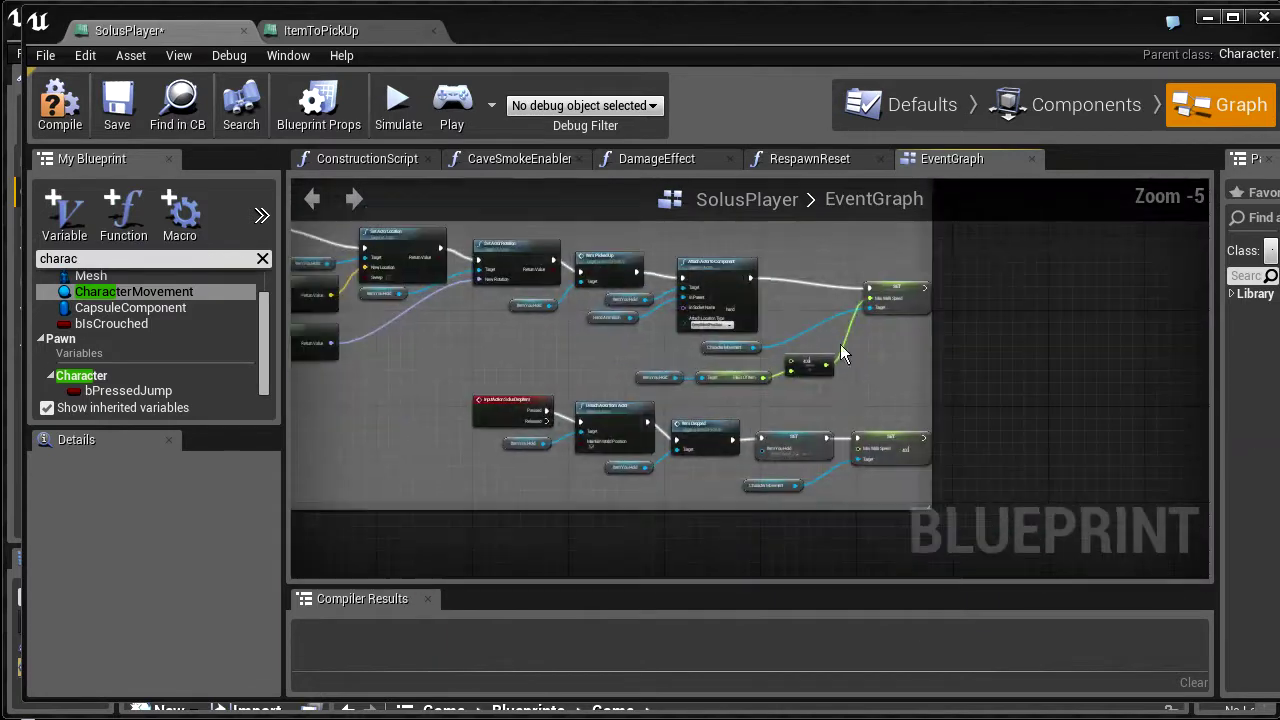
scroll(840, 344, "up", 2)
left_click_drag(985, 357, 1063, 351)
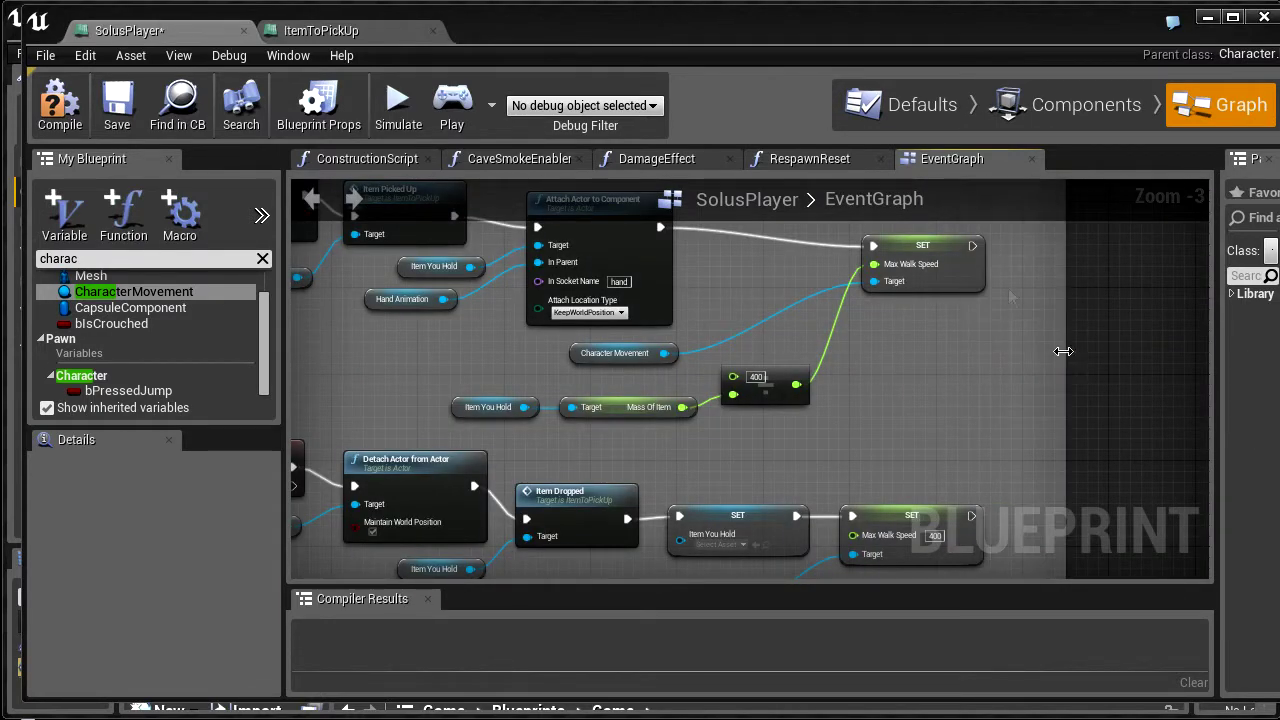
Open the PressurePlateForTutorial blueprint for editing from the plate placed in the level
left_click_drag(733, 27, 1279, 143)
right_click_drag(702, 404, 656, 444)
right_click(657, 443)
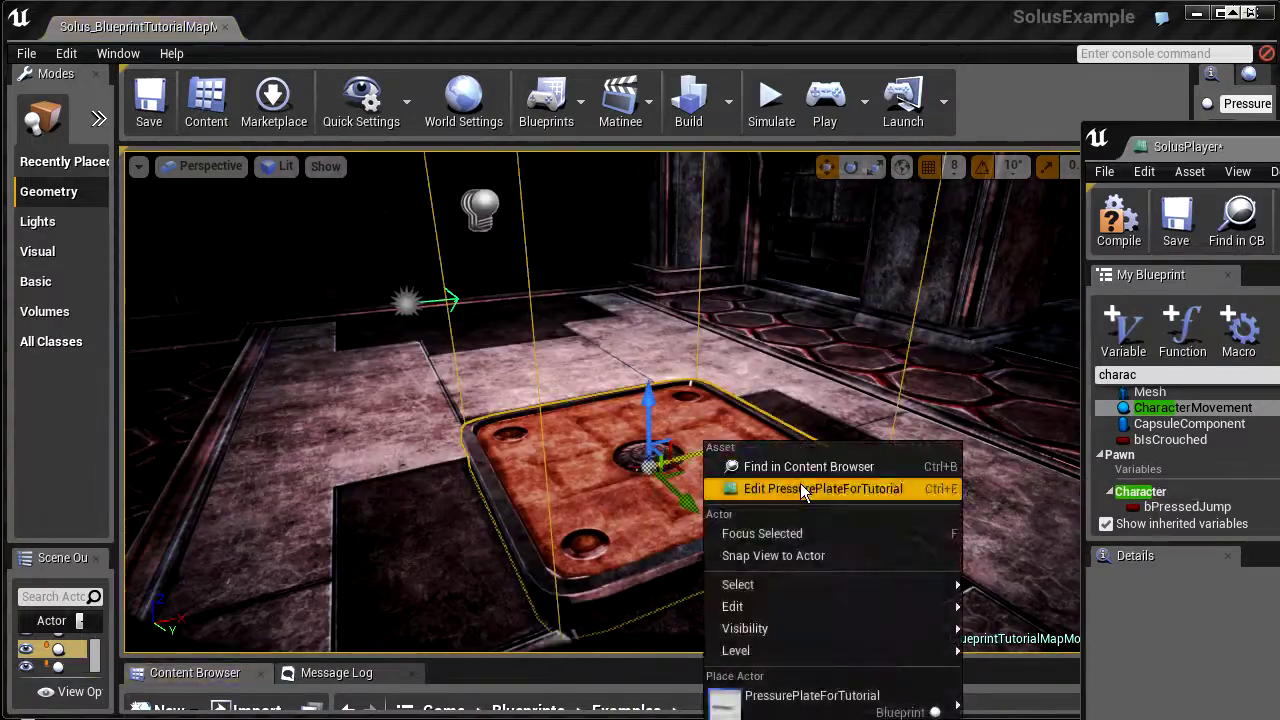
left_click(790, 490)
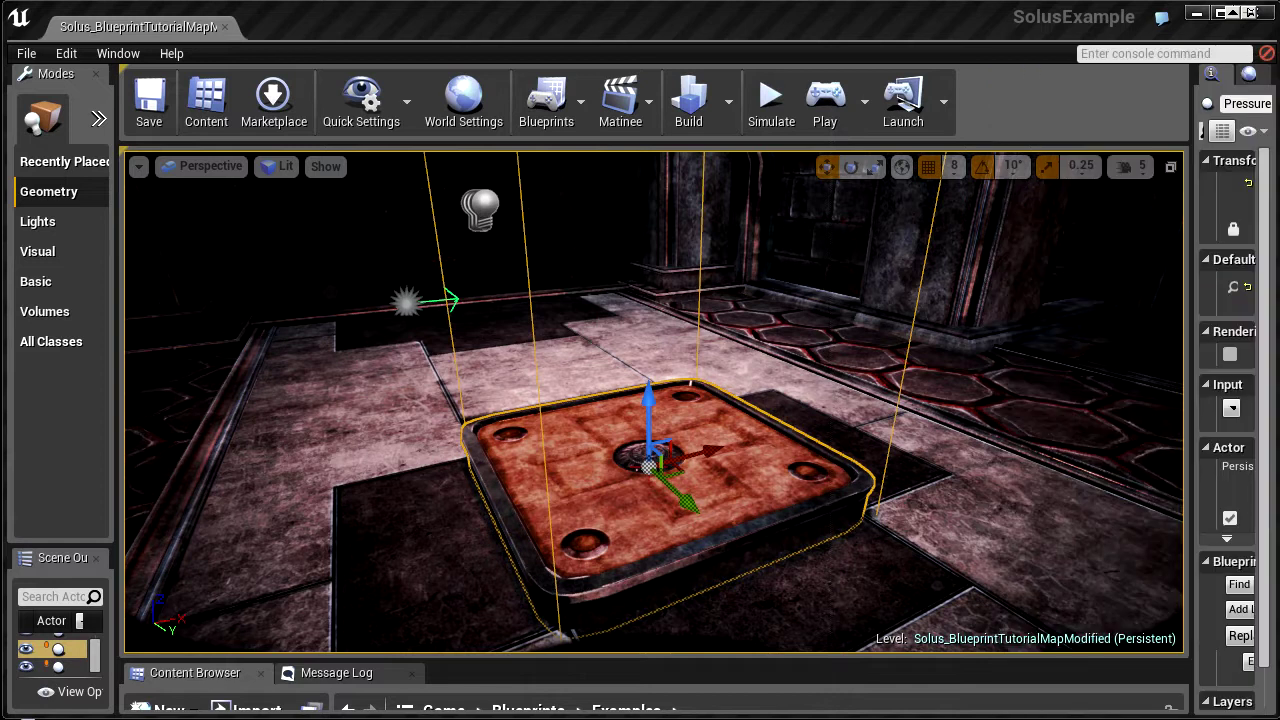
left_click_drag(1272, 112, 736, 44)
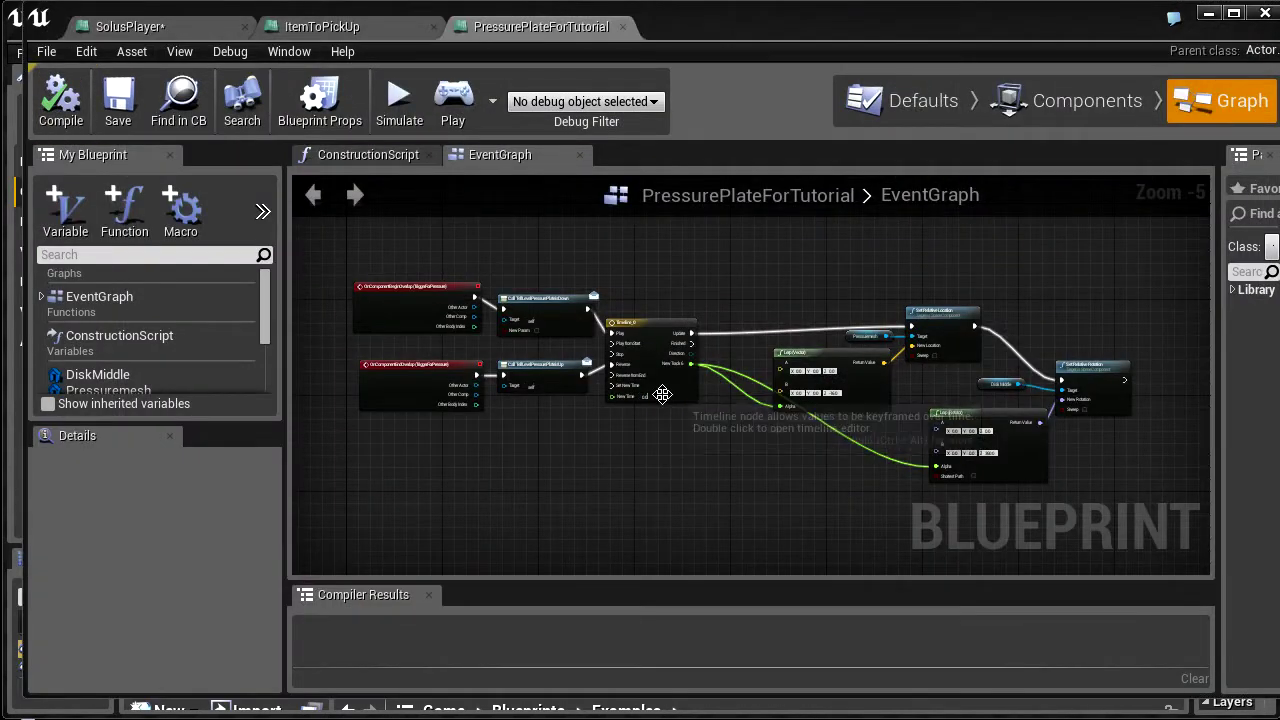
Examine the begin and end overlap events and the pressure plate dispatcher calls in the event graph
right_click_drag(626, 424, 655, 455)
right_click_drag(545, 322, 598, 306)
scroll(660, 362, "up", 5)
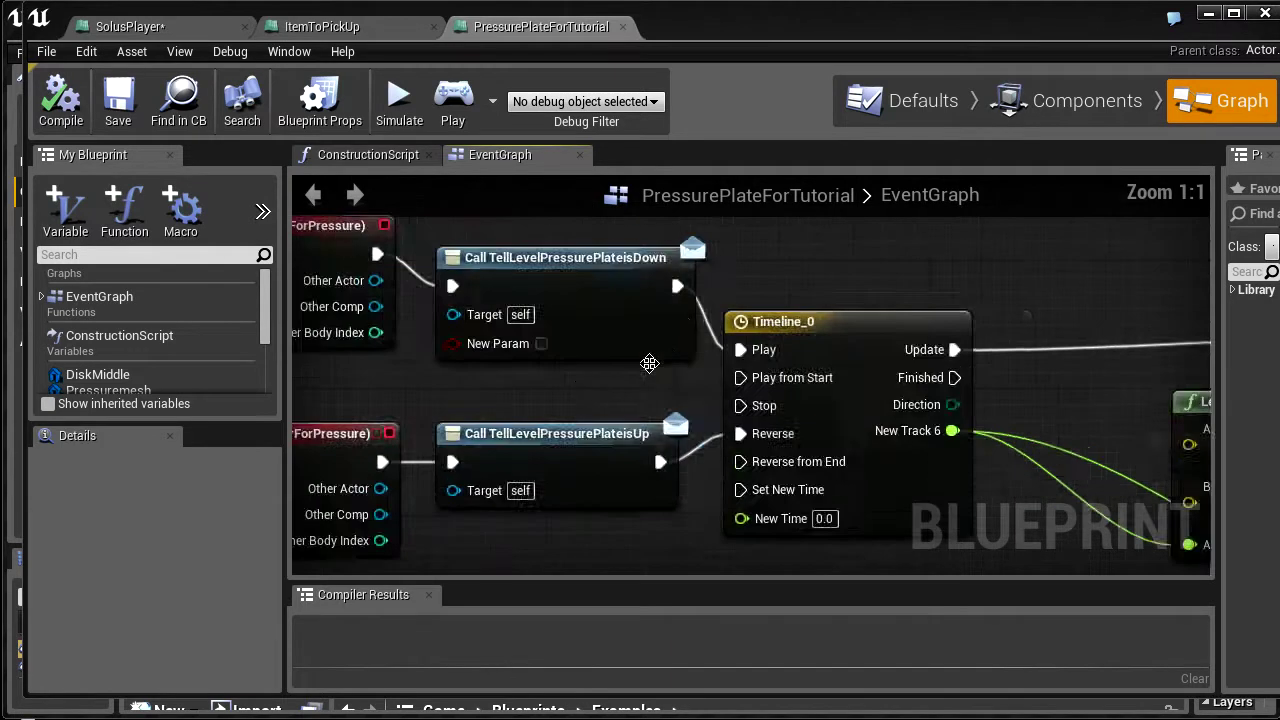
right_click_drag(640, 370, 790, 380)
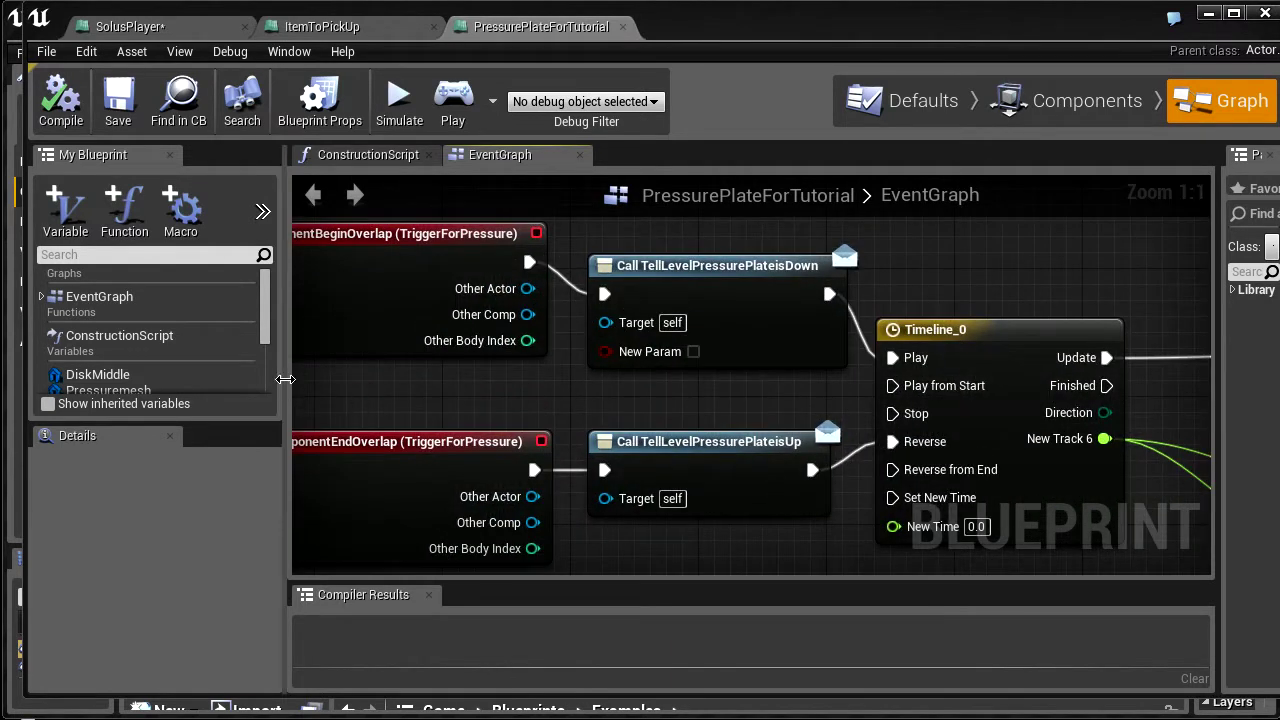
left_click_drag(285, 379, 215, 379)
right_click_drag(350, 400, 515, 400)
left_click(551, 493)
left_click(542, 306)
left_click(532, 504)
right_click_drag(791, 505, 691, 449)
scroll(695, 449, "down", 3)
right_click_drag(949, 451, 880, 434)
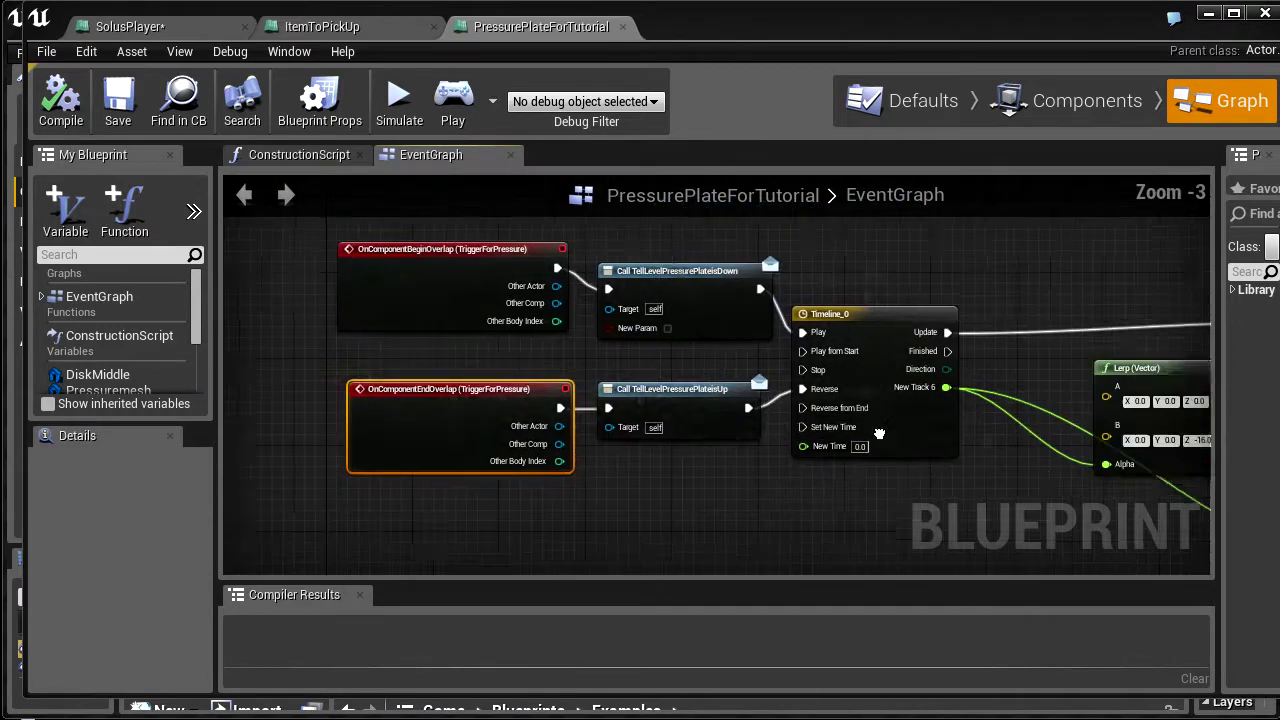
Examine how Timeline_0 drives the Lerp nodes that move the pressure plate and rotate its disk
scroll(879, 433, "up", 3)
right_click_drag(679, 384, 551, 372)
left_click(699, 338)
right_click_drag(699, 338, 525, 335)
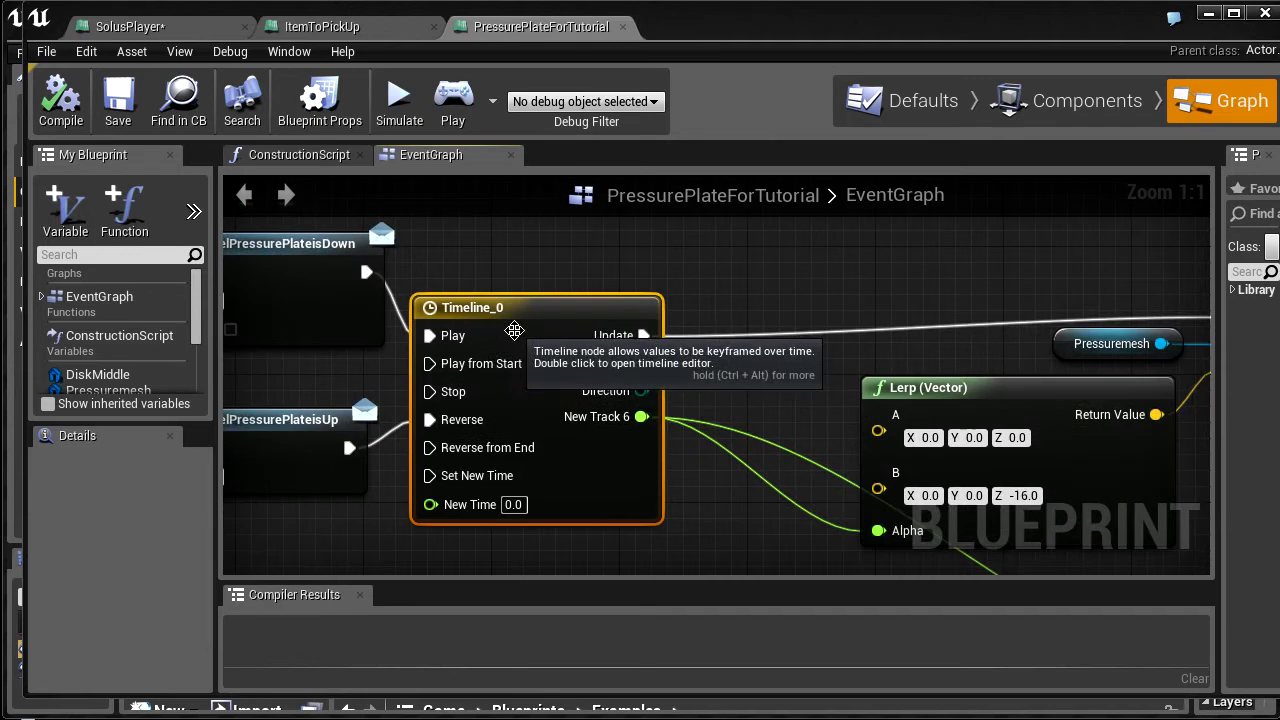
right_click_drag(697, 386, 575, 388)
scroll(785, 357, "down", 2)
right_click_drag(785, 357, 548, 357)
scroll(978, 370, "up", 2)
scroll(804, 330, "down", 3)
right_click_drag(680, 334, 755, 334)
scroll(615, 336, "down", 2)
right_click_drag(480, 333, 758, 350)
scroll(758, 350, "up", 3)
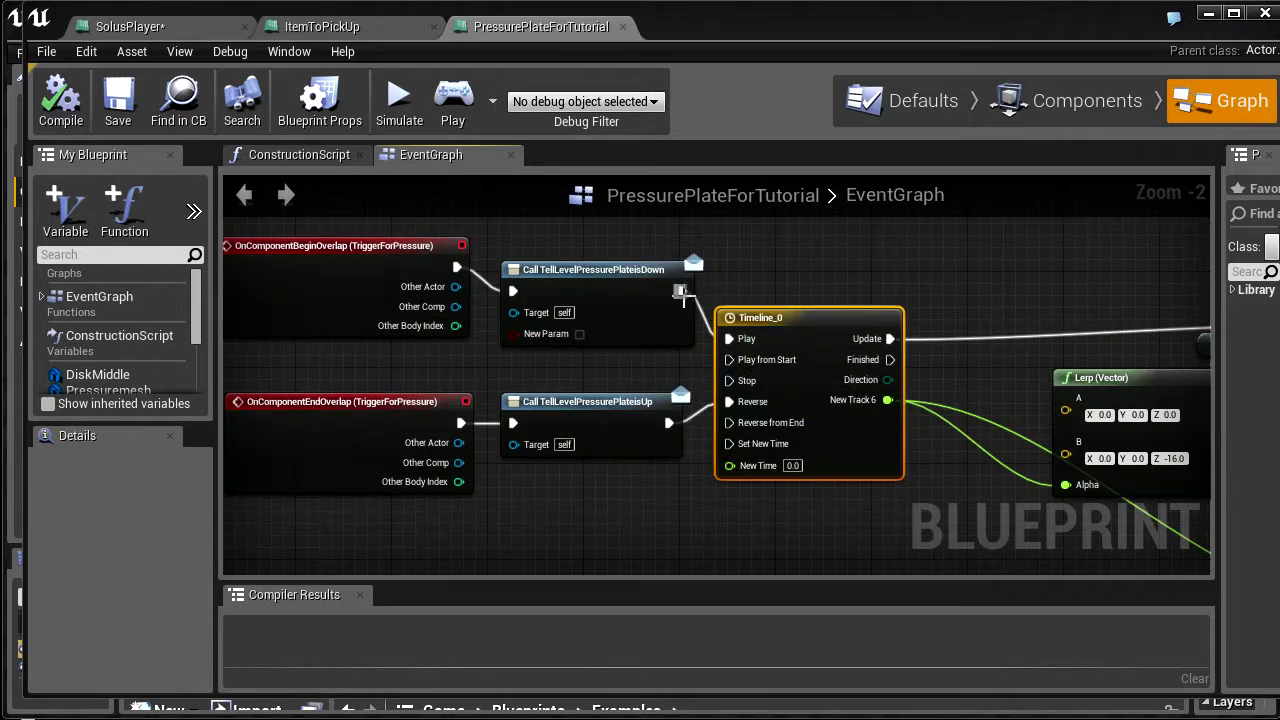
Disconnect Timeline_0 from both dispatcher calls and move it with its Lerp and transform nodes below the overlap events
scroll(980, 420, "down", 4)
right_click_drag(986, 431, 757, 388)
left_click_drag(1053, 437, 755, 338)
left_click_drag(680, 307, 676, 307)
right_click_drag(708, 352, 877, 306)
scroll(877, 306, "up", 5)
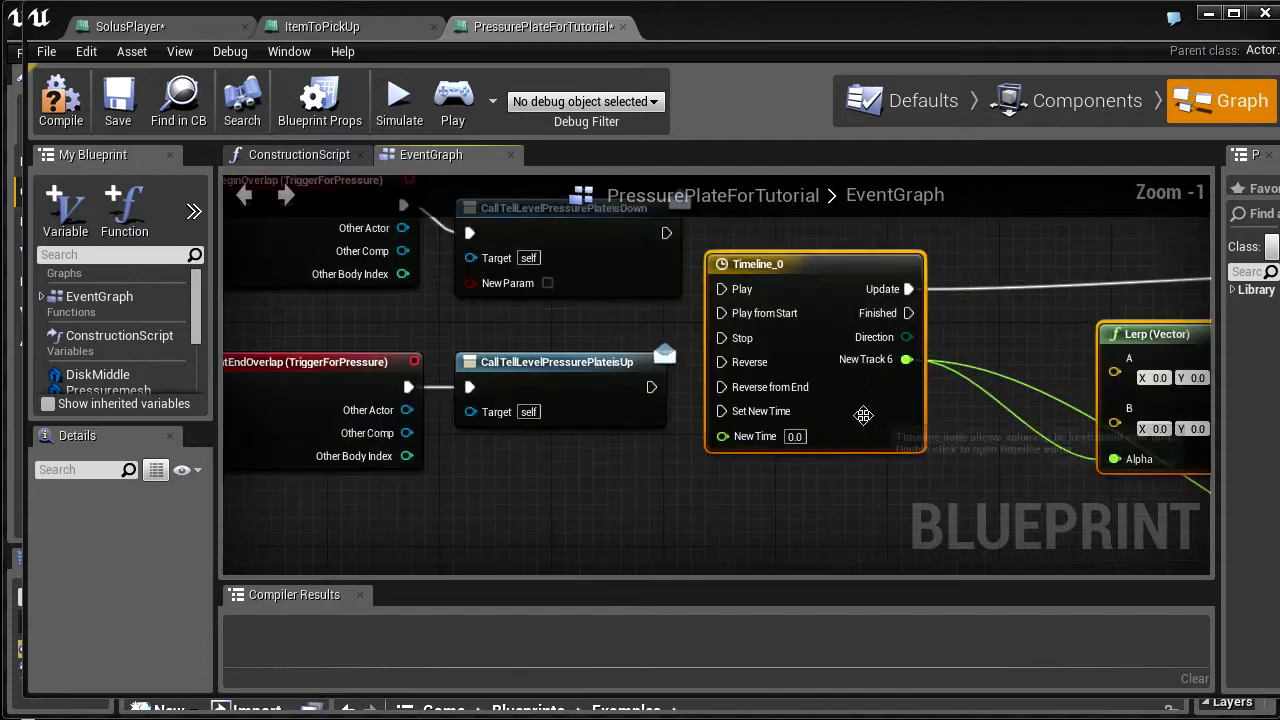
left_click_drag(863, 414, 752, 563)
right_click_drag(733, 418, 859, 238)
left_click_drag(859, 238, 702, 403)
Add an Event Tick node and place it ahead of Timeline_0 with room for nodes in between
right_click_drag(890, 316, 846, 306)
scroll(605, 328, "down", 3)
scroll(625, 337, "up", 4)
right_click_drag(626, 339, 584, 320)
right_click(542, 292)
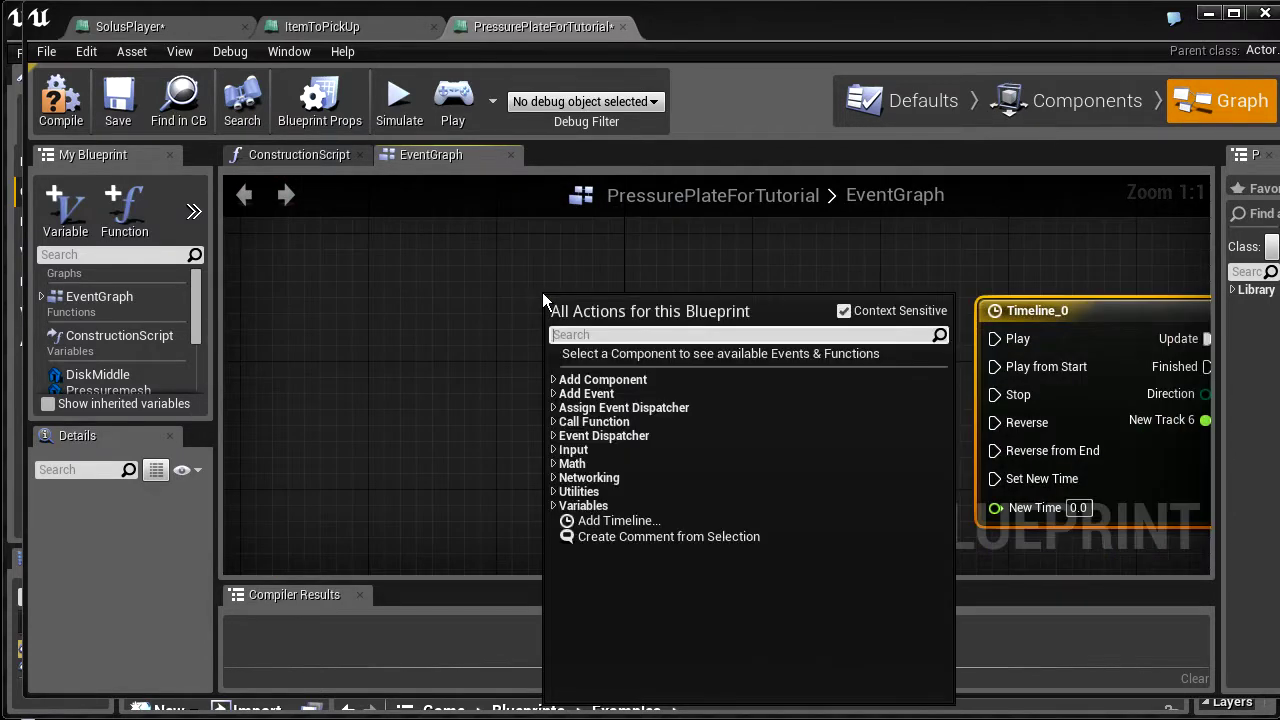
type("tick")
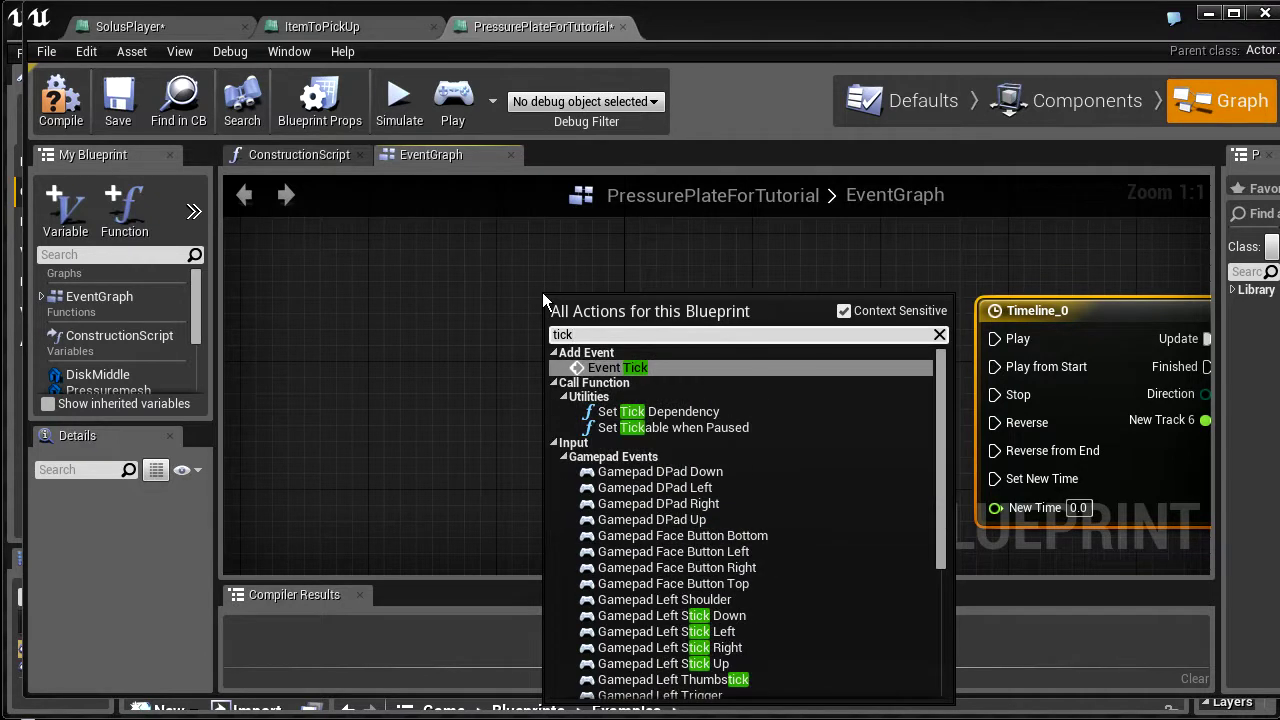
left_click(612, 368)
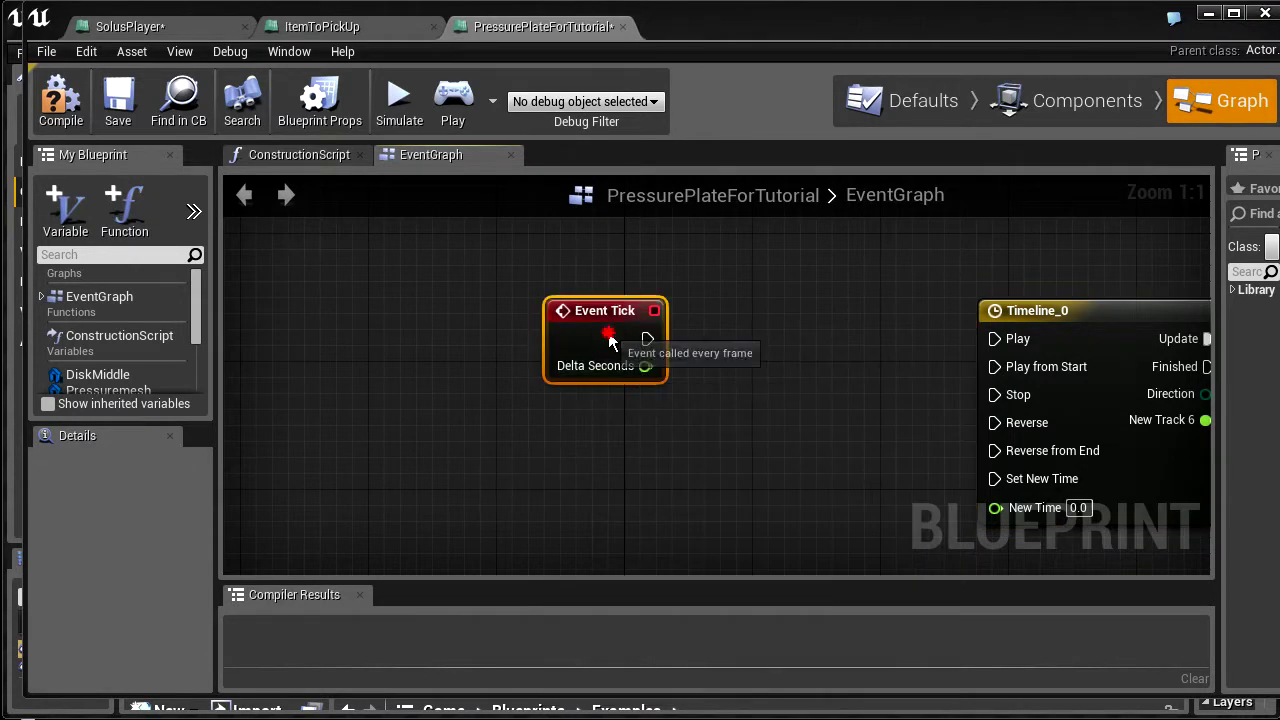
left_click_drag(612, 340, 532, 323)
mouse_move(774, 374)
right_mouse_down()
mouse_move(866, 354)
mouse_move(893, 362)
mouse_move(755, 372)
right_mouse_up()
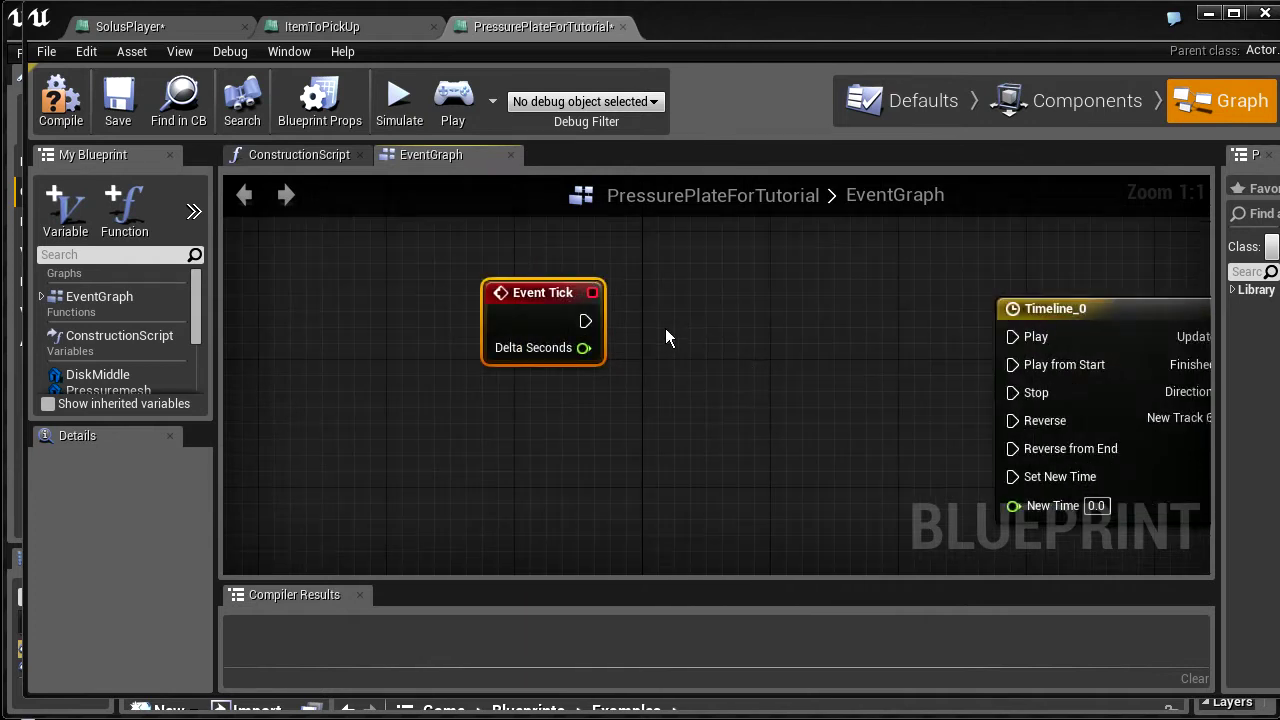
left_click_drag(541, 326, 493, 342)
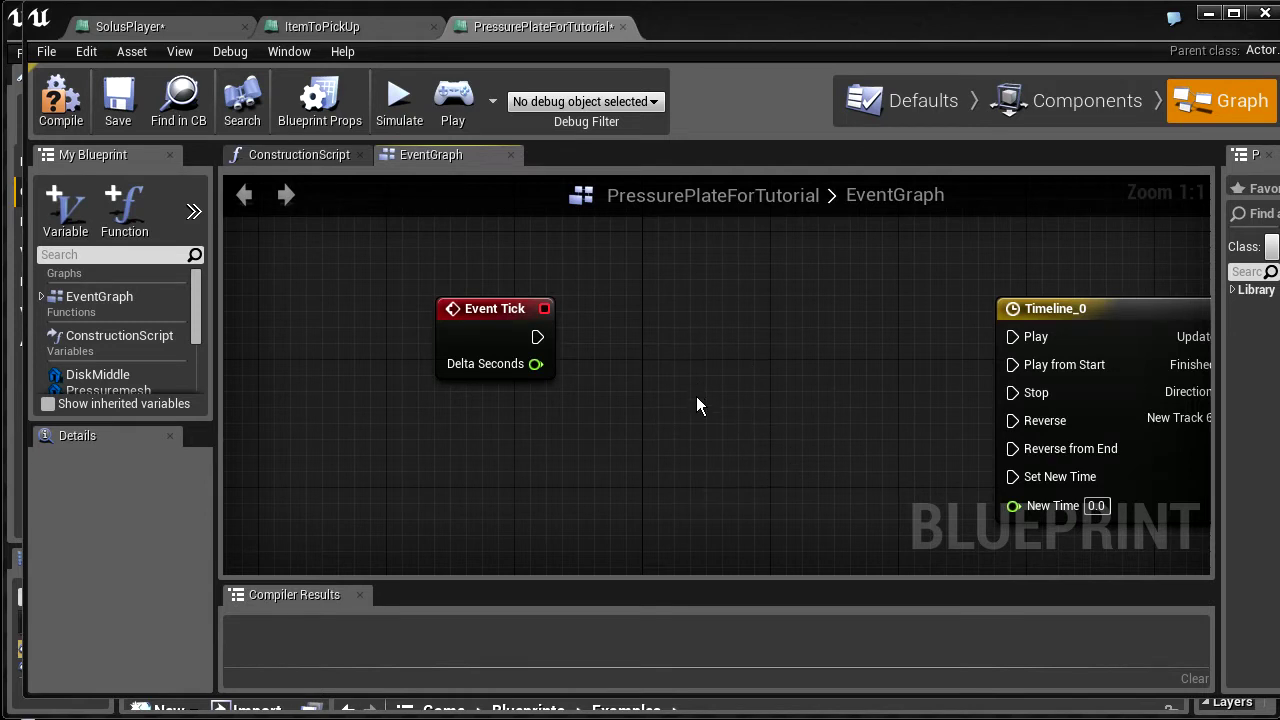
left_click(500, 342)
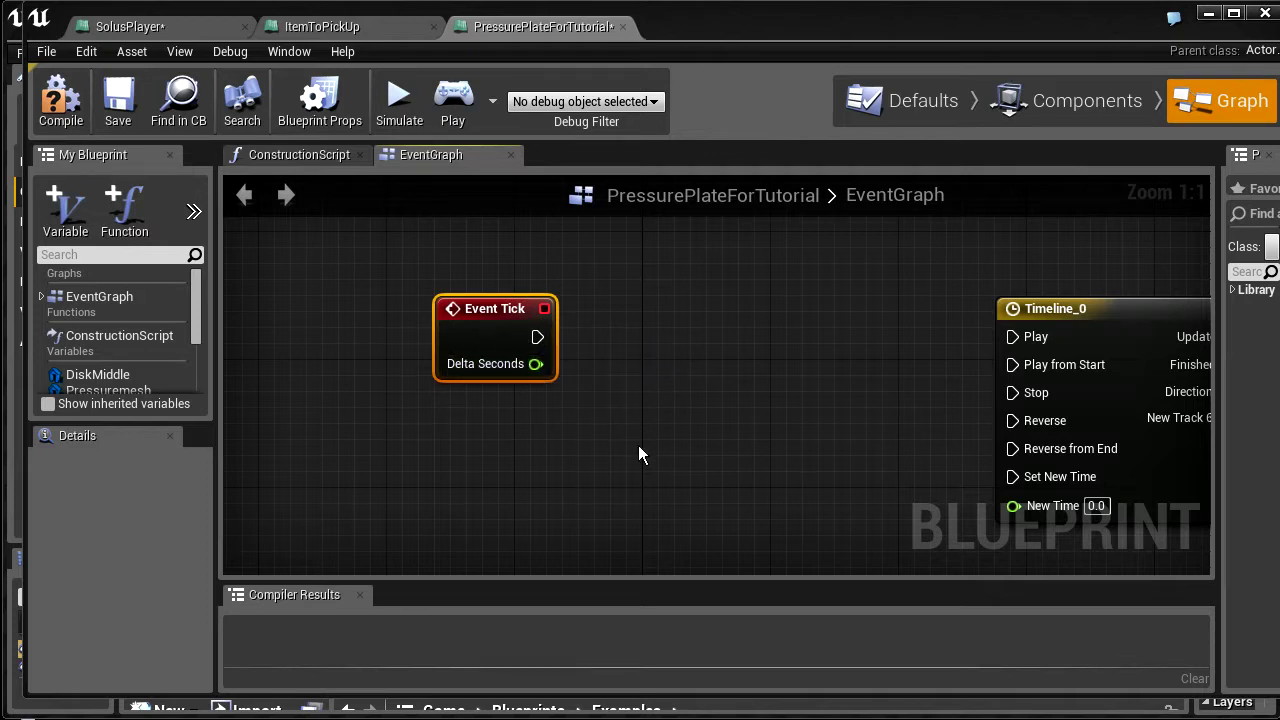
right_click_drag(800, 370, 610, 355)
left_click(901, 320)
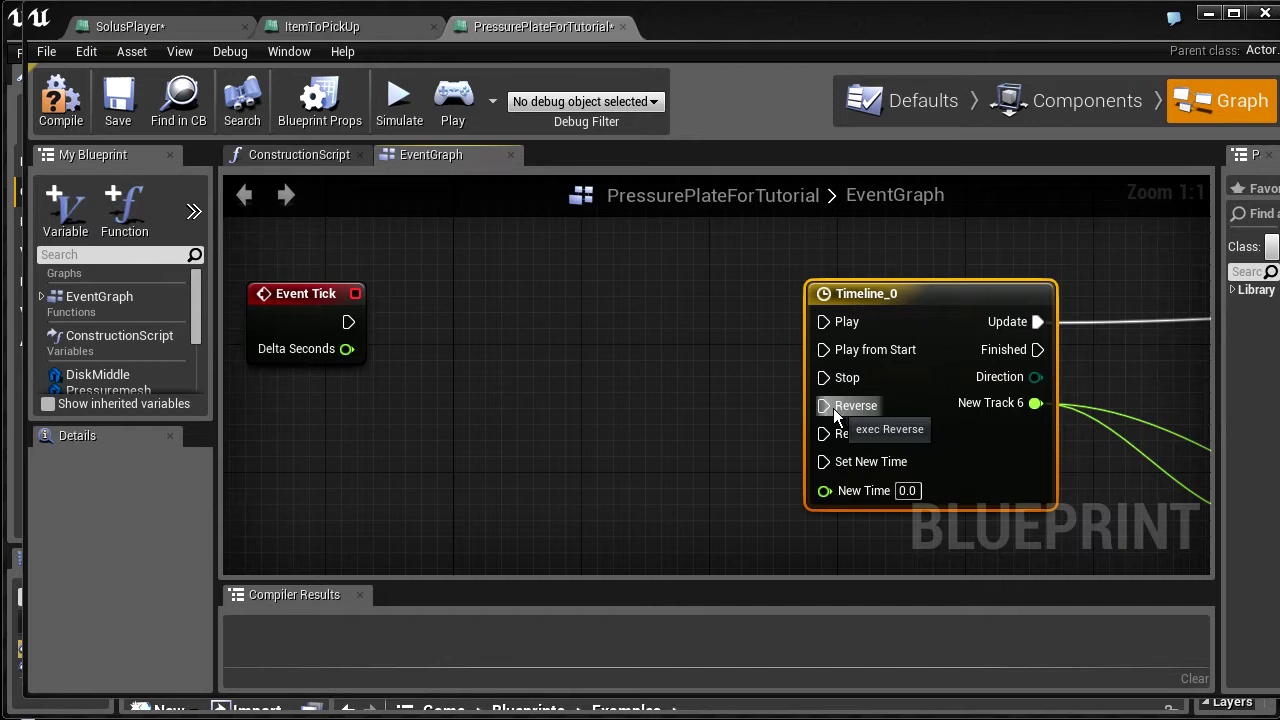
right_click_drag(466, 353, 625, 315)
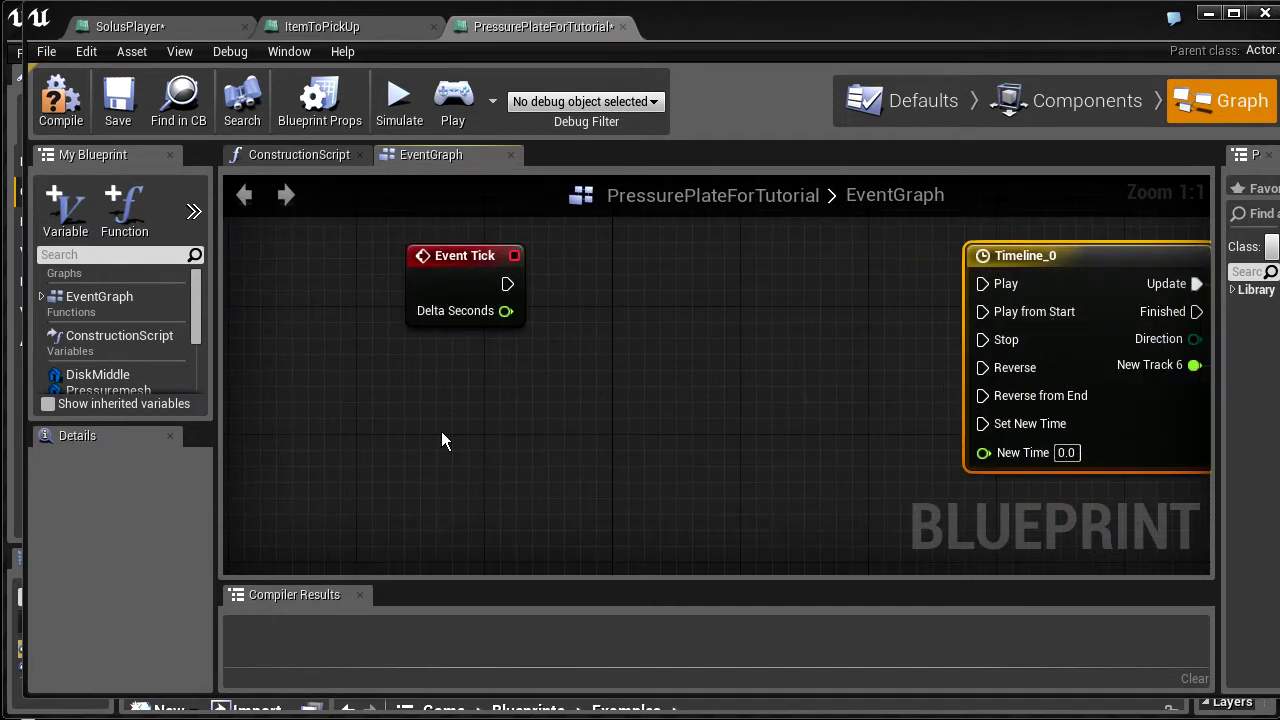
left_click(437, 390)
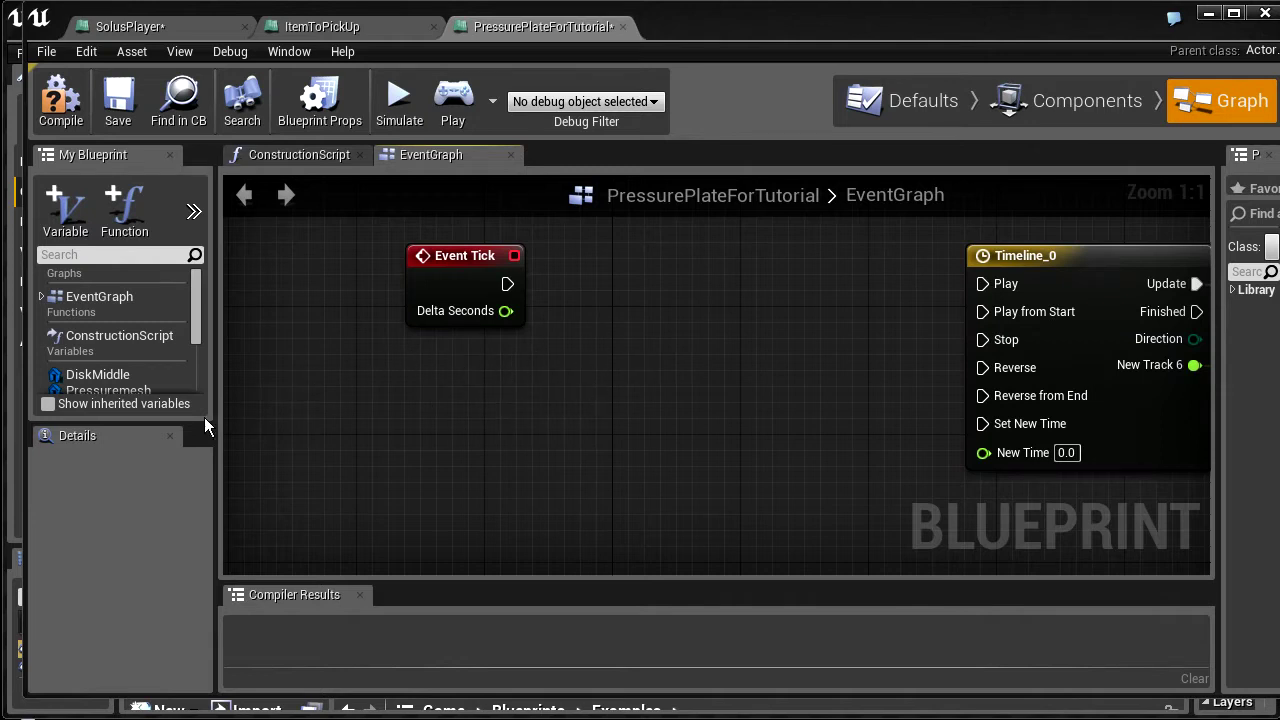
Enlarge the variable list and create a float variable named WeightOnPlate
left_click_drag(165, 425, 165, 543)
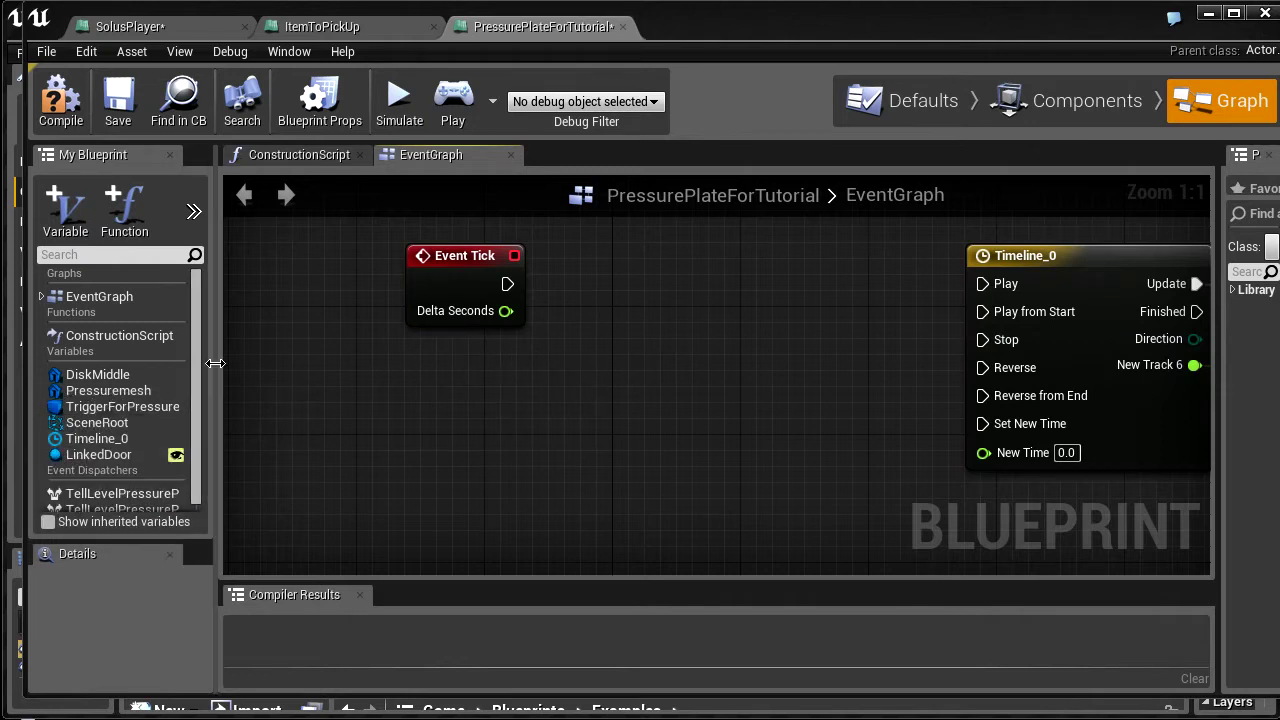
left_click_drag(215, 363, 334, 354)
left_click(63, 208)
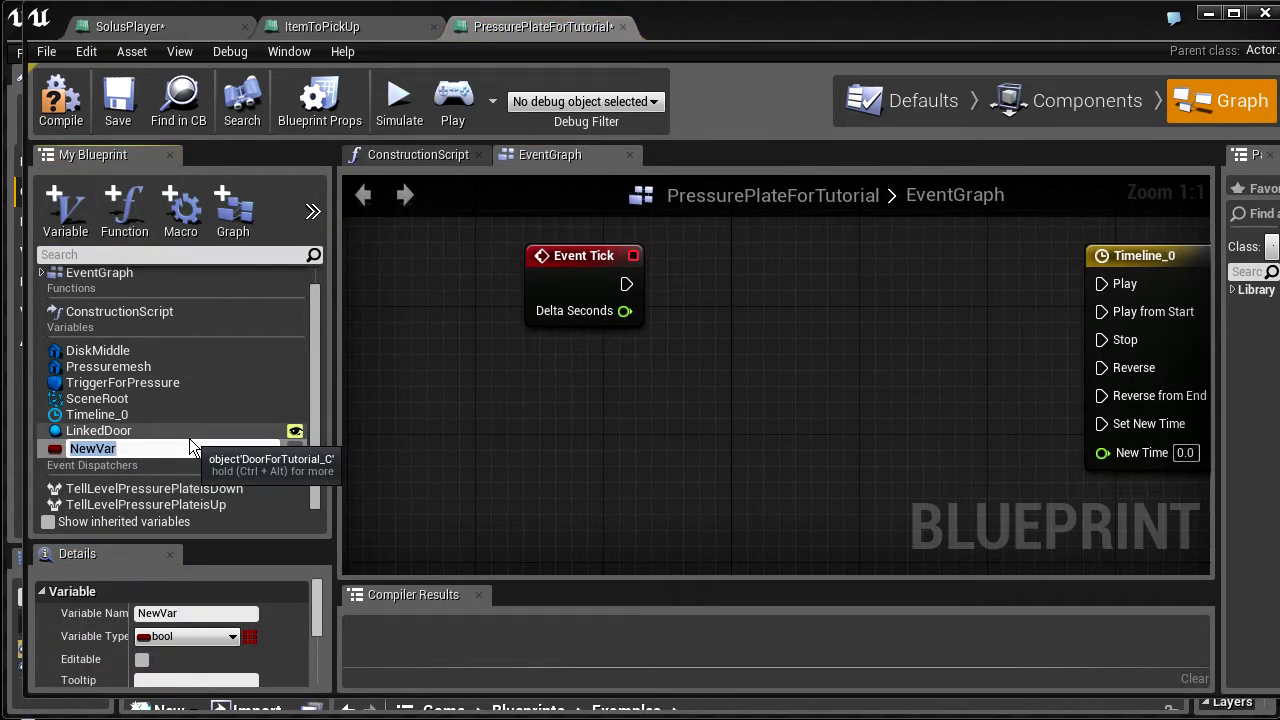
type("WeightOnPlate")
key("Return")
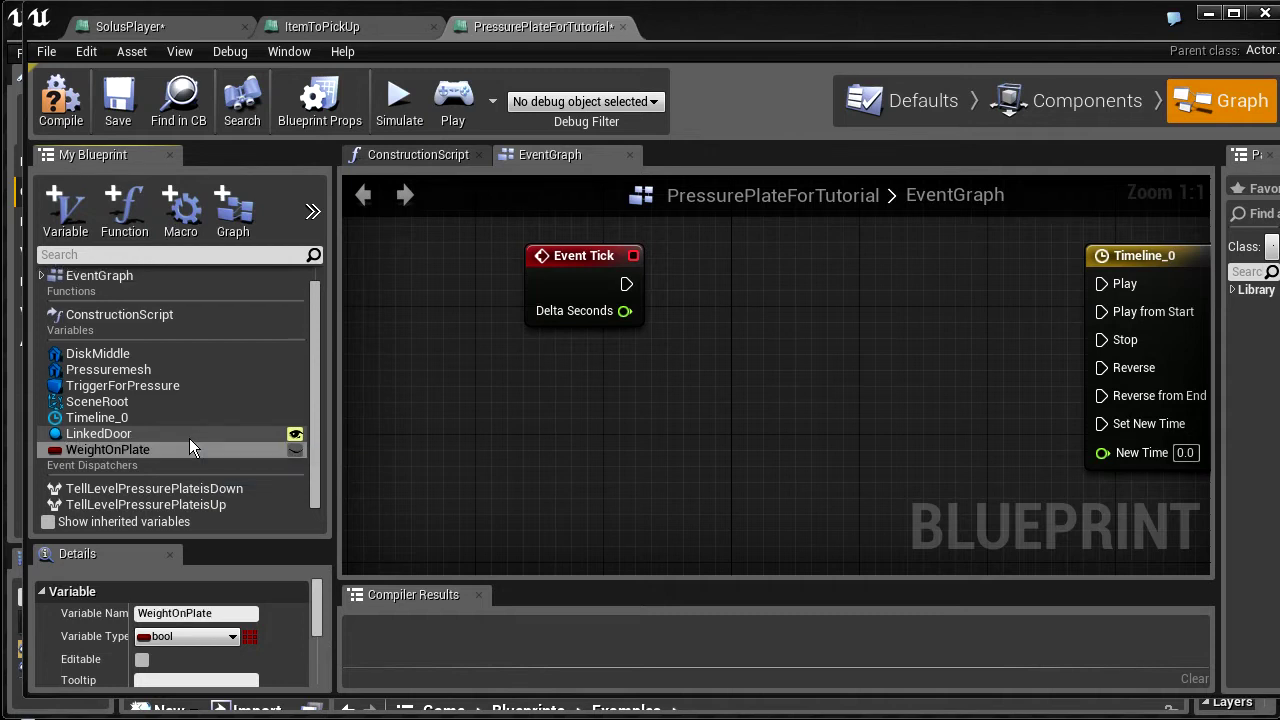
left_click(205, 640)
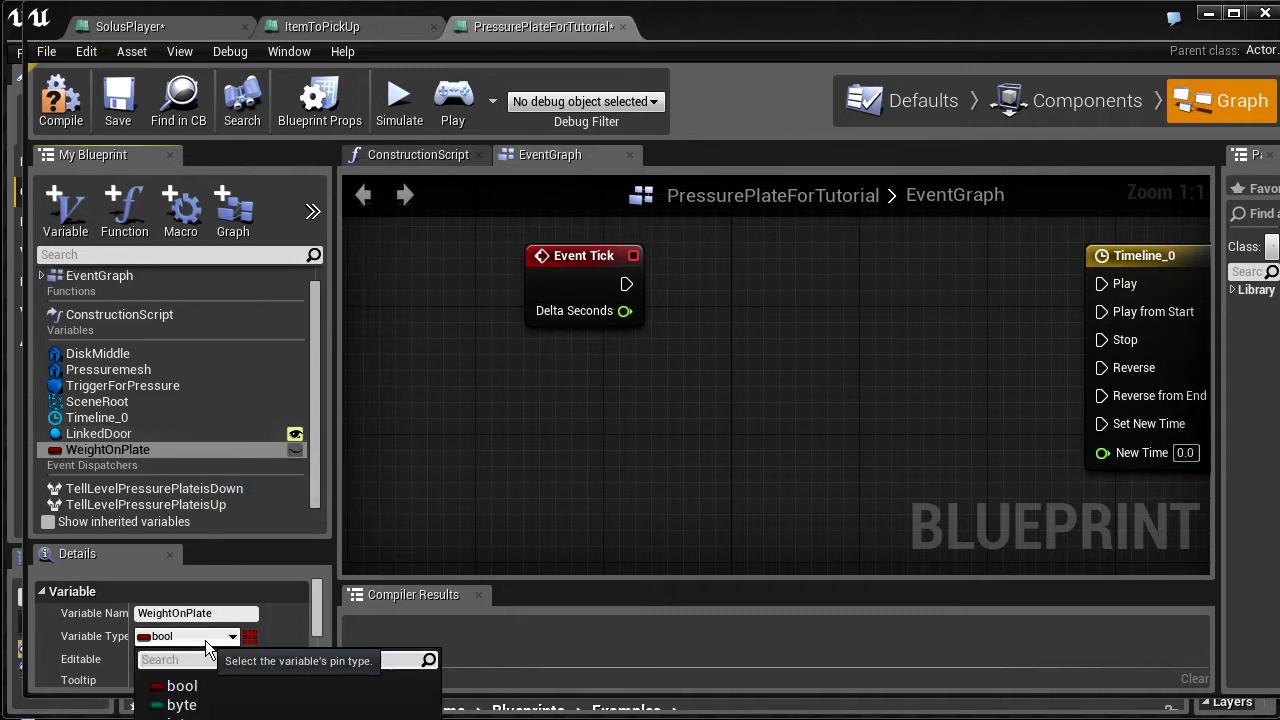
left_click(195, 710)
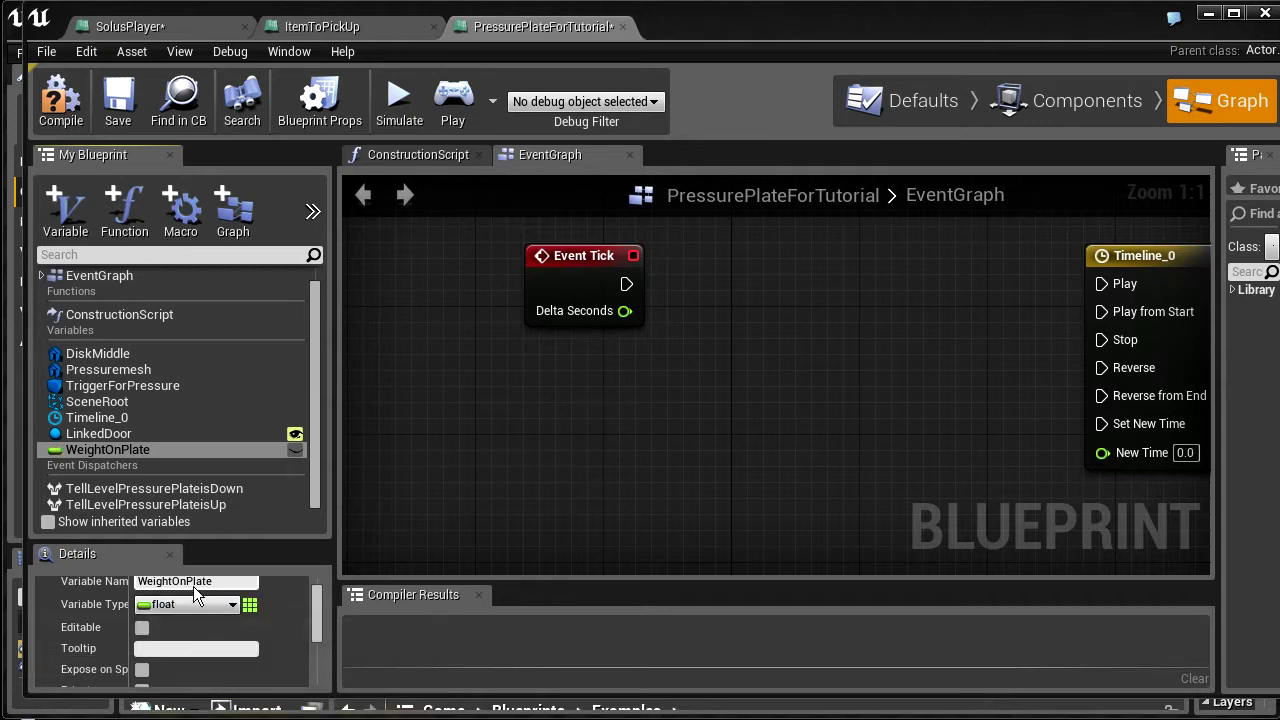
Place a WeightOnPlate getter in the graph and feed it into the Input of a new CompareFloat node
right_click_drag(488, 458, 428, 484)
left_click_drag(83, 452, 400, 446)
left_click(520, 445)
left_click_drag(482, 430, 664, 293)
type("compare")
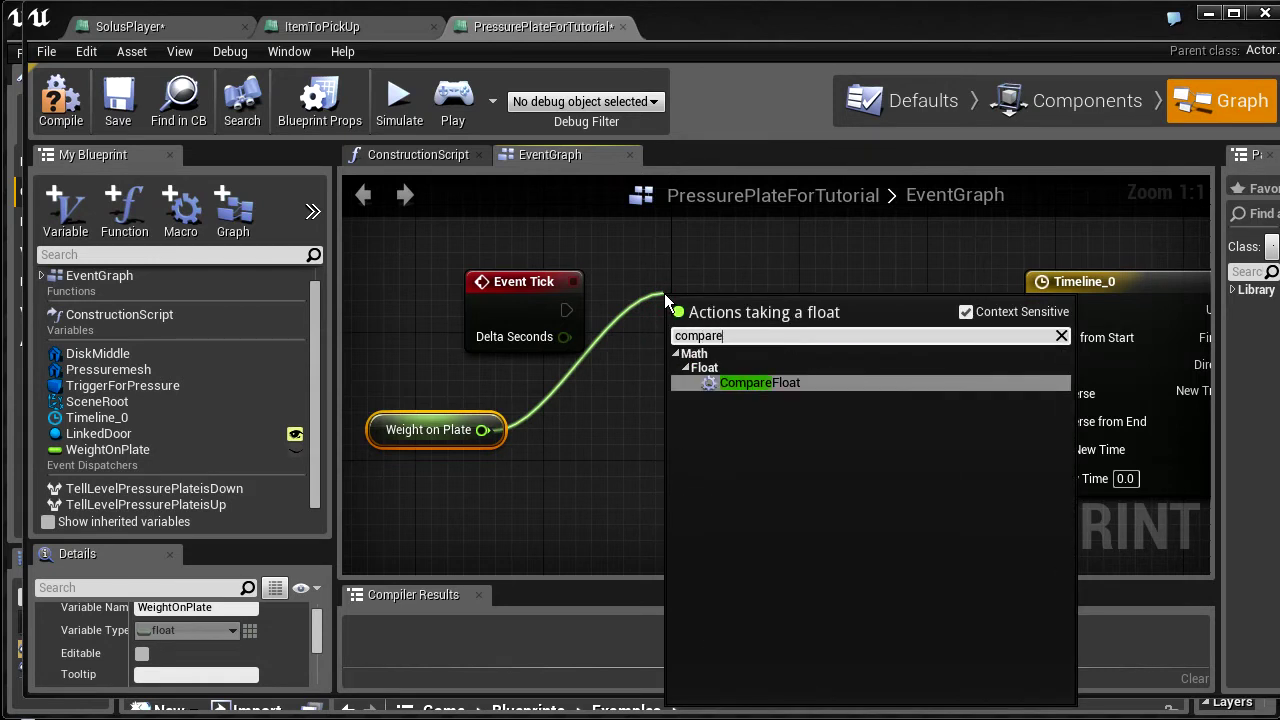
left_click(745, 380)
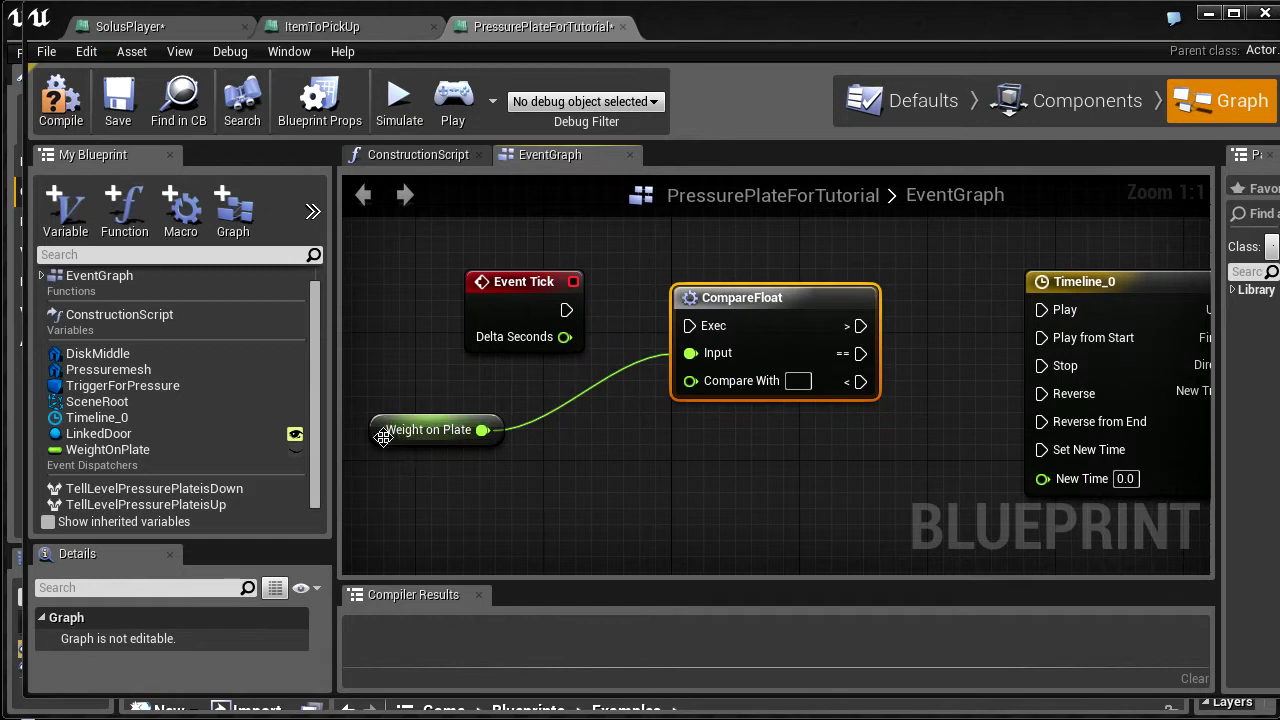
Move the WeightOnPlate getter under Event Tick and connect Event Tick's execution to CompareFloat, placed closer to it
left_click_drag(390, 432, 470, 415)
left_click_drag(566, 310, 680, 336)
left_click_drag(592, 332, 680, 337)
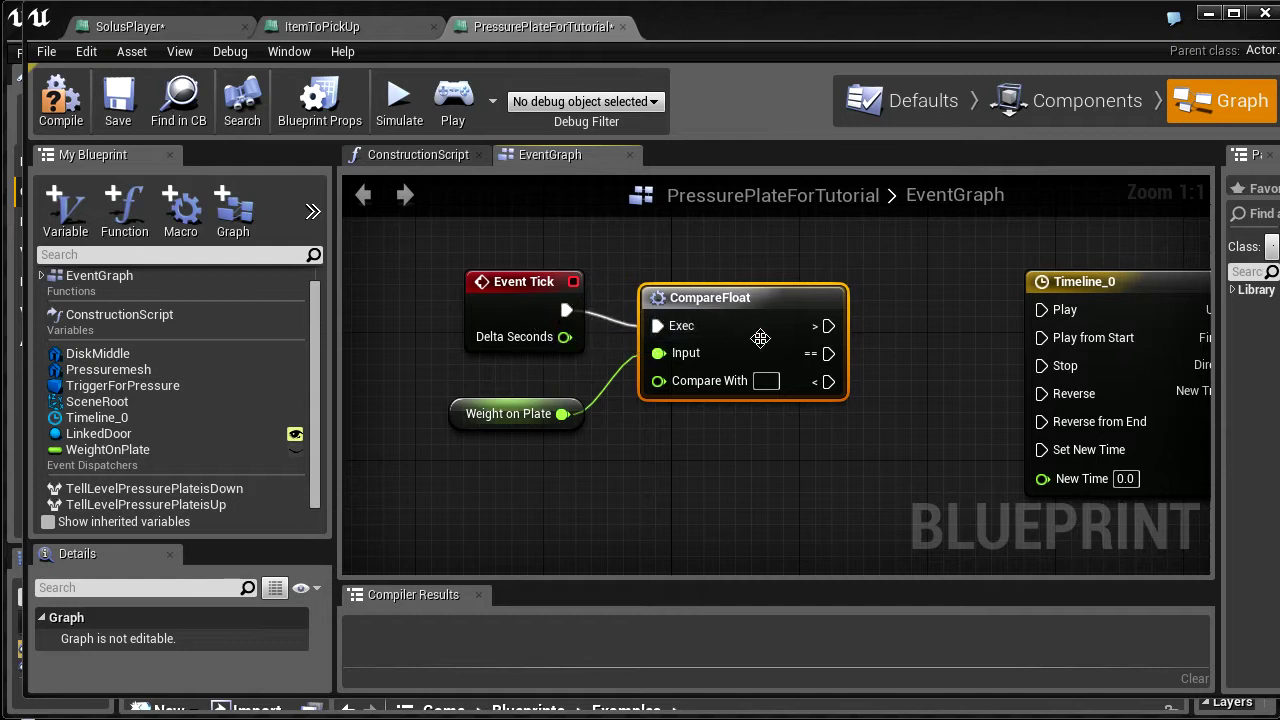
right_click_drag(843, 412, 803, 417)
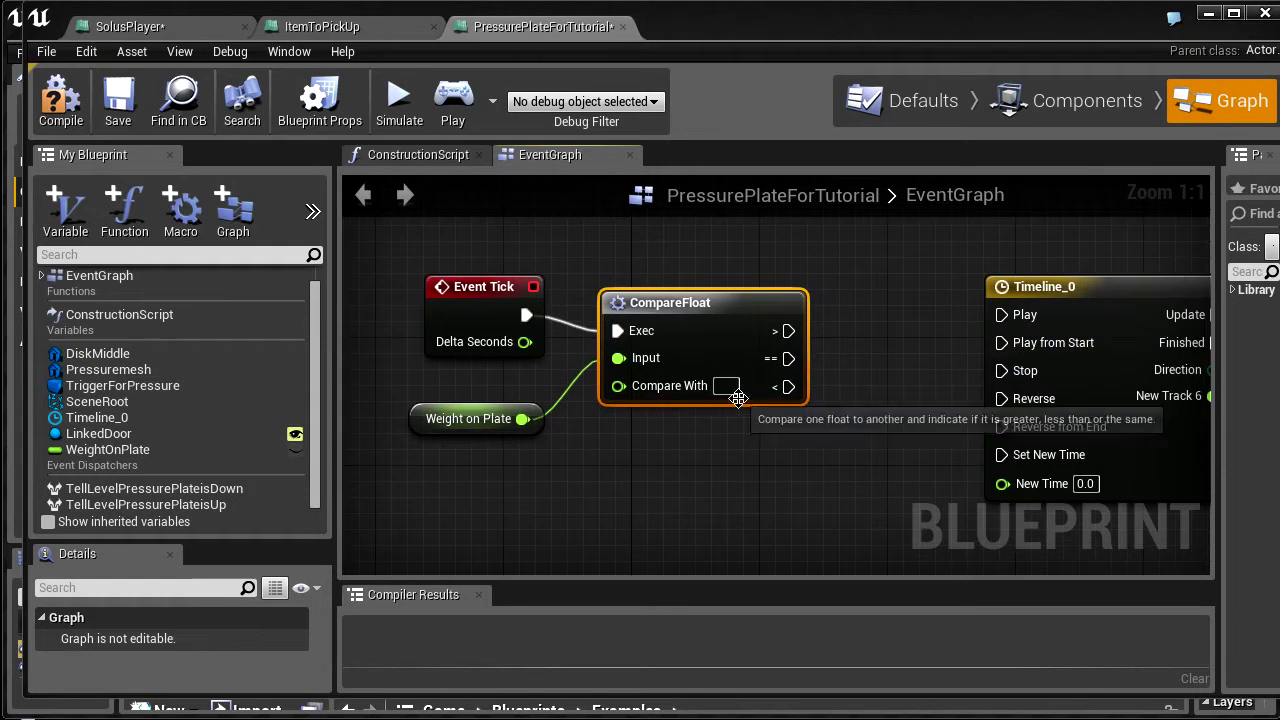
Set CompareFloat's Compare With value to 10 and connect its greater-than output to Timeline_0's Play input
type("10")
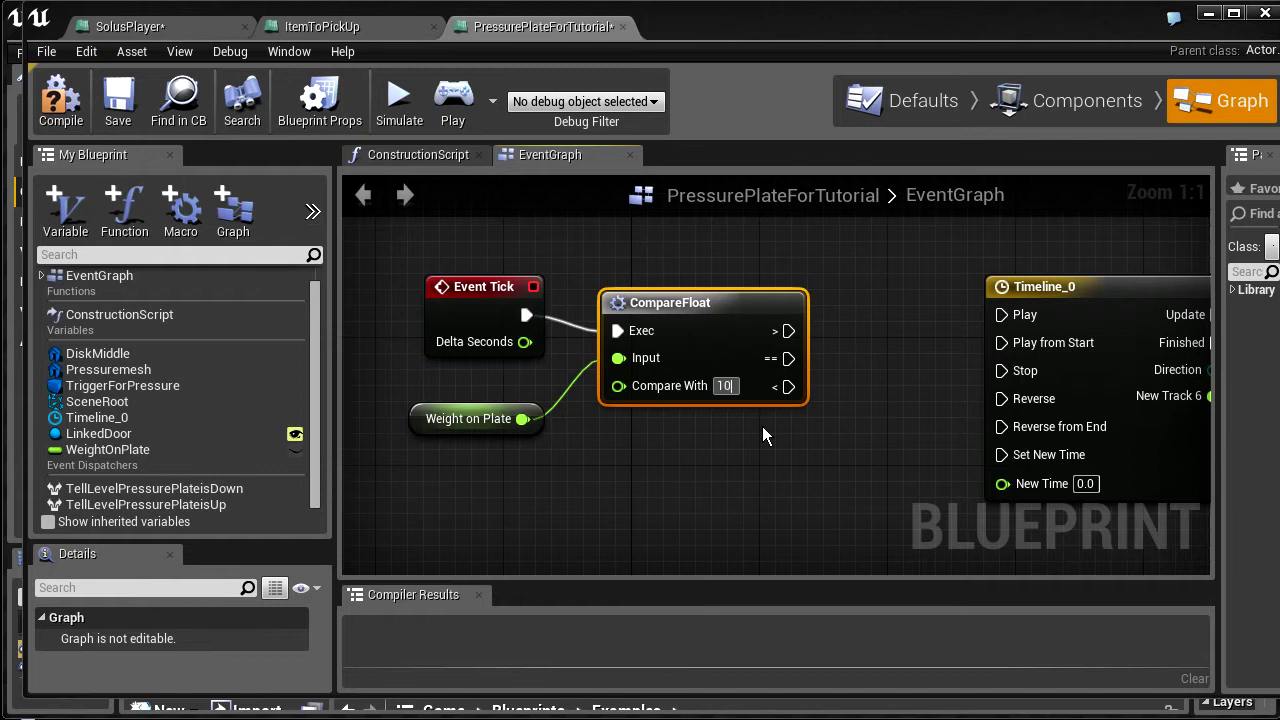
right_click_drag(743, 400, 609, 466)
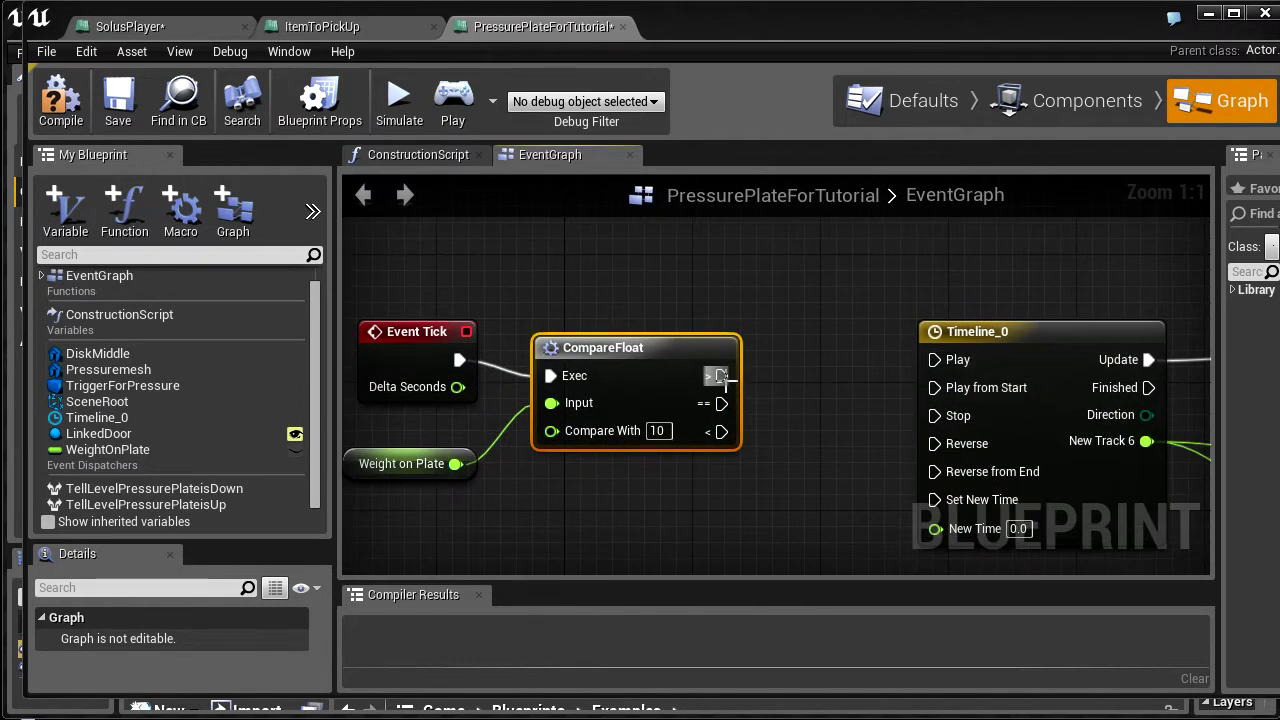
left_click_drag(720, 375, 790, 406)
left_click(401, 464)
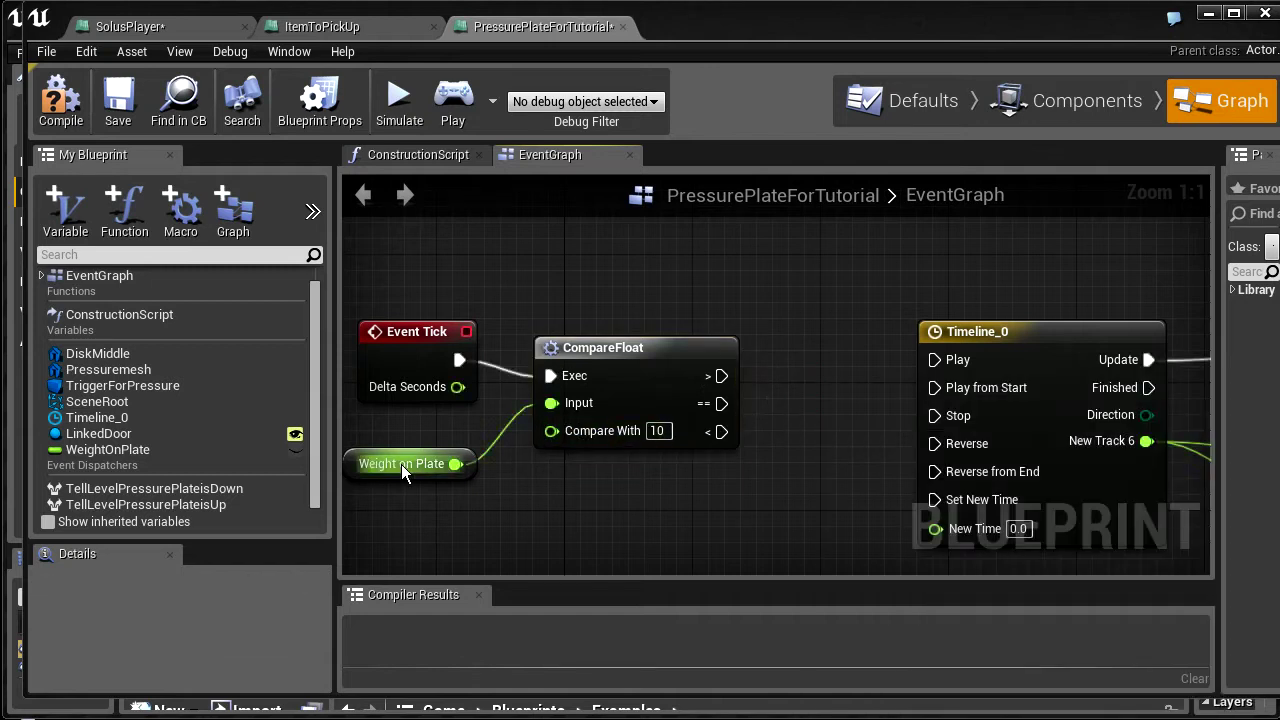
left_click_drag(720, 375, 964, 365)
right_click_drag(964, 365, 882, 339)
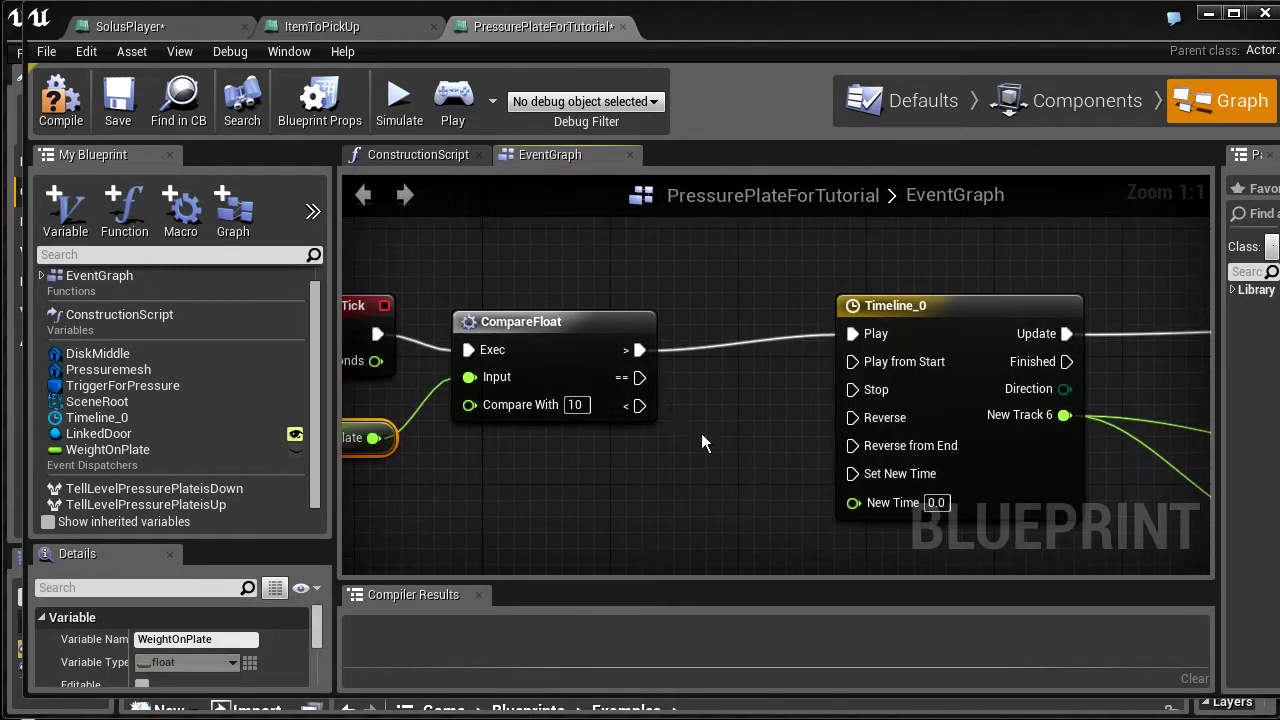
Connect CompareFloat's equal output to Timeline_0's Play and its less-than output to Reverse
left_click_drag(640, 378, 853, 334)
right_click_drag(639, 441, 631, 411)
left_click_drag(629, 375, 847, 388)
right_click_drag(744, 432, 937, 423)
Review the new timeline wiring and examine the default value of the WeightOnPlate variable
left_click(596, 447)
right_click_drag(1070, 391, 821, 376)
scroll(864, 405, "down", 2)
right_click_drag(701, 362, 972, 398)
scroll(758, 402, "up", 2)
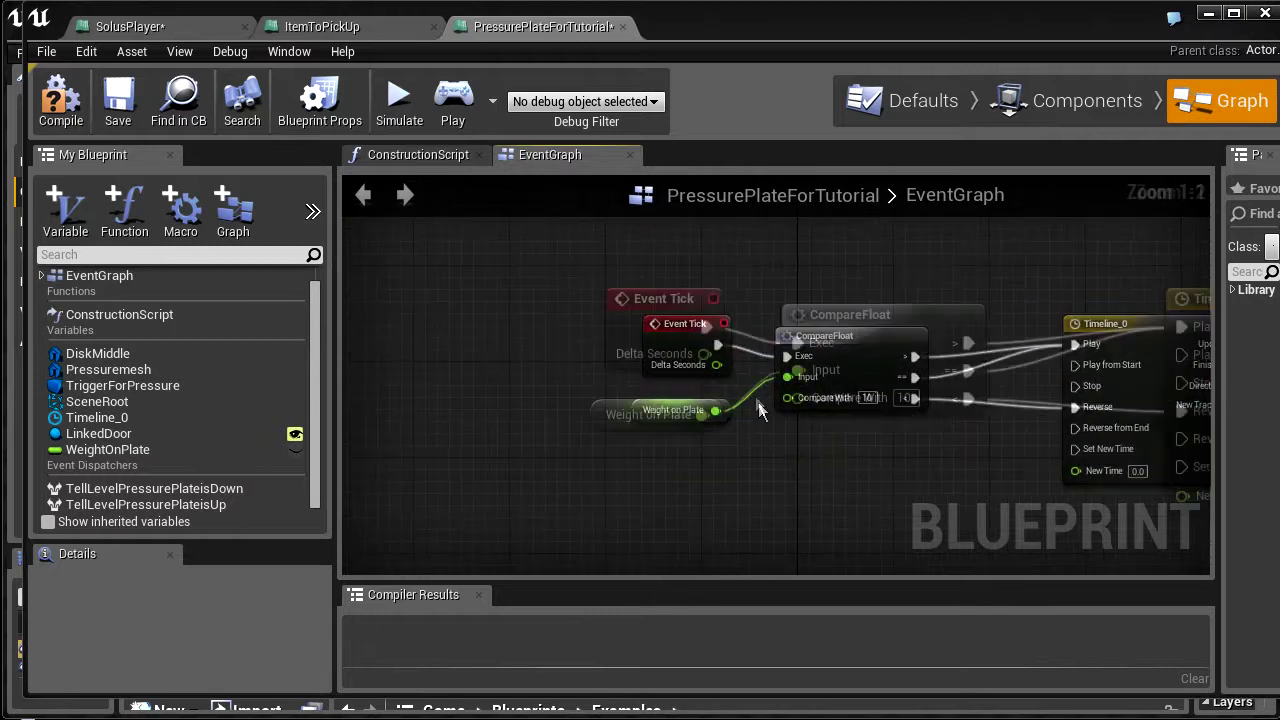
left_click(613, 414)
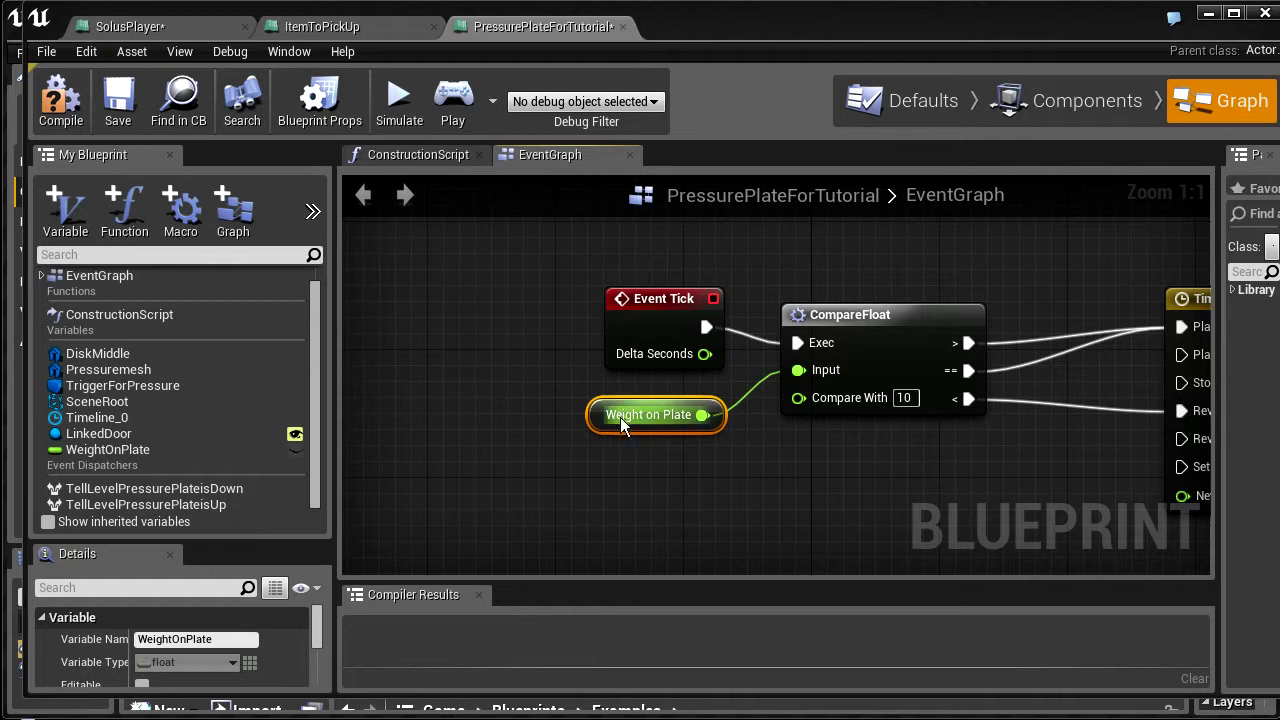
scroll(267, 632, "down", 5)
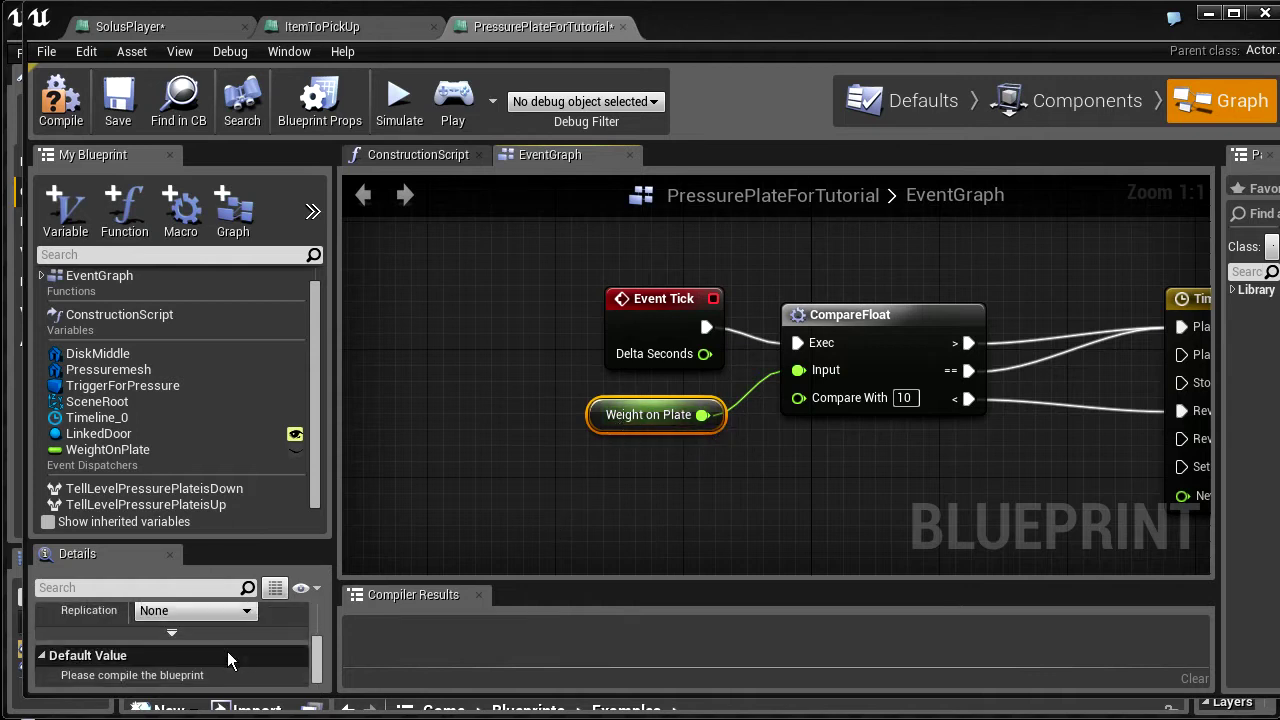
Disconnect the two TellLevelPressurePlate call nodes from the begin and end overlap events of TriggerForPressure
scroll(765, 416, "down", 5)
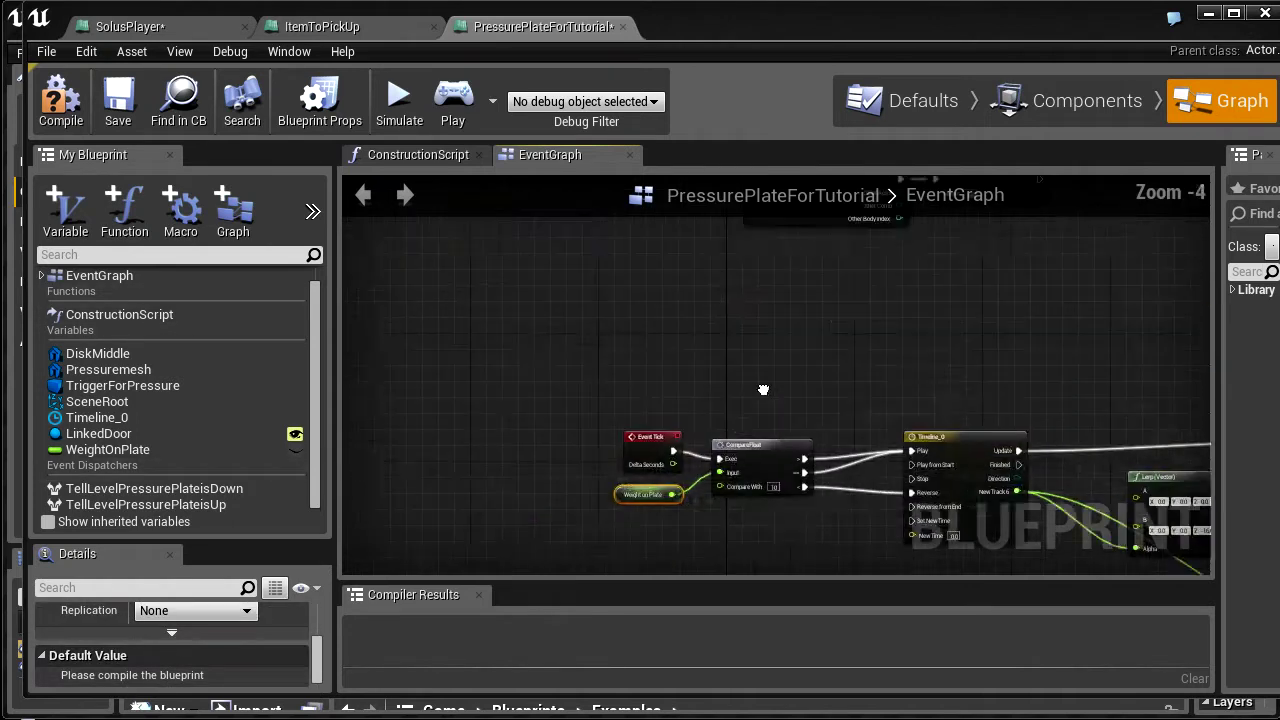
right_click_drag(763, 389, 632, 525)
scroll(672, 407, "up", 3)
left_click(665, 390)
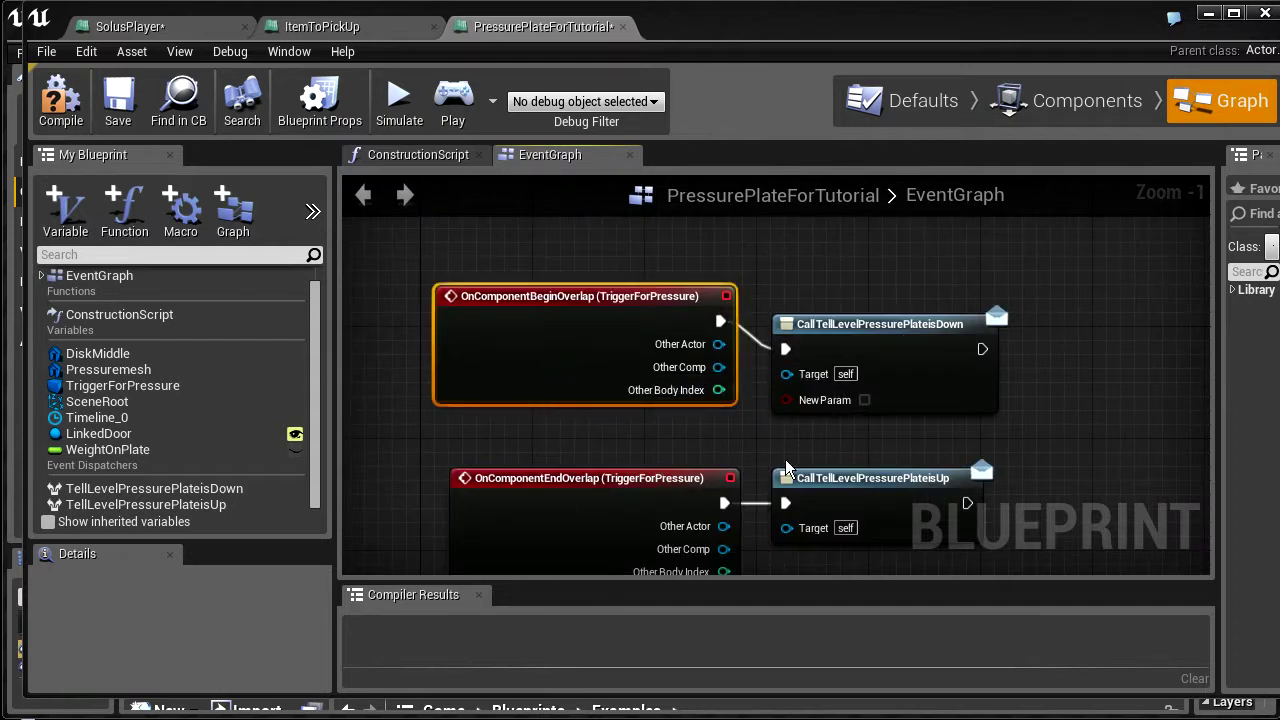
right_click_drag(786, 468, 653, 417)
left_click(657, 301, "alt")
left_click(656, 452, "alt")
Move both detached TellLevelPressurePlate call nodes far to the right, away from the overlap events
left_click_drag(688, 518, 671, 212)
scroll(690, 236, "down", 4)
right_click_drag(858, 330, 728, 353)
left_click_drag(591, 288, 1250, 292)
right_click_drag(700, 305, 955, 307)
scroll(950, 308, "down", 3)
right_click_drag(850, 324, 893, 328)
scroll(577, 328, "up", 4)
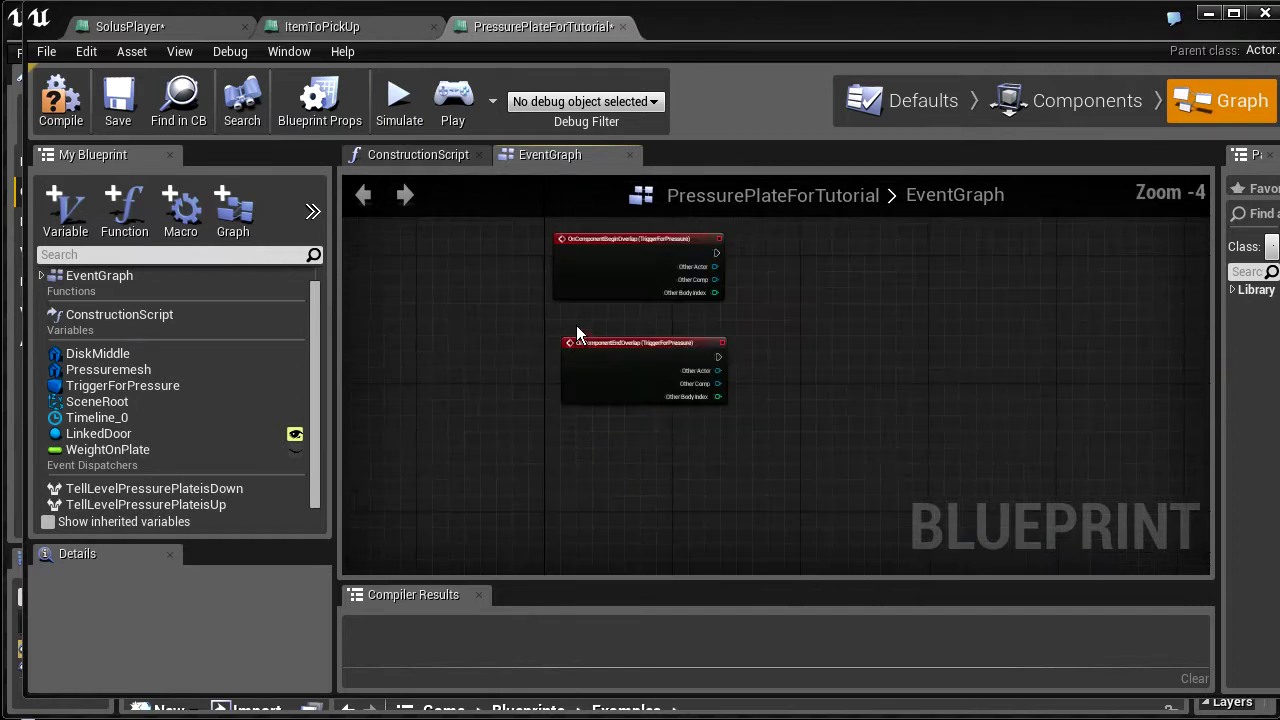
Select both TriggerForPressure overlap event nodes and shift them together slightly to the left
right_click_drag(666, 343, 646, 417)
scroll(692, 418, "up", 4)
right_click_drag(753, 470, 849, 415)
left_click_drag(909, 463, 604, 270)
right_click_drag(742, 190, 747, 379)
scroll(747, 379, "down", 3)
right_click_drag(693, 469, 693, 361)
left_click_drag(687, 350, 644, 350)
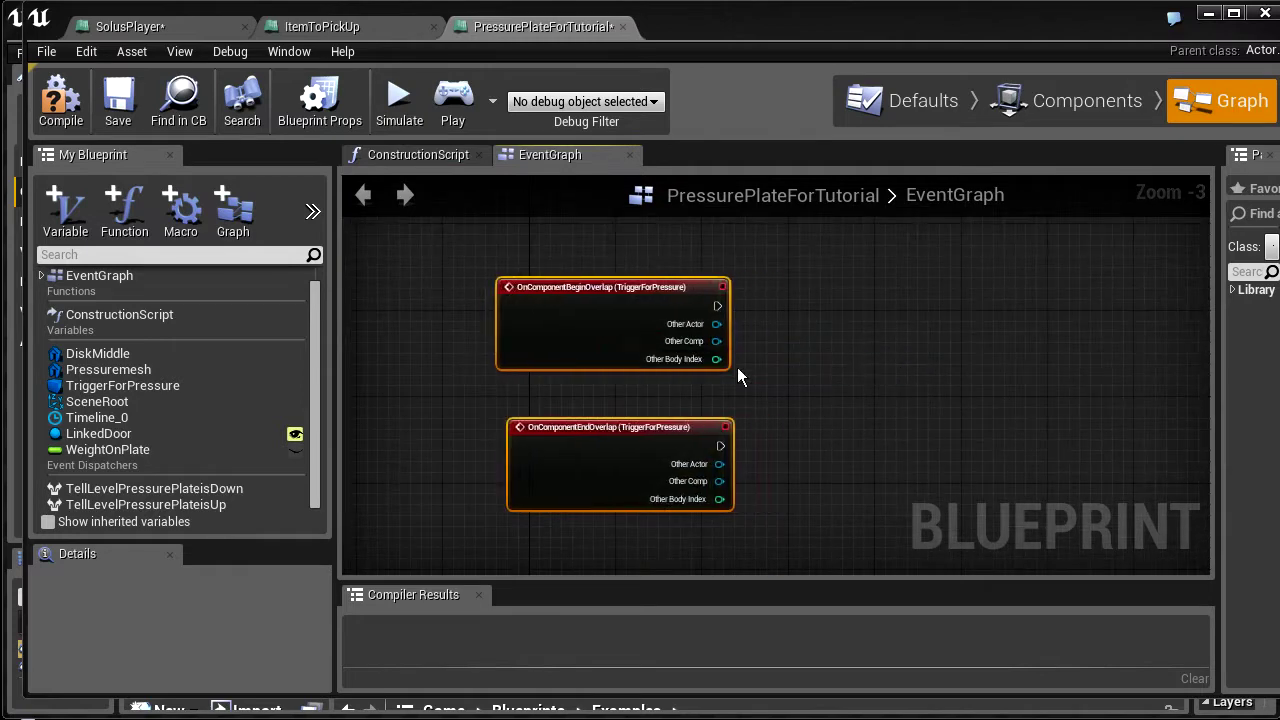
Play the level and walk on and off the pressure plate to test its behaviour without overlap logic
left_click_drag(788, 27, 1278, 30)
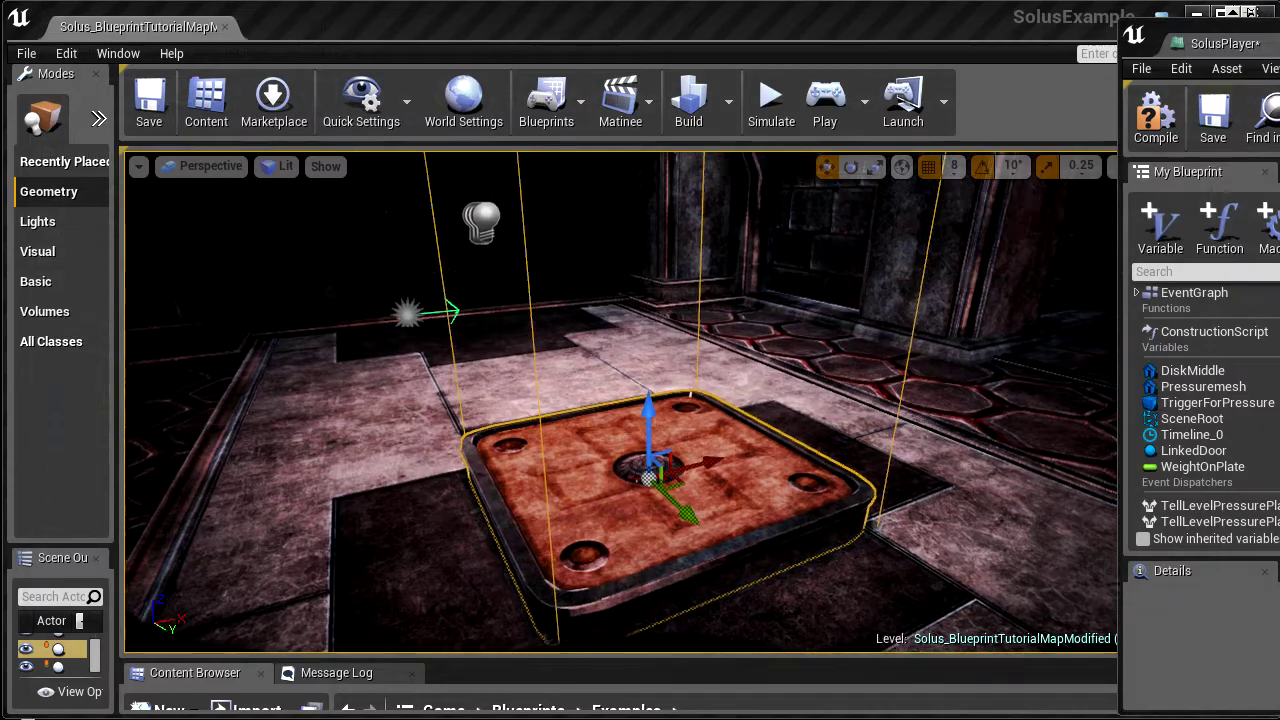
left_click(836, 124)
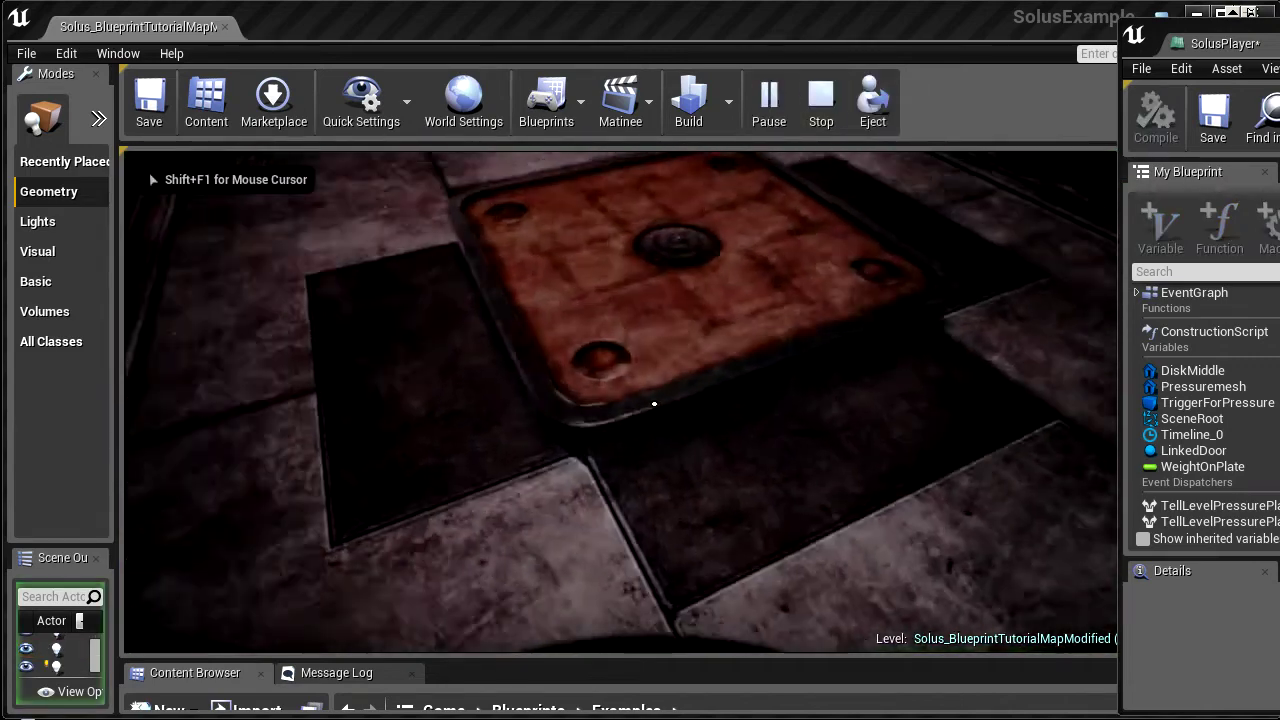
key("w")
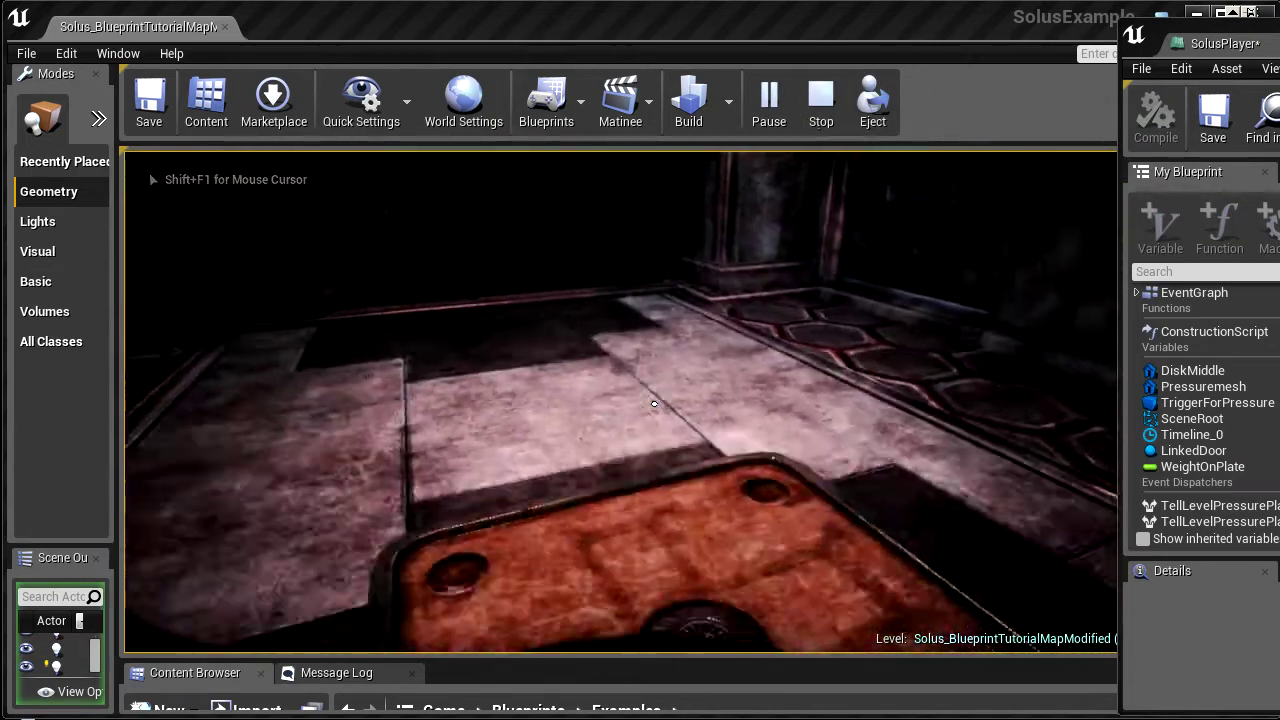
key("s")
key("w")
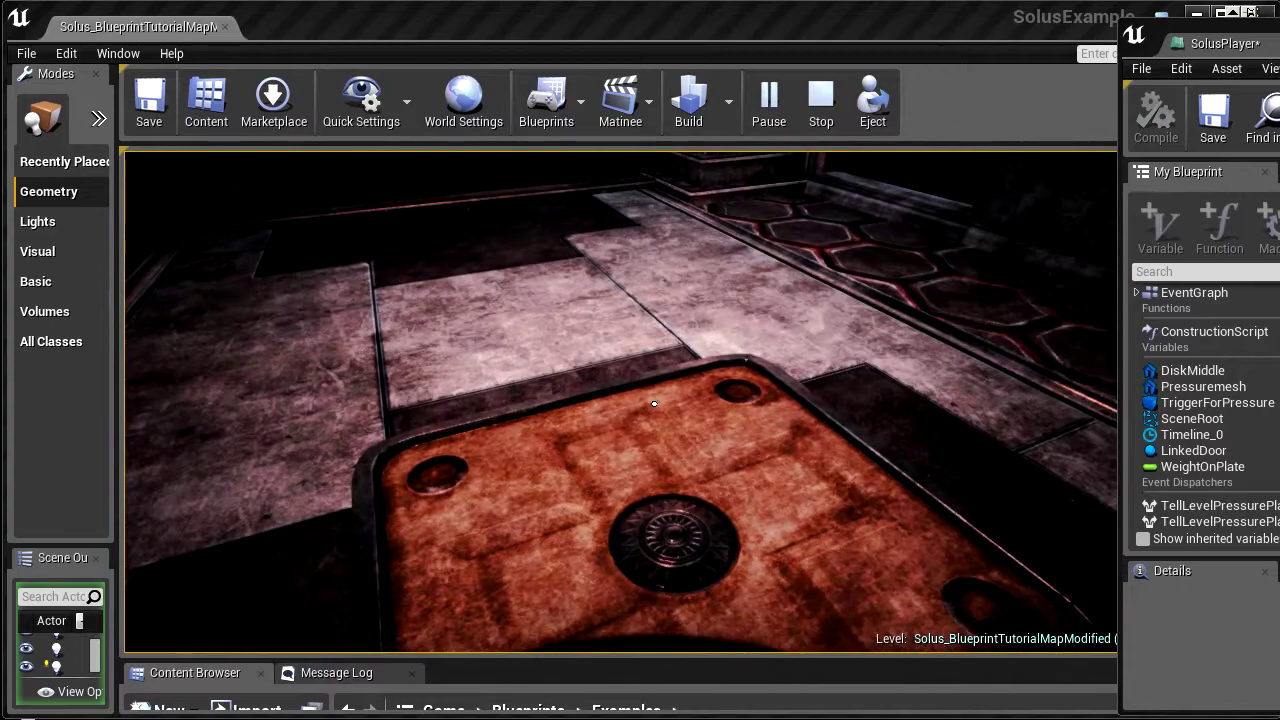
key("s")
key("w")
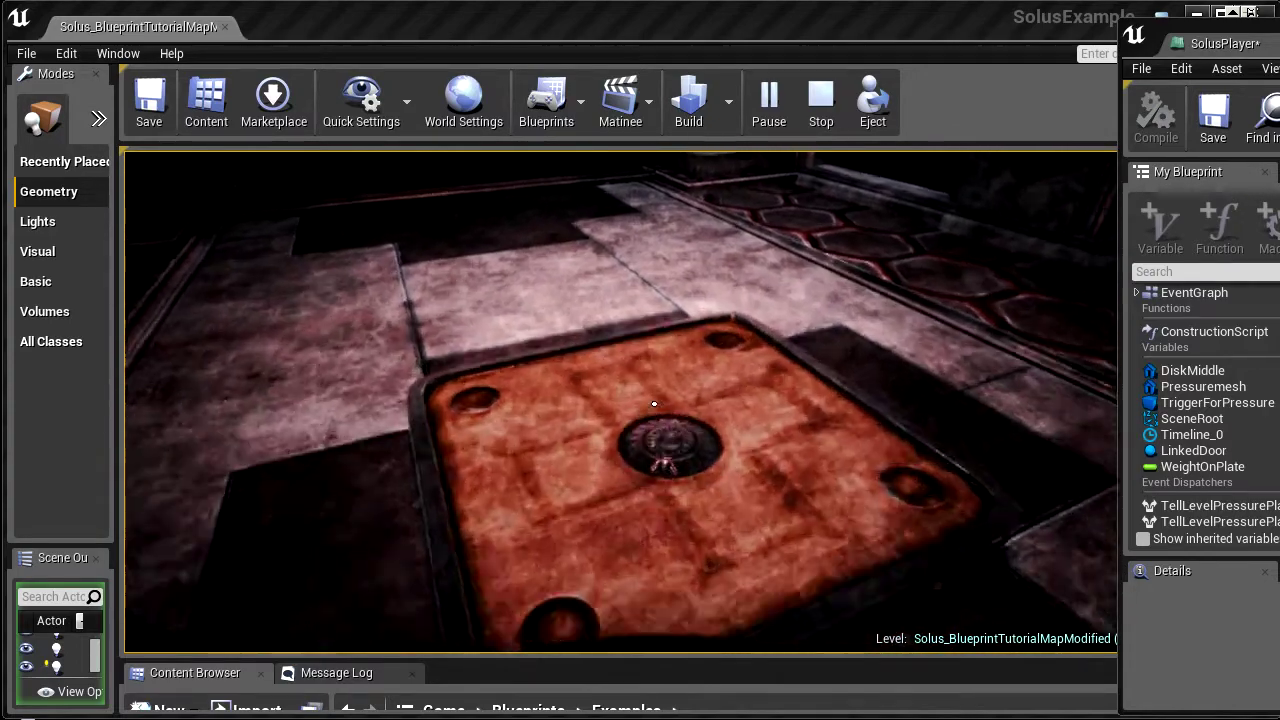
key("s")
key("w")
key("Escape")
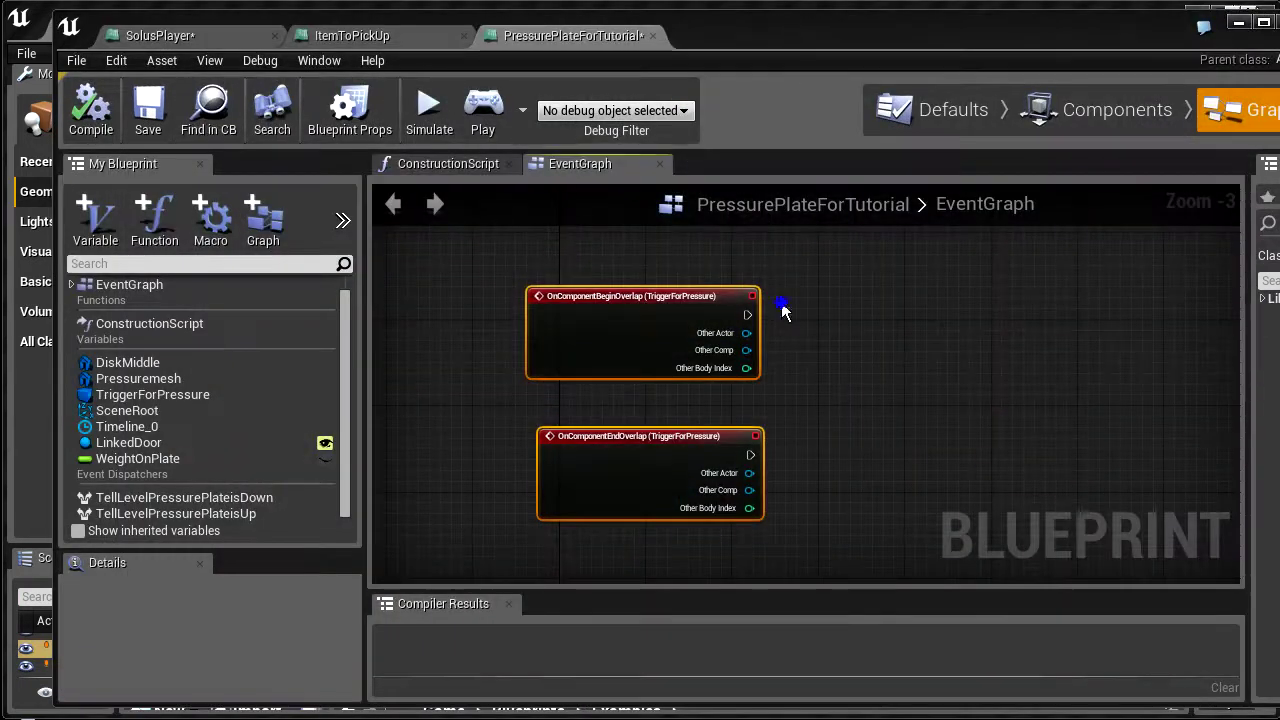
Add a WeightOnPlate setter with value 10 and run it from OnComponentBeginOverlap
scroll(771, 366, "down", 4)
scroll(820, 363, "up", 7)
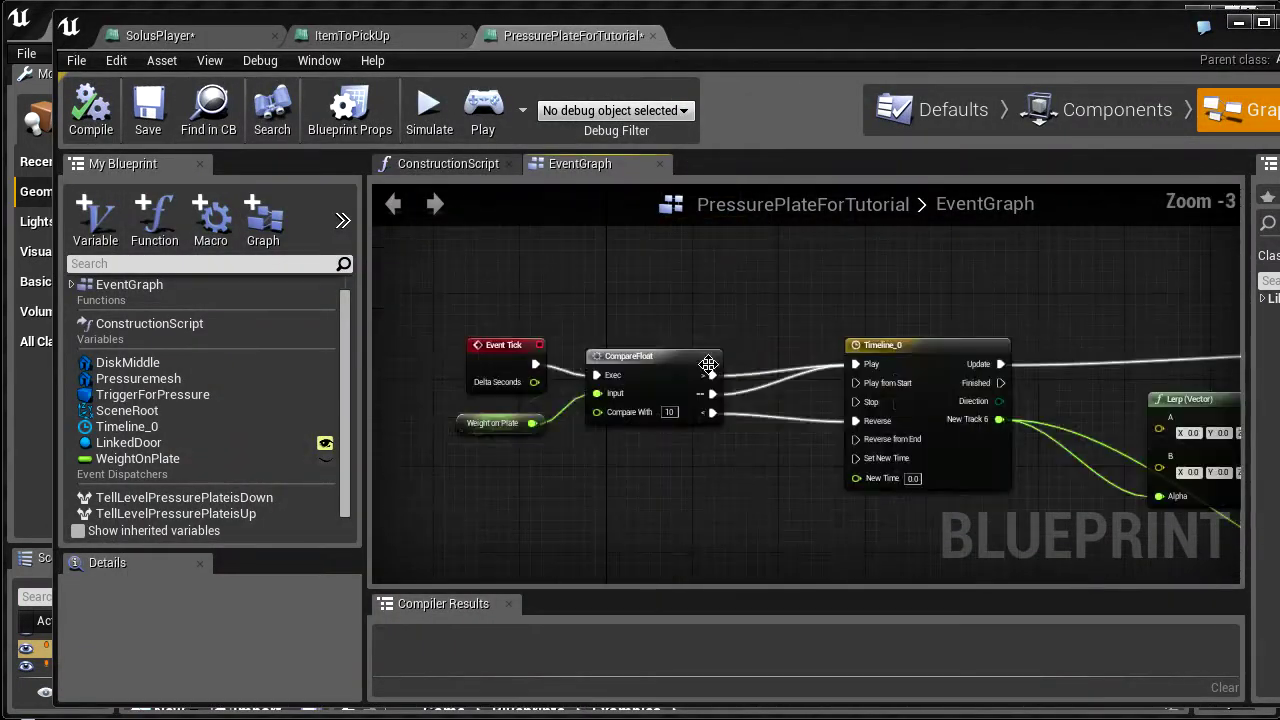
right_click_drag(758, 490, 826, 446)
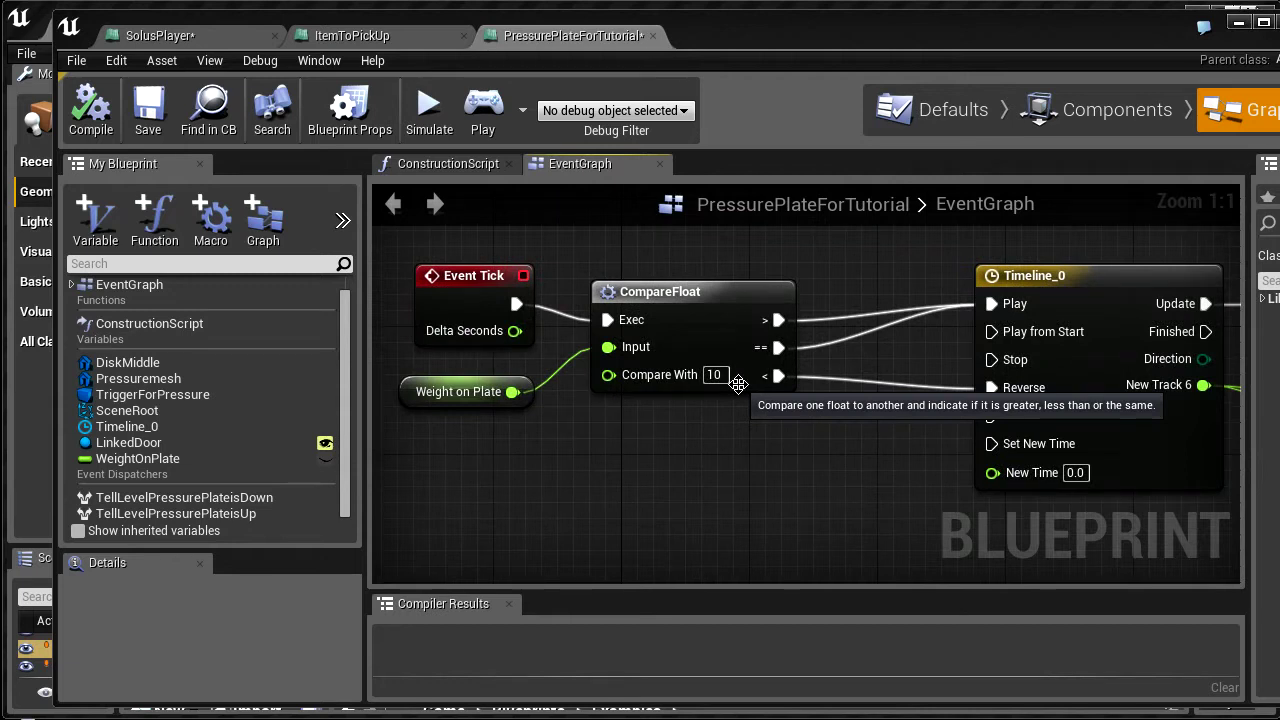
right_click_drag(867, 347, 903, 460)
mouse_move(911, 351)
right_mouse_down()
mouse_move(874, 496)
mouse_move(862, 495)
right_mouse_up()
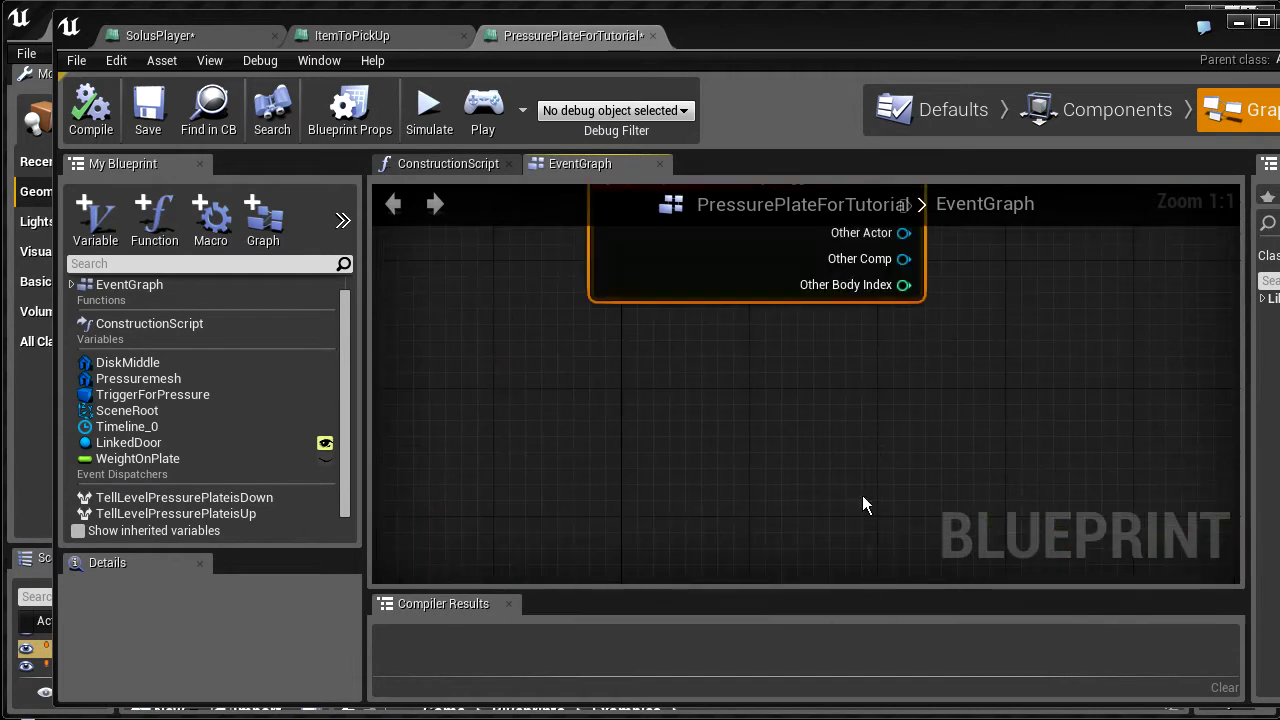
scroll(862, 485, "down", 3)
right_click_drag(868, 397, 828, 544)
right_click_drag(928, 376, 838, 436)
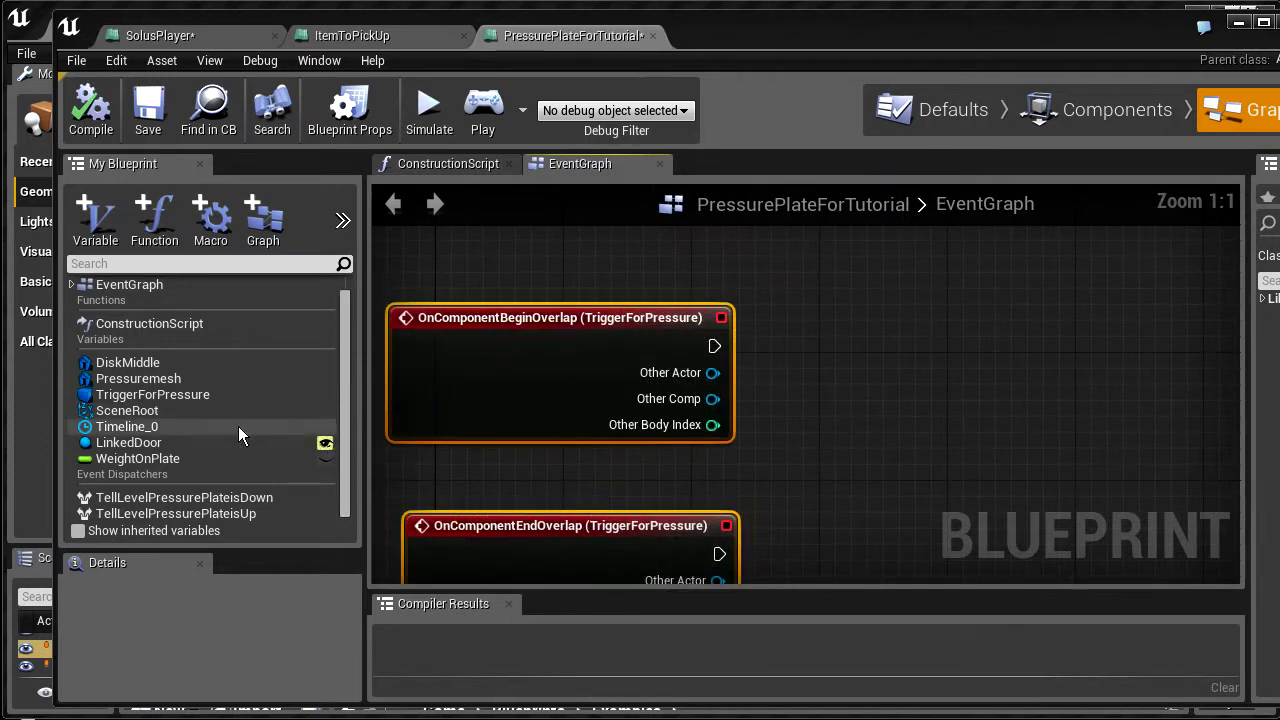
left_click_drag(127, 456, 803, 388)
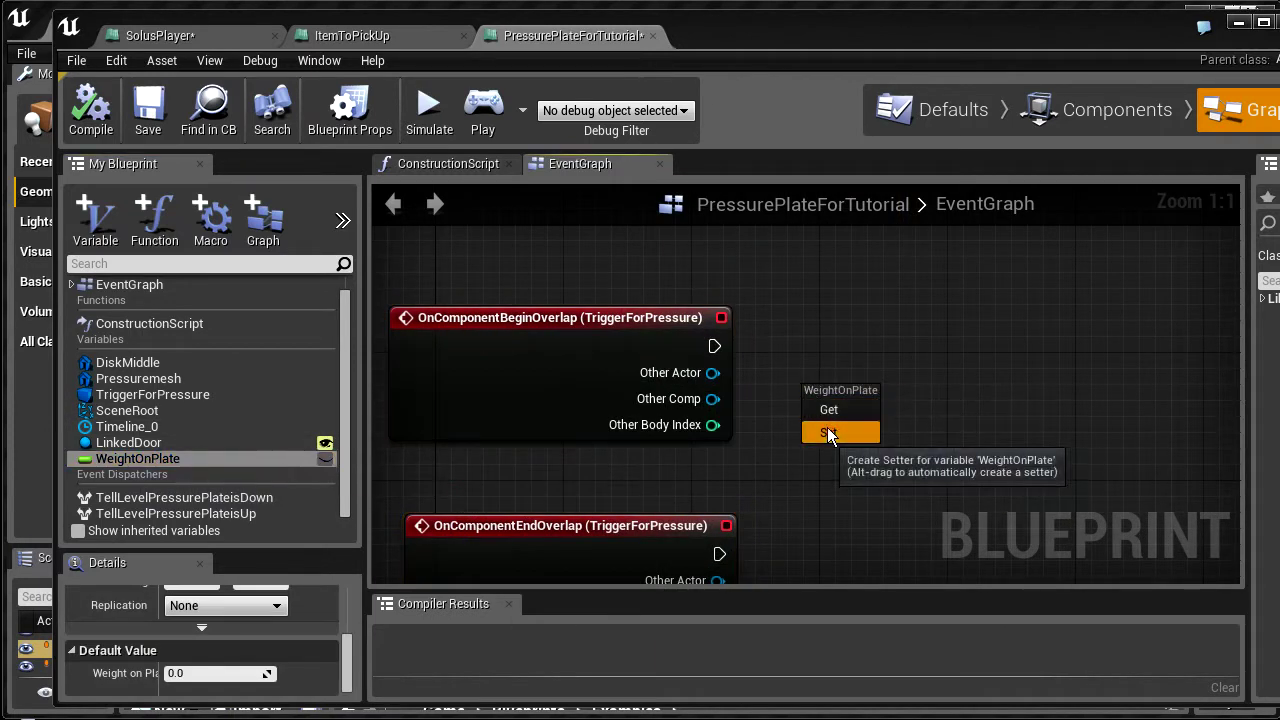
left_click(829, 433)
left_click_drag(903, 415, 967, 365)
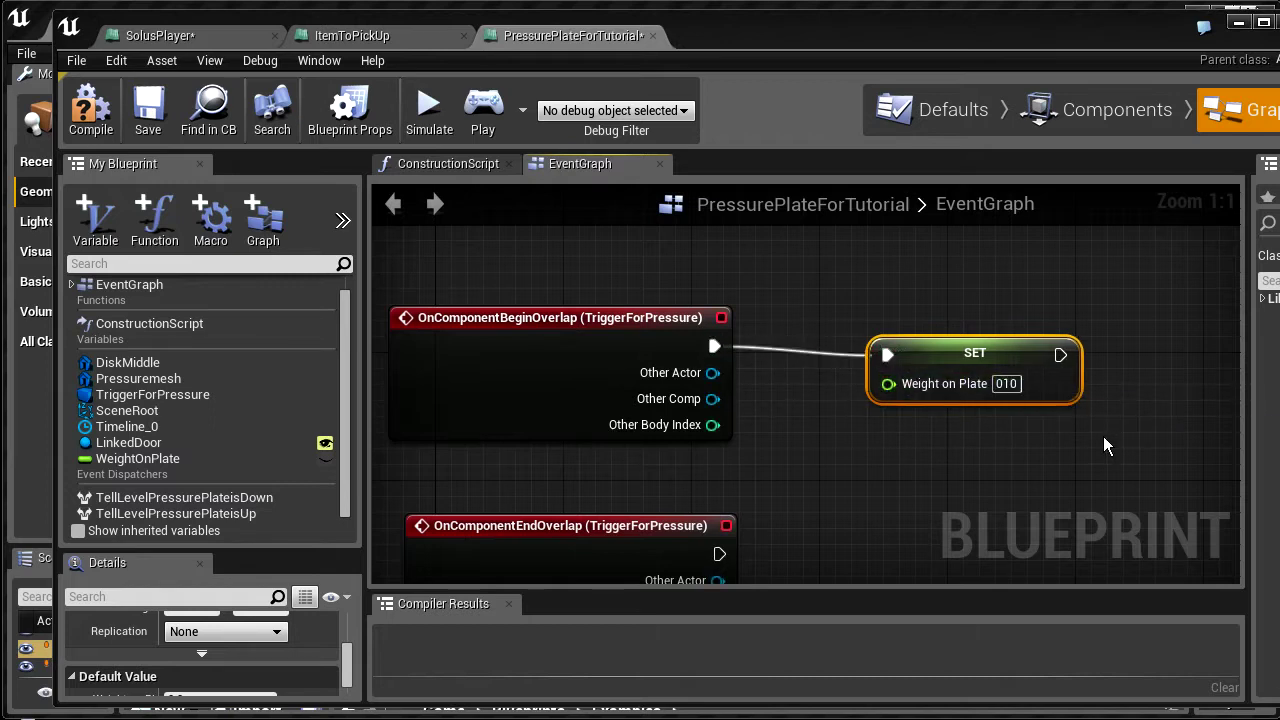
Duplicate the WeightOnPlate setter, connect the copy to OnComponentEndOverlap, and set its value to 0
right_click_drag(978, 478, 955, 370)
left_click_drag(949, 254, 930, 228)
key("ctrl+c")
key("ctrl+v")
left_click_drag(1033, 260, 904, 424)
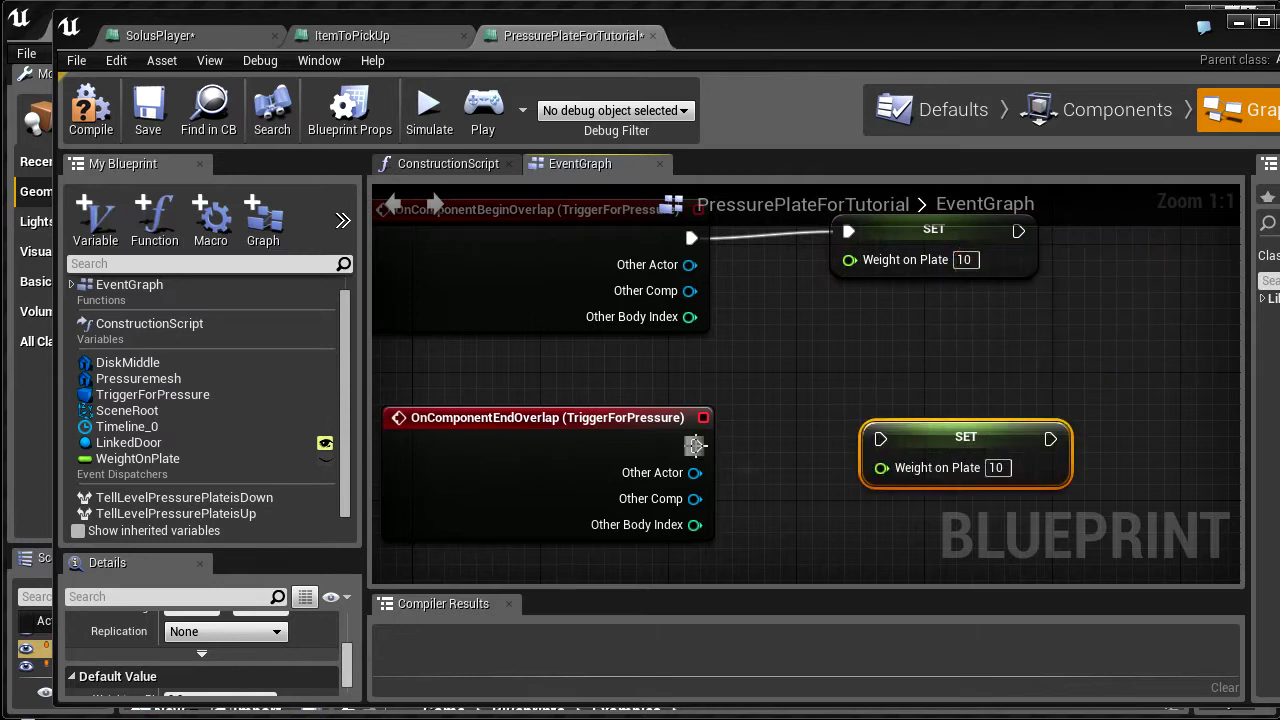
right_click_drag(966, 402, 962, 436)
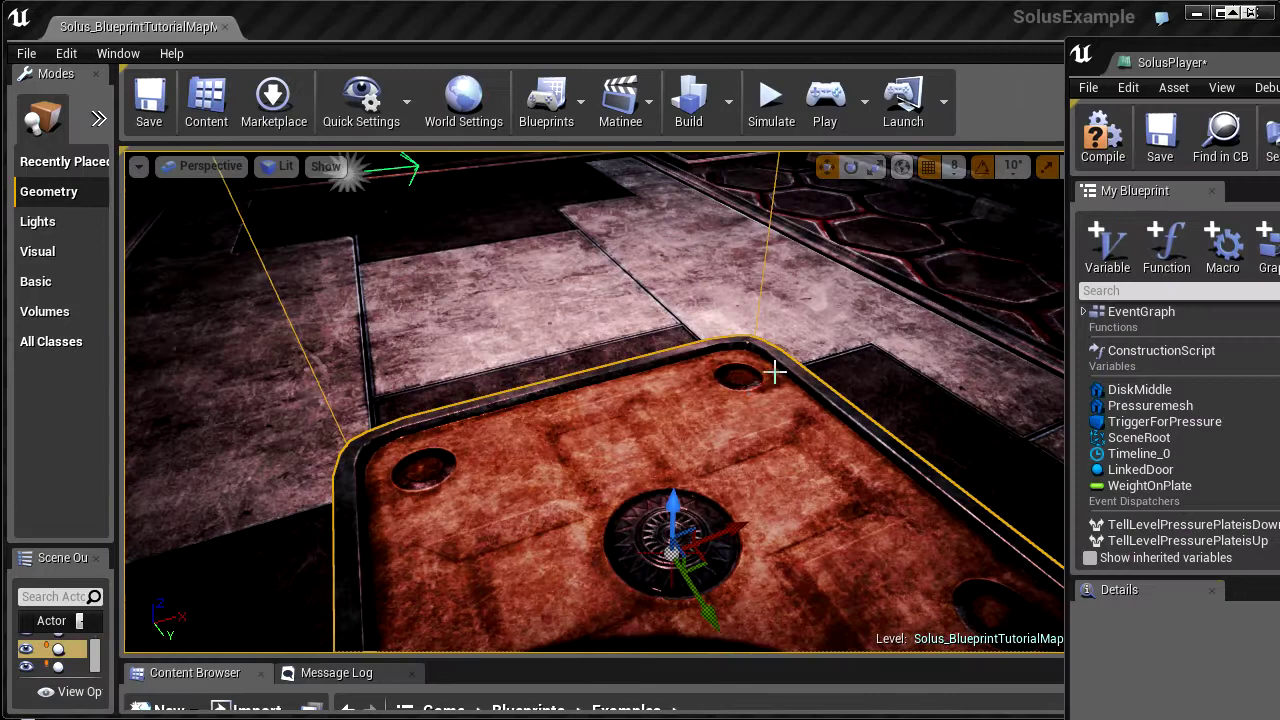
Play the level, walk onto the pressure plate, and release the cursor while the game keeps running
key("f")
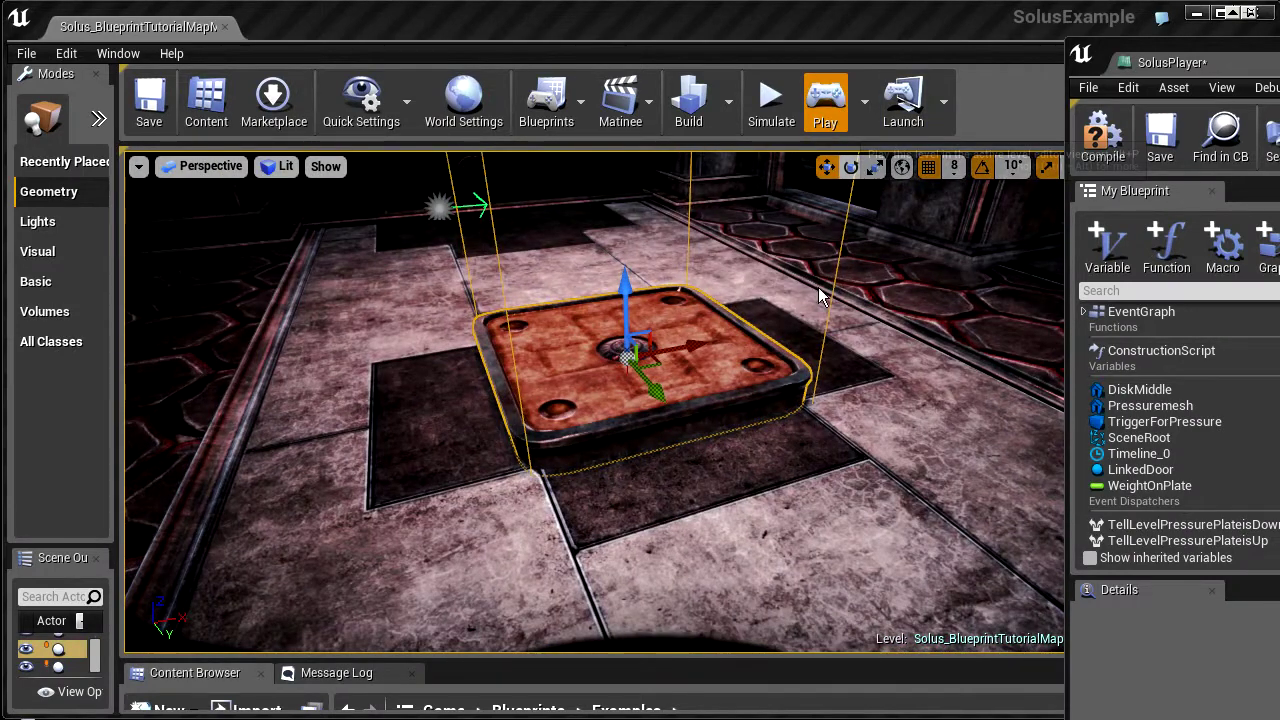
key("w")
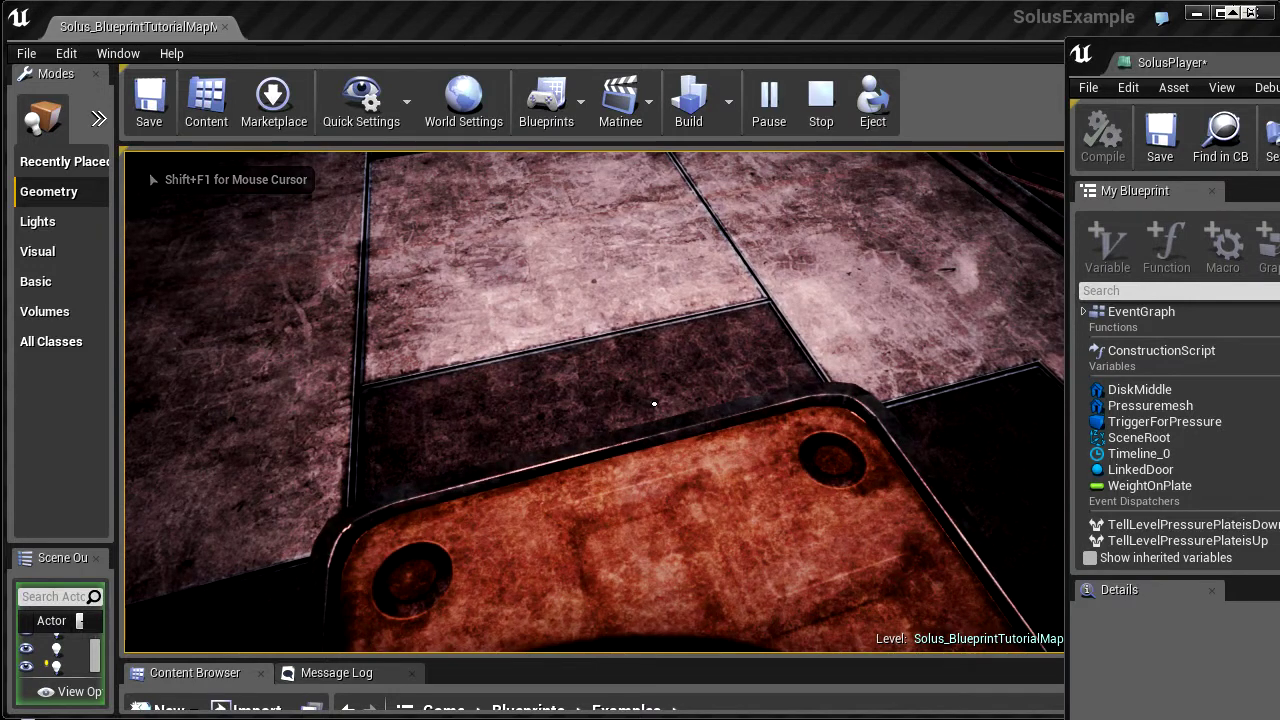
key("shift+F1")
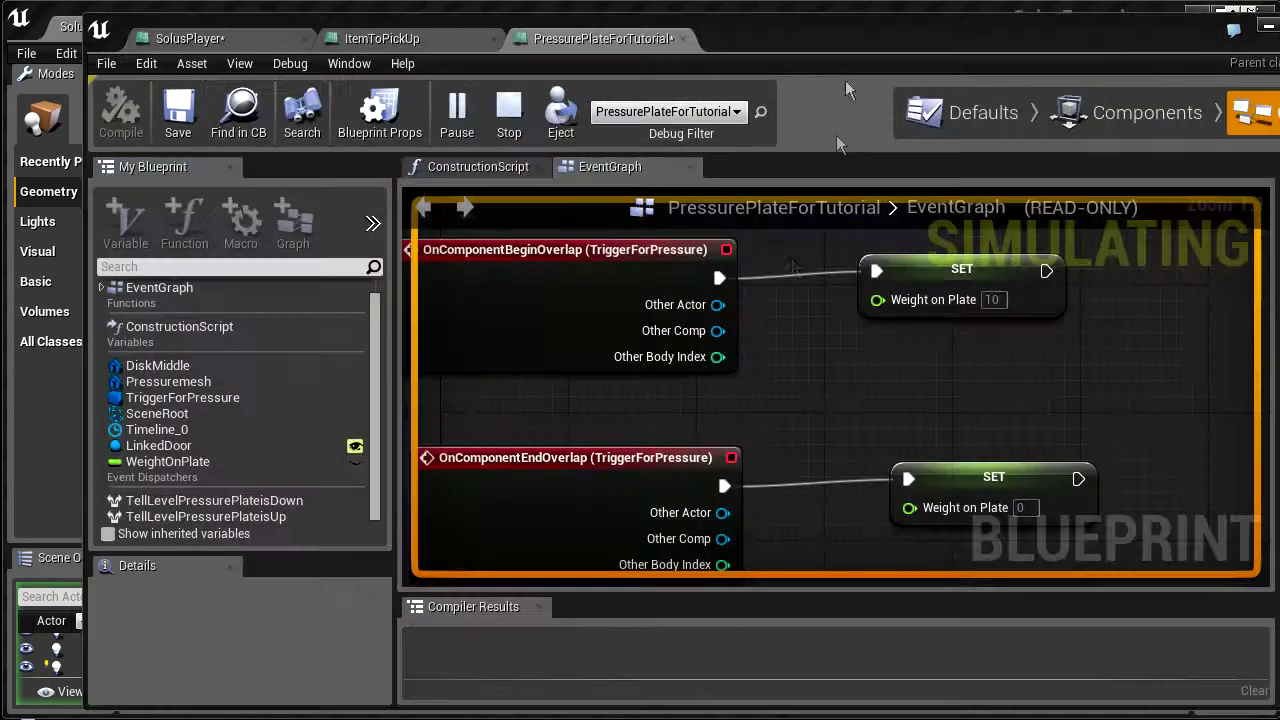
Inspect the live execution flow through CompareFloat and Timeline_0 and the current WeightOnPlate value
scroll(735, 390, "down", 6)
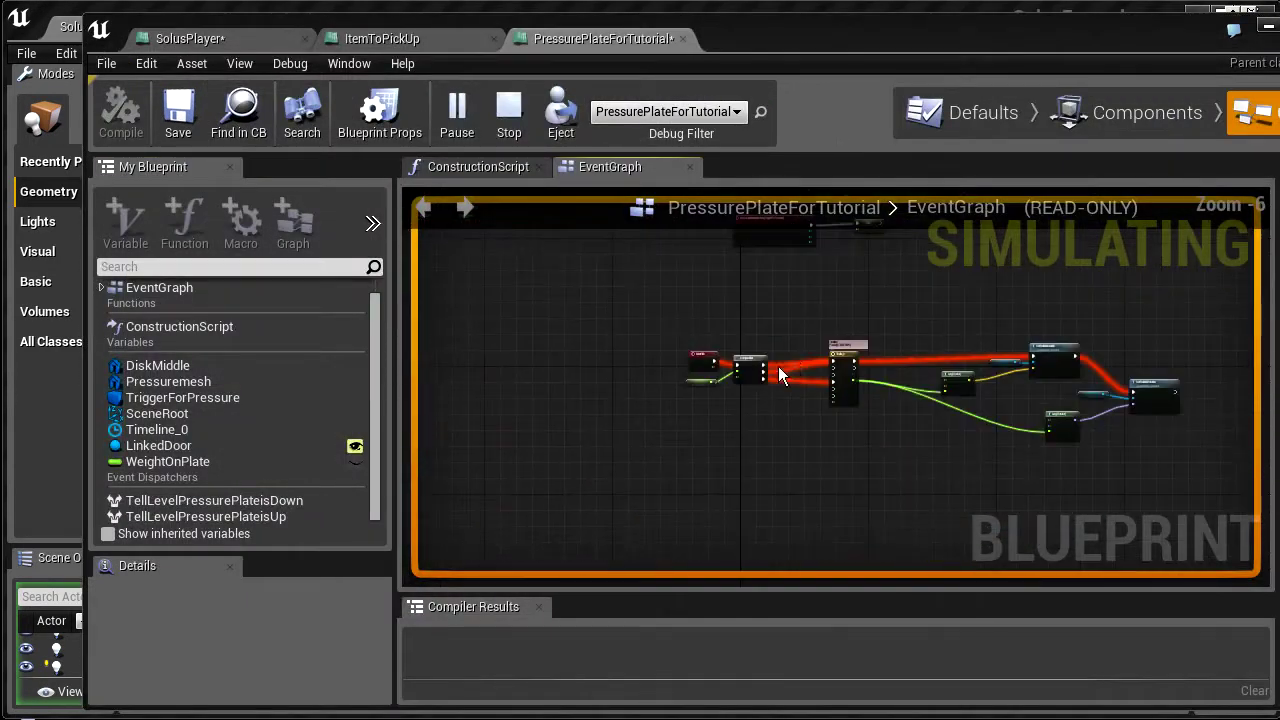
scroll(780, 375, "up", 6)
scroll(940, 352, "down", 6)
scroll(1103, 330, "up", 1)
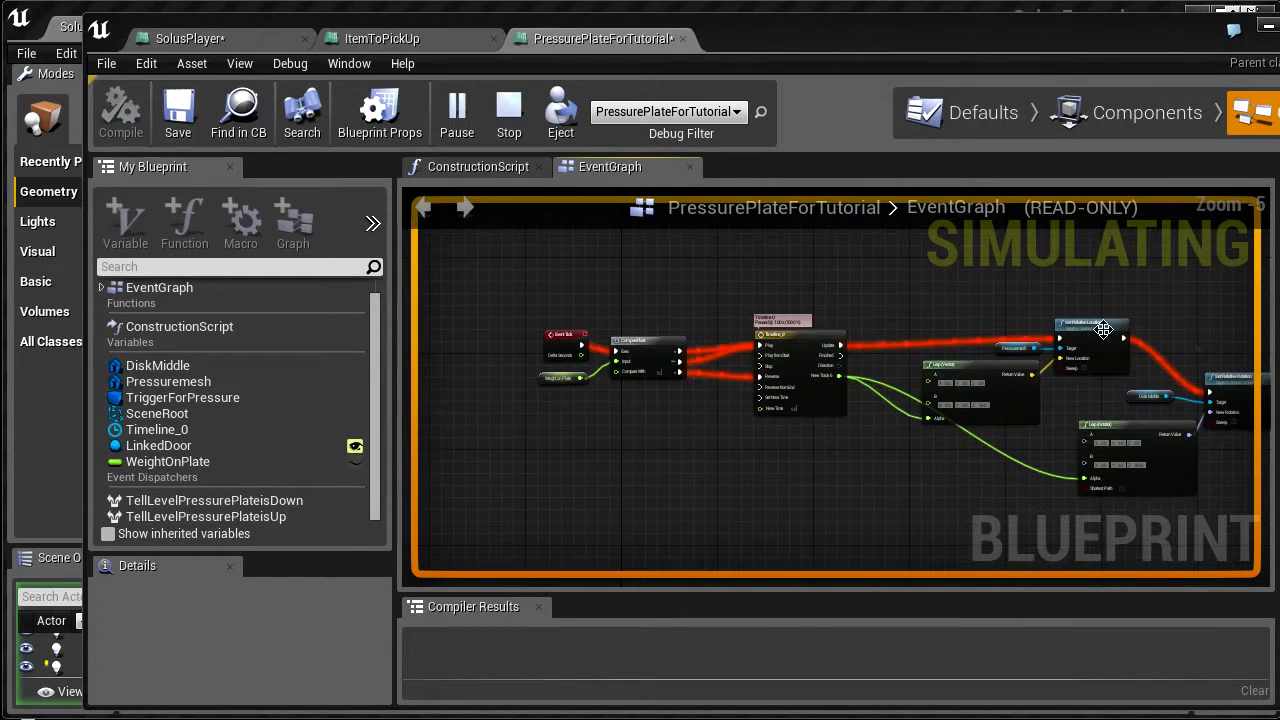
scroll(625, 362, "up", 5)
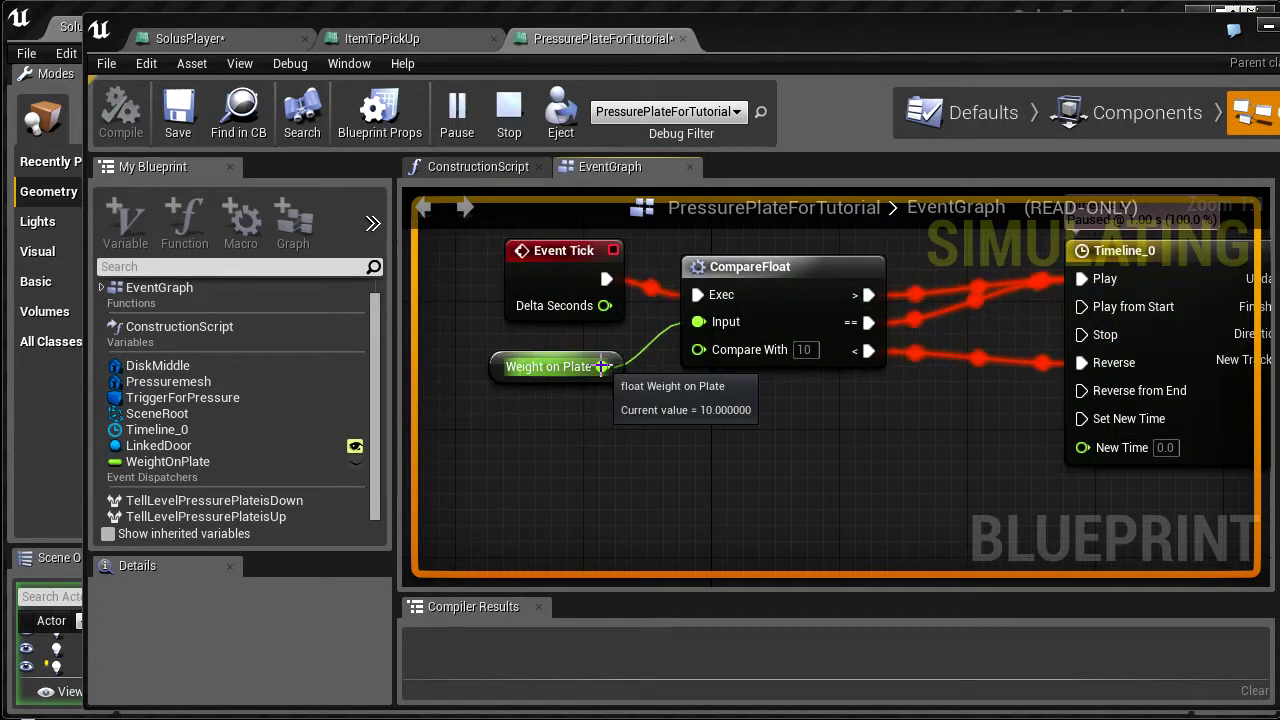
scroll(602, 366, "down", 7)
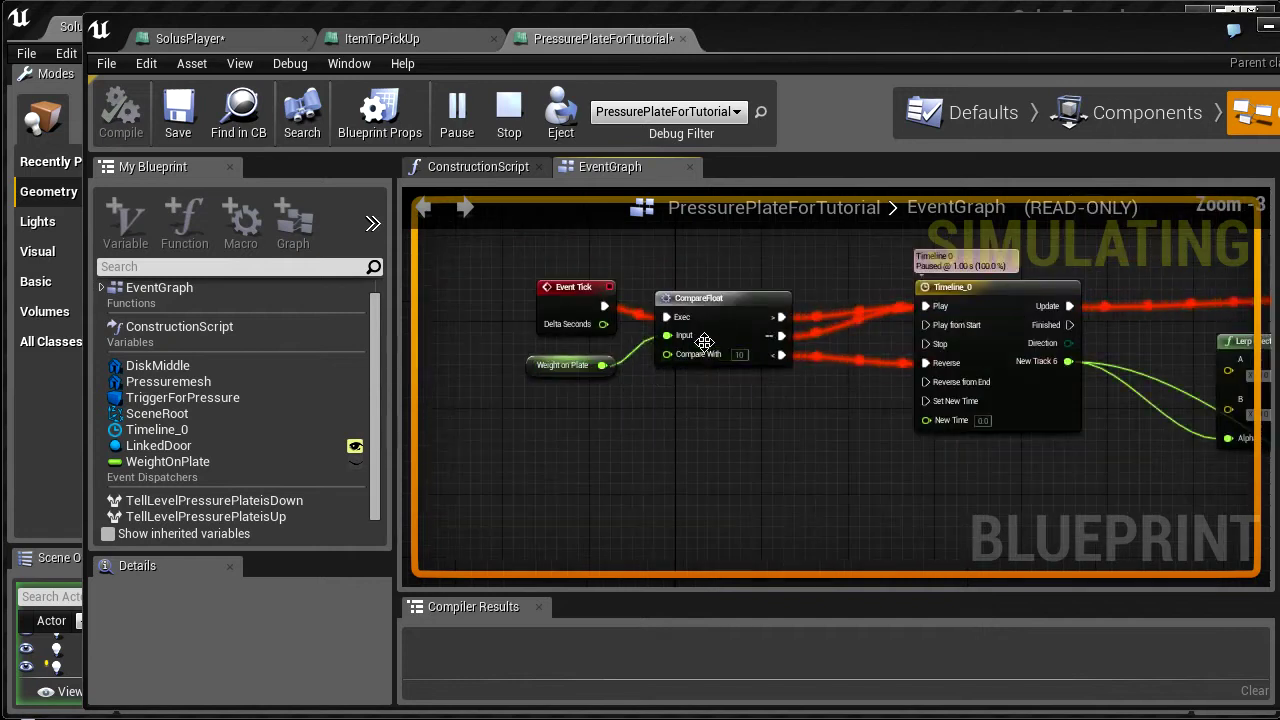
Uncover the running game, pick up a rock, drop it on the pressure plate, step back off the plate, and end the play session
left_click_drag(814, 38, 1279, 39)
left_click(1044, 384)
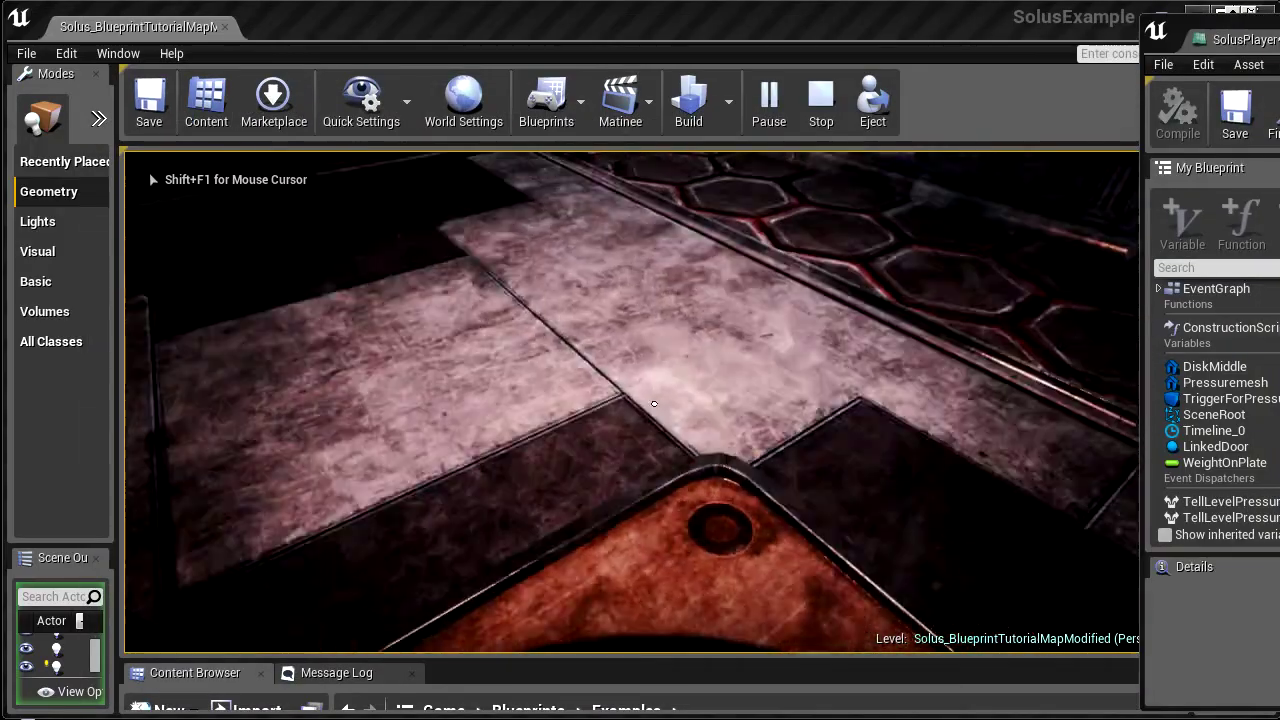
key("w")
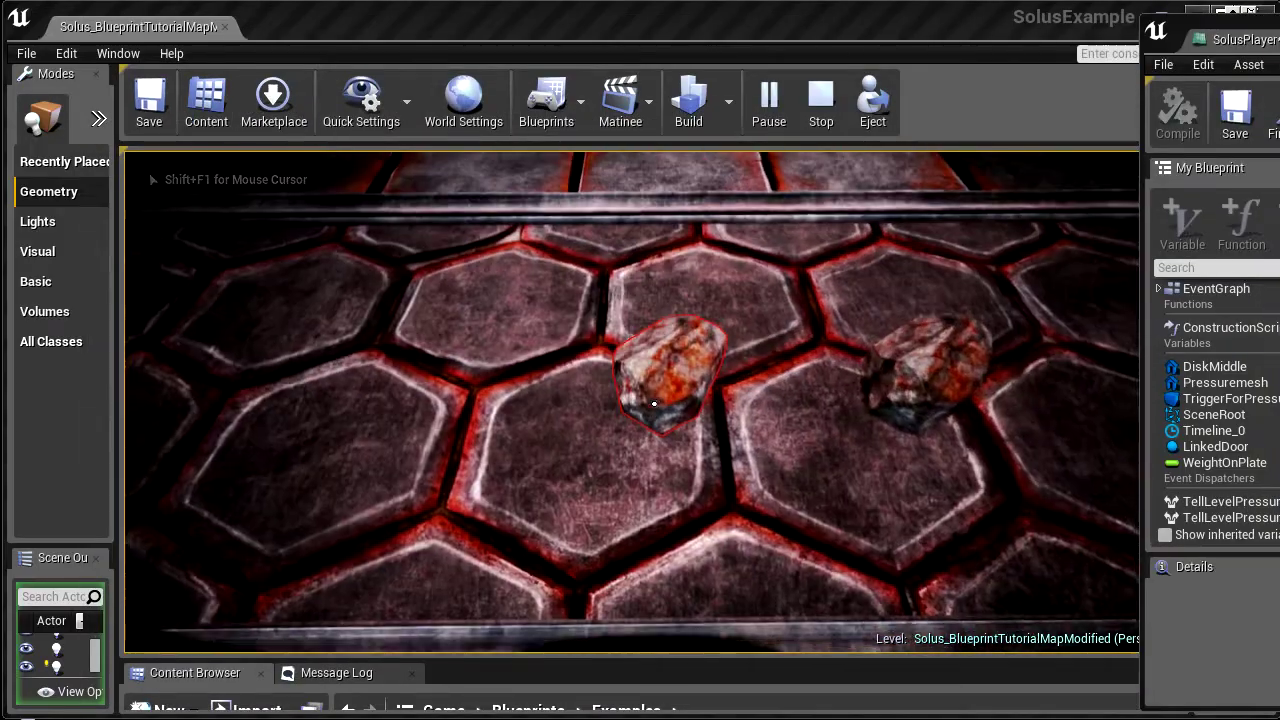
key("shift+F1")
left_click(977, 316)
key("w")
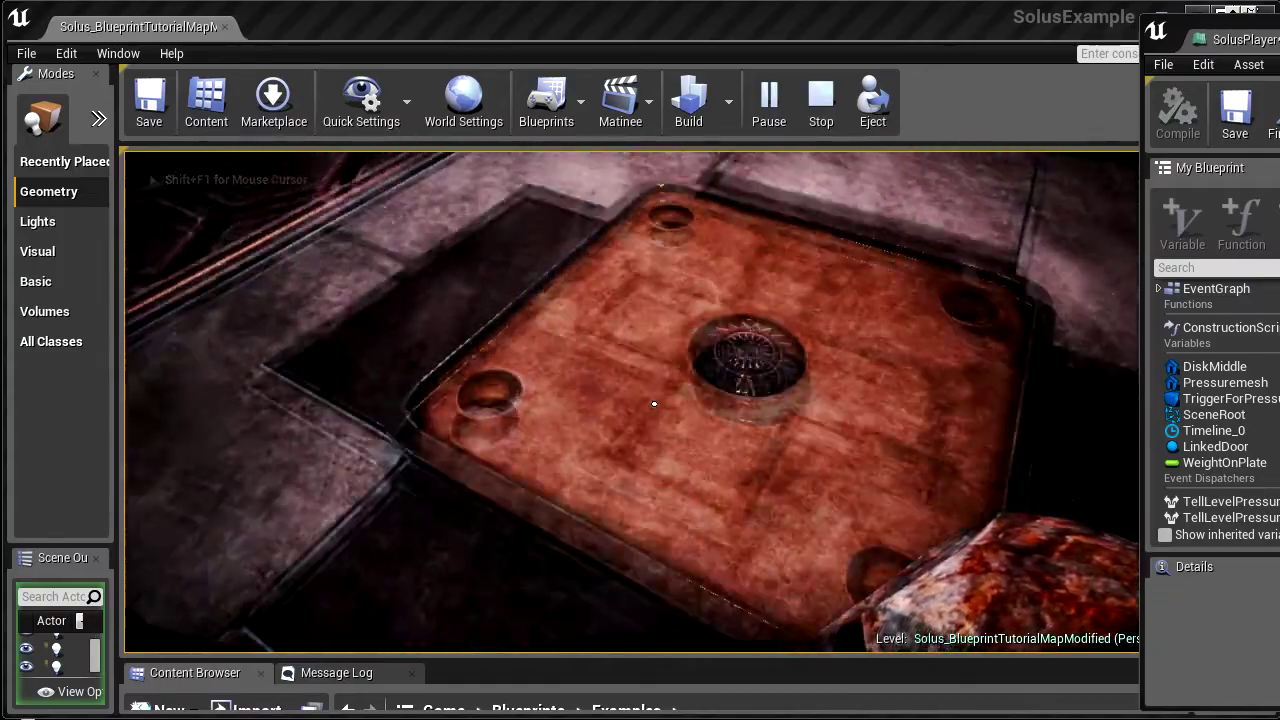
left_click(654, 404)
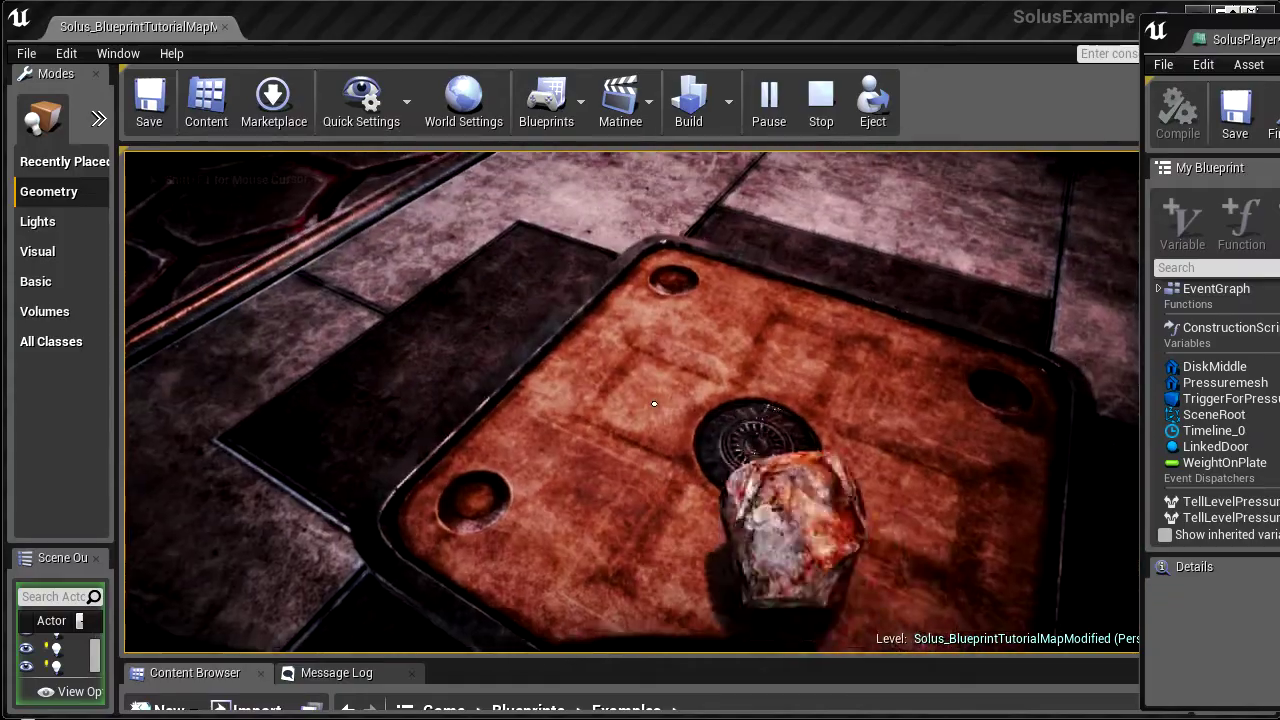
key("s")
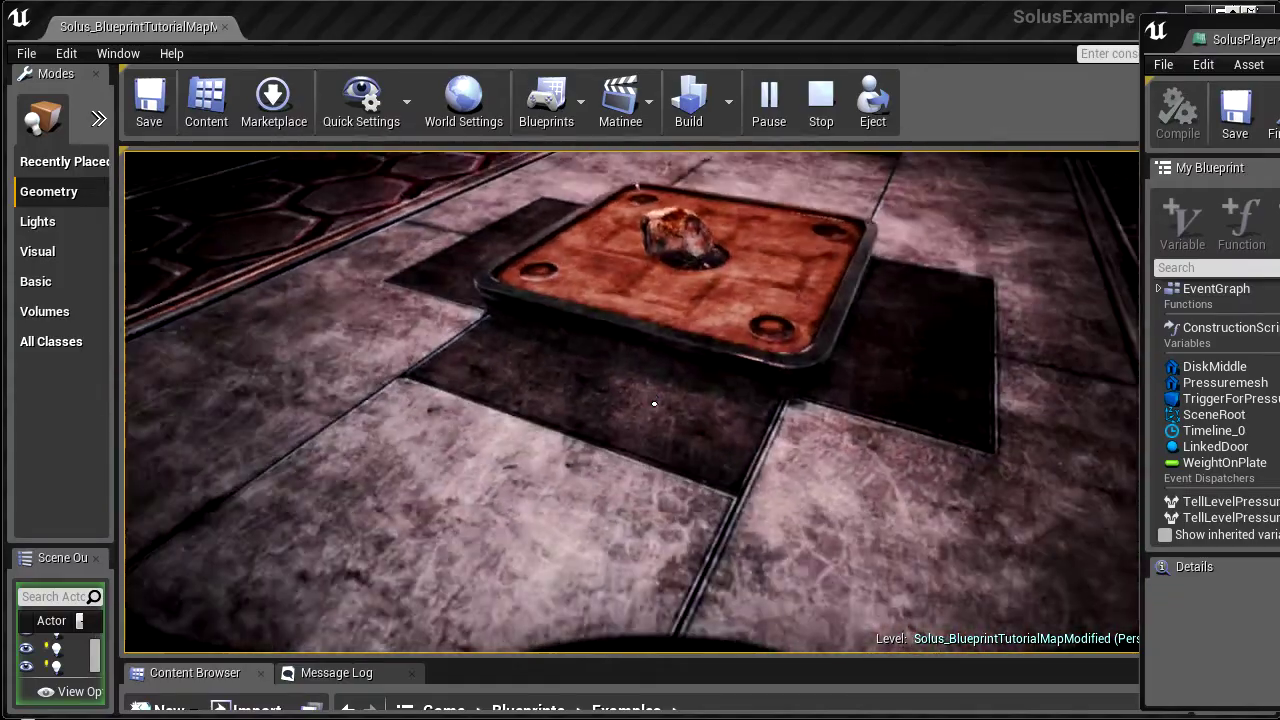
key("Escape")
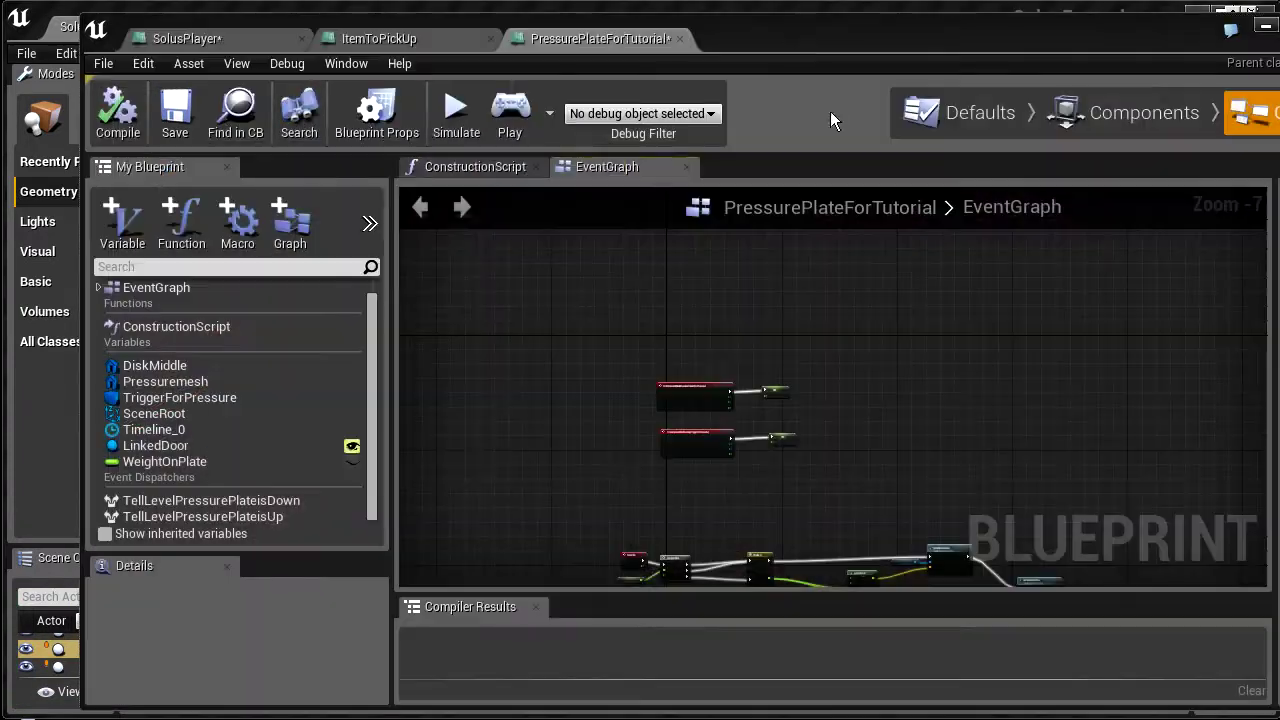
Examine the begin-overlap and end-overlap events with their Weight on Plate setters, plus the collision settings of the TriggerForPressure component
scroll(846, 269, "up", 2)
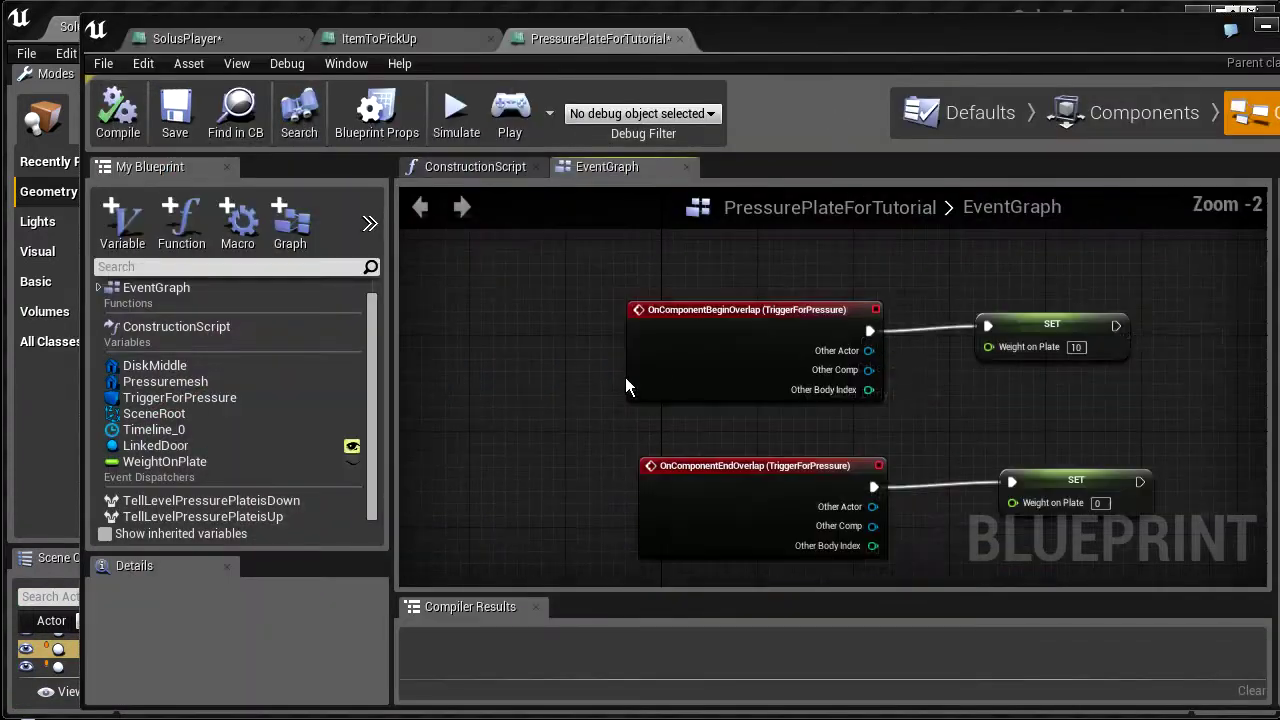
scroll(627, 387, "up", 2)
left_click(920, 290)
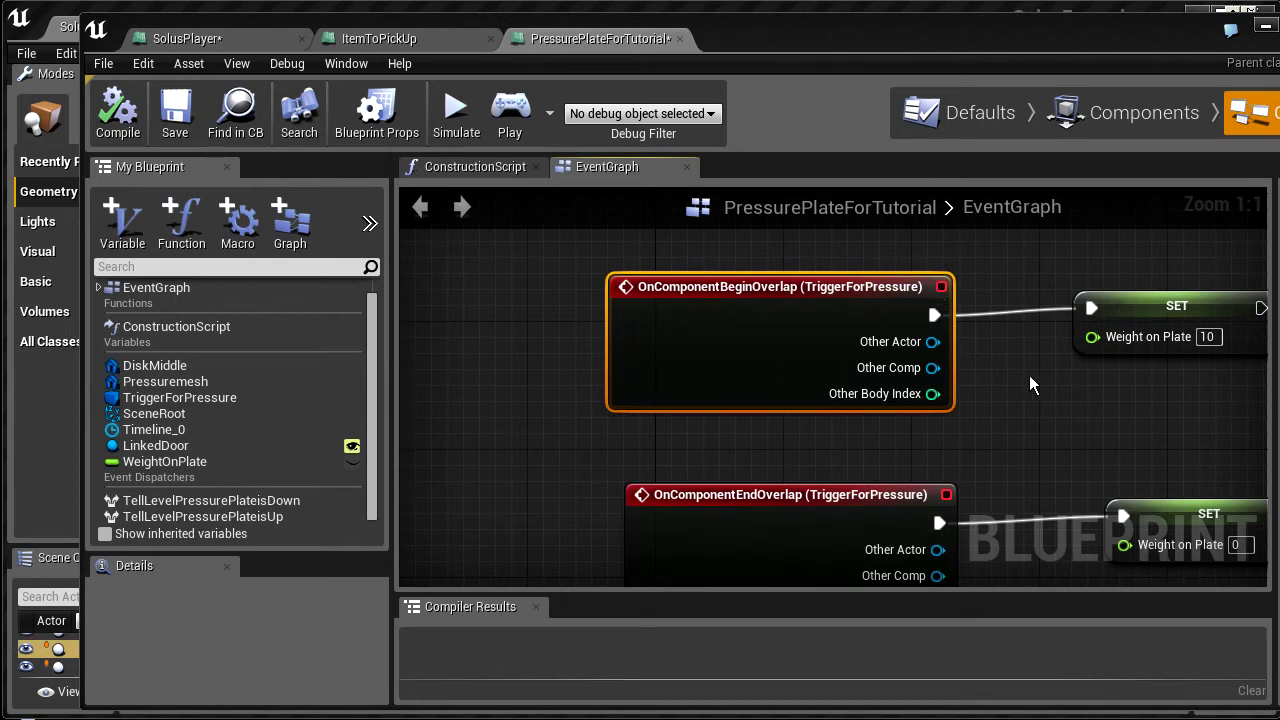
right_click_drag(1032, 385, 832, 389)
left_click(946, 330)
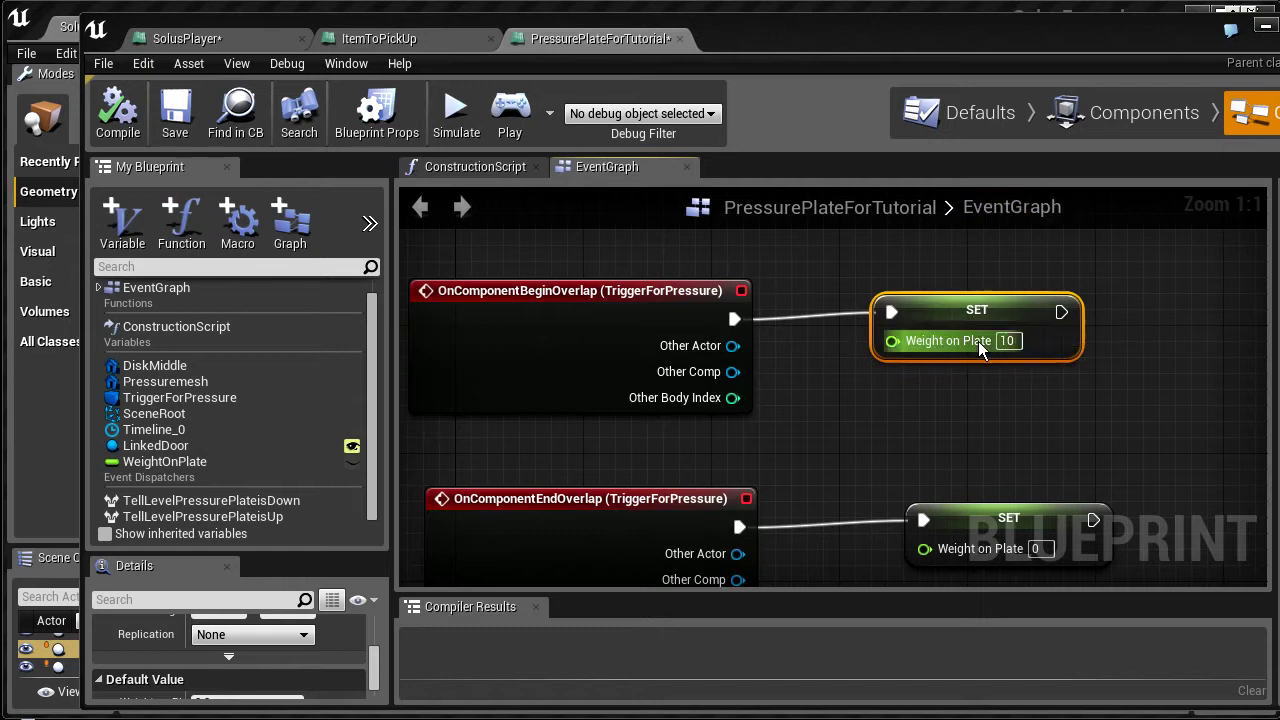
left_click(1106, 133)
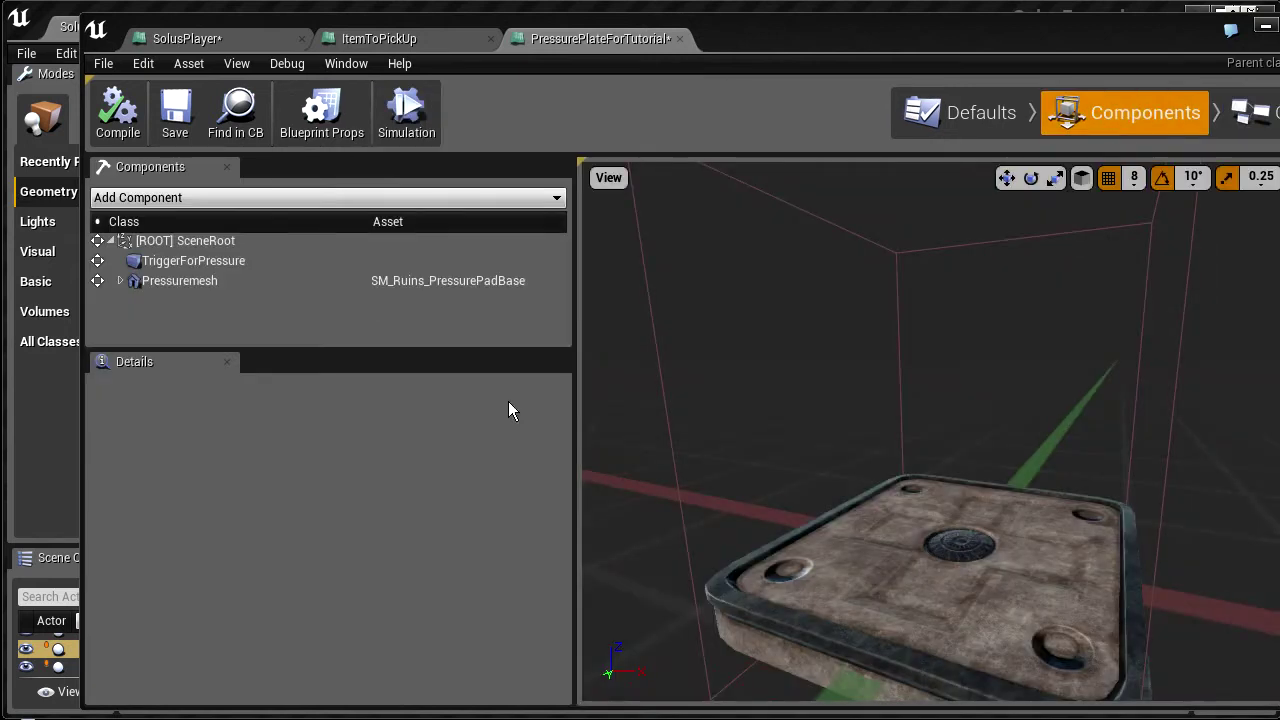
left_click(190, 261)
scroll(378, 526, "down", 5)
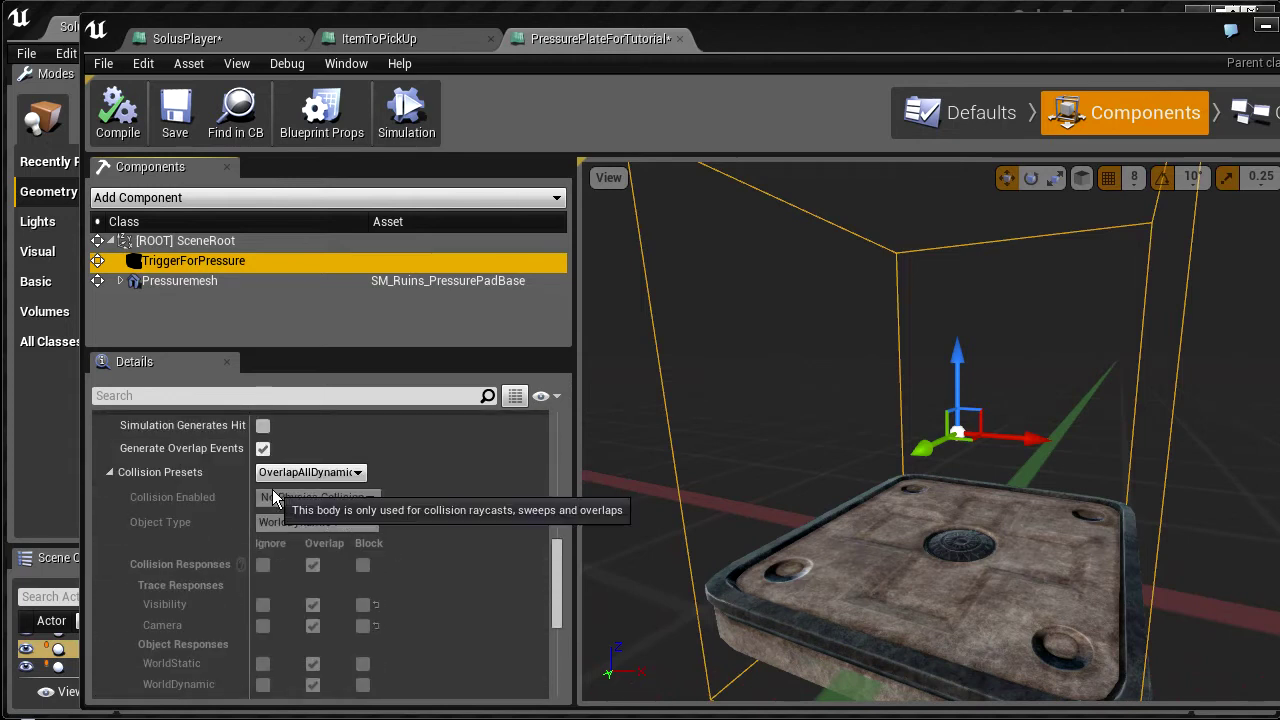
scroll(345, 509, "down", 5)
scroll(347, 563, "up", 7)
scroll(346, 581, "up", 3)
scroll(349, 586, "down", 2)
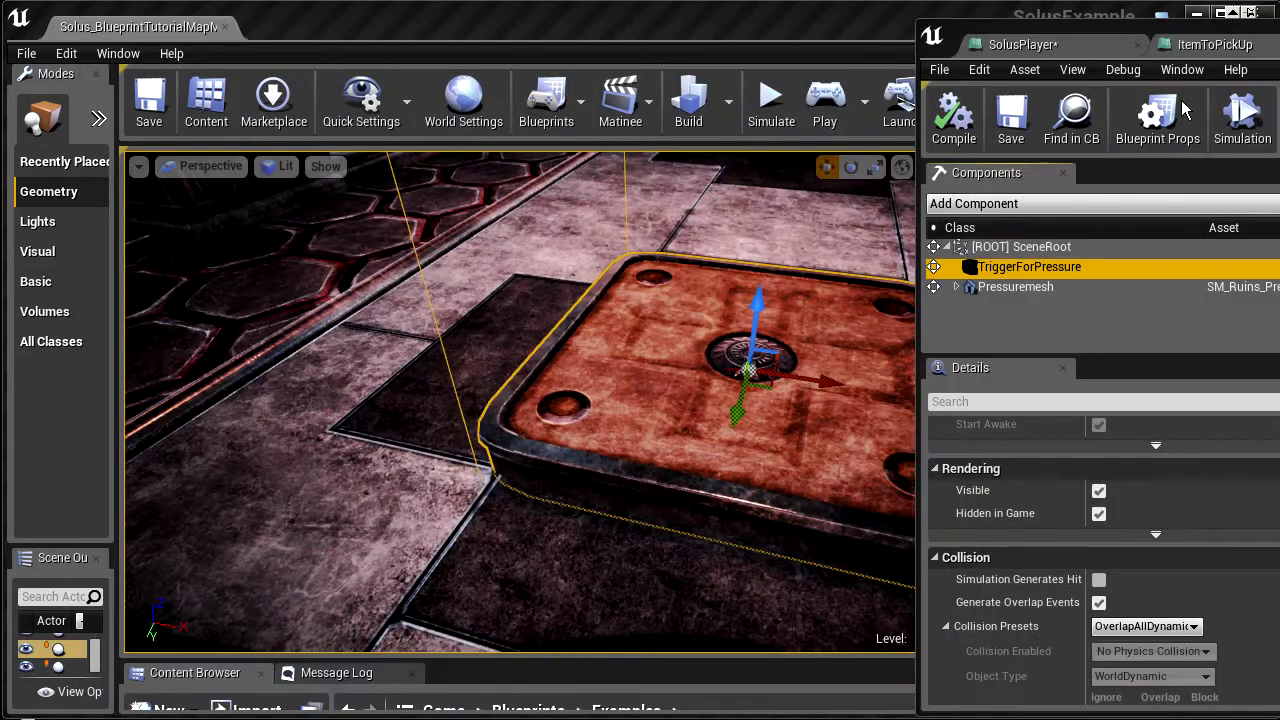
Look over the custom events in the ItemToPickUp graph and return to the PressurePlateForTutorial event graph
left_click(1230, 45)
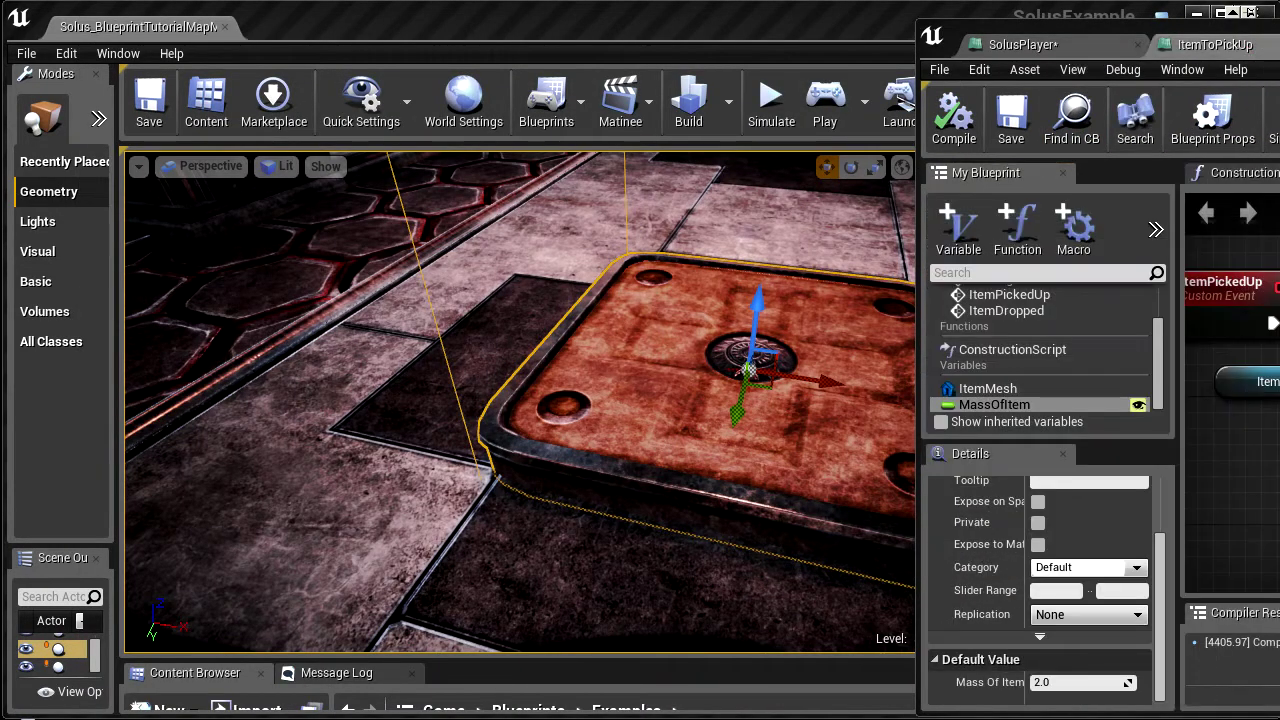
left_click_drag(1232, 28, 685, 33)
right_click_drag(820, 375, 923, 546)
right_click_drag(912, 250, 994, 509)
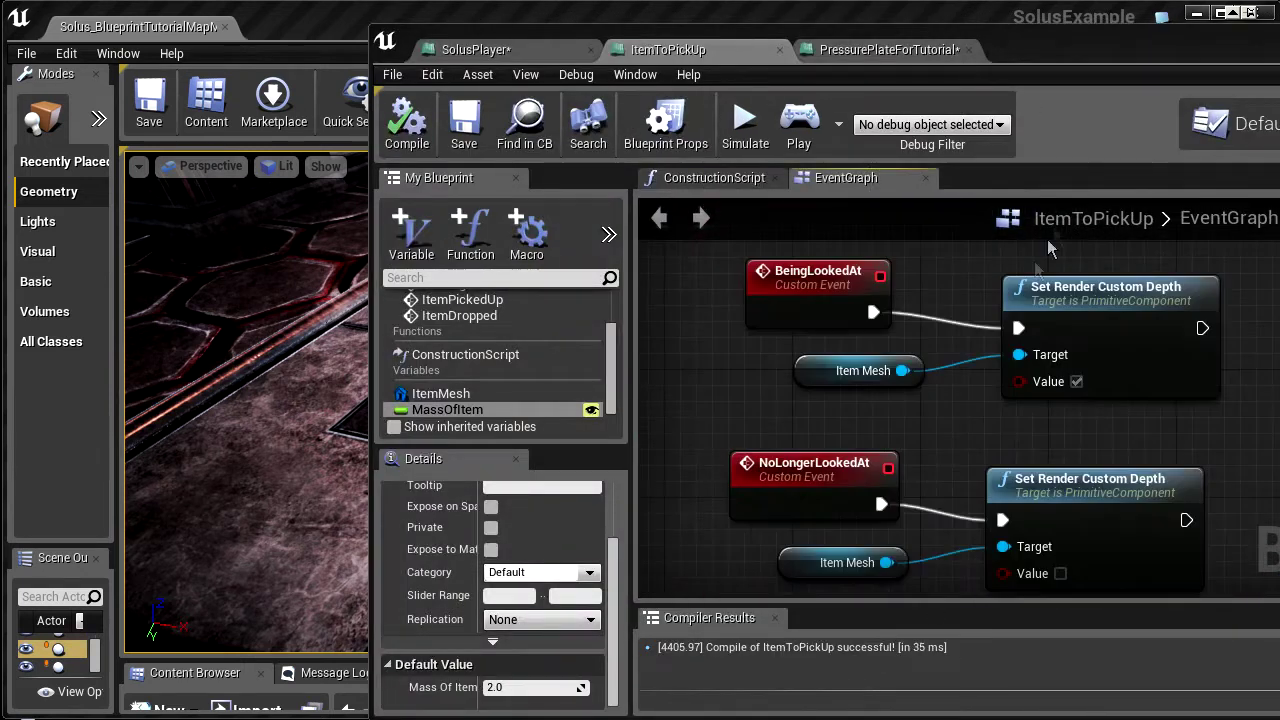
scroll(940, 370, "down", 5)
left_click(484, 58)
left_click(948, 54)
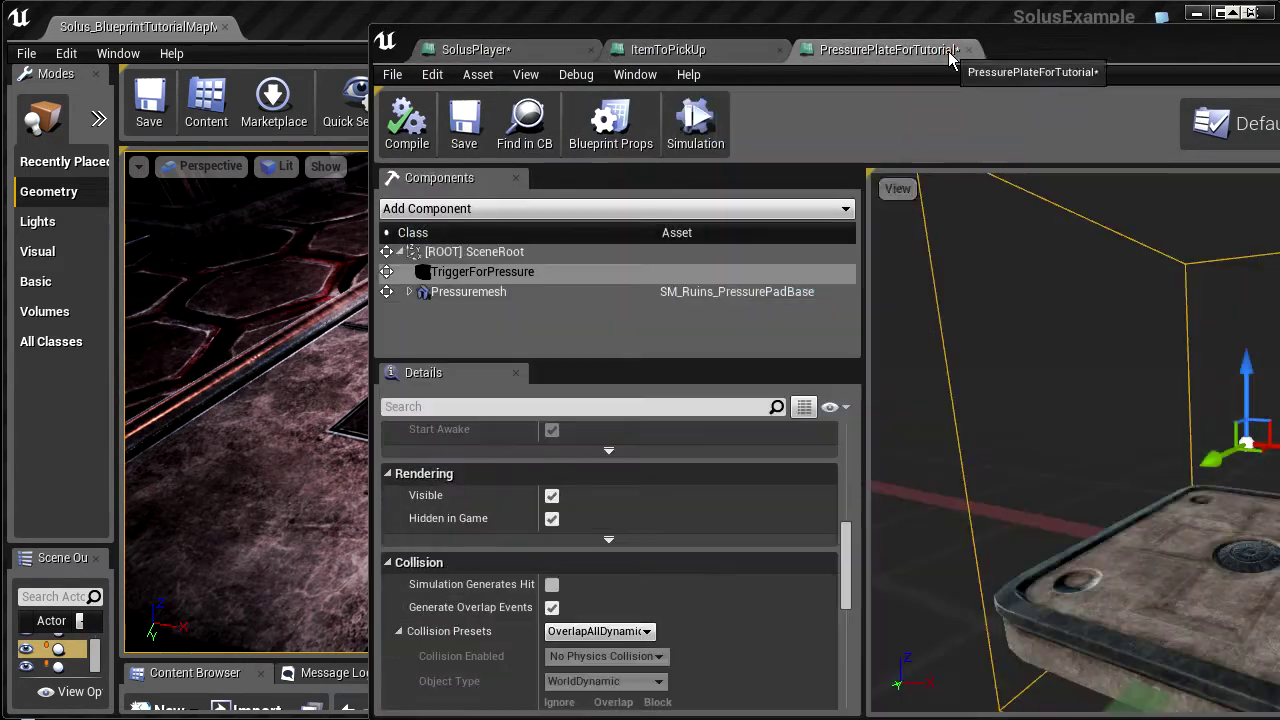
left_click(1279, 124)
Play the level with the blueprint graph kept beside the viewport, pick up a rock, and drop it on the pressure plate
left_click_drag(1100, 45, 1279, 76)
left_click(822, 108)
left_click(467, 356)
key("w")
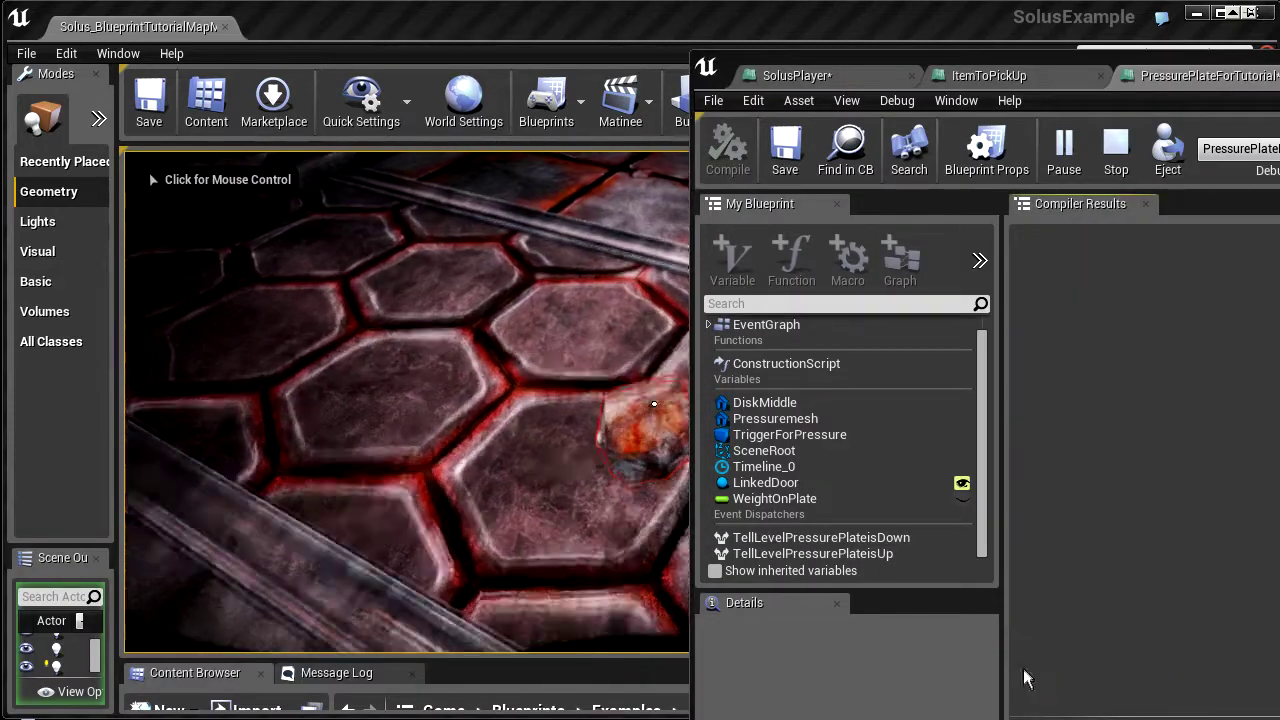
left_click(654, 404)
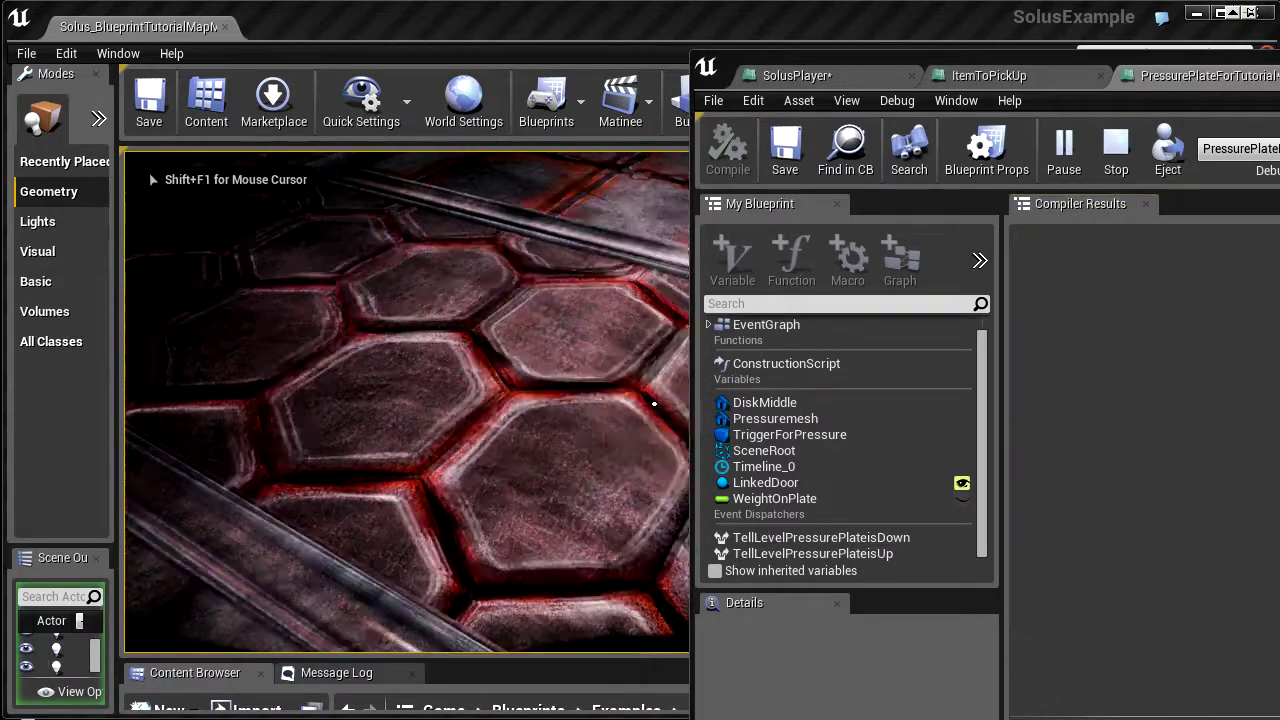
key("w")
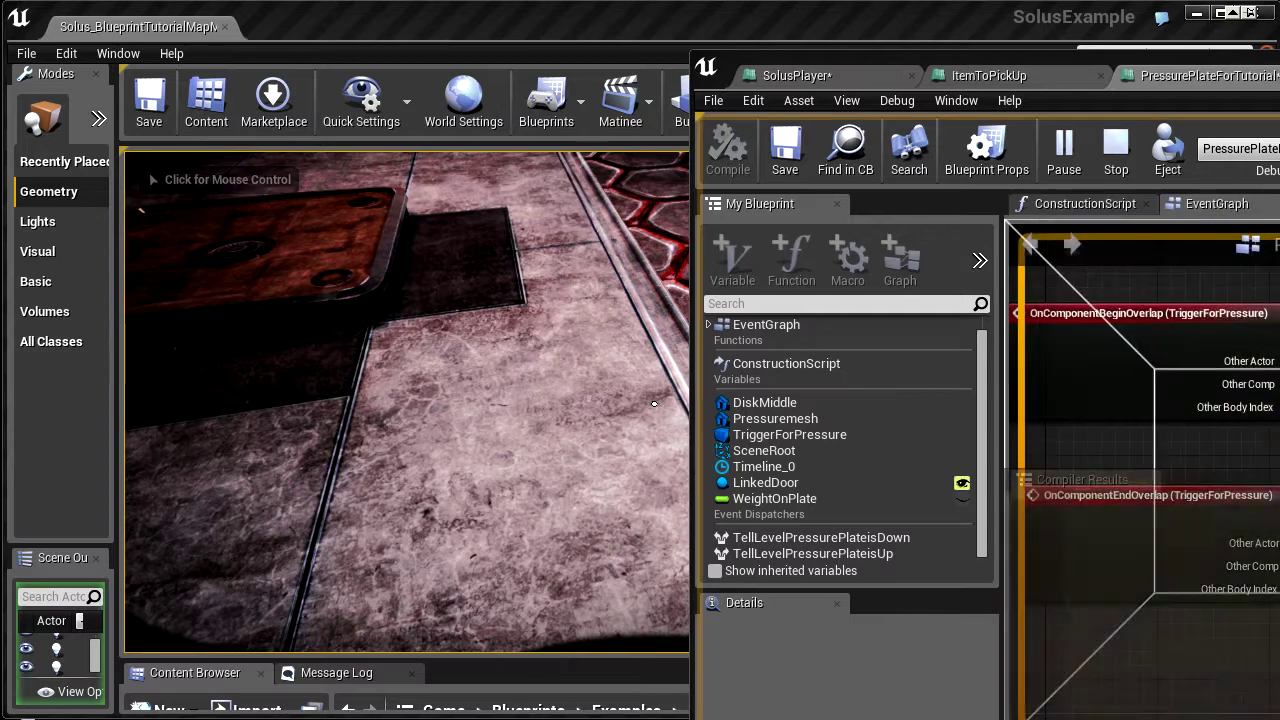
left_click(654, 404)
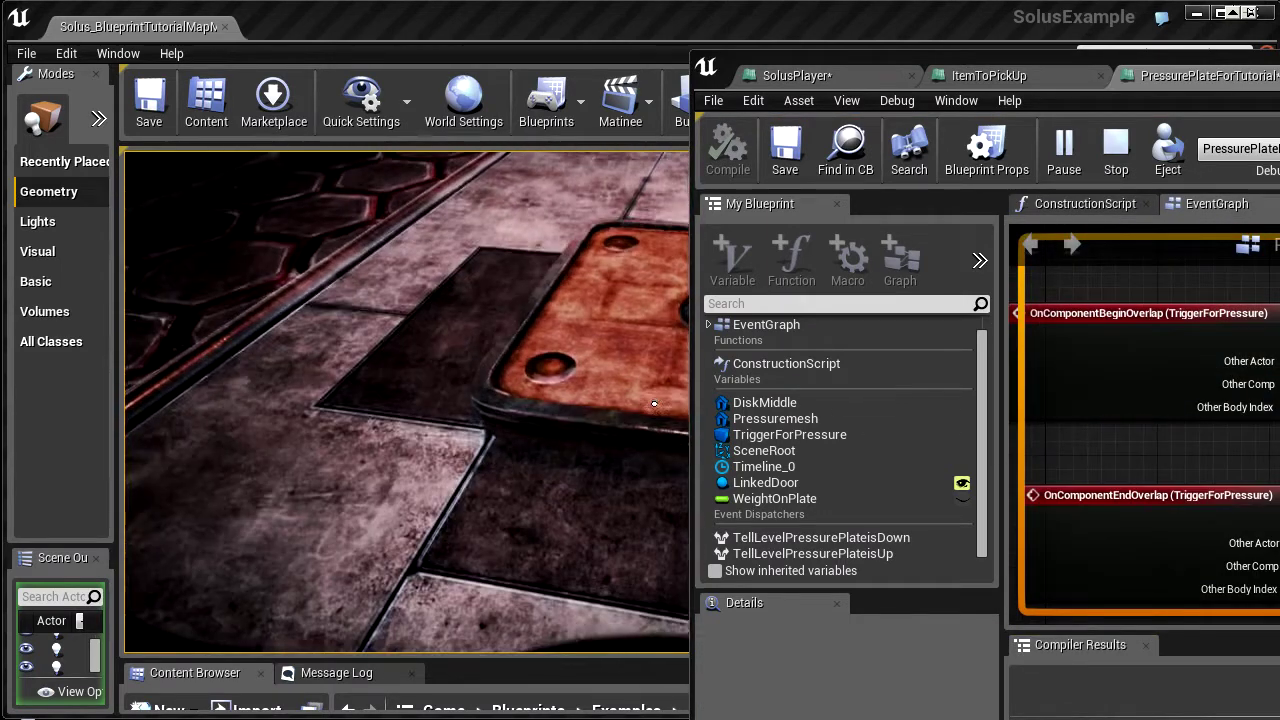
left_click(654, 404)
Walk off and onto the pressure plate repeatedly while the rock lies on it, and stop the play session
key("s")
key("w")
key("w")
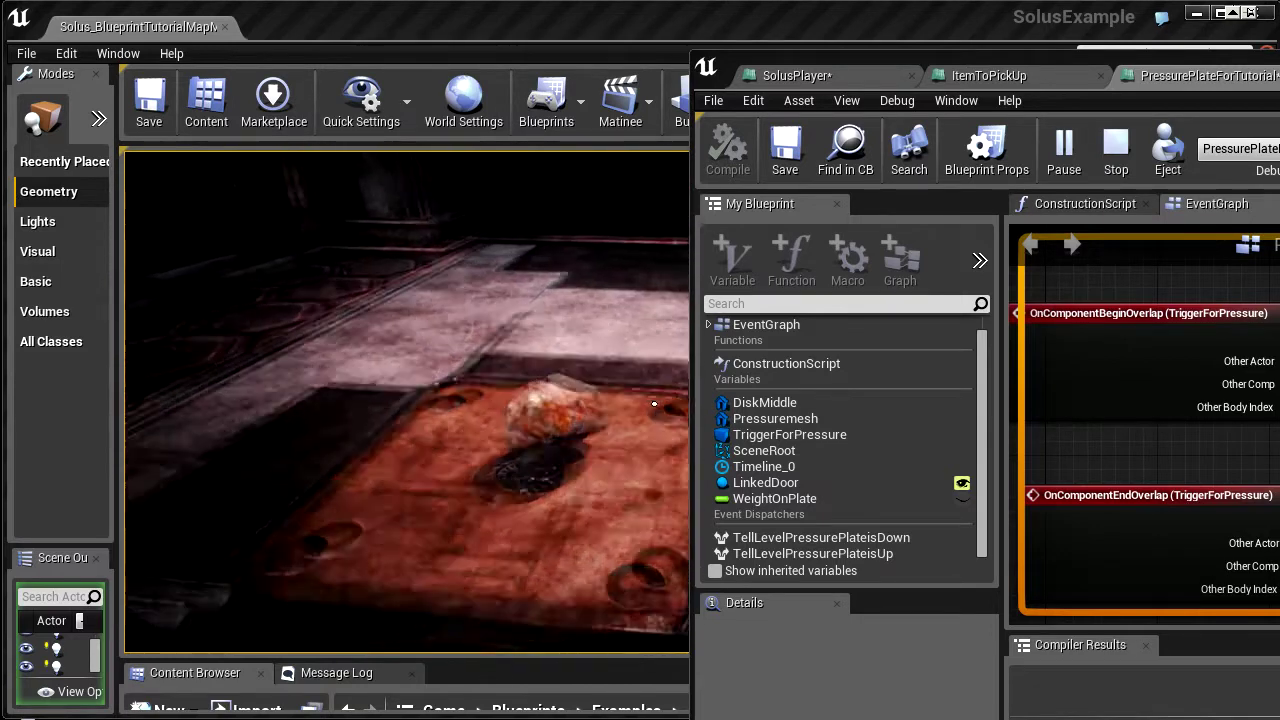
key("s")
key("w")
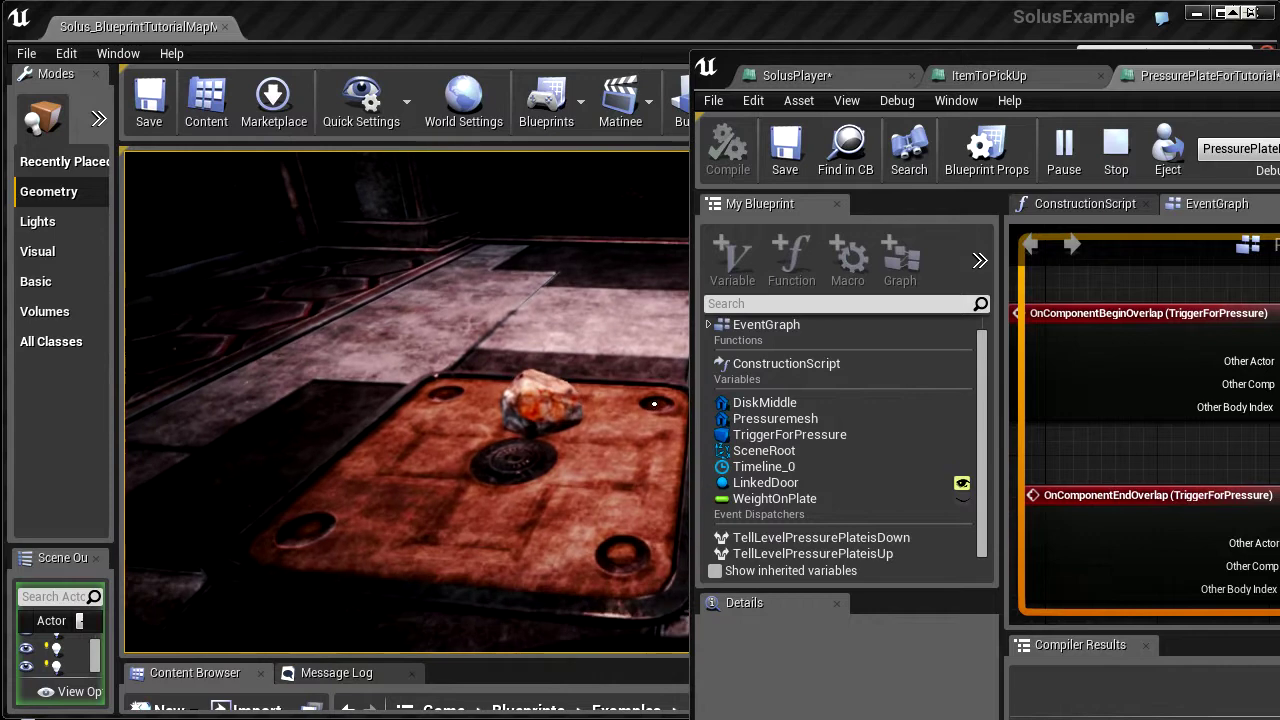
key("s")
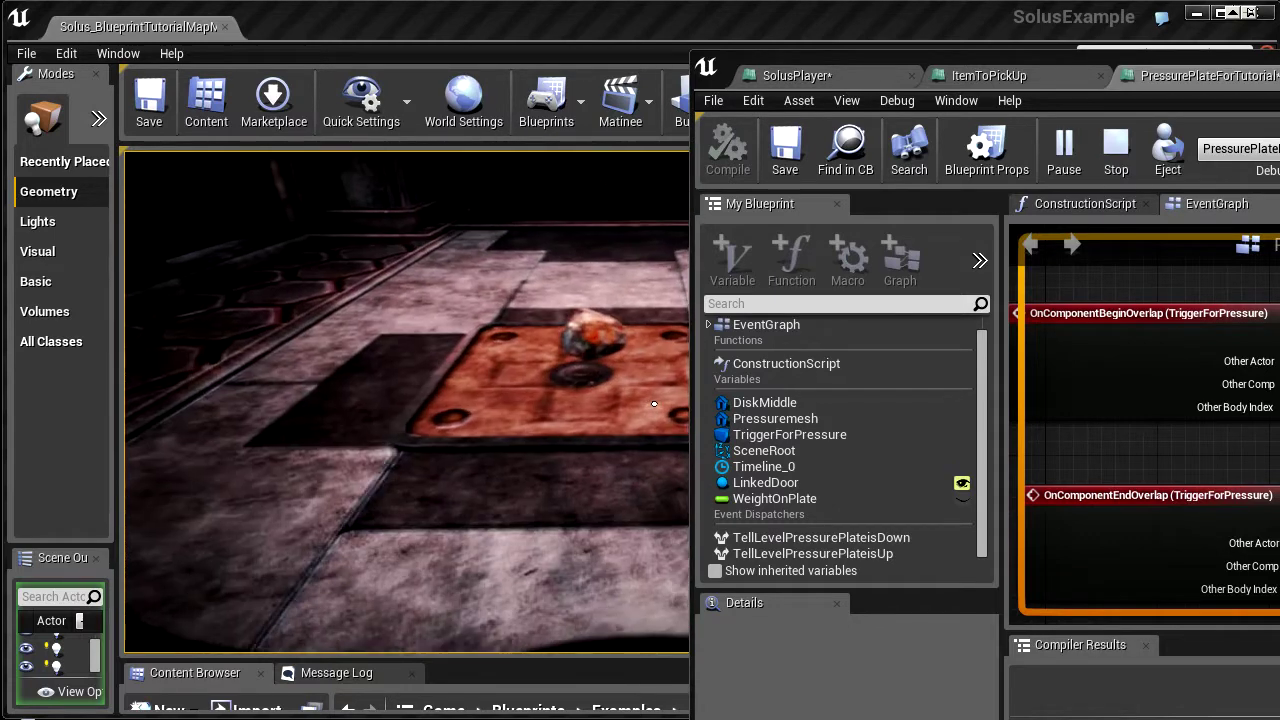
key("w")
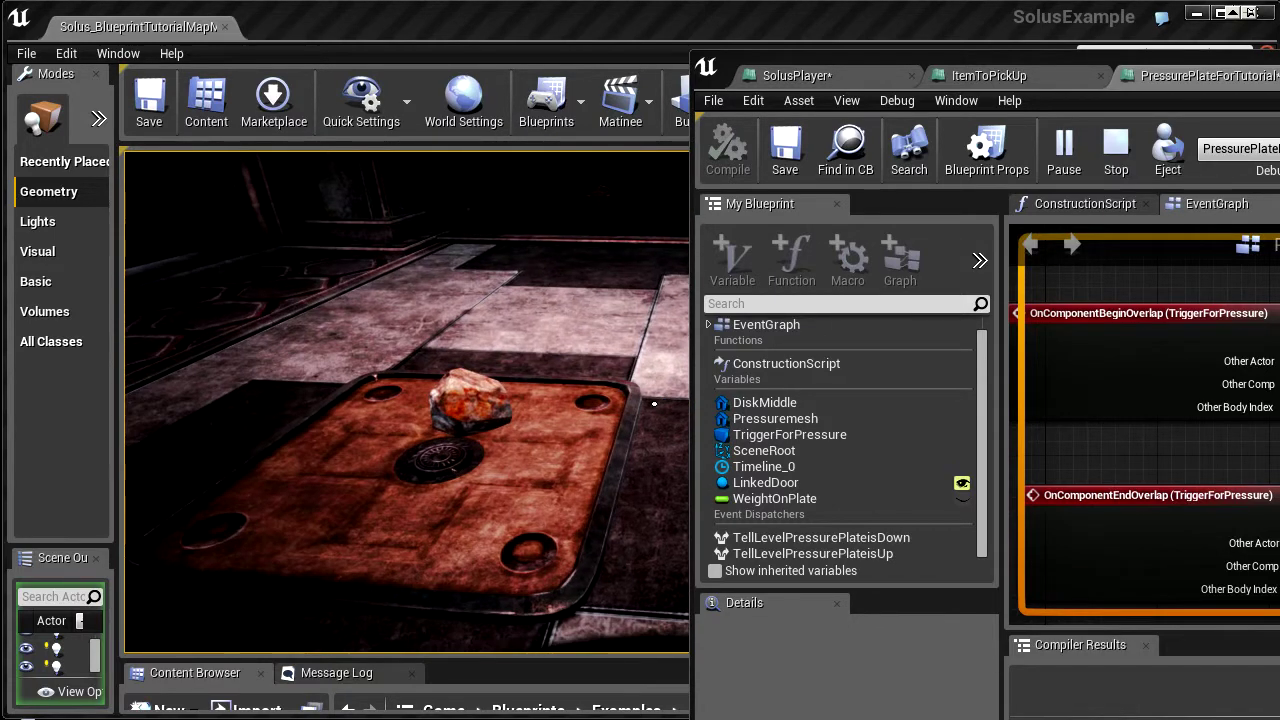
key("Escape")
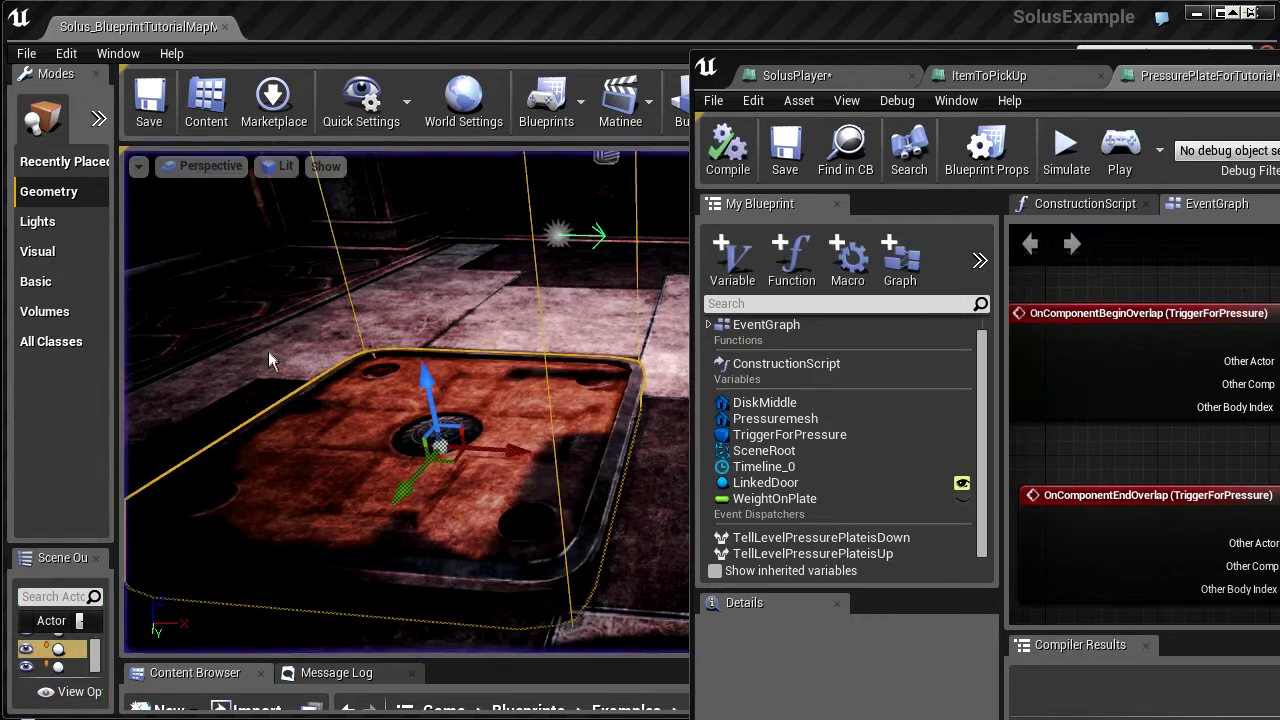
Bring the blueprint graph back into view and move the begin-overlap Weight on Plate setter up and away from its event
left_click_drag(1279, 76, 770, 46)
right_click_drag(907, 356, 697, 378)
right_click_drag(463, 366, 554, 366)
left_click_drag(491, 344, 840, 400)
left_click_drag(606, 490, 901, 356)
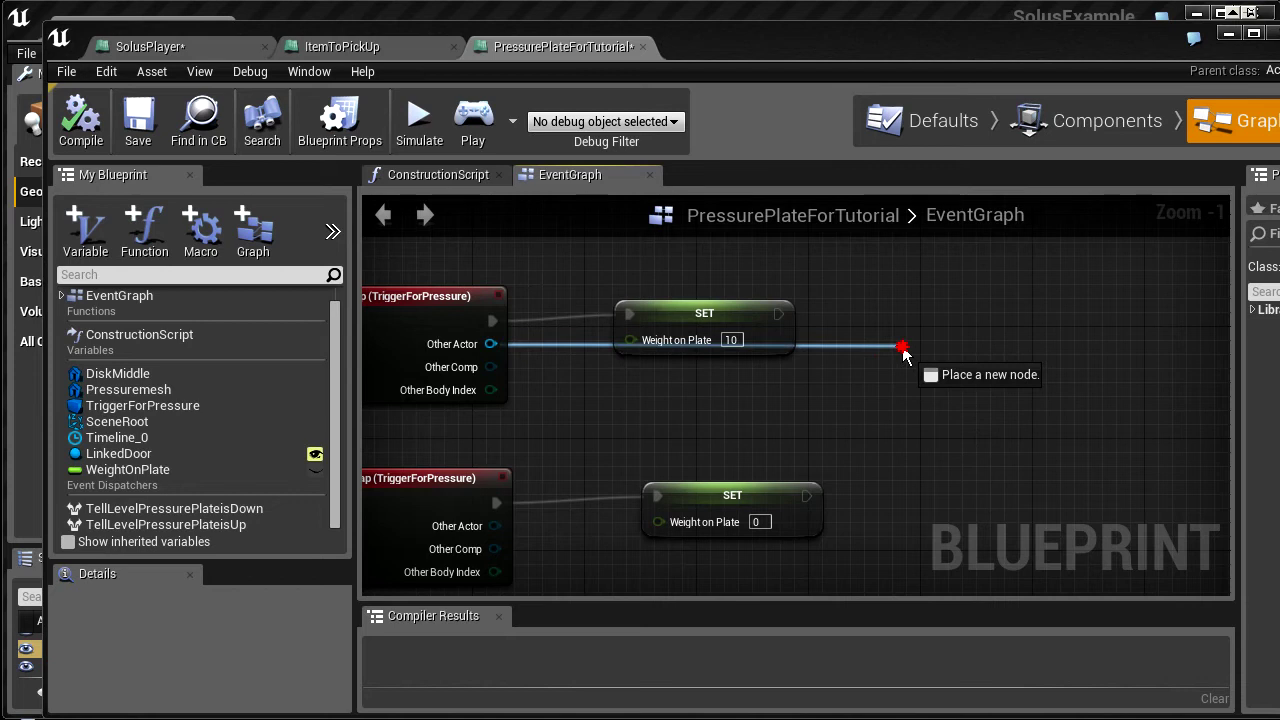
left_click_drag(897, 352, 758, 405)
left_click(702, 307)
left_click_drag(682, 316, 990, 246)
Add an Equal (Object) node from the Other Actor output of OnComponentBeginOverlap and place it just beyond the event
left_click_drag(492, 345, 790, 327)
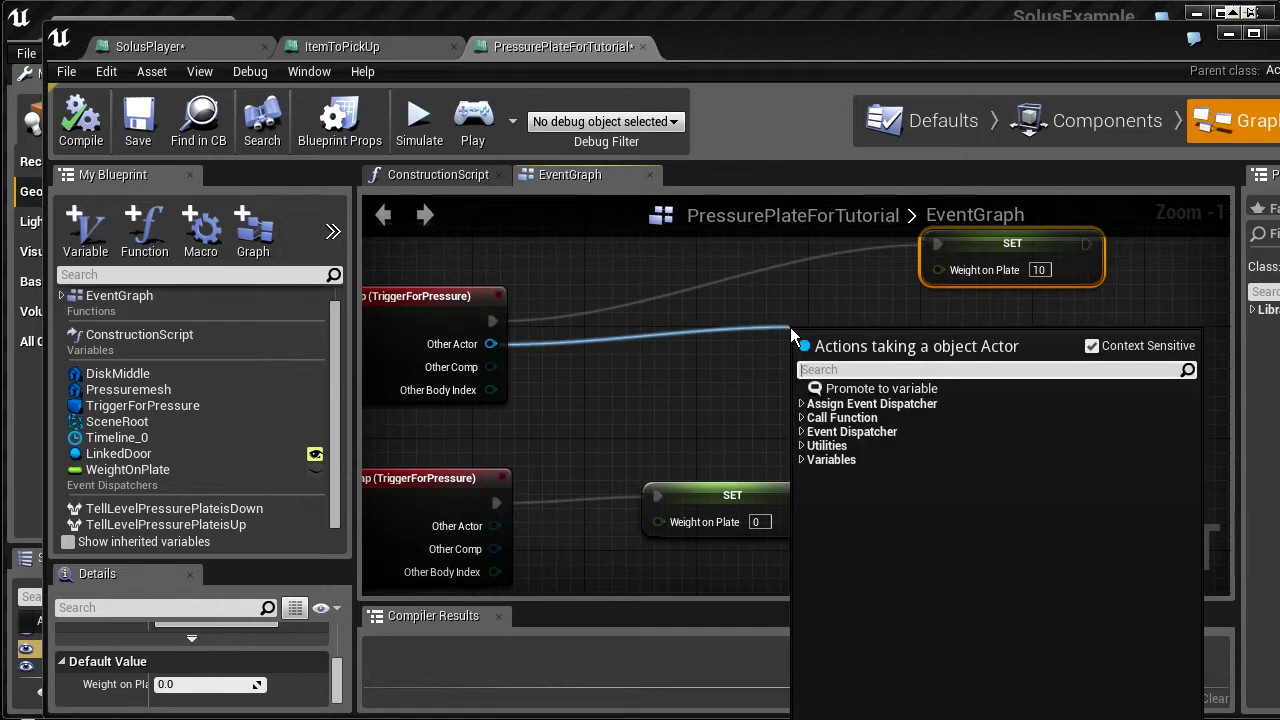
type("compar")
key("BackSpace")
key("BackSpace")
key("BackSpace")
key("BackSpace")
key("BackSpace")
key("BackSpace")
type("equal")
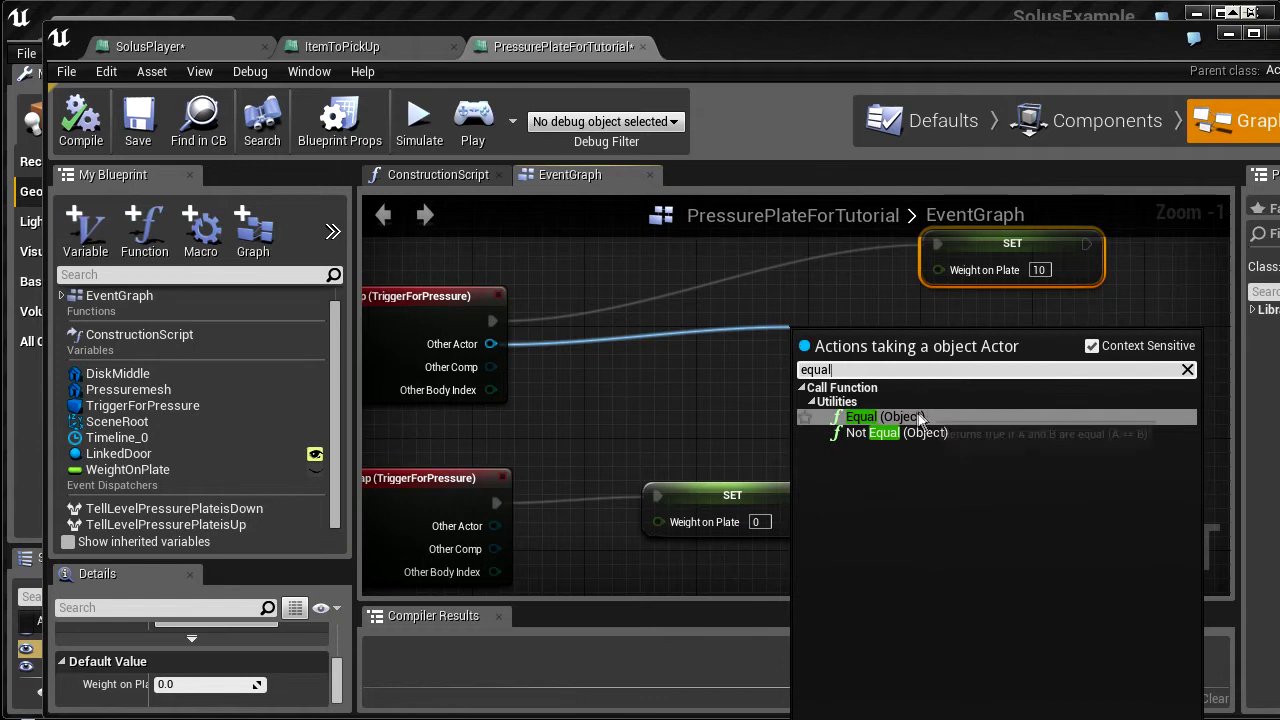
left_click(880, 417)
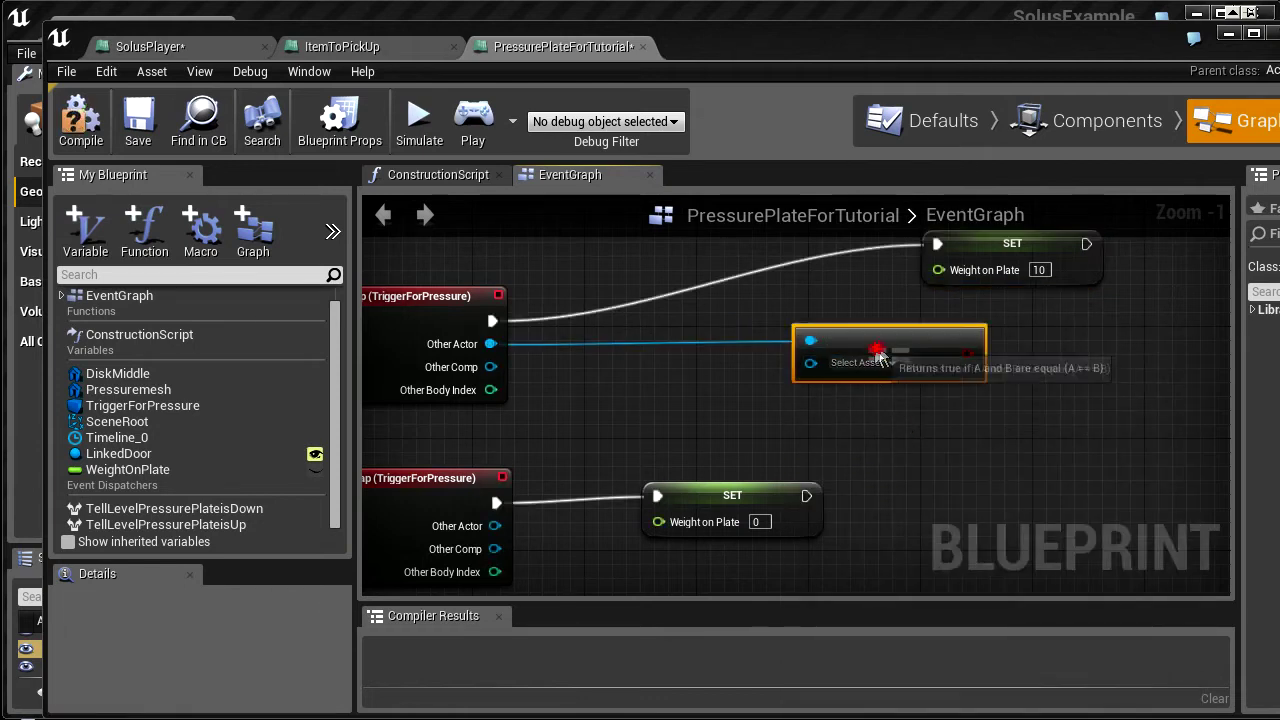
left_click_drag(877, 355, 736, 411)
Move the OnComponentEndOverlap event and its setter farther down to clear space below the begin-overlap event
right_click_drag(530, 444, 712, 399)
left_click_drag(888, 517, 629, 284)
right_click_drag(629, 284, 740, 571)
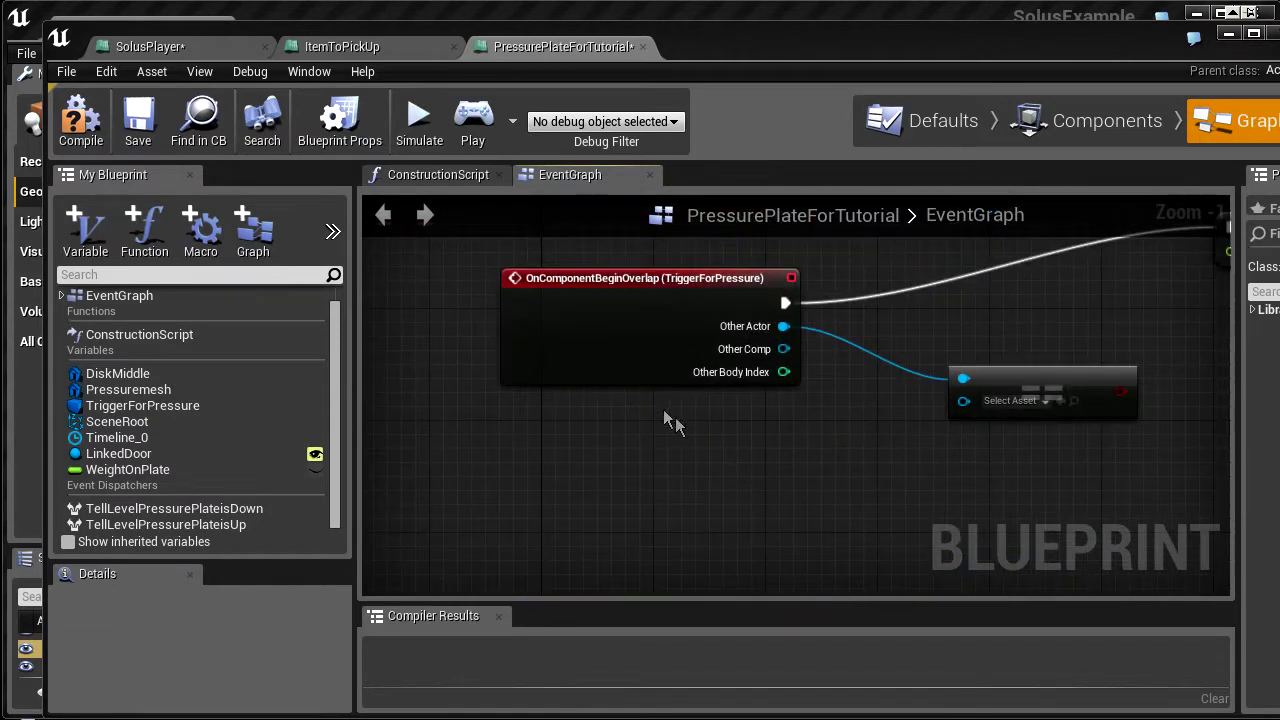
Add a Get Player Pawn node below OnComponentBeginOverlap and connect its Return Value to the second input of the Equal node
right_click(660, 409)
type("get play")
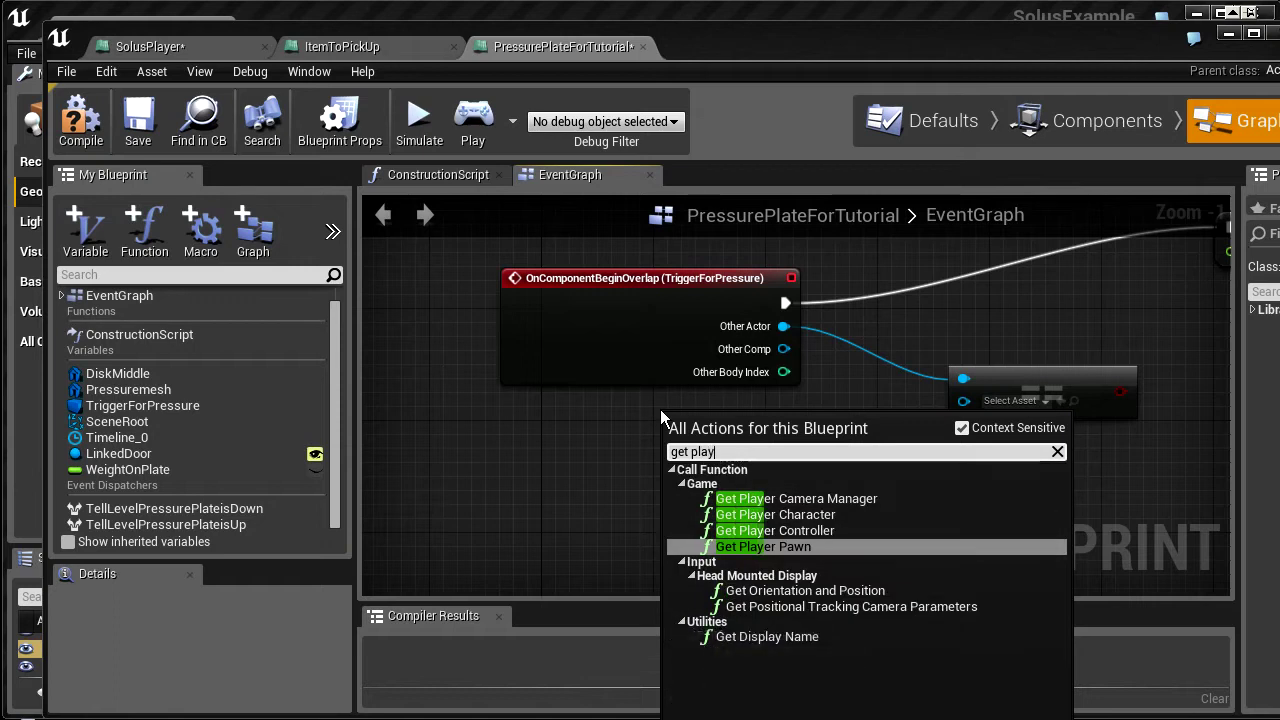
type("er pawn")
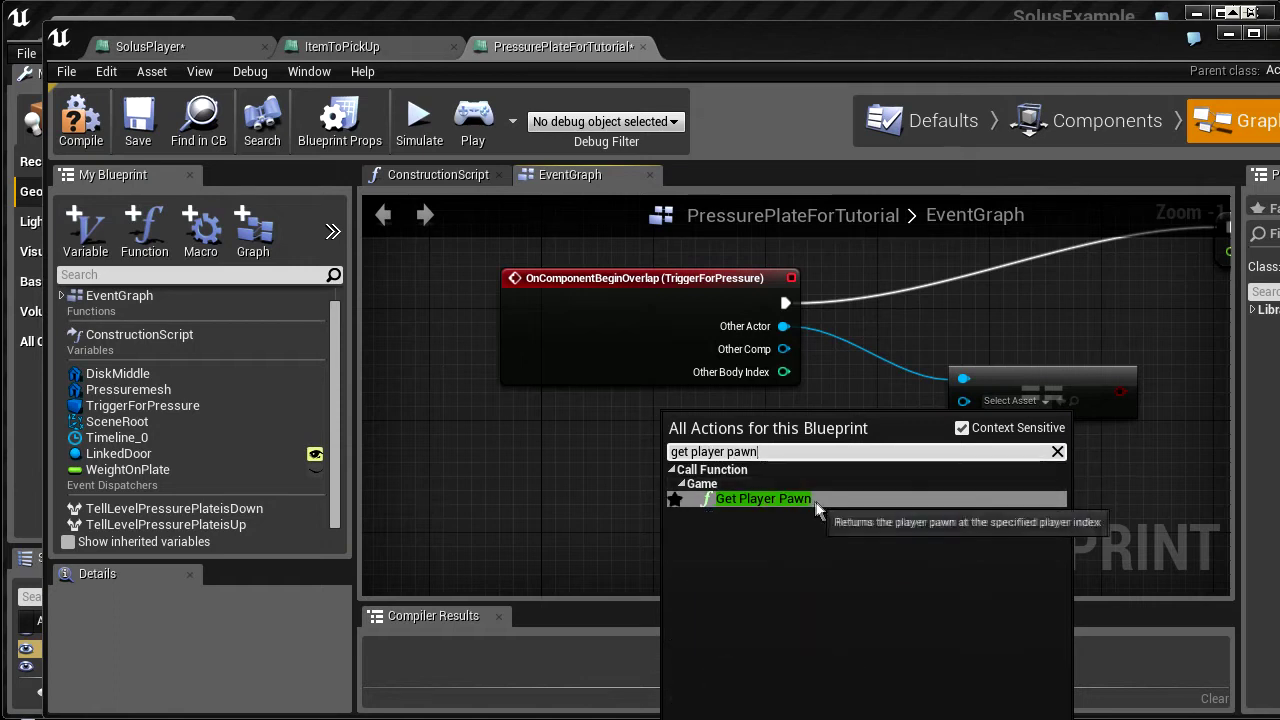
left_click(790, 498)
left_click_drag(859, 442, 965, 401)
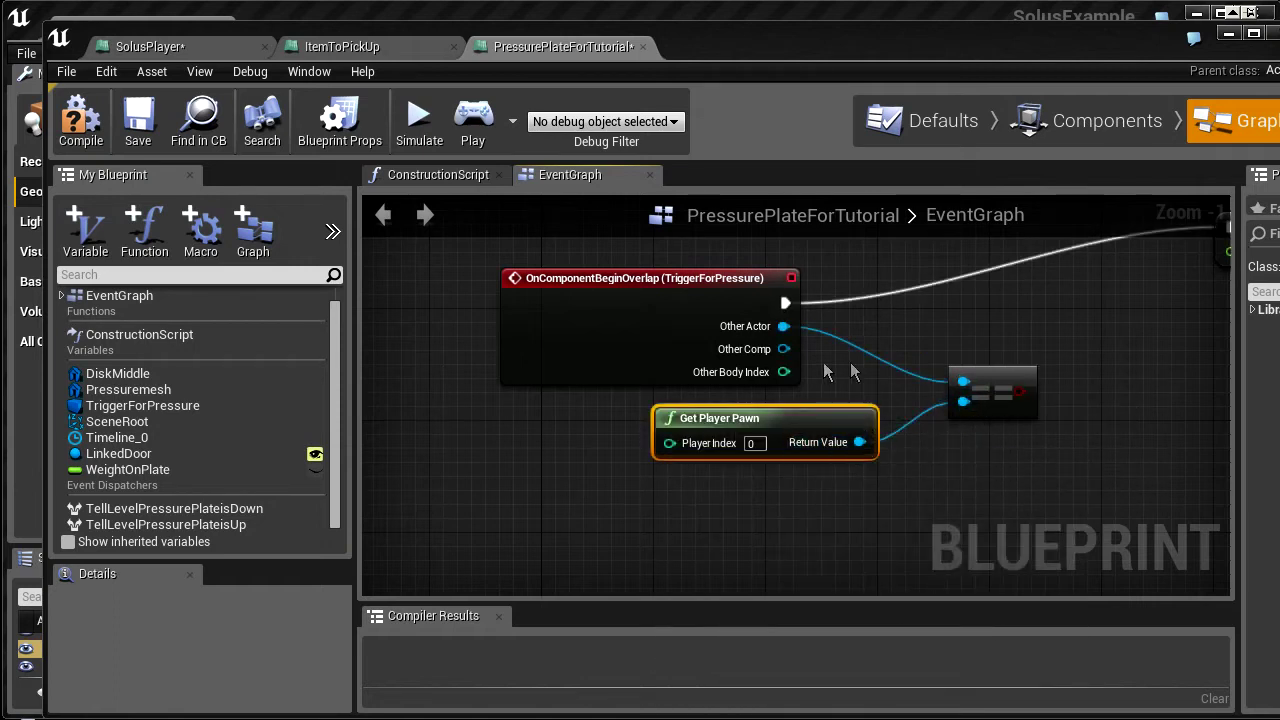
left_click_drag(802, 438, 757, 436)
Insert a Branch between OnComponentBeginOverlap and the setter with value 10, using the Equal result as Condition and True to run the setter
right_click_drag(1027, 340, 868, 367)
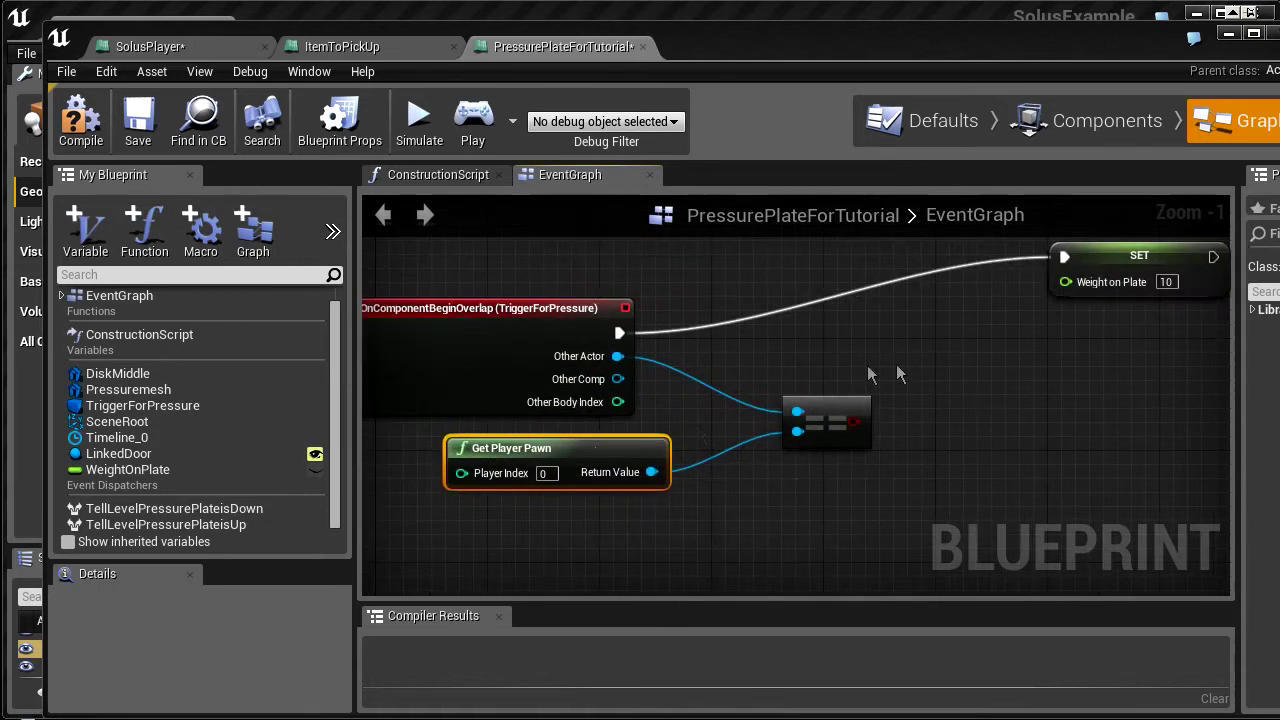
left_click(942, 317)
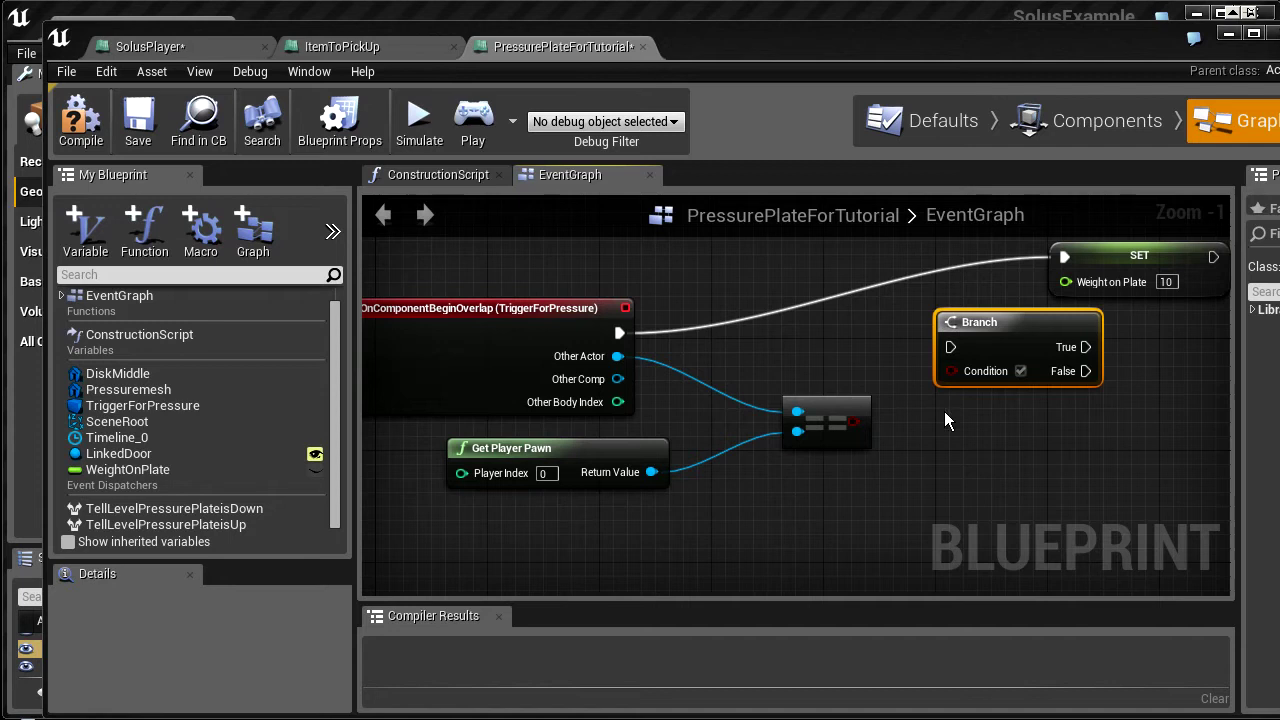
left_click_drag(961, 374, 621, 335)
right_click_drag(1042, 302, 783, 320)
left_click_drag(938, 273, 1015, 265)
right_click_drag(960, 387, 997, 385)
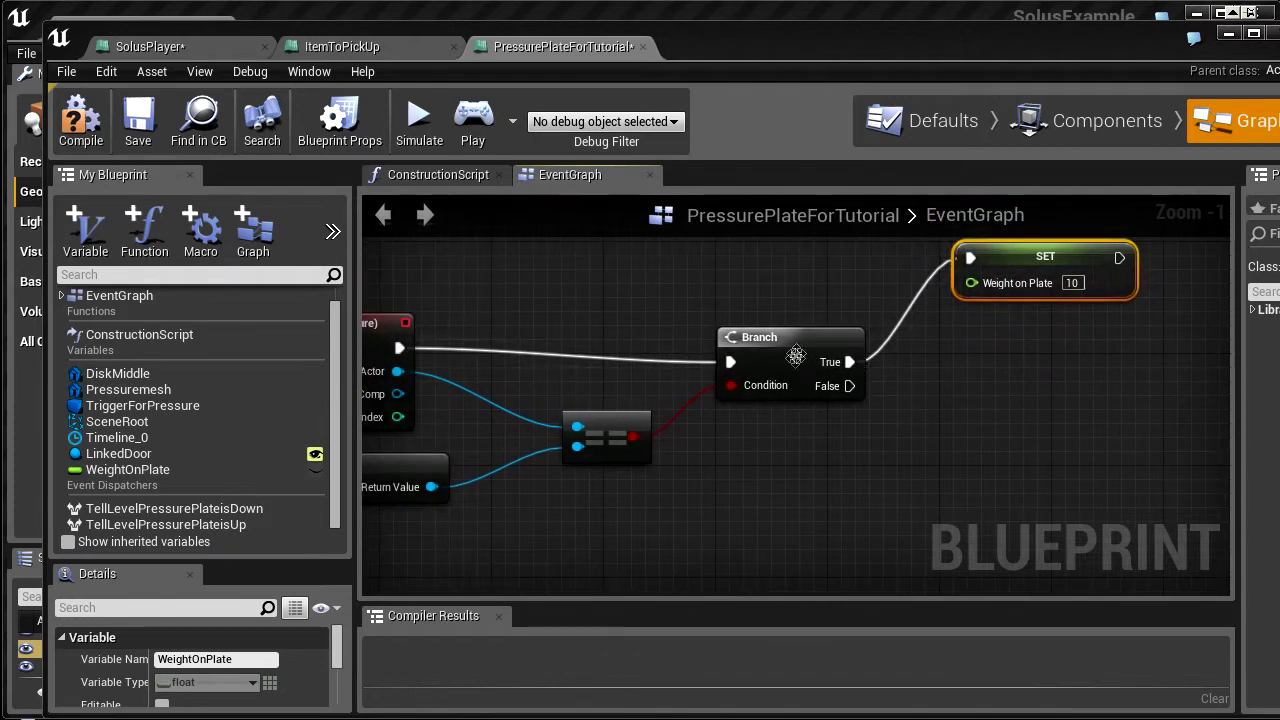
Add a Cast To ItemToPickUp node from OnComponentBeginOverlap's Other Actor output and run it from the Branch's False output
left_click_drag(797, 354, 781, 339)
right_click_drag(771, 419, 861, 391)
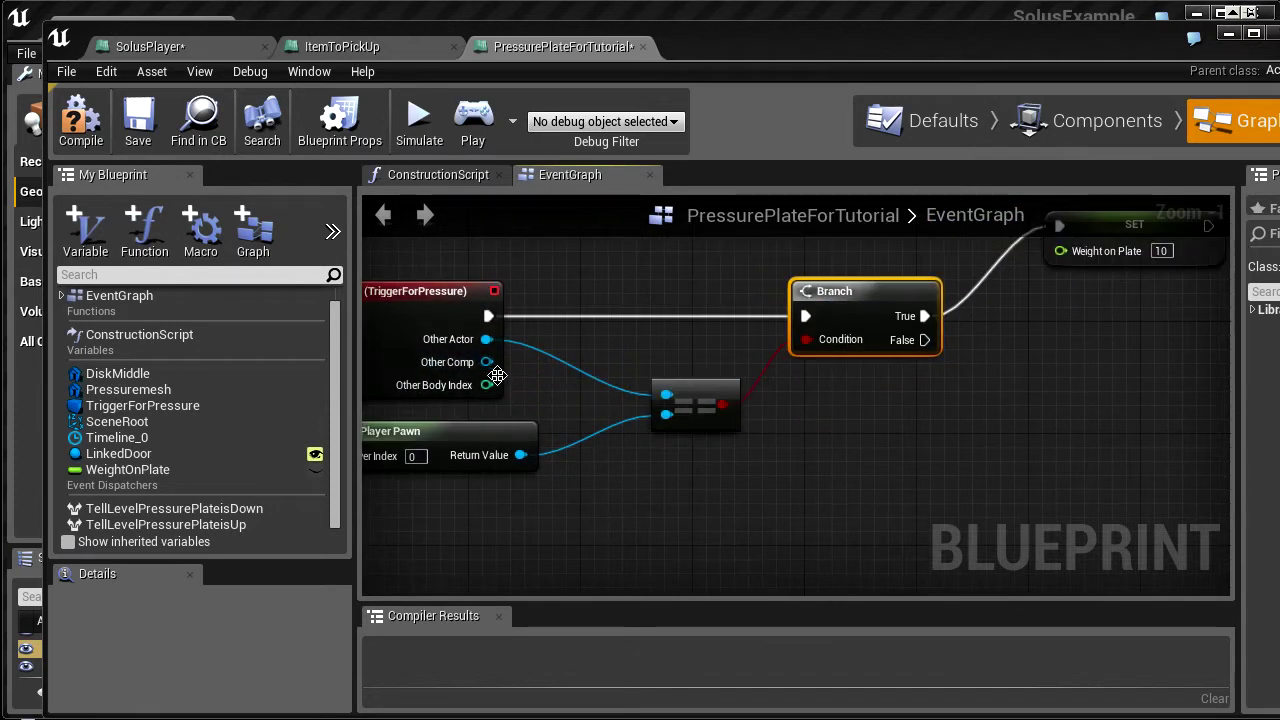
left_click_drag(487, 340, 1032, 377)
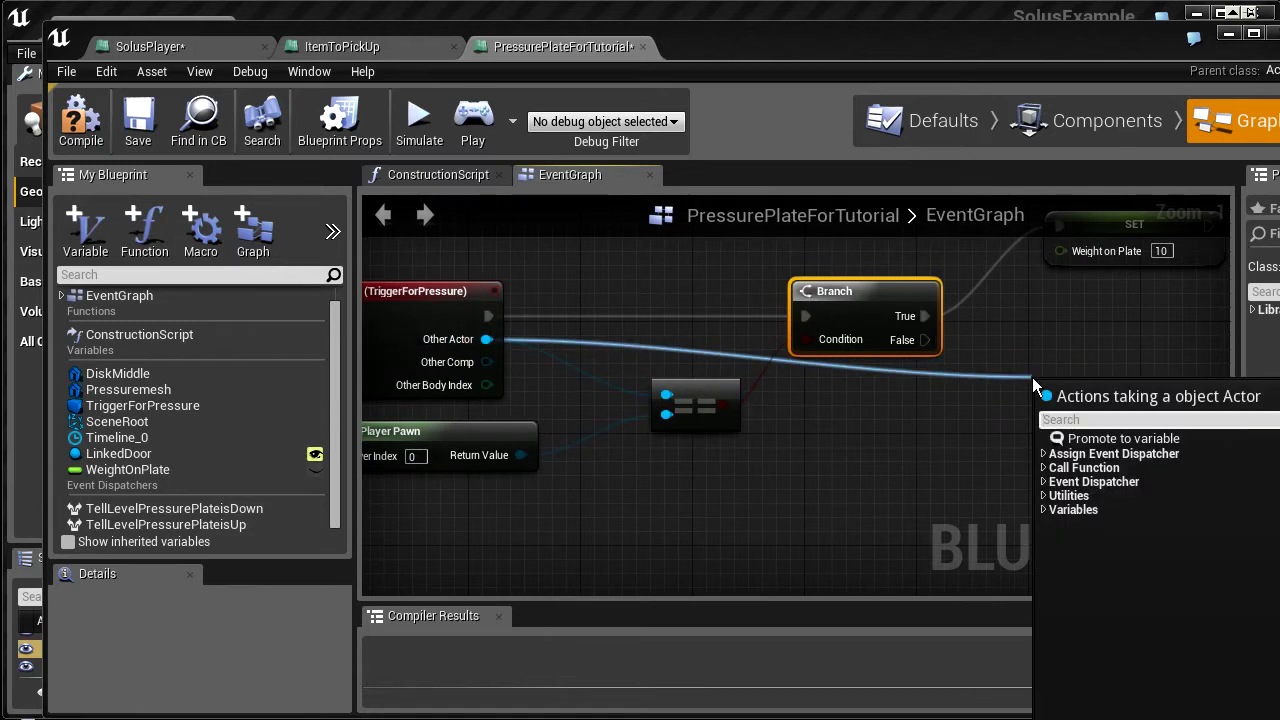
type("cast")
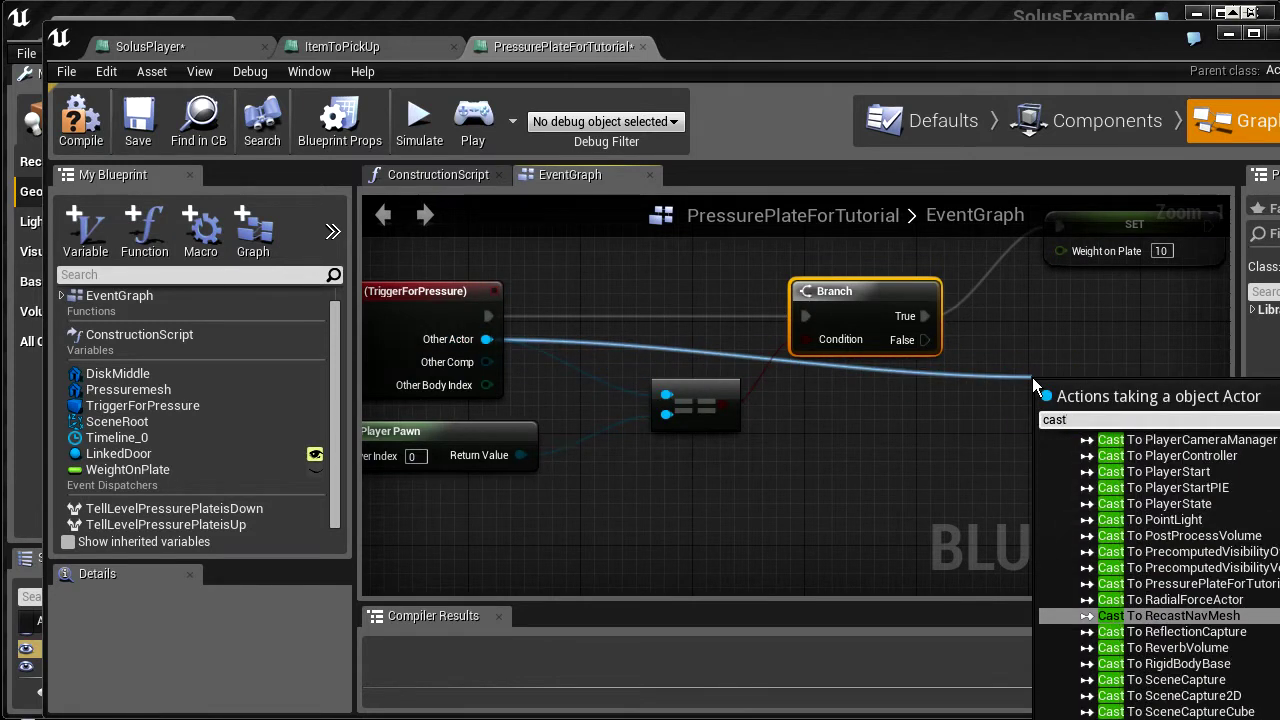
type(" to item")
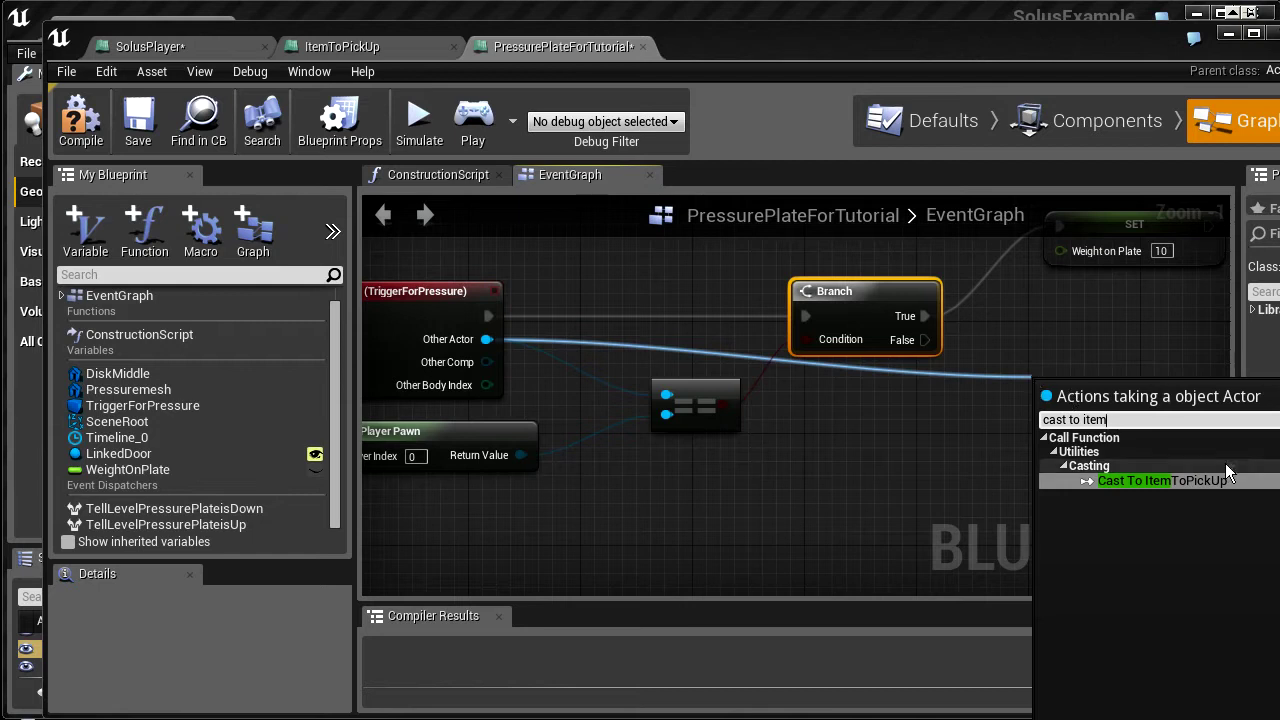
left_click(1208, 482)
left_click_drag(1163, 424, 1119, 366)
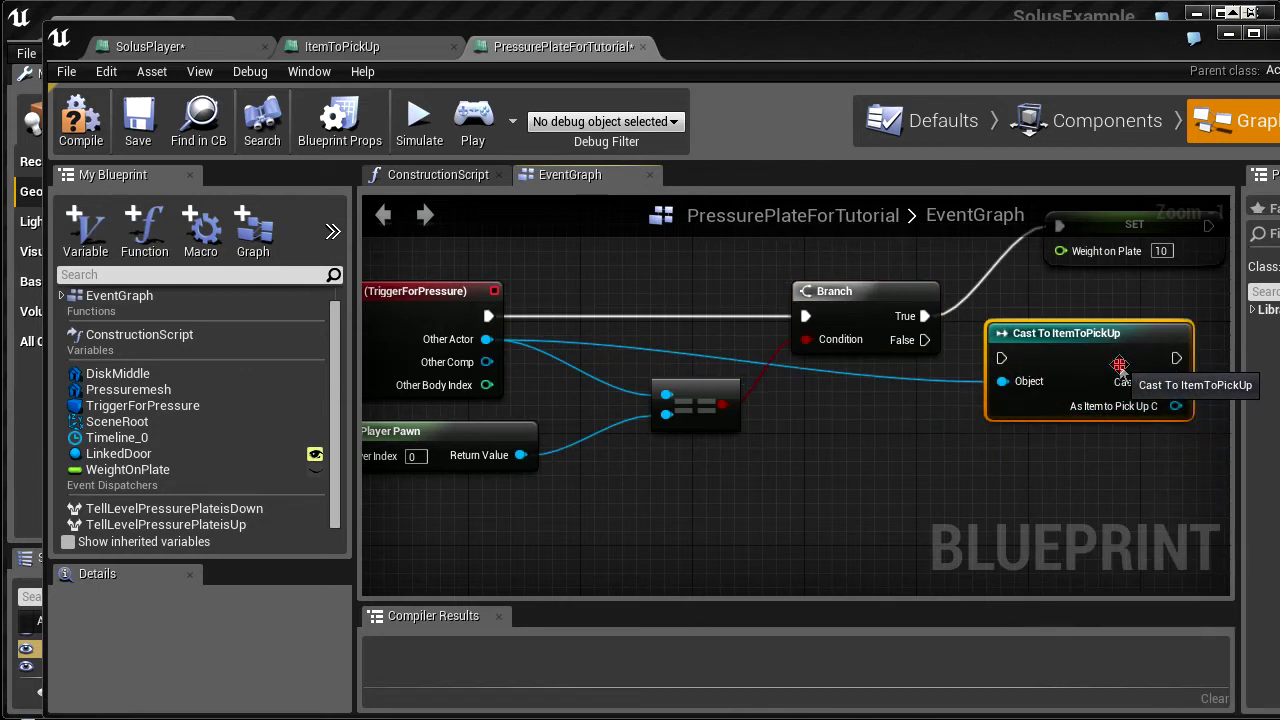
left_click_drag(926, 345, 930, 355)
left_click_drag(1012, 368, 1004, 359)
right_click_drag(1128, 237, 1003, 290)
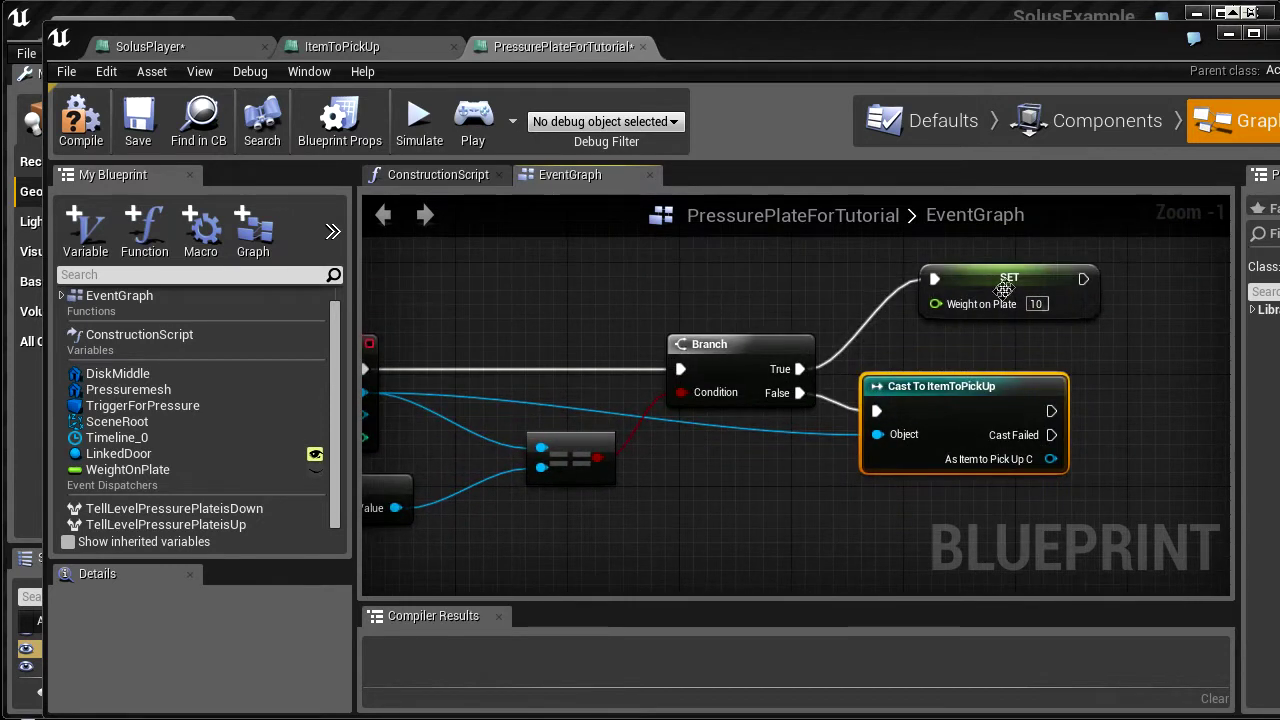
Shift the setter with value 10 closer to the Branch and add a Get Mass Of Item node from the cast's As Item to Pick Up C output
left_click_drag(1004, 286, 965, 279)
right_click_drag(997, 343, 968, 351)
right_click_drag(1072, 480, 955, 453)
left_click_drag(912, 455, 1011, 378)
type("weig")
key("BackSpace")
key("BackSpace")
key("BackSpace")
key("BackSpace")
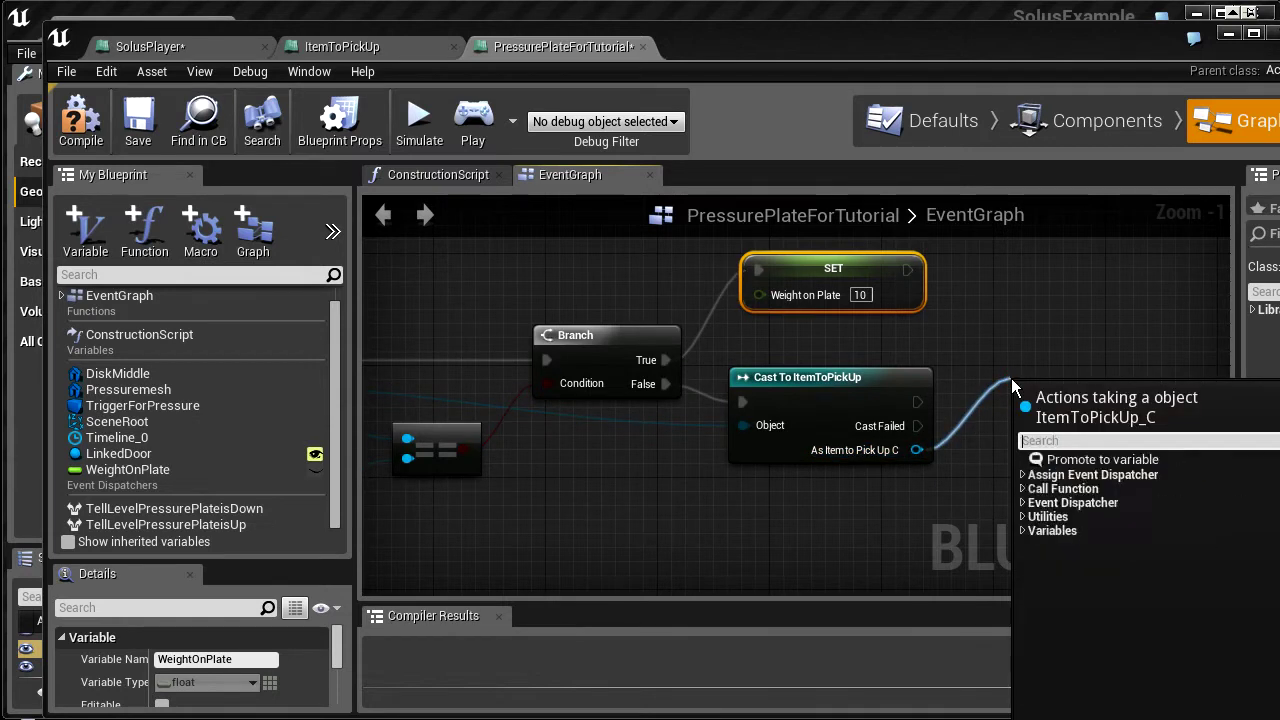
type("mass")
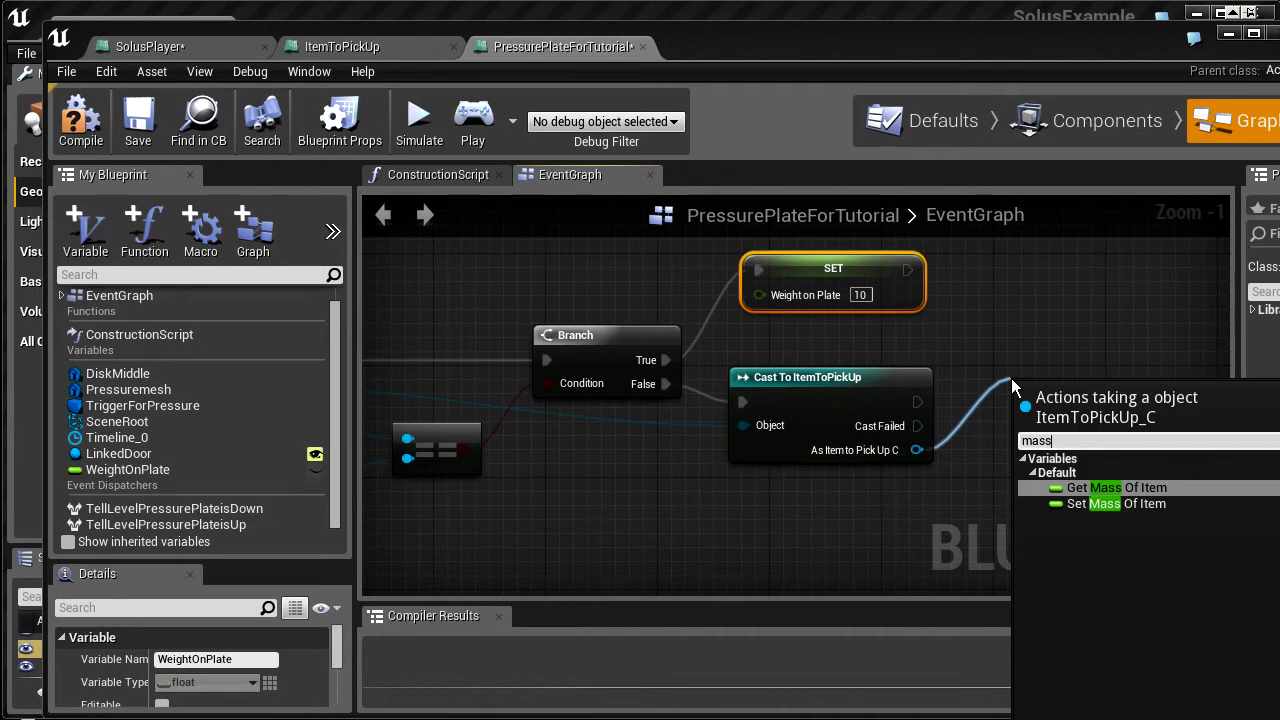
left_click(1122, 487)
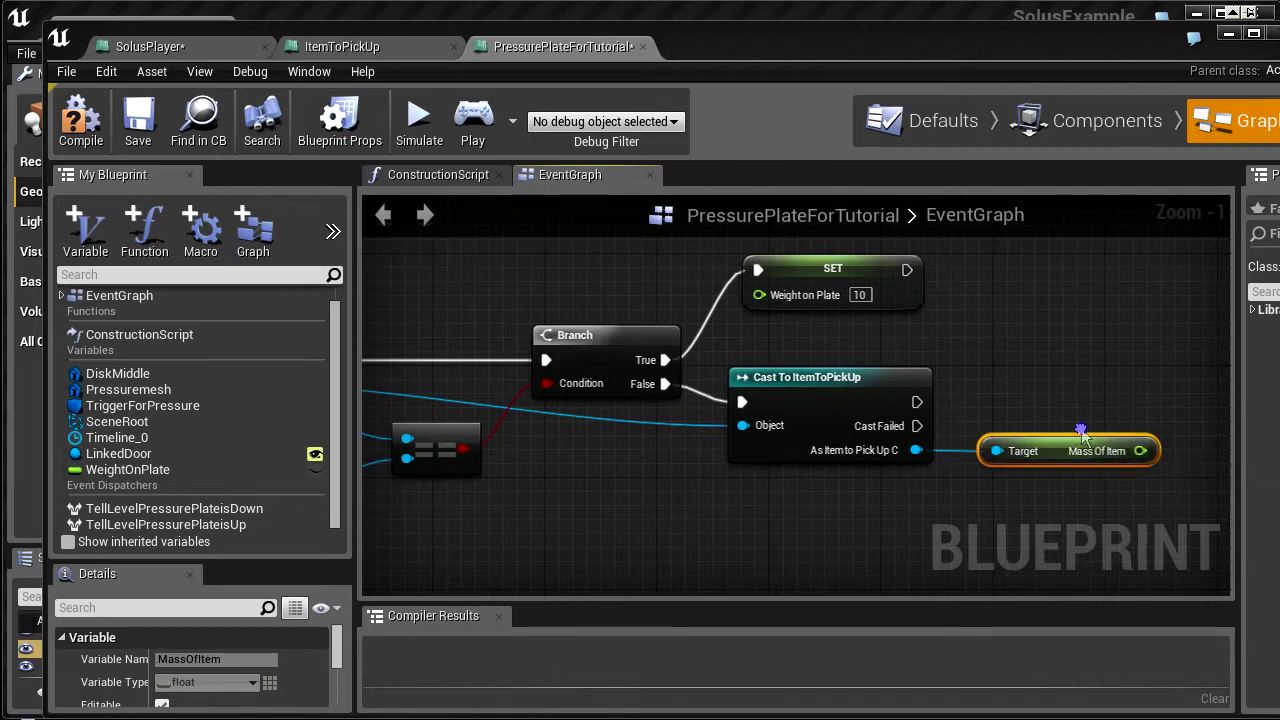
Duplicate the Weight on Plate setter beyond Mass Of Item, feed it the Mass Of Item value and run it from the successful cast
right_click_drag(841, 294, 639, 294)
left_click(639, 294)
key("ctrl+c")
key("ctrl+v")
left_click_drag(790, 322, 712, 415)
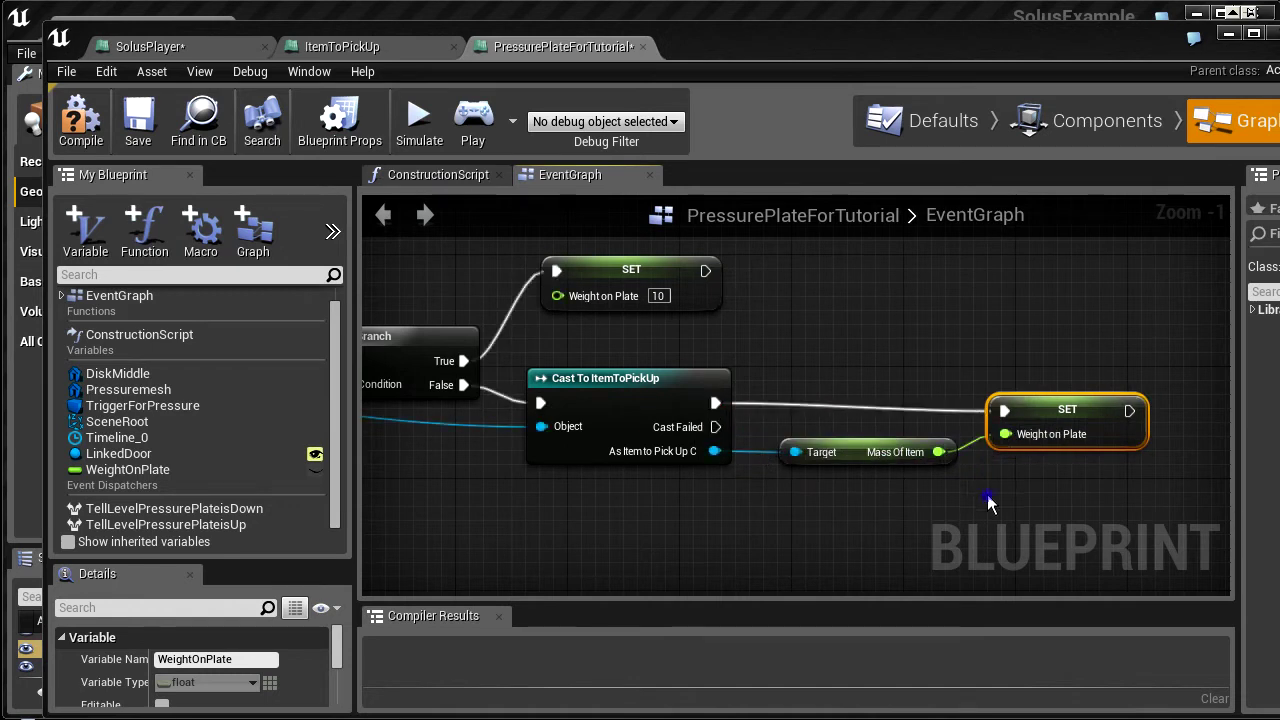
Move the end-overlap nodes up beneath the begin-overlap chain, shift both chains away from the timeline chain, and tighten the end-overlap setter's spacing
scroll(988, 503, "down", 3)
scroll(1137, 445, "up", 2)
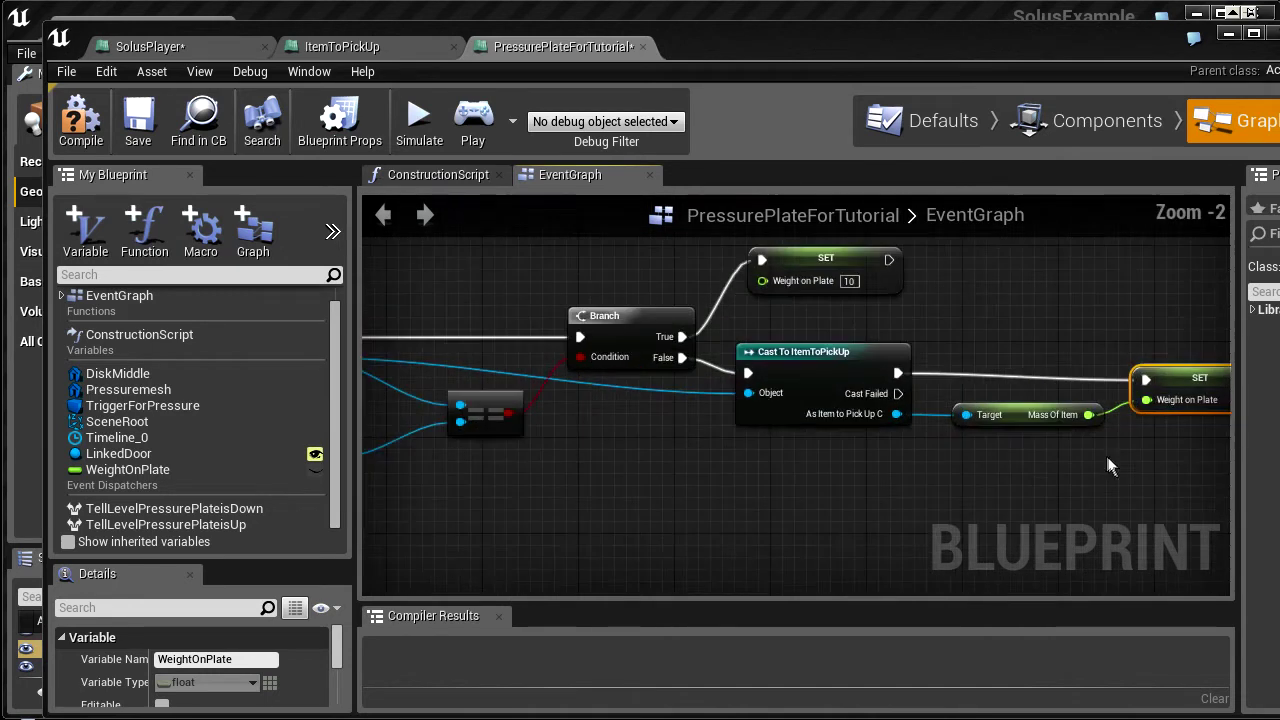
right_click_drag(1107, 459, 1054, 490)
scroll(996, 455, "down", 2)
right_click_drag(715, 561, 977, 347)
left_click_drag(604, 397, 876, 495)
left_click_drag(686, 463, 702, 368)
scroll(771, 317, "down", 3)
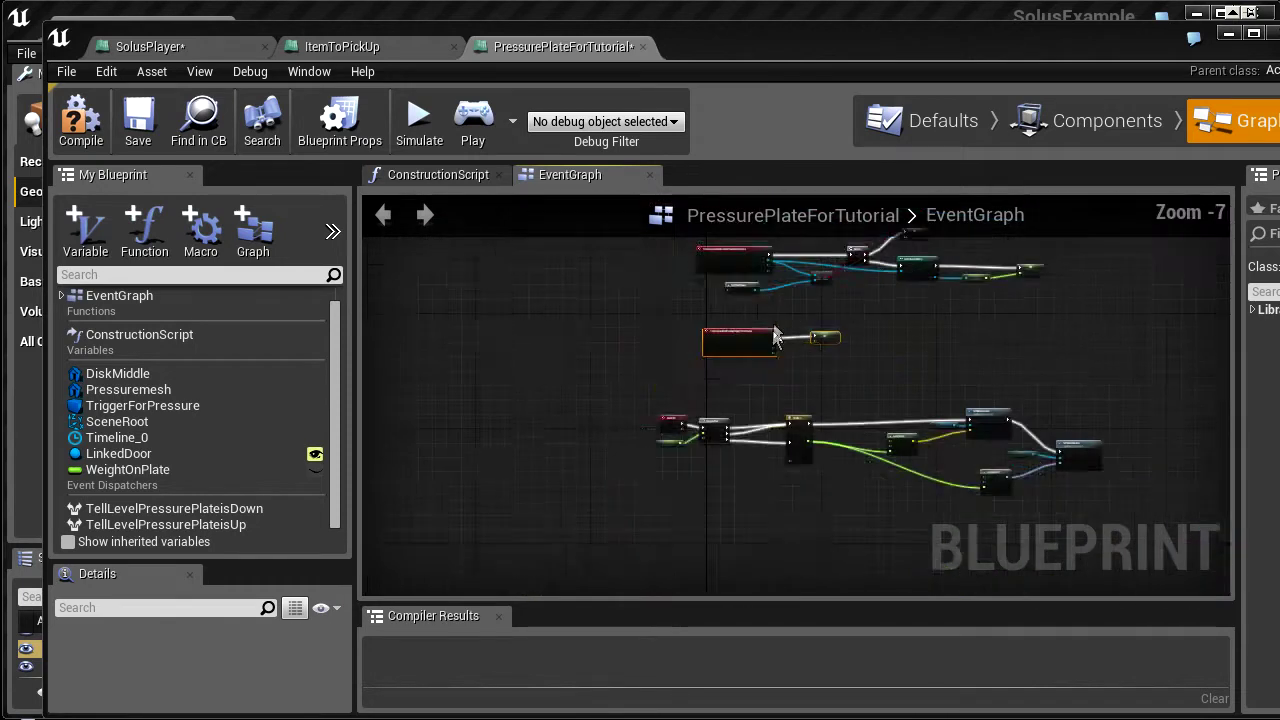
right_click_drag(771, 317, 719, 393)
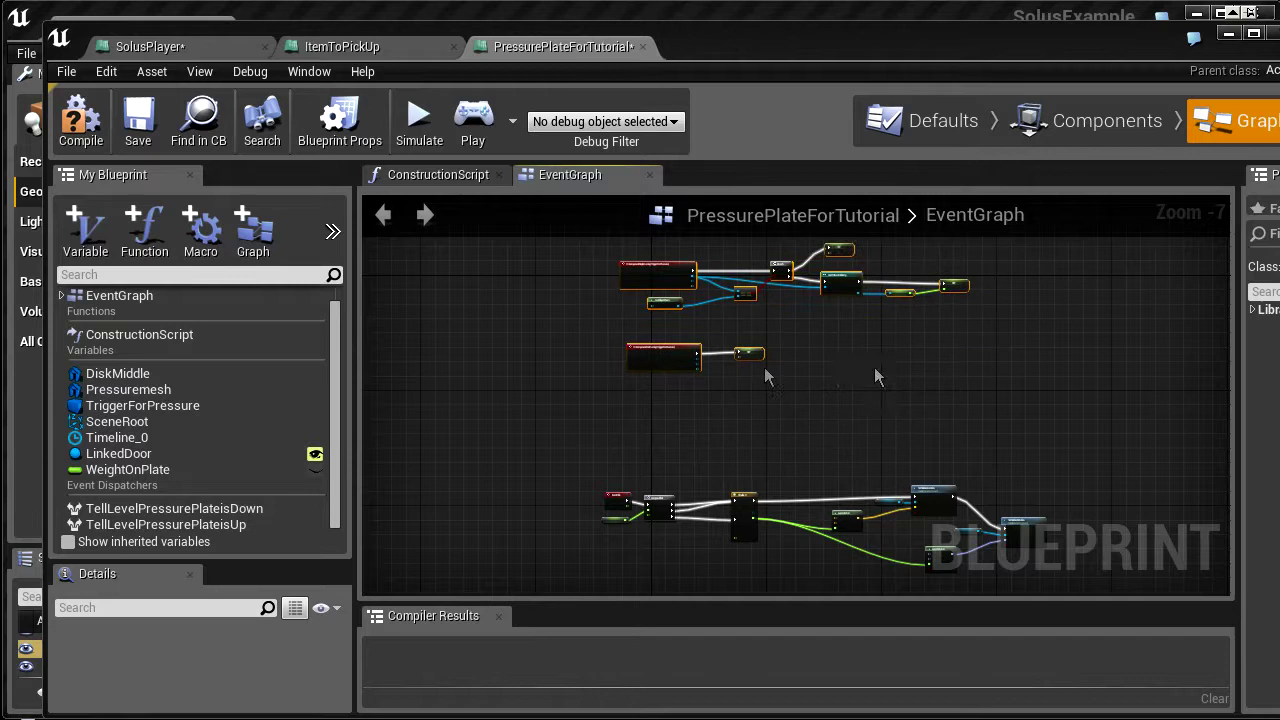
scroll(775, 420, "up", 5)
left_click_drag(790, 541, 765, 541)
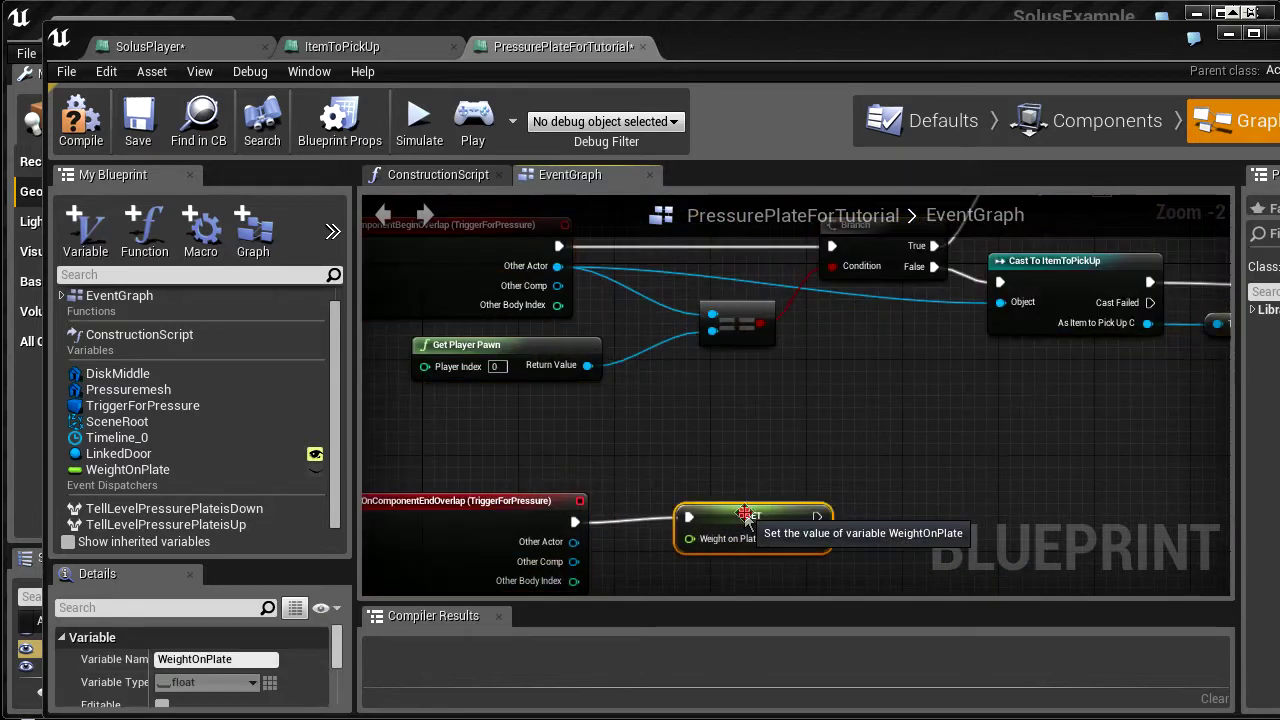
Review the False path from the Branch through Cast To ItemToPickUp and Mass Of Item to the Weight on Plate setter
left_click(849, 462)
right_click_drag(968, 411, 752, 537)
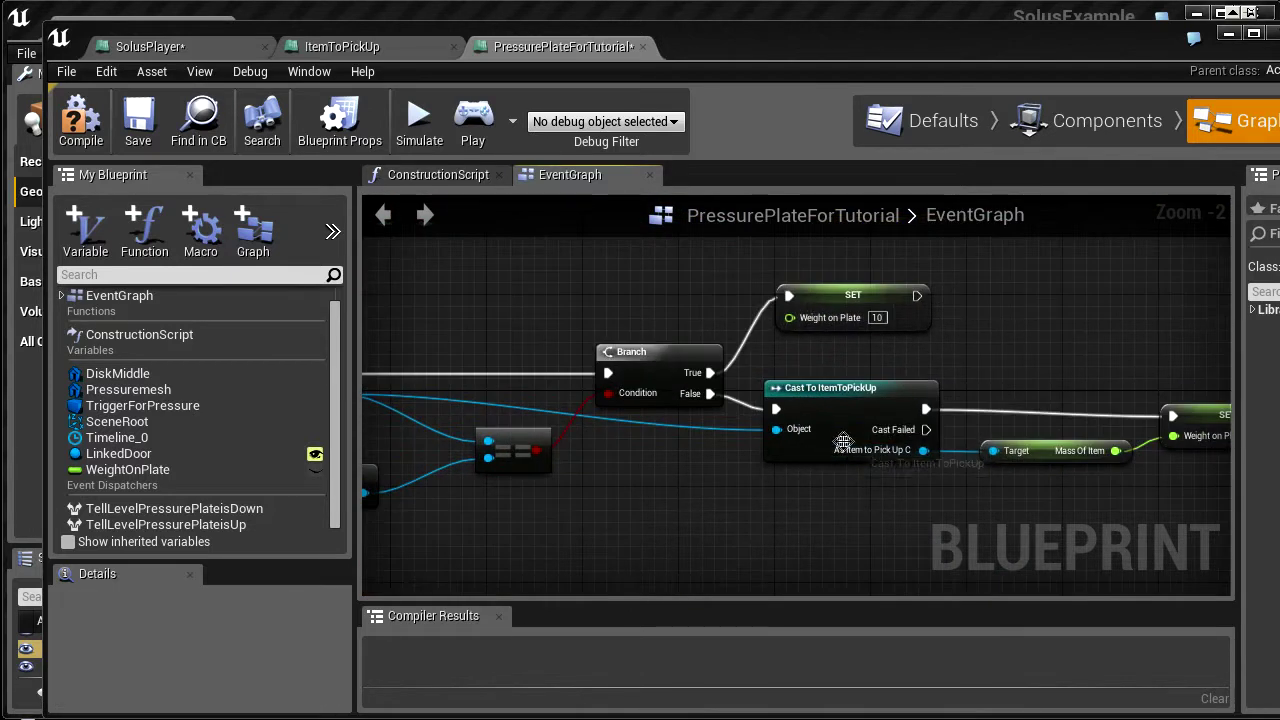
right_click_drag(843, 440, 742, 453)
left_click_drag(733, 51, 700, 48)
right_click_drag(917, 482, 859, 456)
scroll(935, 426, "up", 2)
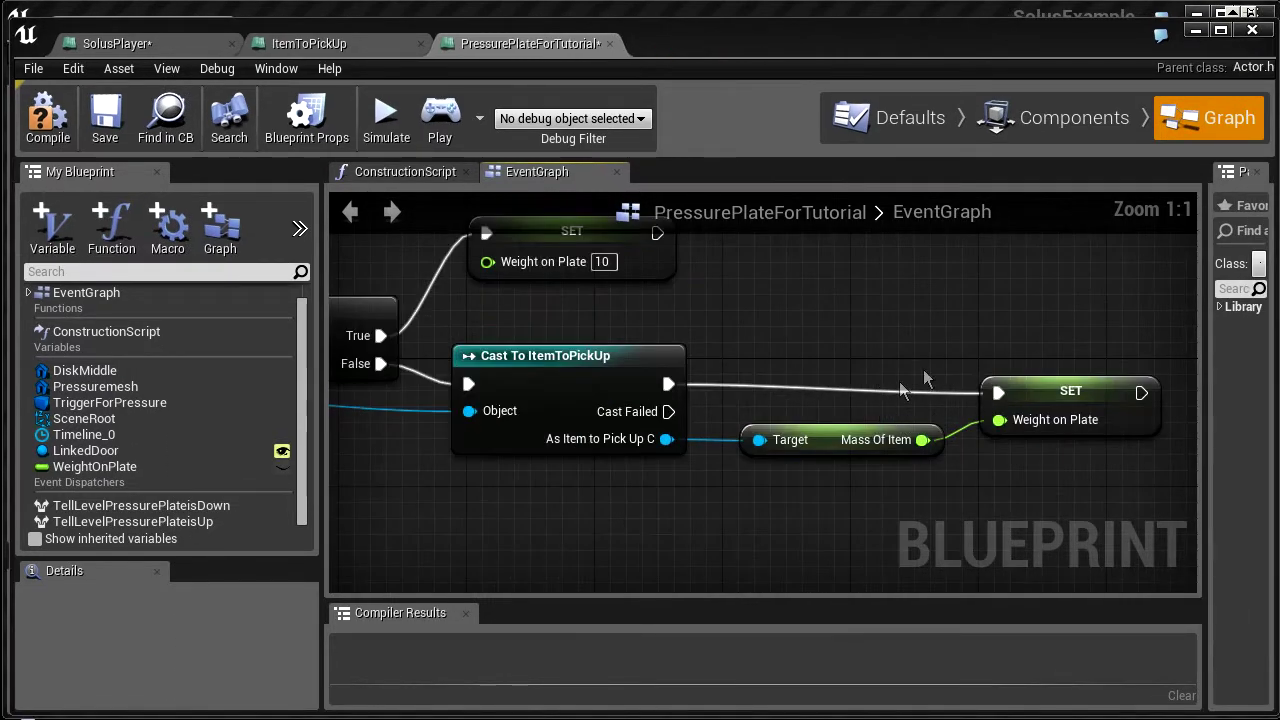
right_click_drag(762, 362, 786, 398)
Move the blueprint window aside to reach the level and set the Mass Of Item of the rock ItemToPickUp_2 to 1
left_click_drag(774, 48, 1279, 163)
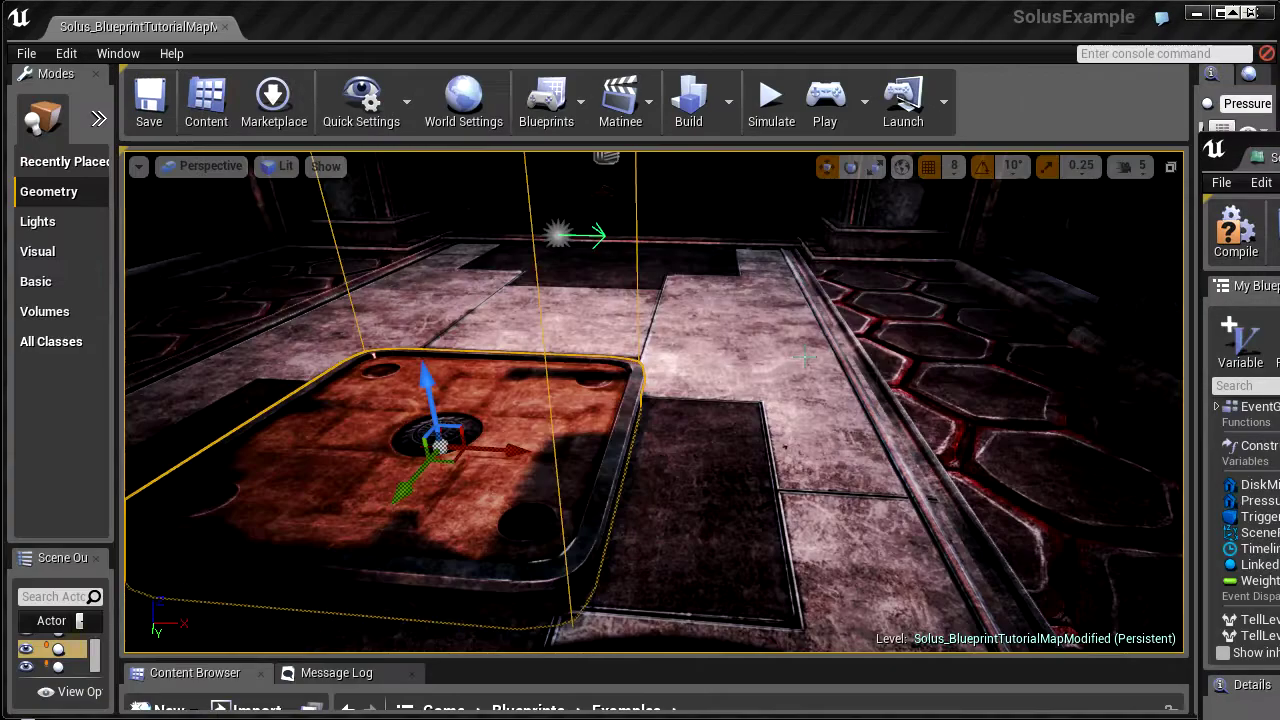
right_click_drag(654, 402, 714, 402)
mouse_move(620, 400)
right_mouse_down()
mouse_move(670, 425)
mouse_move(638, 384)
right_mouse_up()
right_click_drag(843, 463, 900, 460)
left_click(921, 519)
right_click_drag(721, 427, 770, 430)
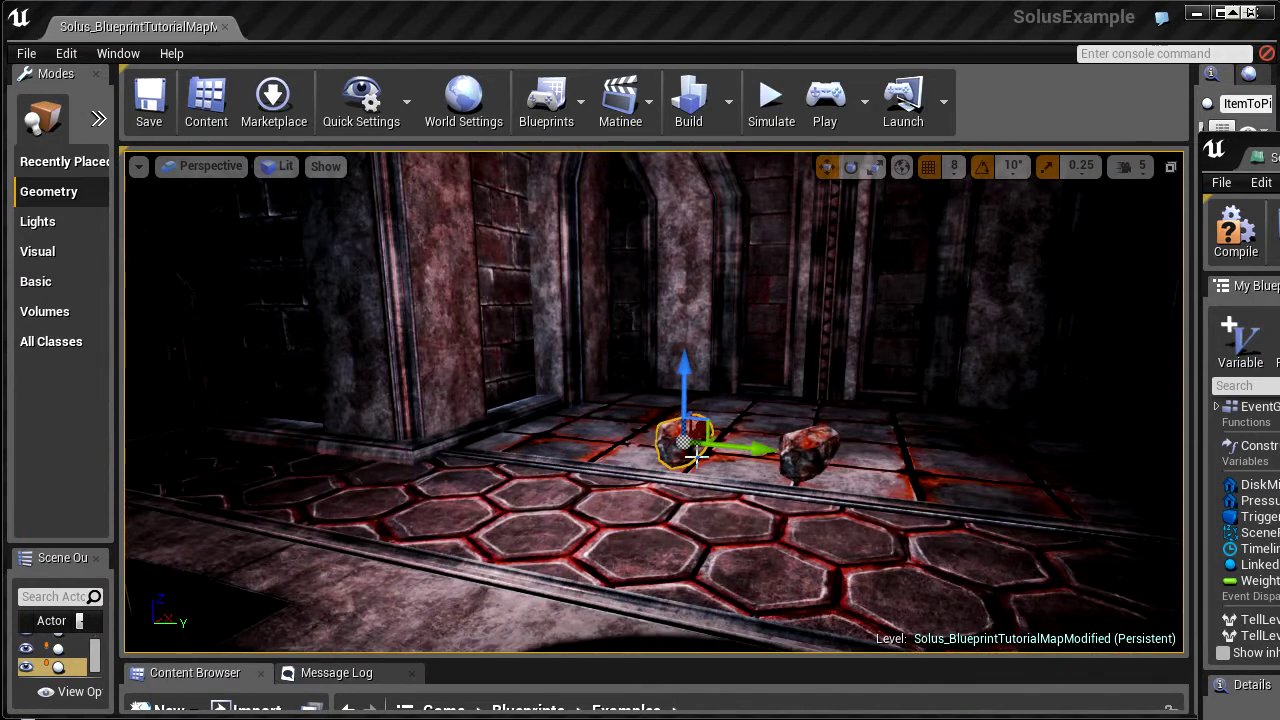
left_click_drag(1190, 237, 910, 242)
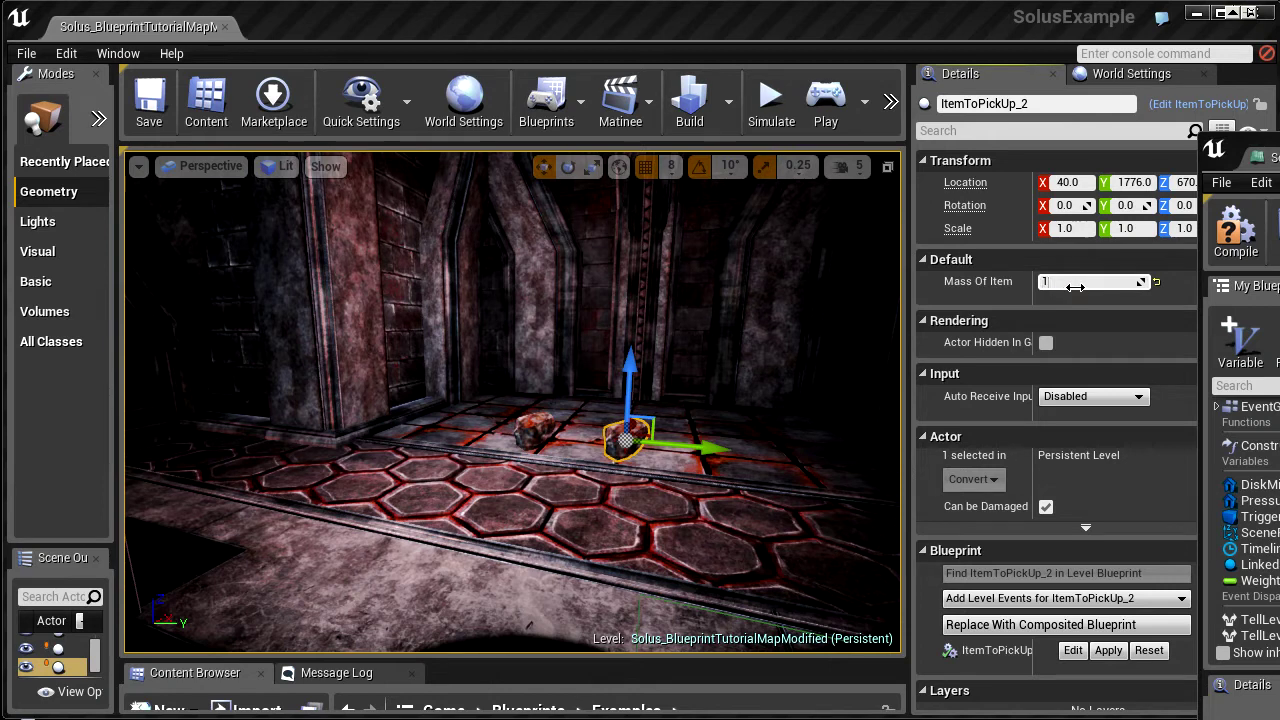
left_click_drag(911, 343, 1042, 340)
right_click_drag(869, 340, 740, 345)
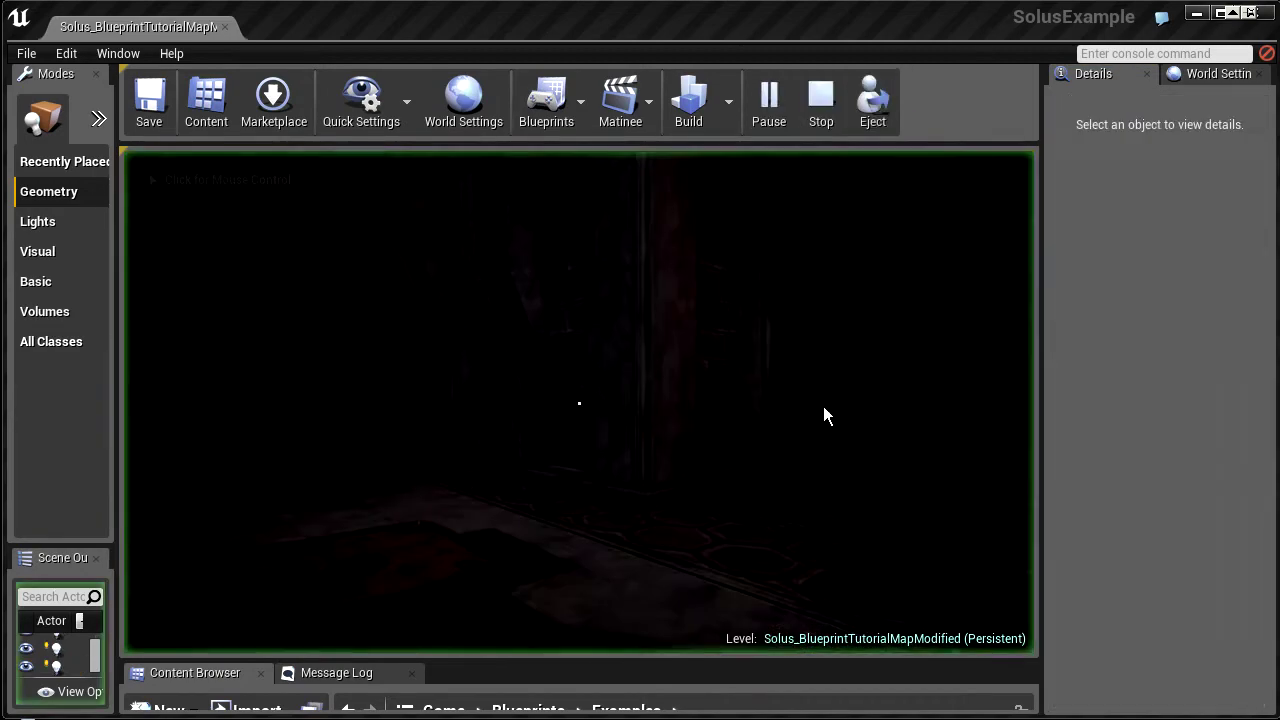
Play the level, walk over the pressure plate, and bring one of the rocks back to throw at the plate
left_click(823, 406)
key("w")
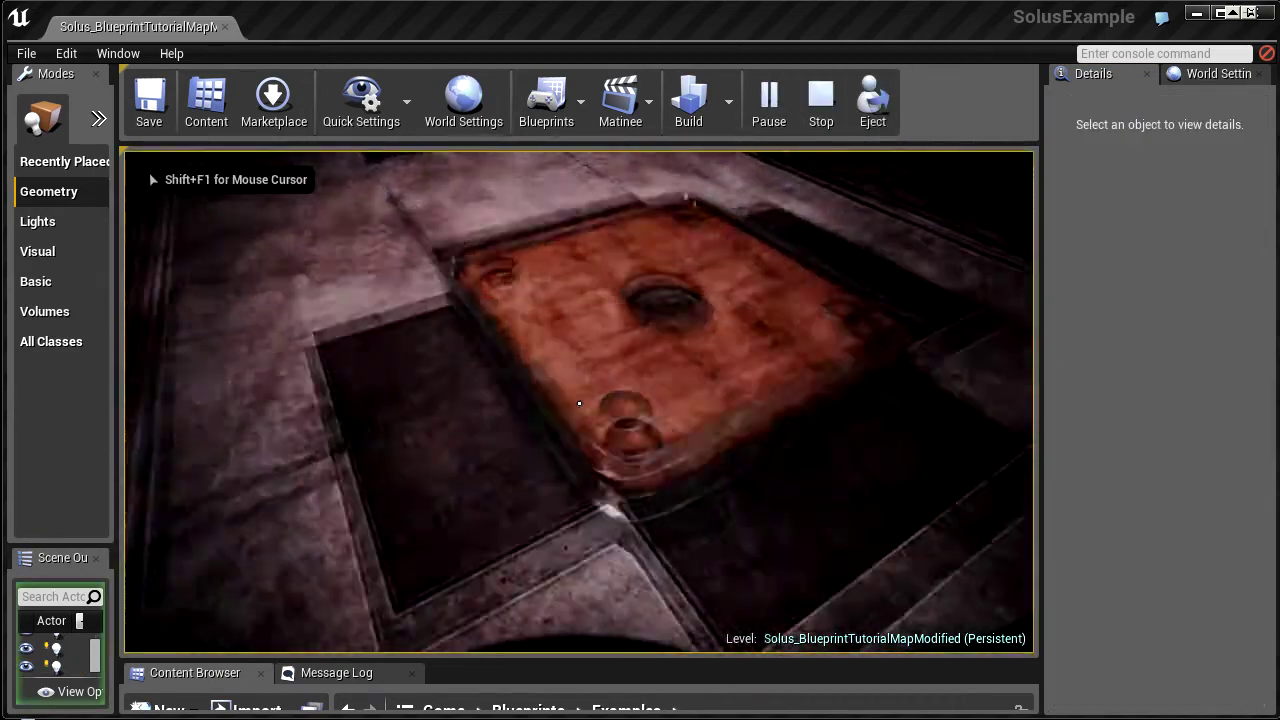
key("s")
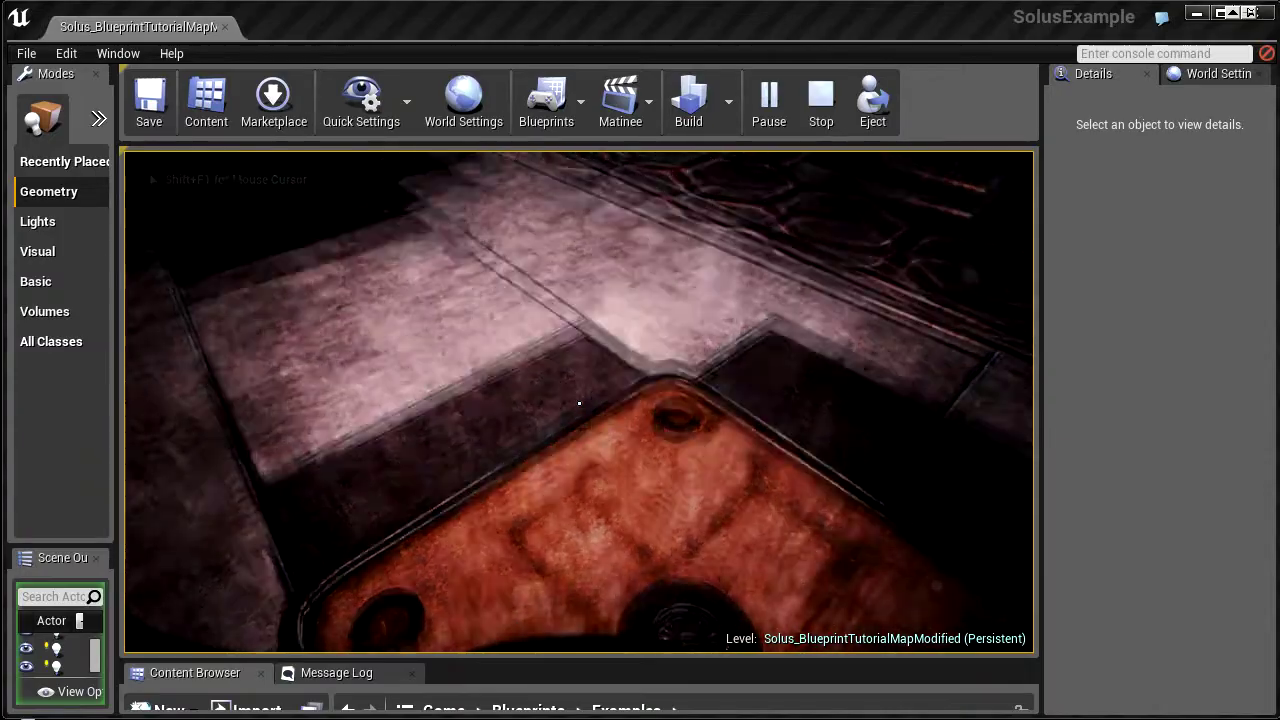
key("w")
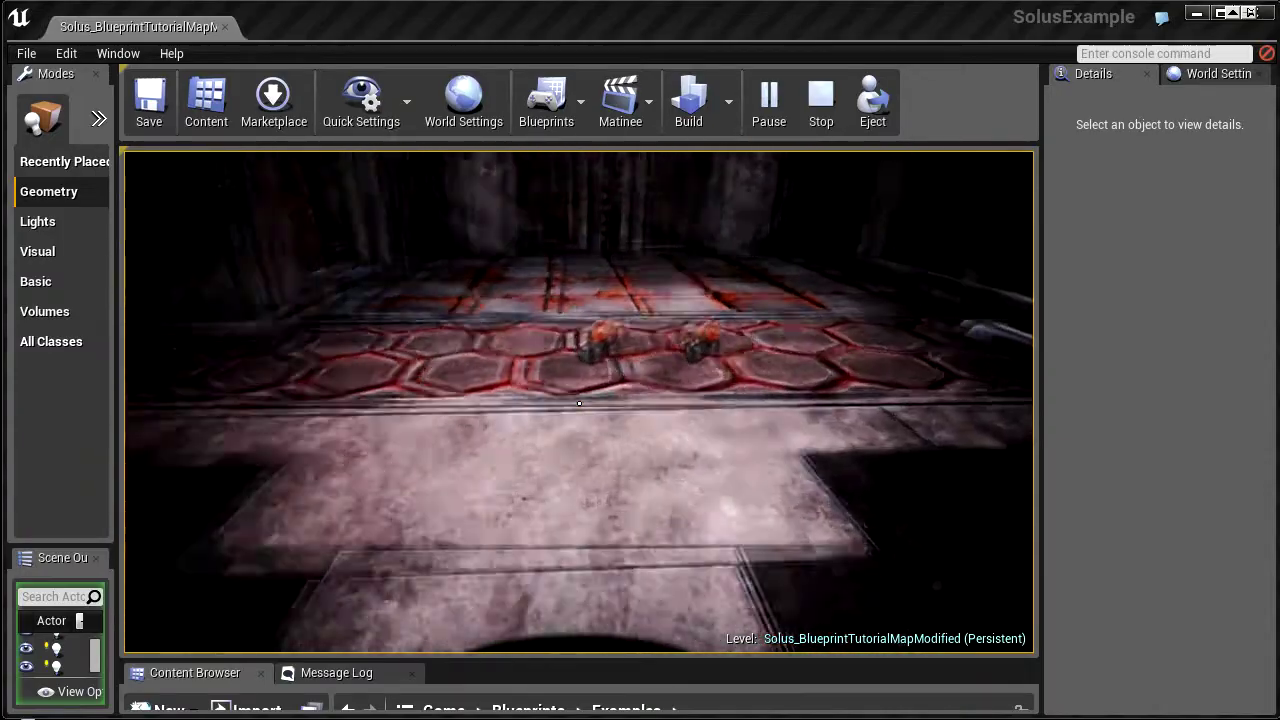
key("e")
key("w")
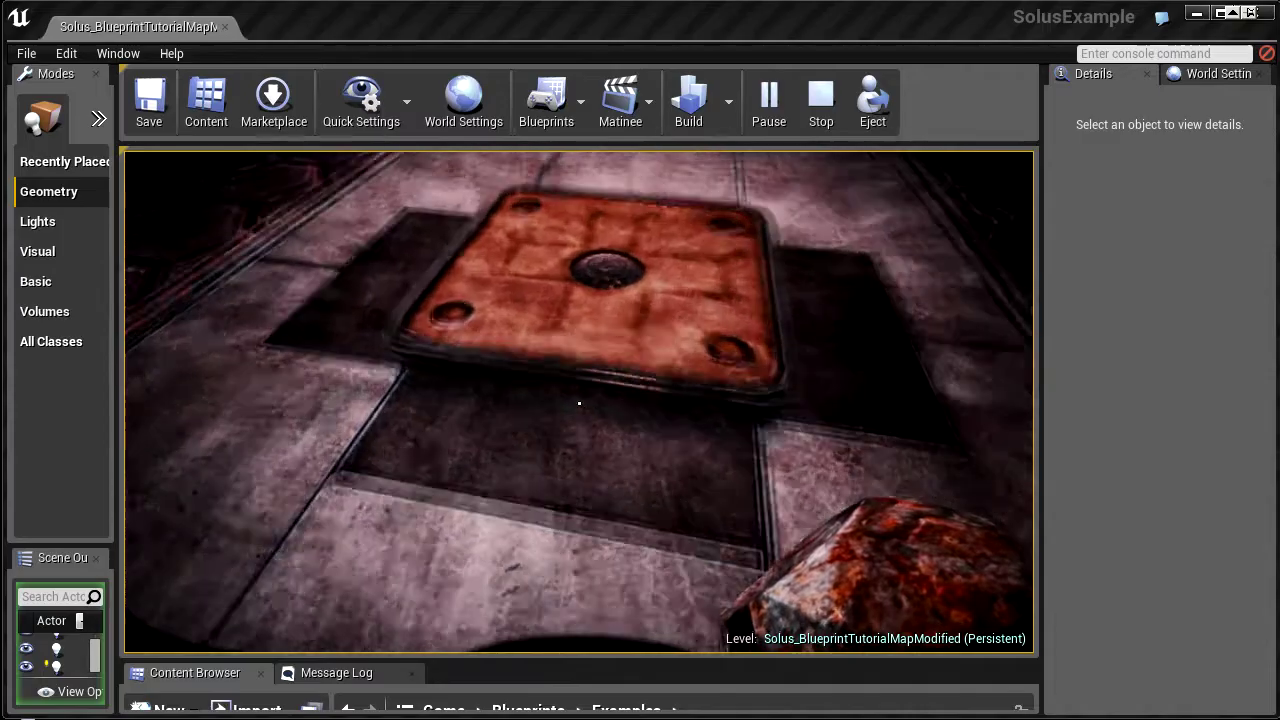
left_click(579, 403)
Fetch the remaining rock, drop it on the pressure plate, examine the plate from several sides, and end the play session
key("s")
key("w")
key("e")
key("w")
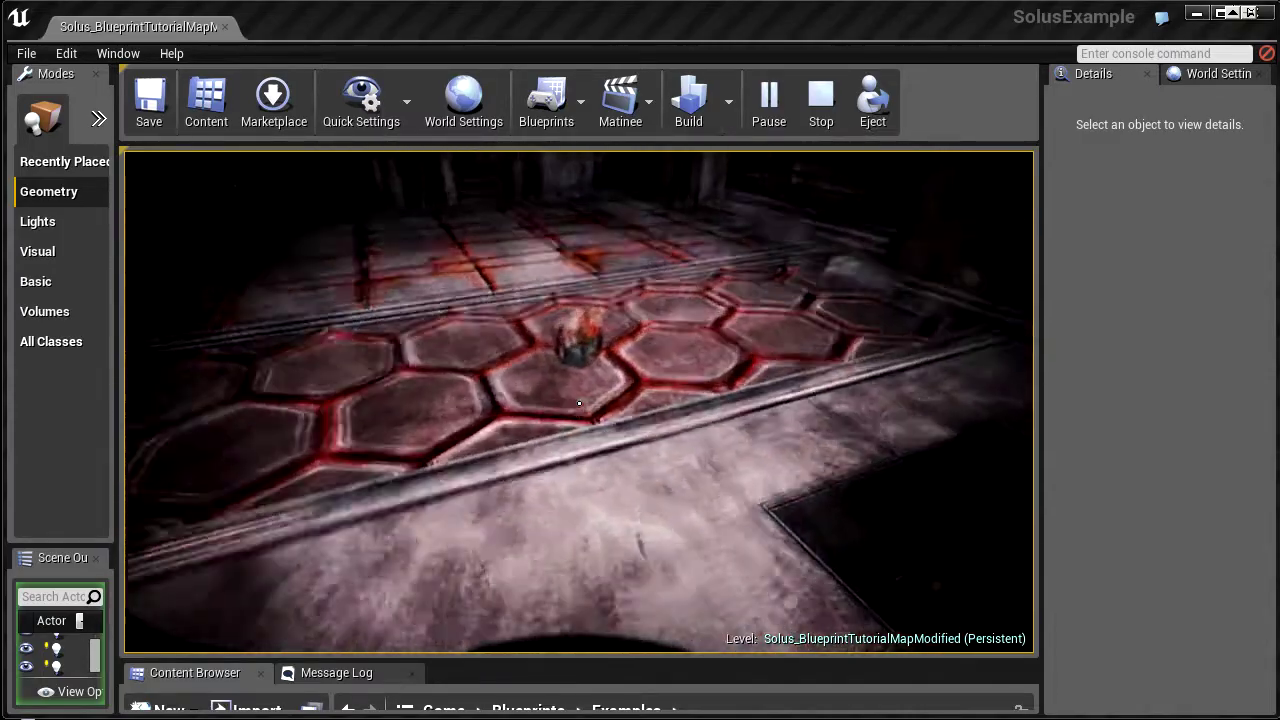
key("w")
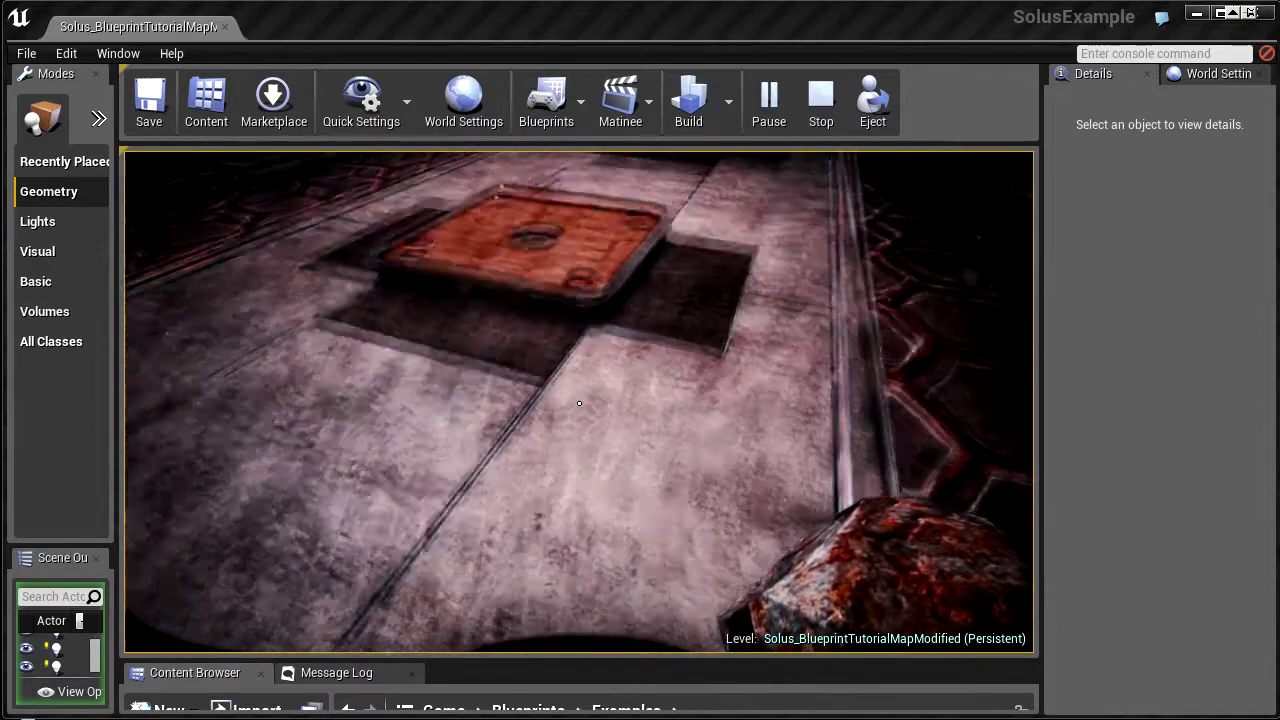
key("w")
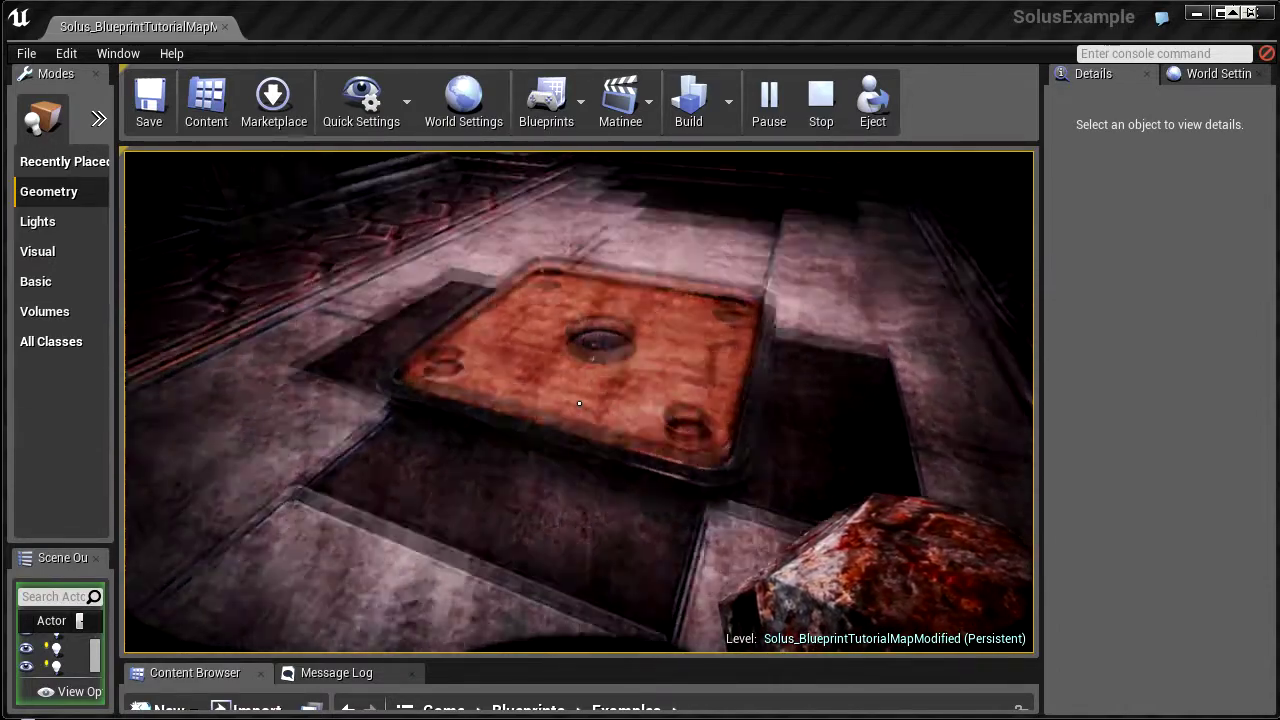
key("e")
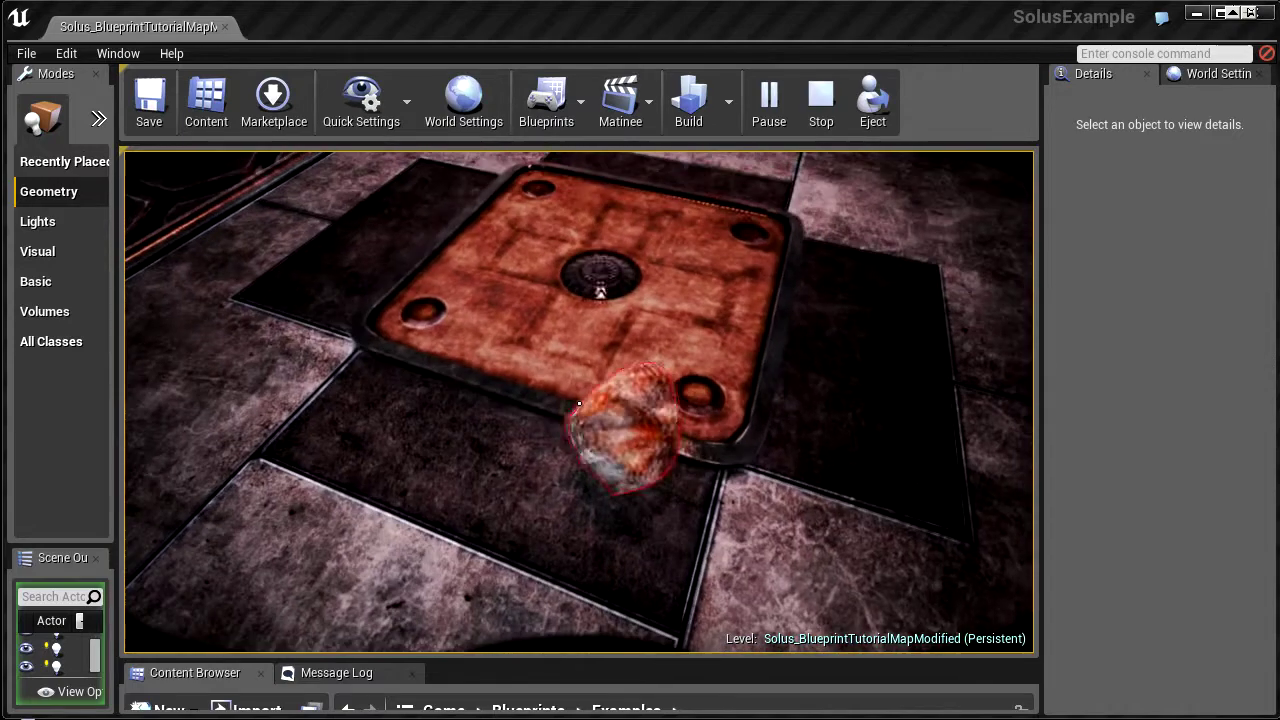
key("a")
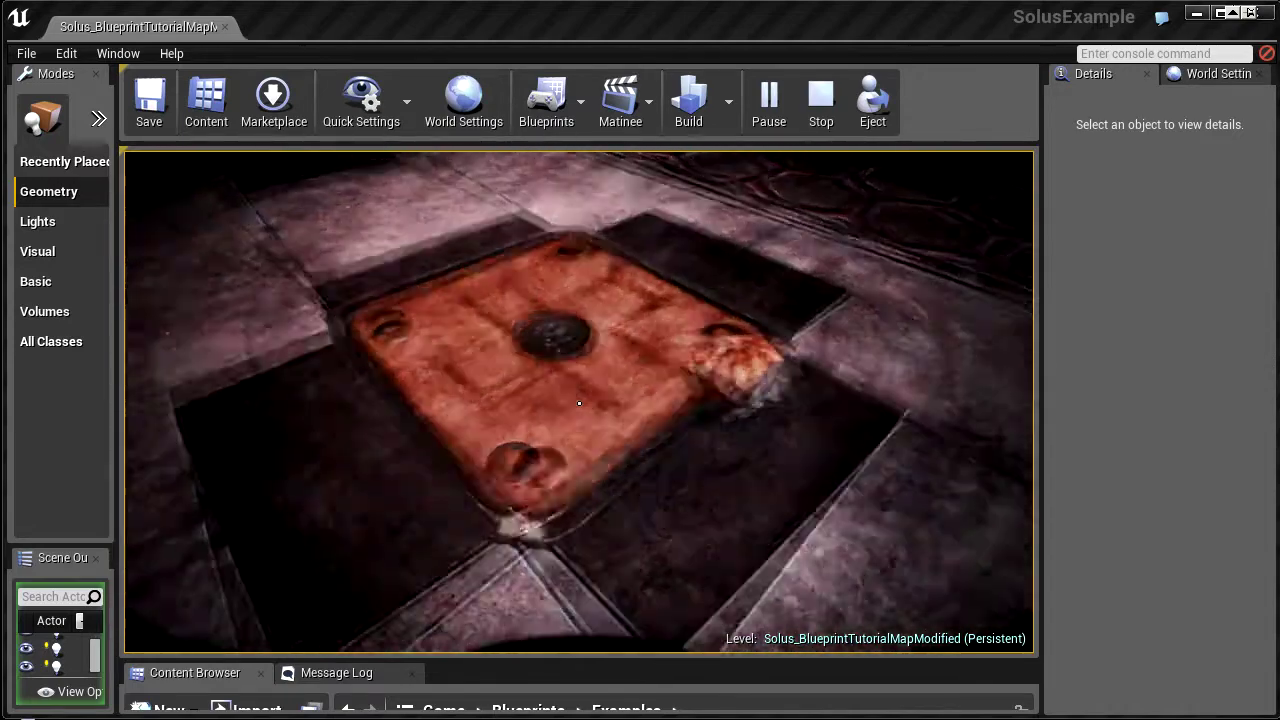
key("d")
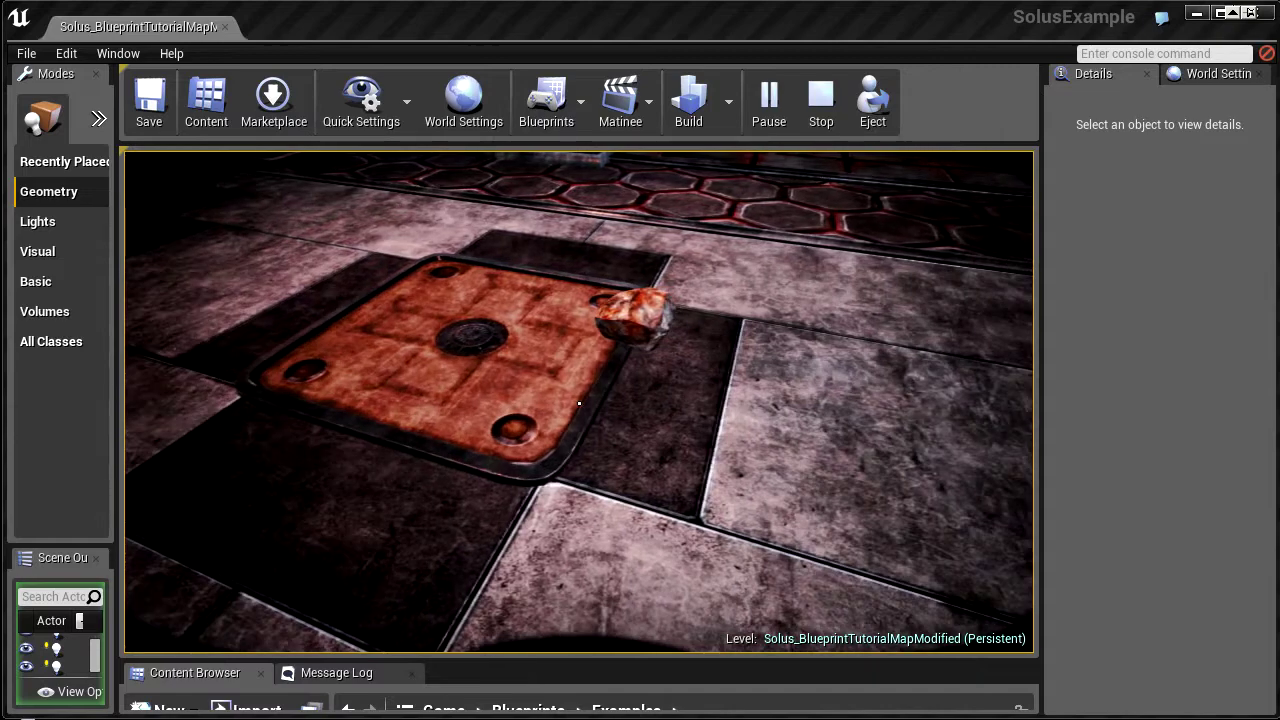
key("d")
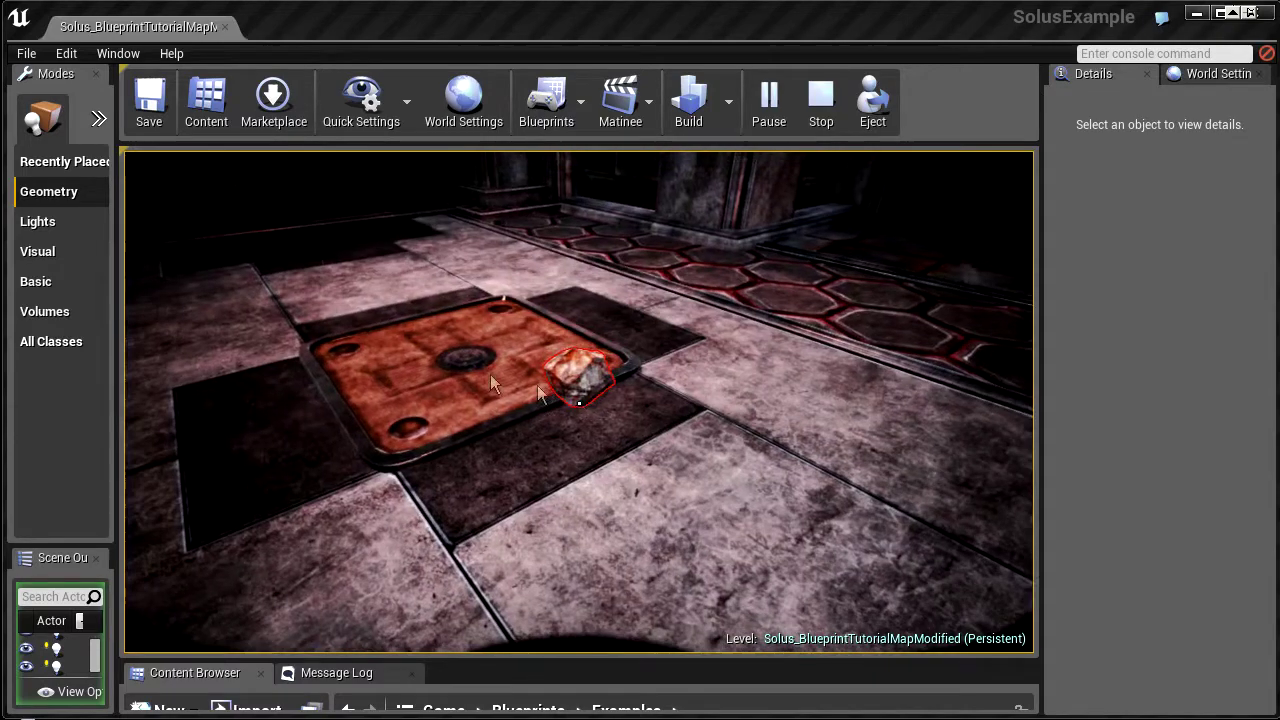
key("Escape")
Set the Mass Of Item of the rock ItemToPickUp_2 to 5
right_click_drag(784, 446, 899, 394)
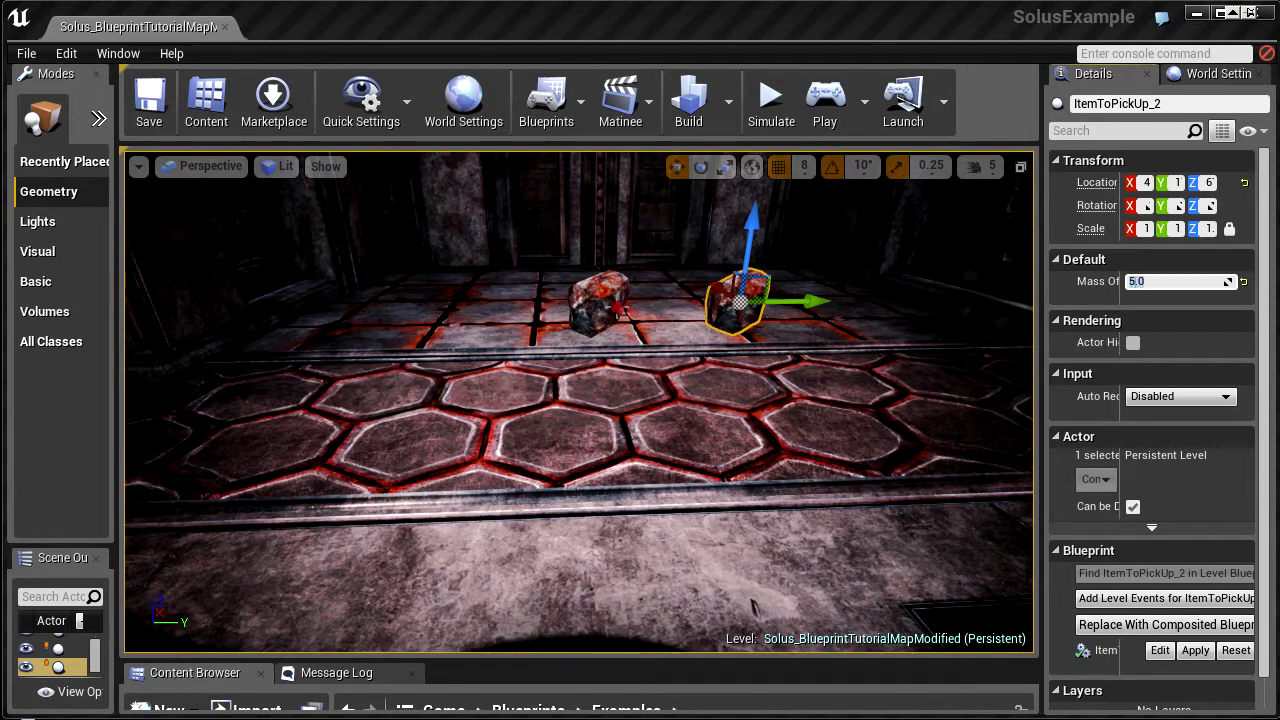
key("Return")
right_click_drag(700, 300, 575, 303)
key("s")
key("w")
Play the level, carry both rocks one after the other onto the pressure plate, examine the plate, and end the play session
left_click(826, 105)
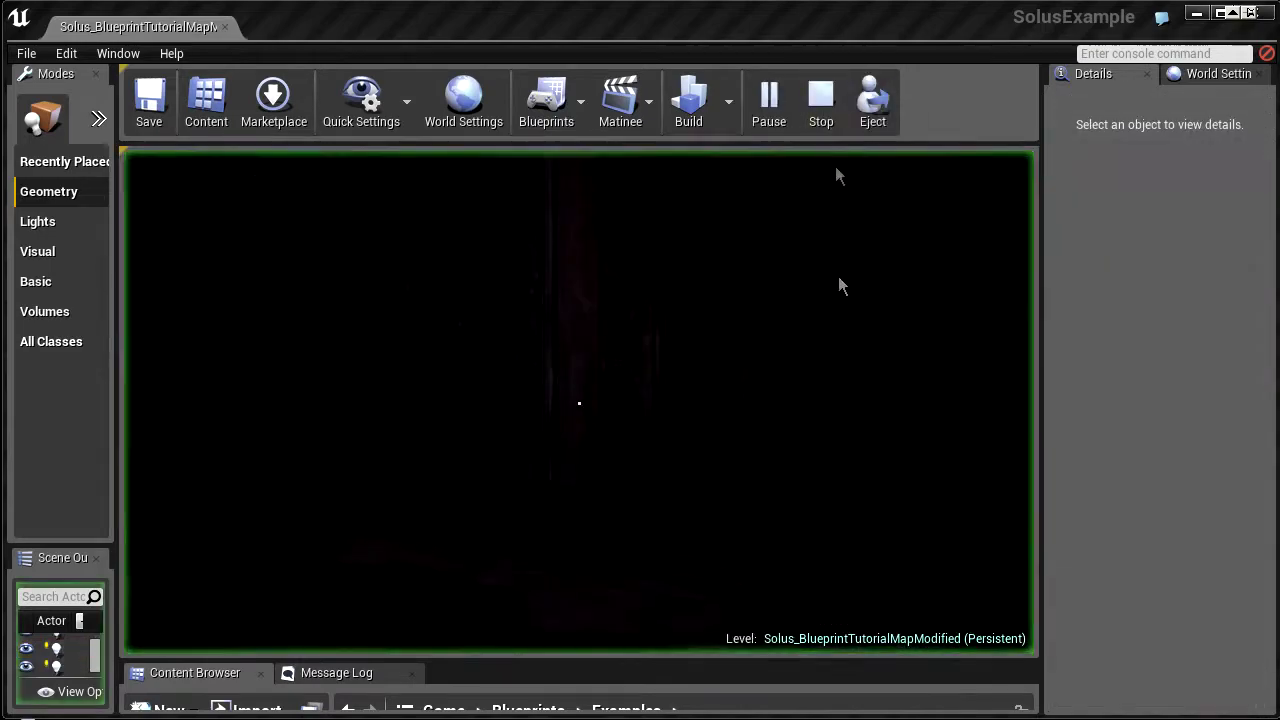
key("w")
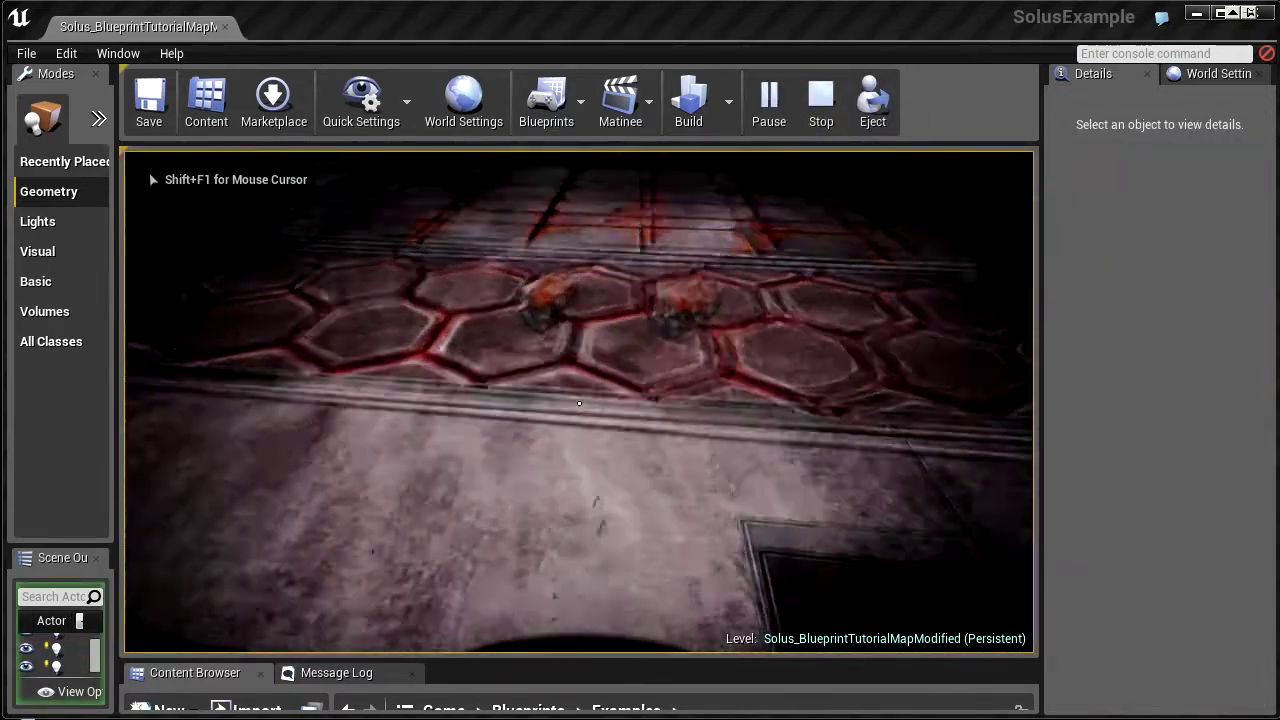
key("w")
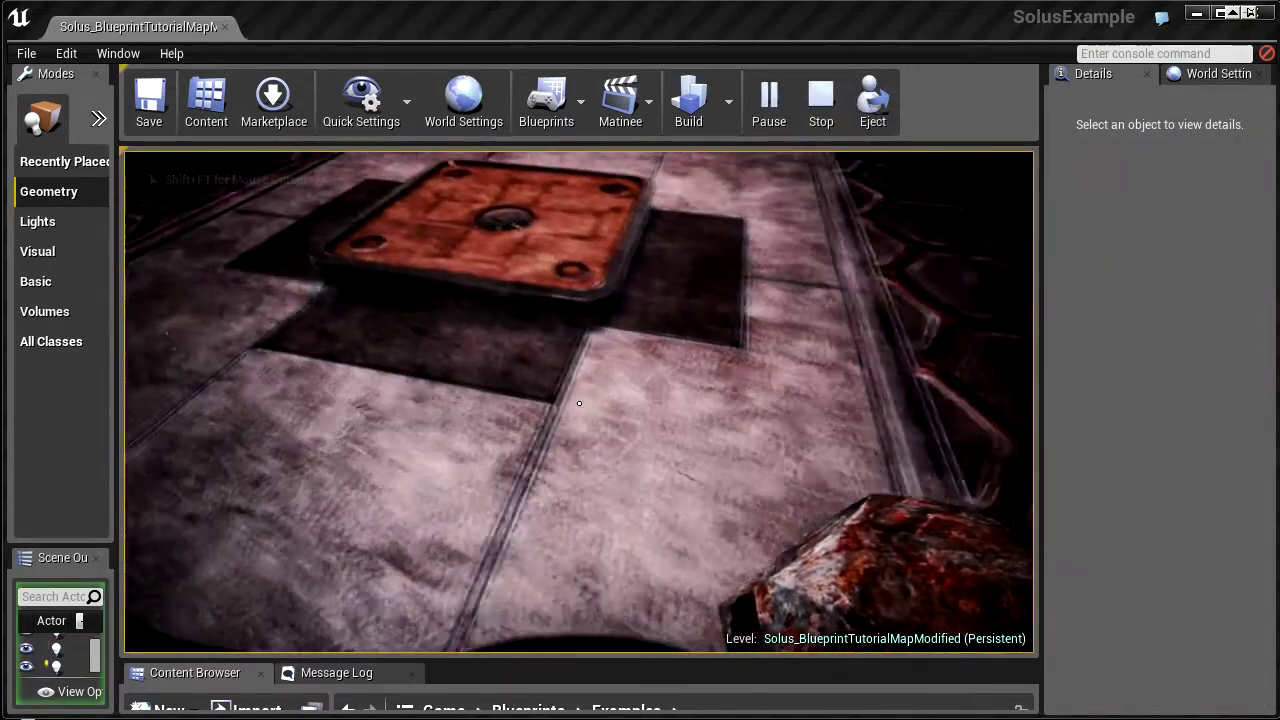
key("w")
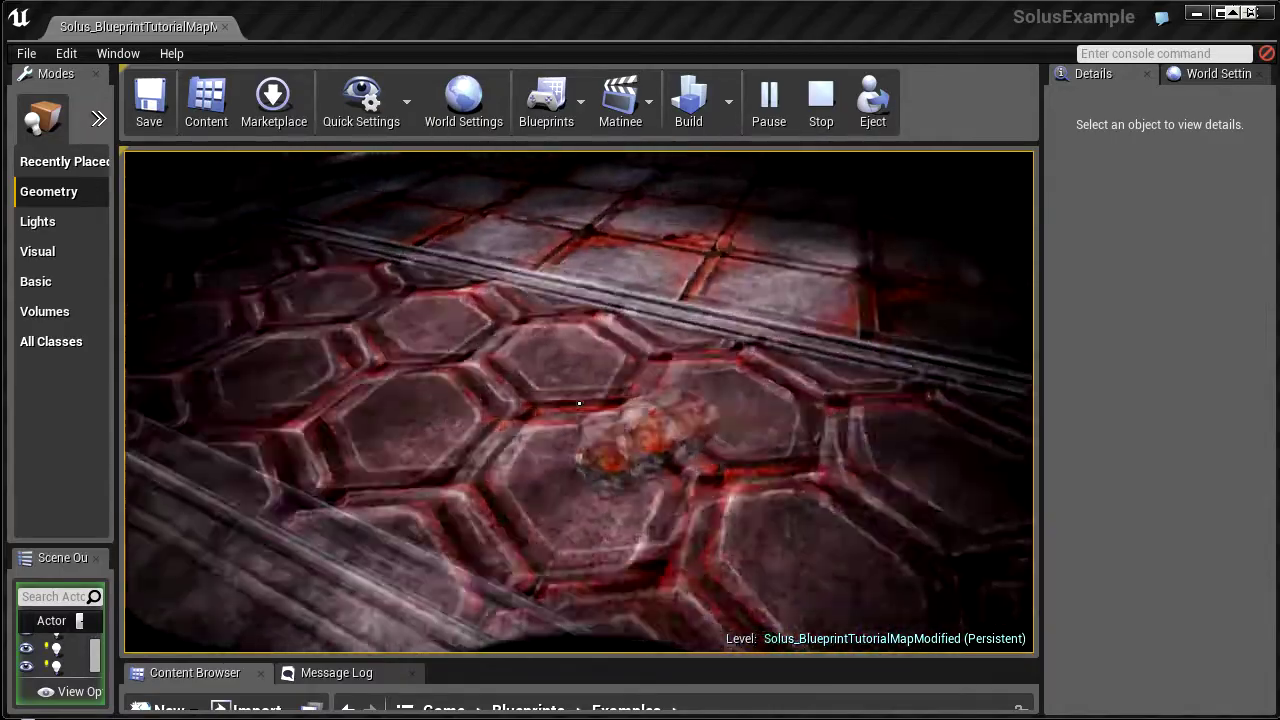
key("w")
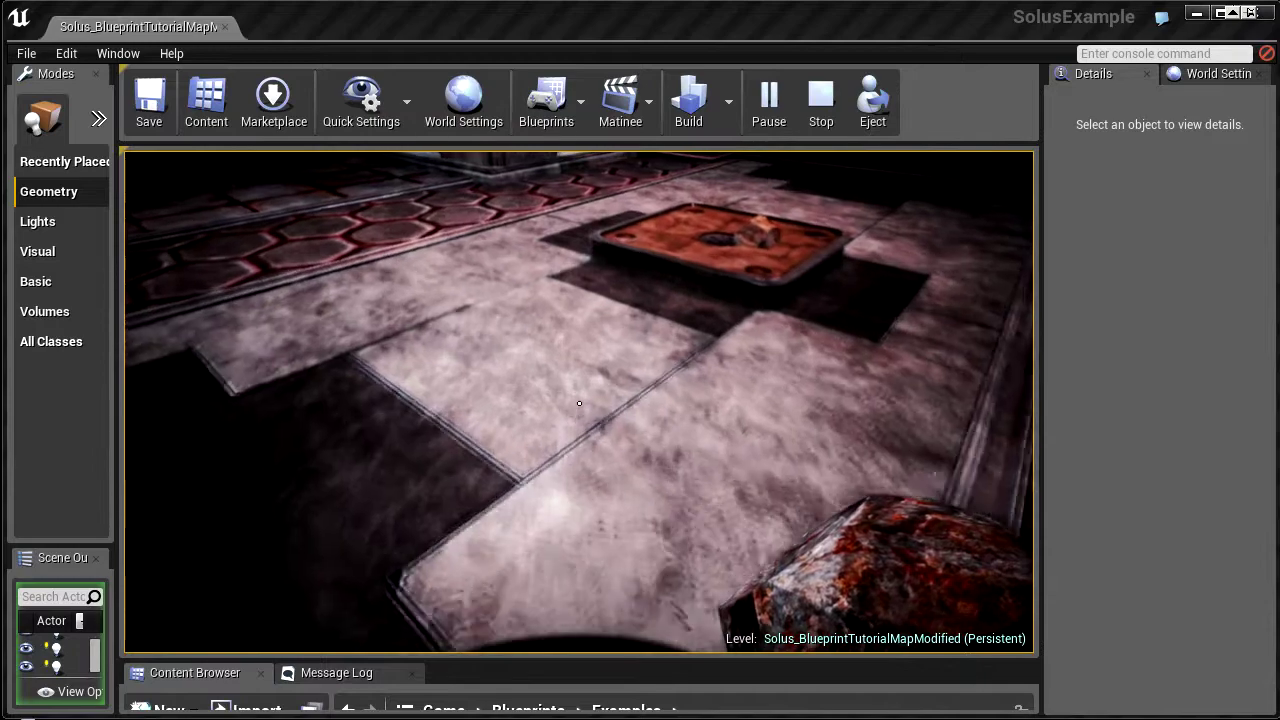
key("w")
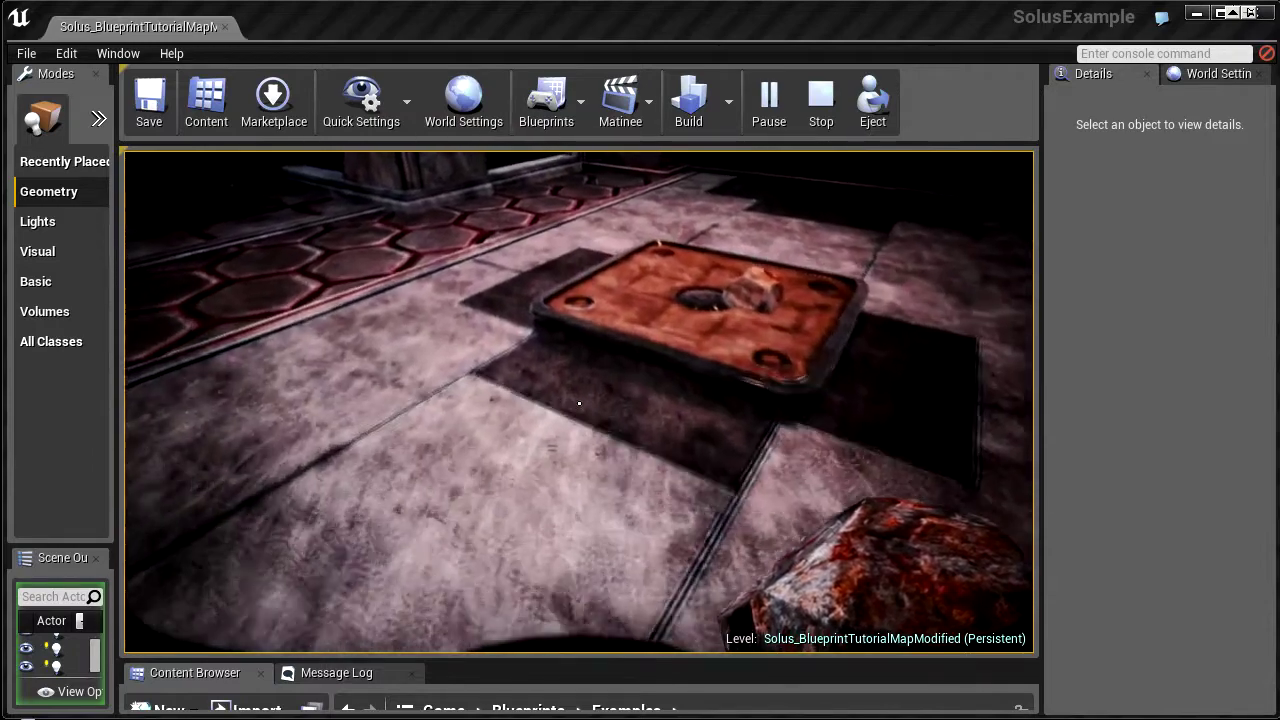
key("w")
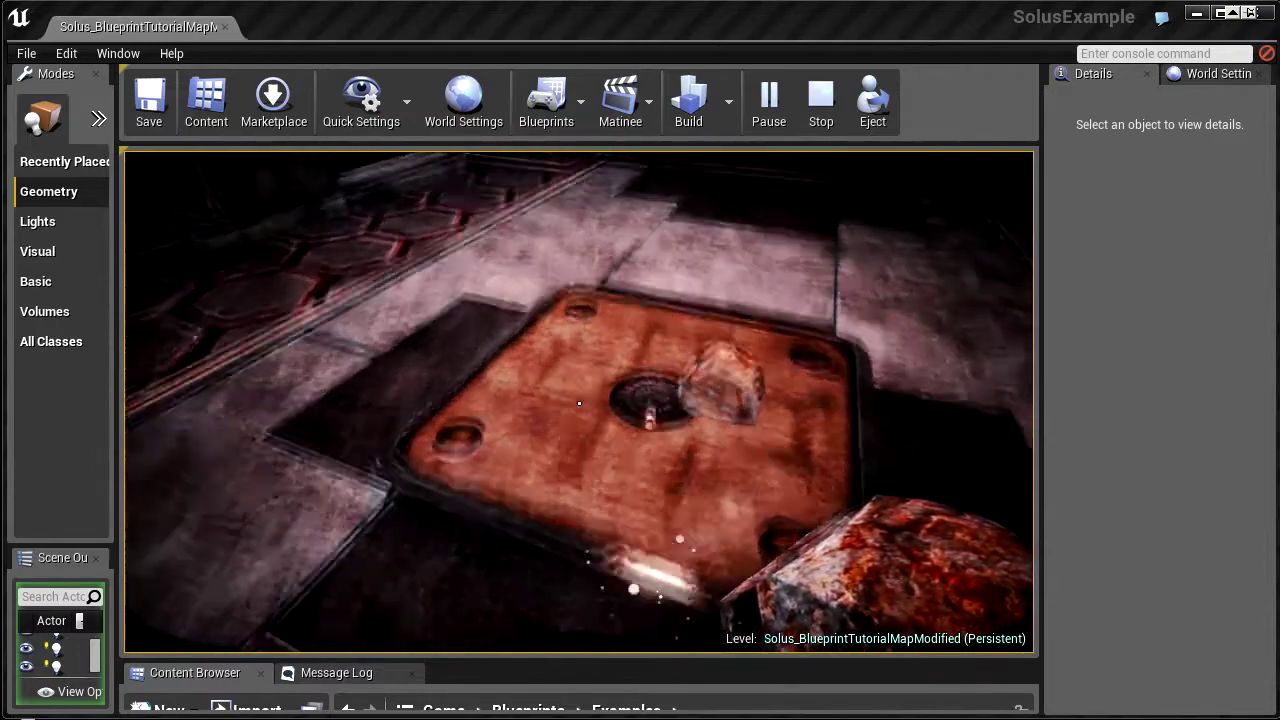
key("s")
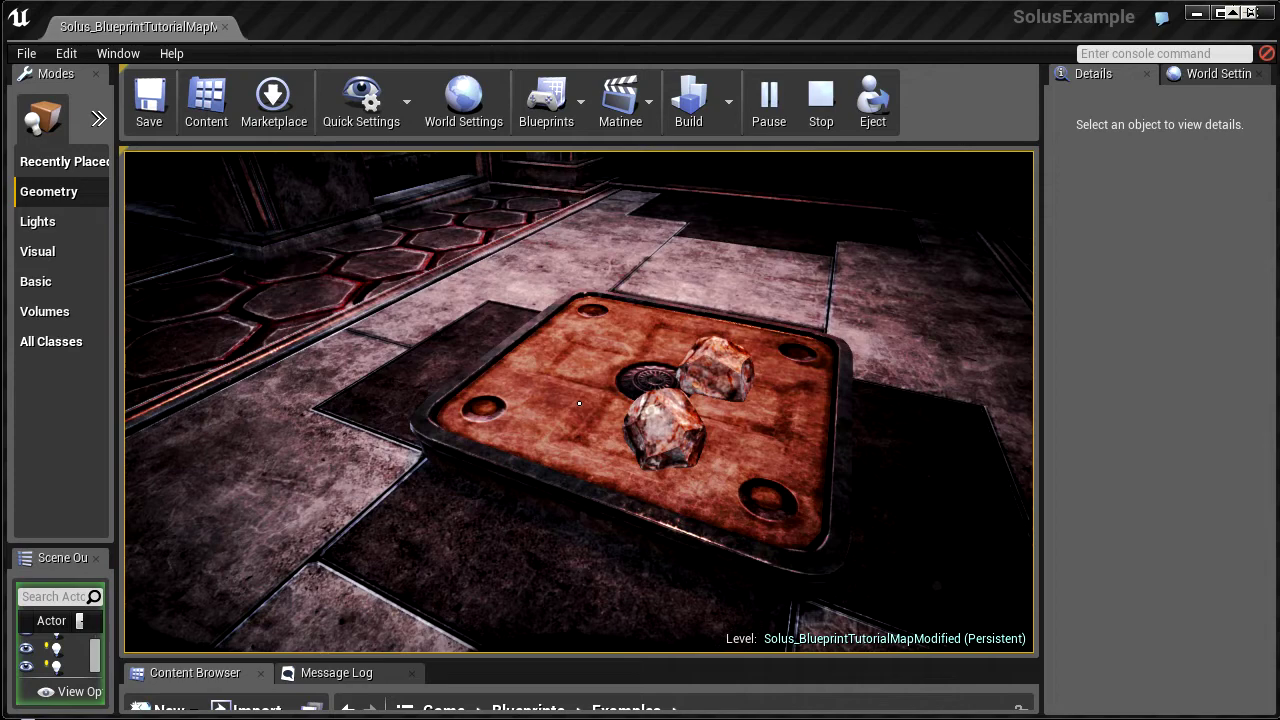
key("Escape")
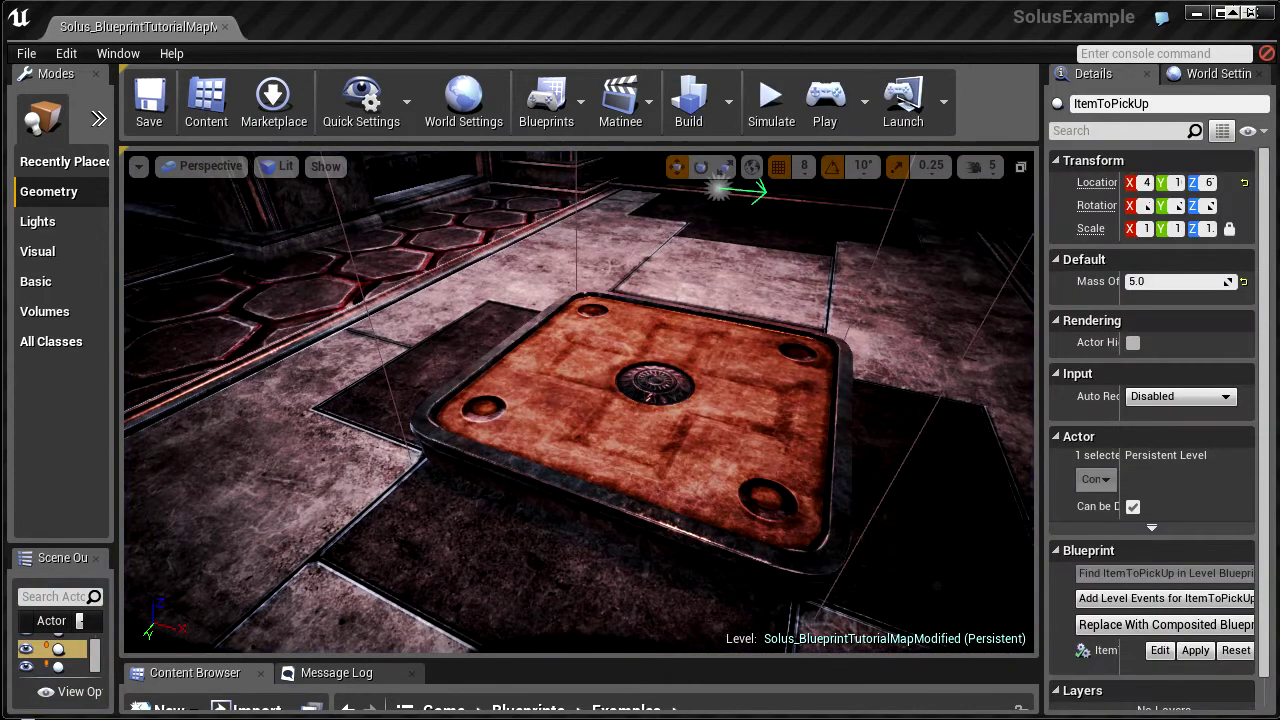
Switch to the PressurePlateForTutorial blueprint and widen its event graph area
key("alt+Tab")
right_click_drag(870, 382, 801, 396)
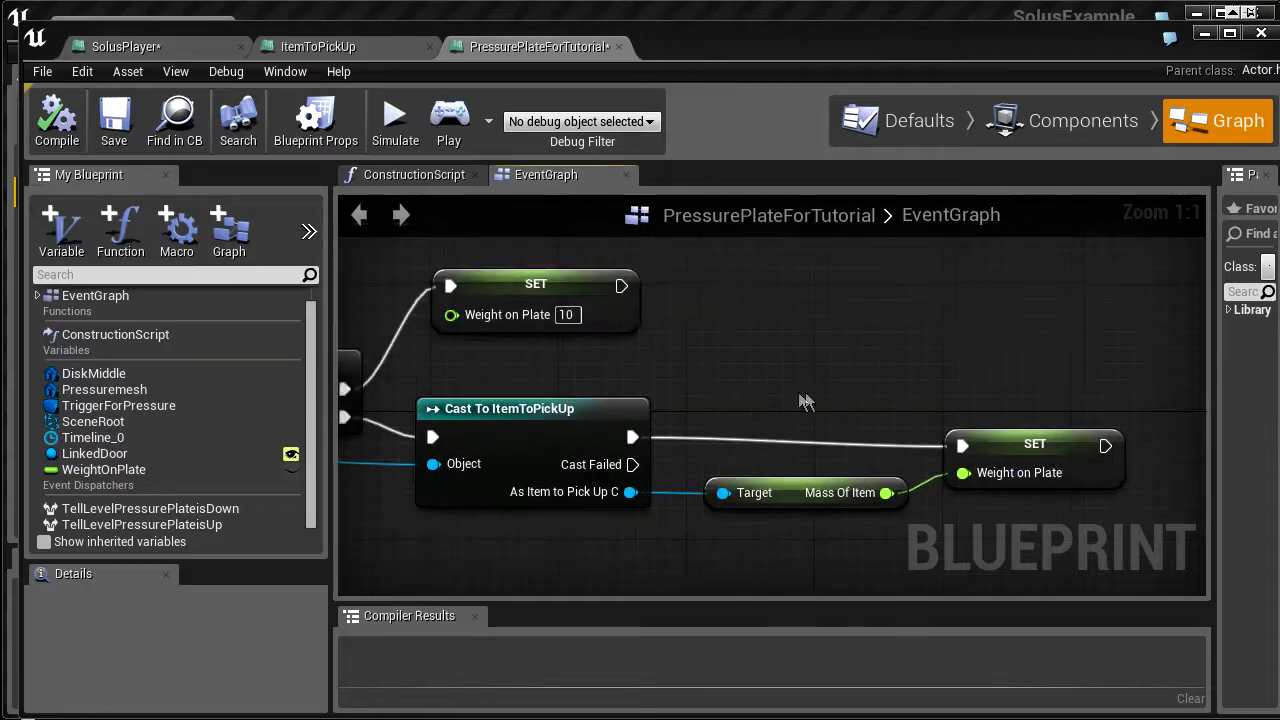
scroll(806, 402, "down", 3)
left_click_drag(334, 371, 231, 370)
scroll(641, 369, "up", 3)
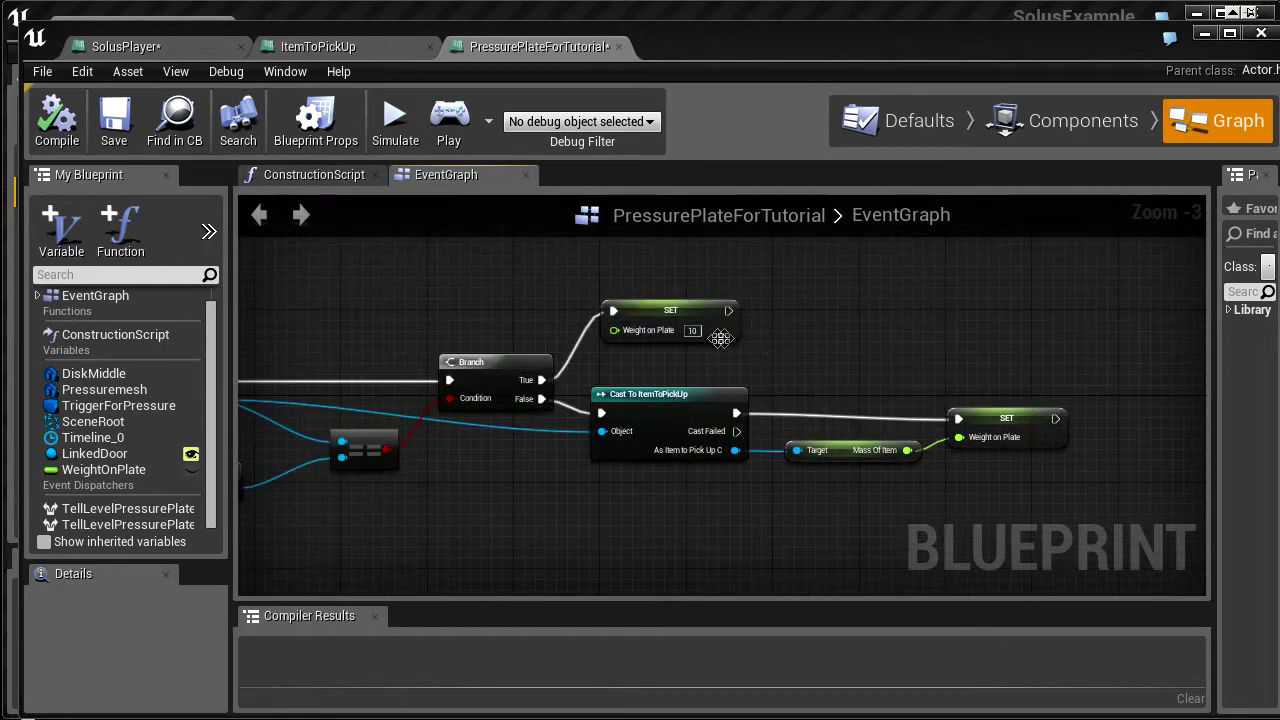
Move the Weight on Plate SET node of the Branch's True path farther away to make room before it
left_click_drag(746, 360, 987, 314)
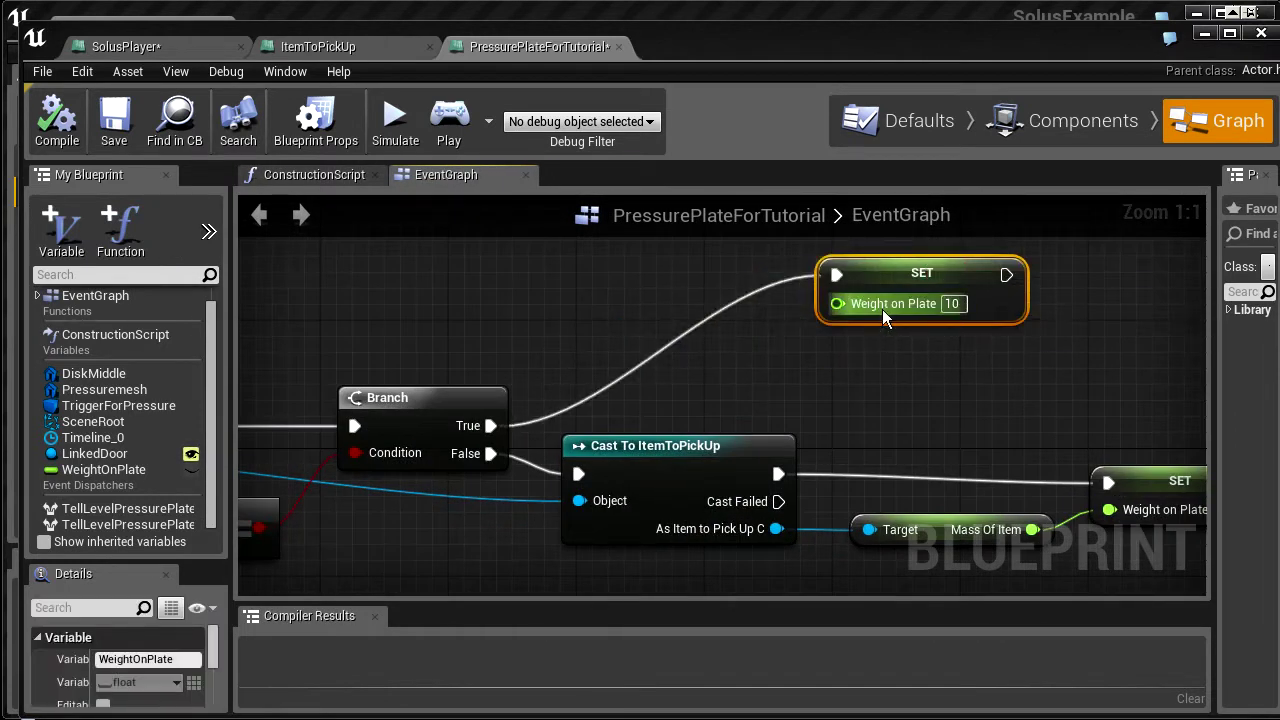
left_click_drag(901, 284, 964, 268)
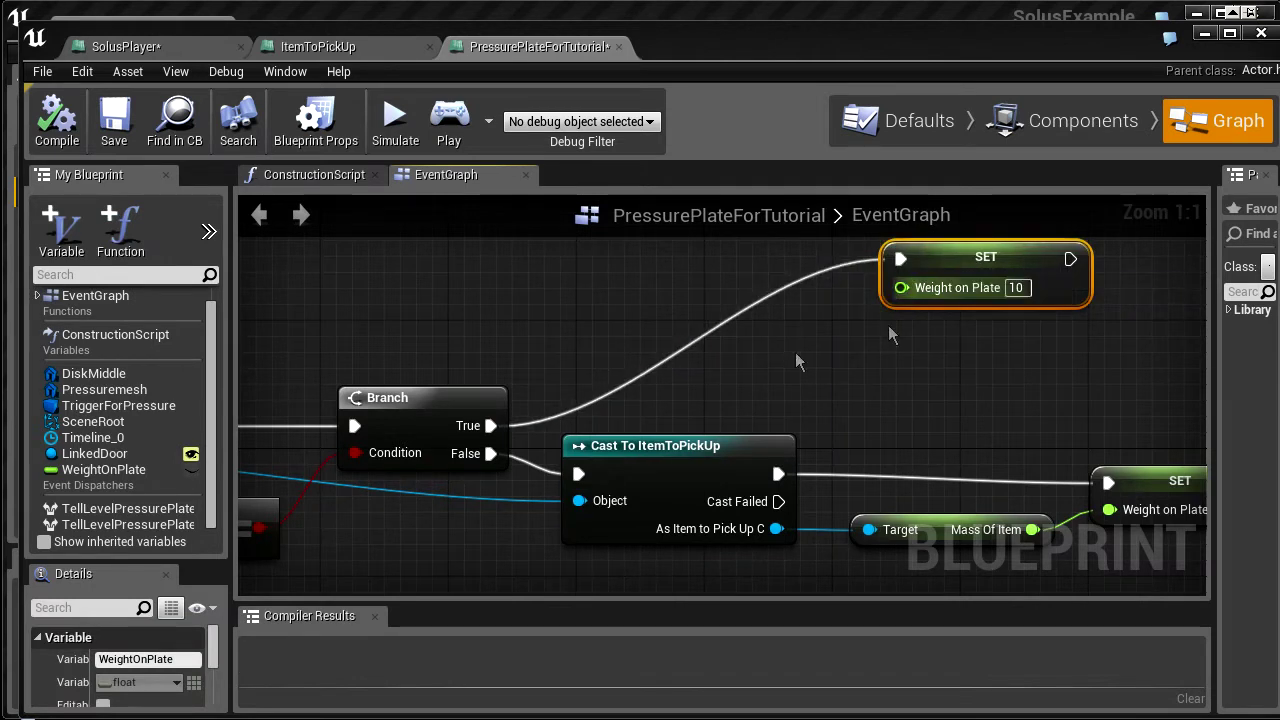
right_click_drag(742, 370, 702, 424)
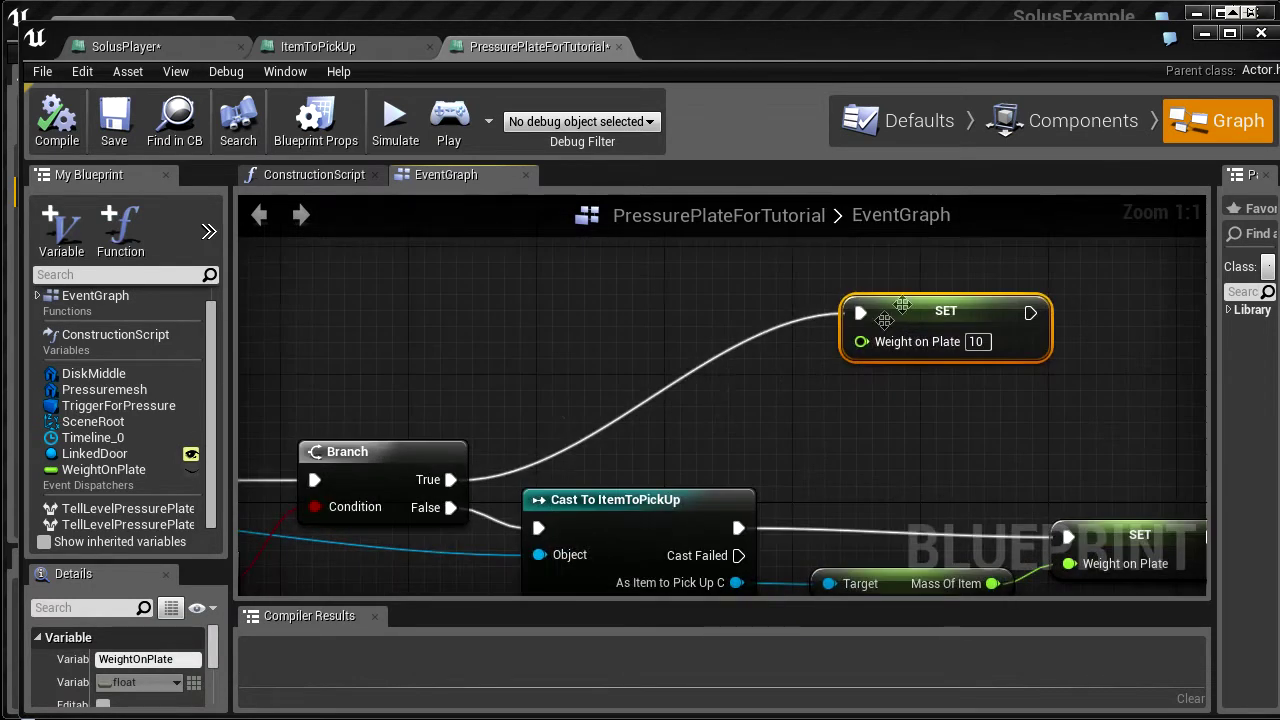
Add a WeightOnPlate getter and feed it into a Float + Float node that adds 10
left_click_drag(116, 472, 484, 388)
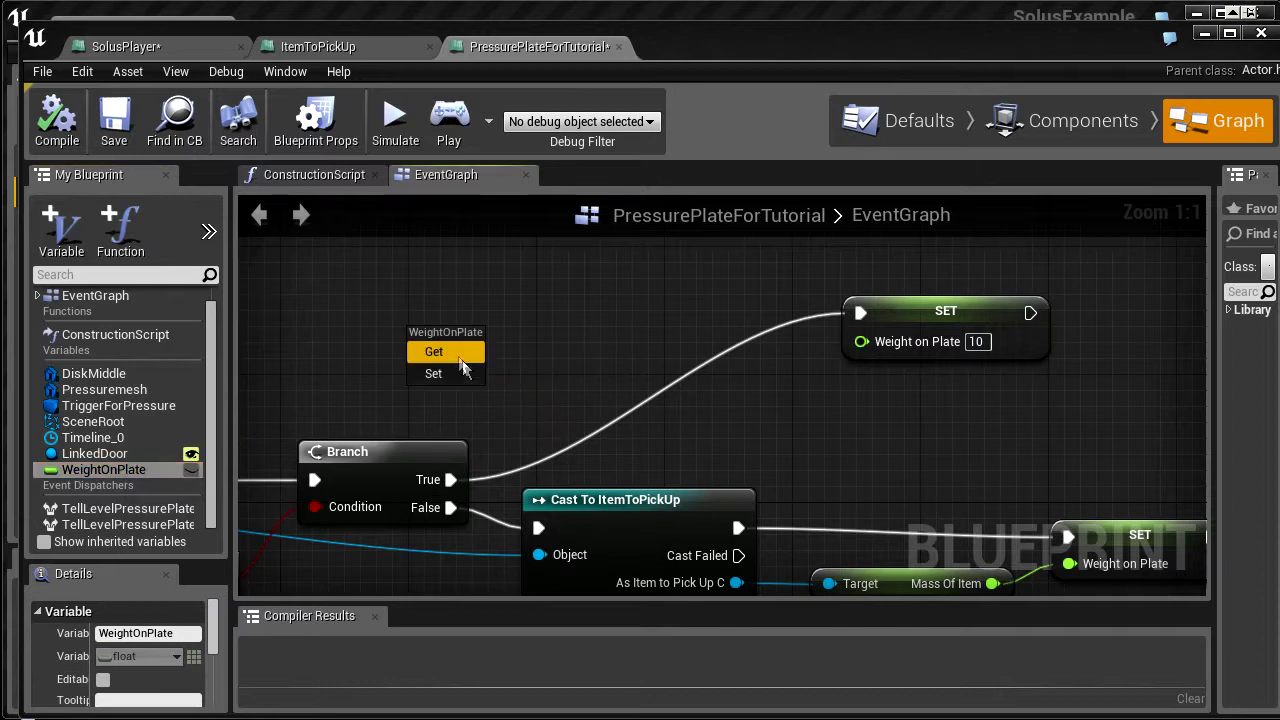
left_click(460, 362)
left_click_drag(522, 312, 581, 351)
type("+")
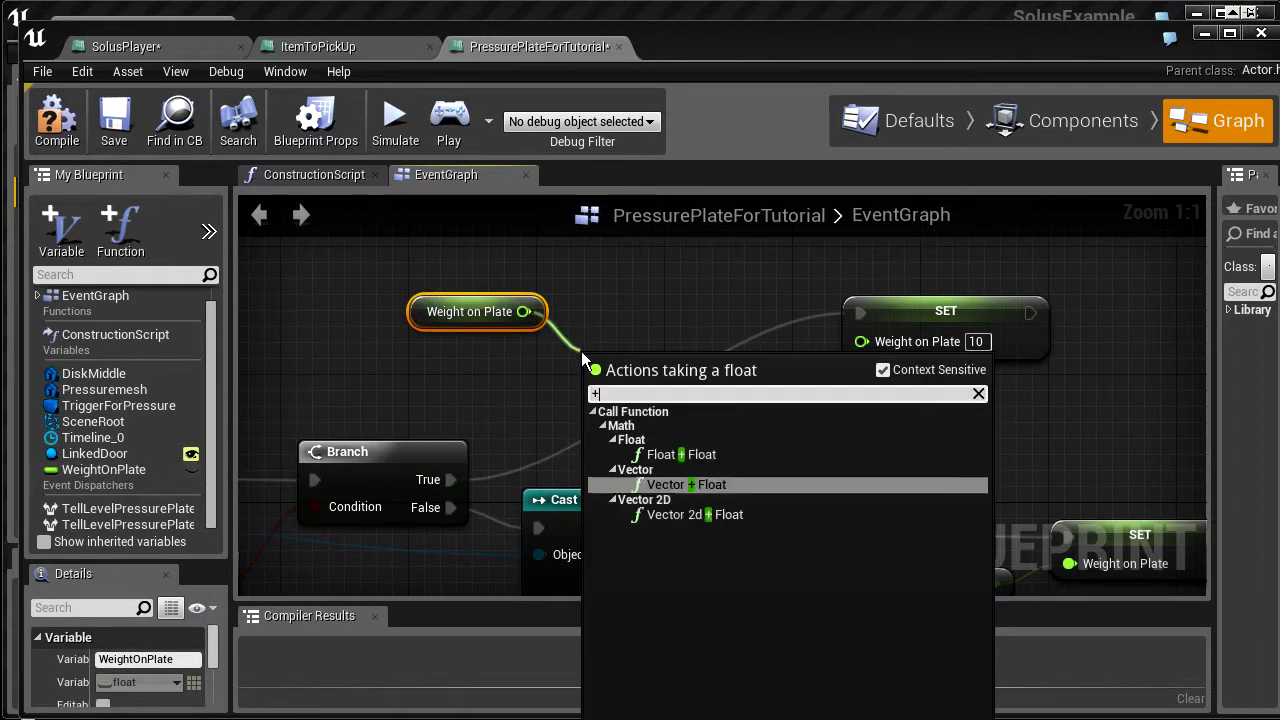
left_click(690, 457)
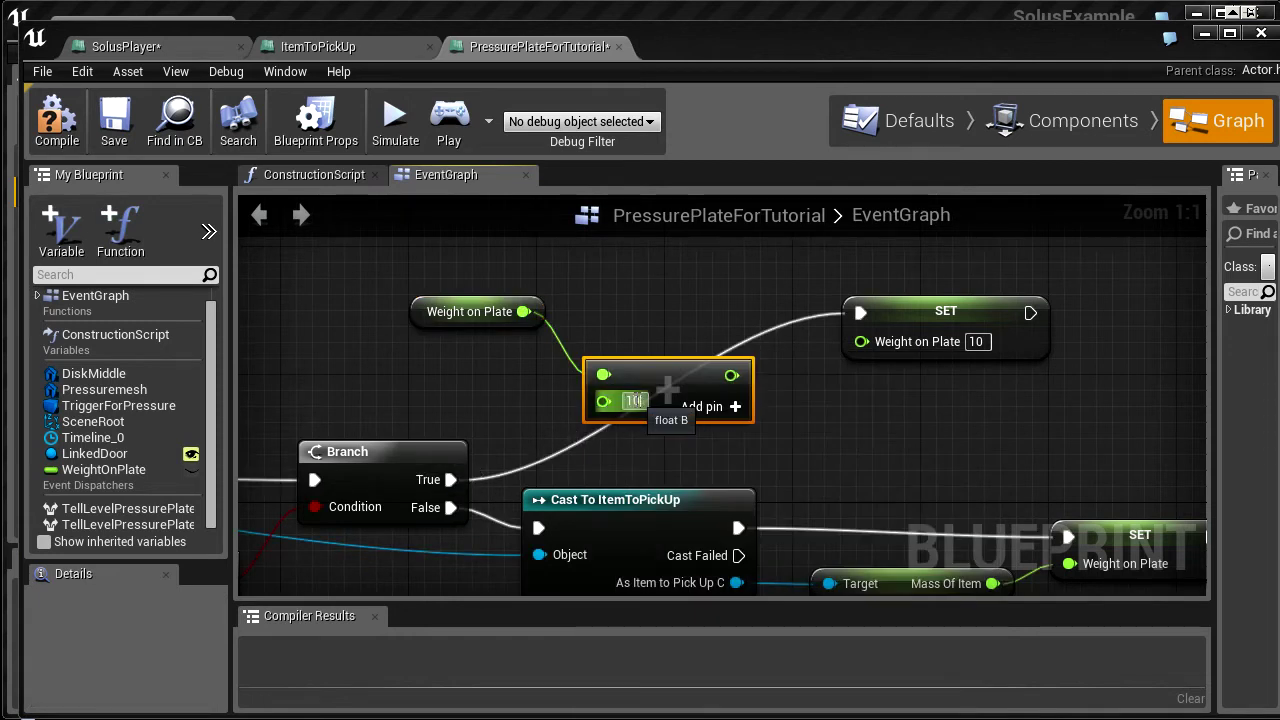
Align the getter with the addition node and connect the sum to the True path's Weight on Plate SET node
left_click_drag(427, 325, 455, 368)
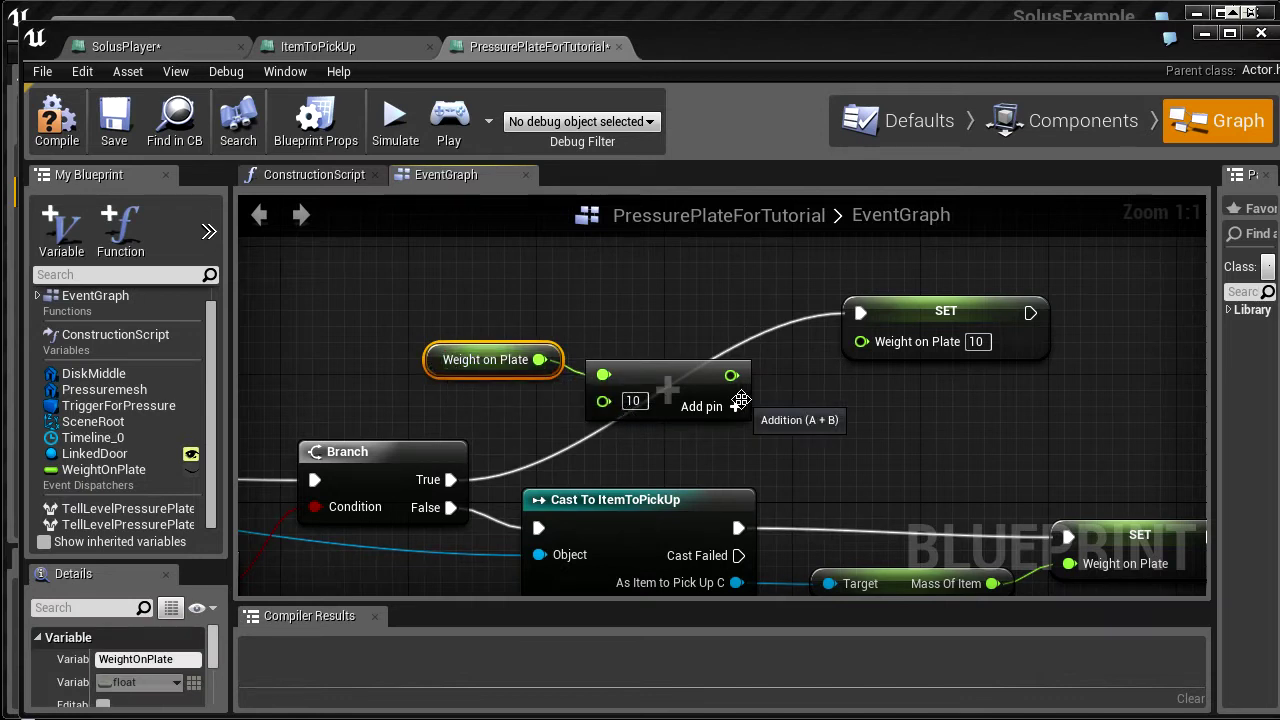
left_click_drag(743, 398, 826, 364)
left_click_drag(900, 343, 902, 342)
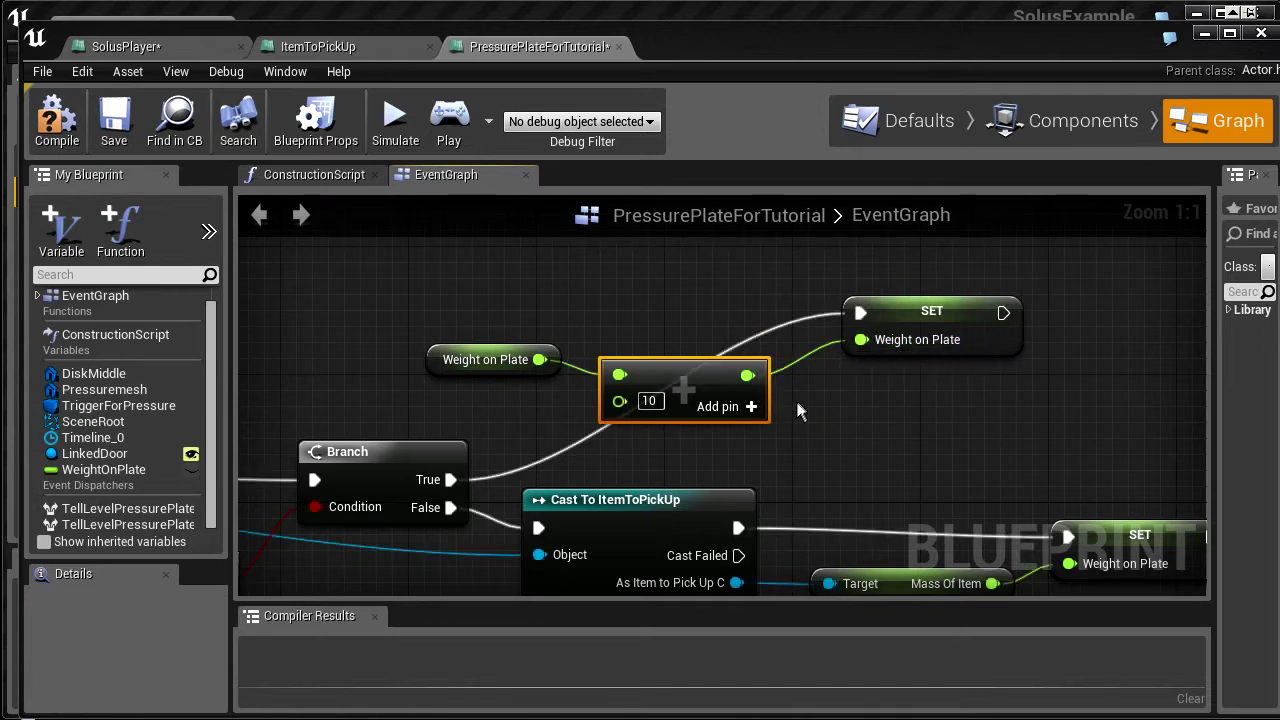
Shift the item path's SET node aside and place a duplicate Weight on Plate getter above Mass Of Item
right_click_drag(897, 424, 784, 353)
left_click_drag(937, 424, 970, 407)
right_click_drag(756, 480, 716, 524)
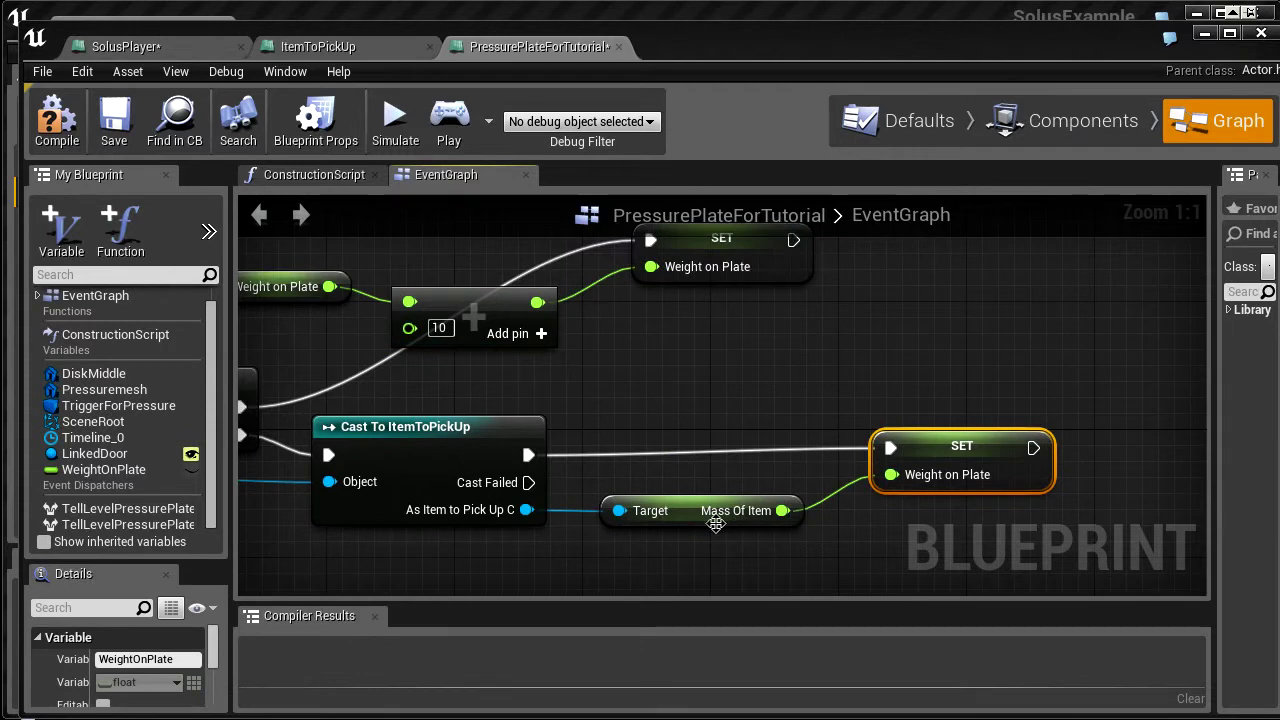
left_click_drag(782, 513, 802, 535)
left_click(640, 400)
right_click_drag(277, 295, 388, 290)
left_click(341, 285)
key("ctrl+w")
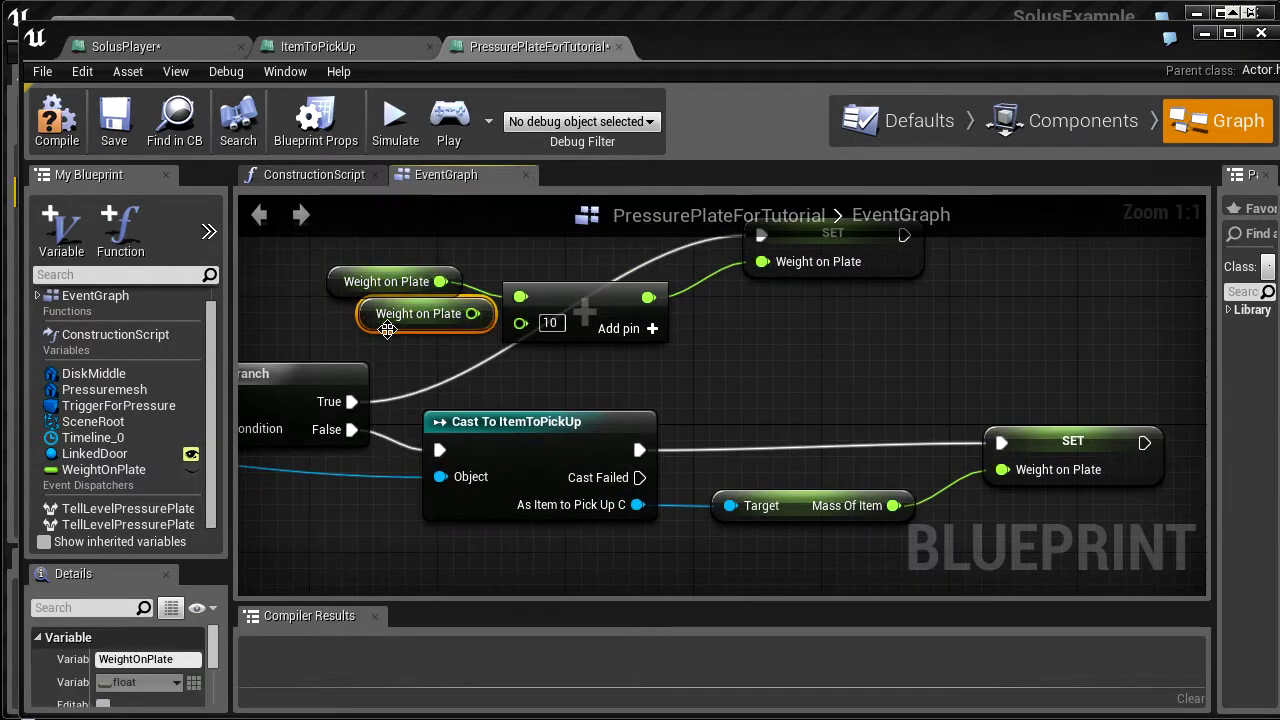
left_click_drag(383, 333, 752, 405)
Add the duplicated Weight on Plate and Mass Of Item with a Float + Float node and connect the sum to the item SET node
left_click_drag(858, 380, 950, 345)
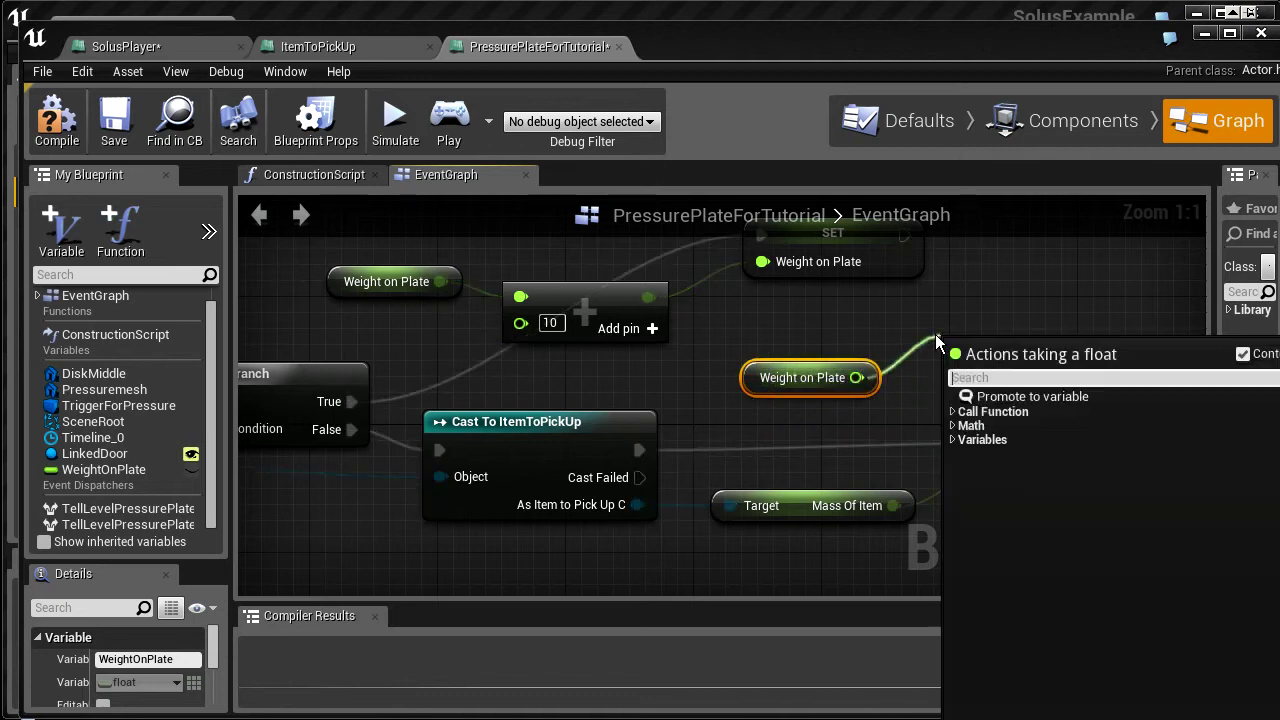
type("+")
left_click(1000, 431)
left_click_drag(897, 507, 951, 371)
left_click_drag(1053, 345, 1018, 473)
Rearrange the item path's SET, addition and Weight on Plate nodes into a tidy row after Cast To ItemToPickUp
right_click_drag(1092, 431, 914, 446)
left_click_drag(914, 446, 1075, 398)
left_click_drag(836, 363, 854, 461)
left_click_drag(585, 403, 587, 476)
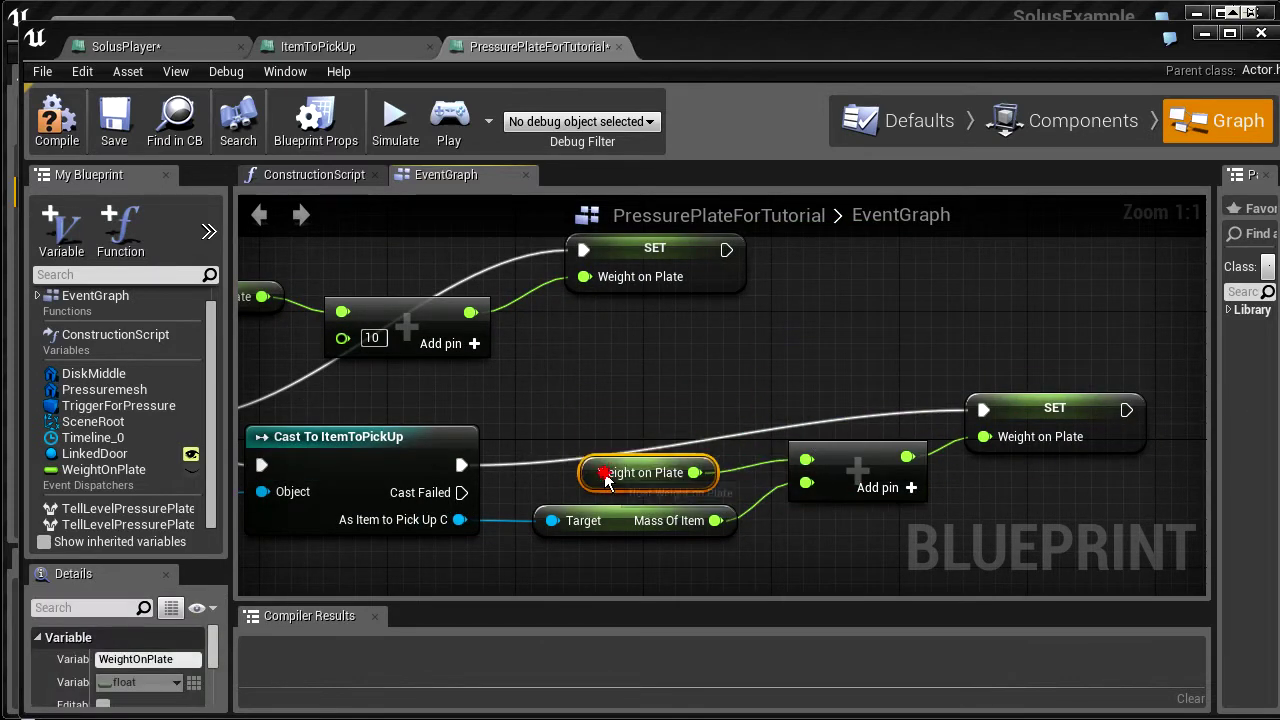
Place a WeightOnPlate getter below the SET node of the OnComponentEndOverlap event
right_click_drag(564, 416, 771, 436)
right_click_drag(875, 410, 731, 409)
scroll(735, 405, "down", 4)
right_click_drag(540, 515, 721, 422)
scroll(530, 475, "up", 3)
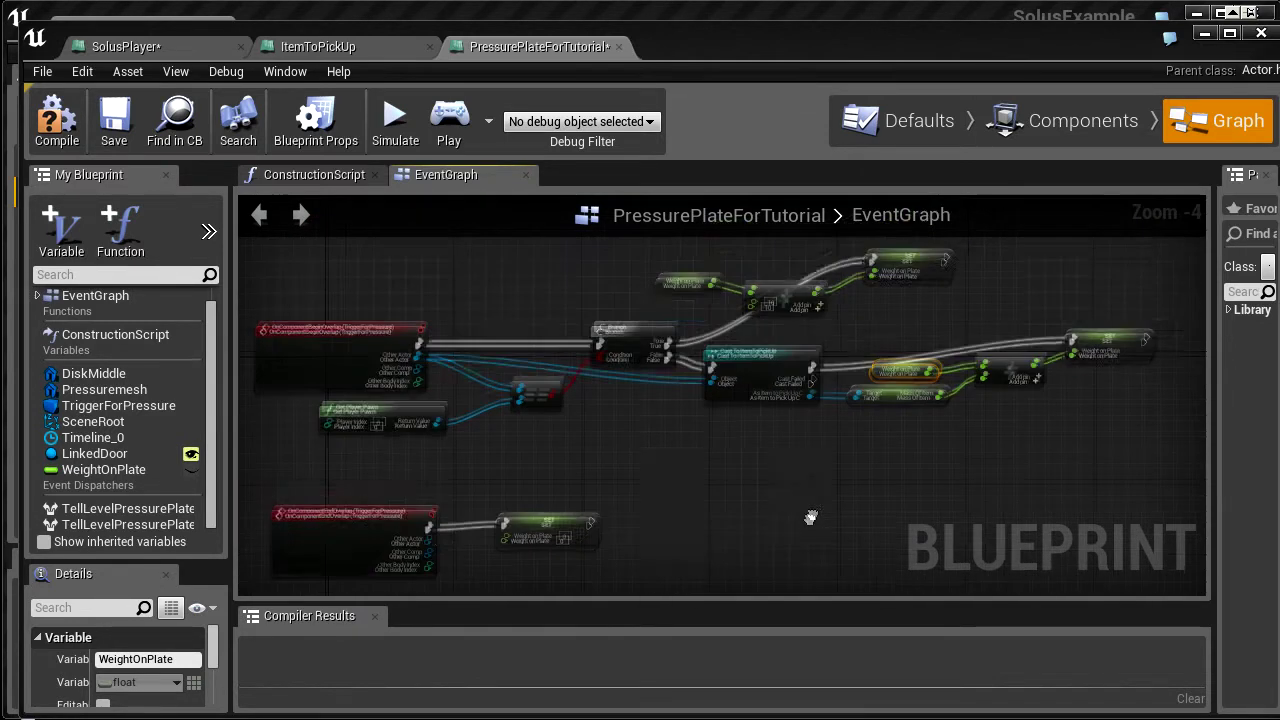
left_click_drag(100, 471, 671, 585)
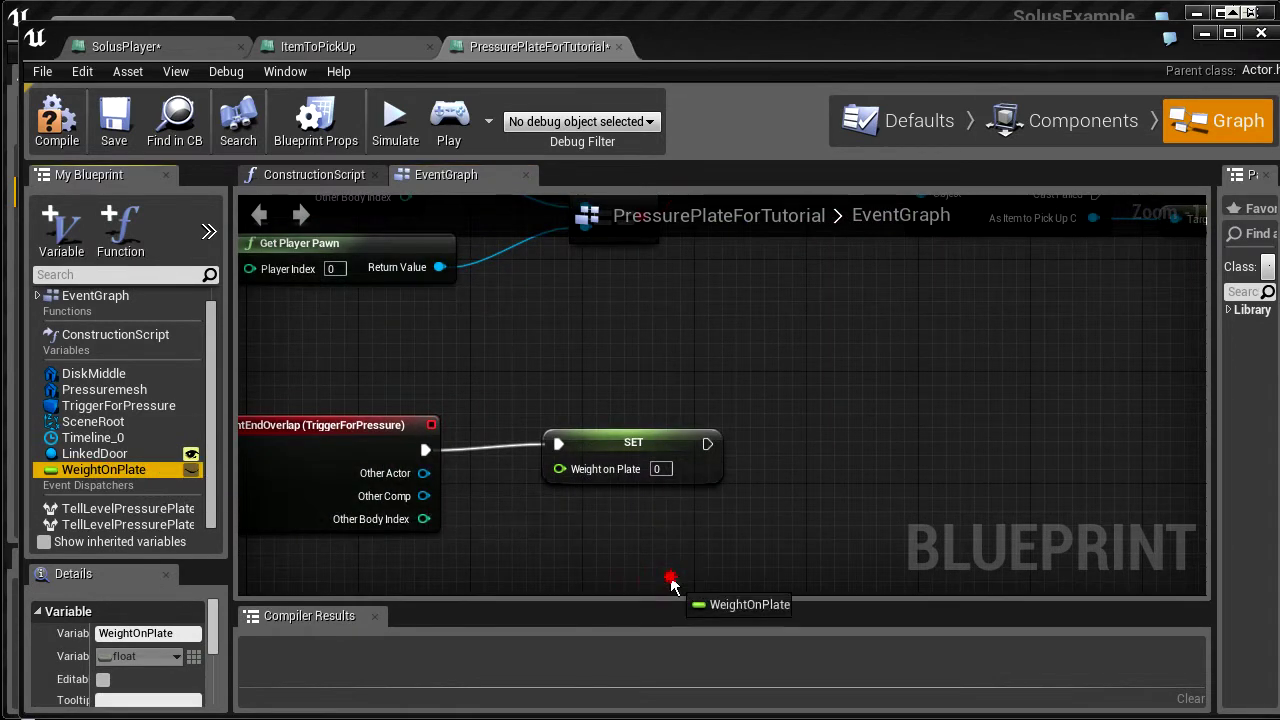
left_click(532, 564)
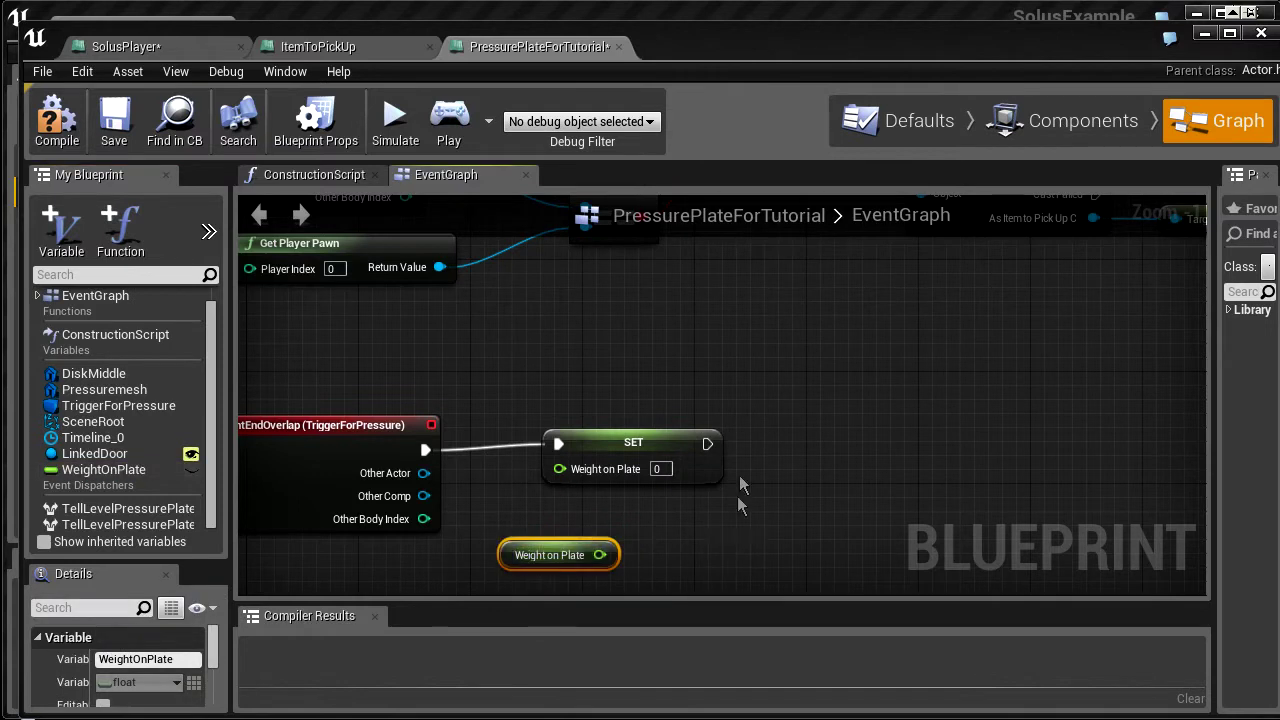
Replace the OnComponentEndOverlap event's SET and getter nodes with a copy of the begin-overlap weight logic, excluding its event node
scroll(739, 485, "down", 4)
left_click_drag(1138, 485, 735, 318)
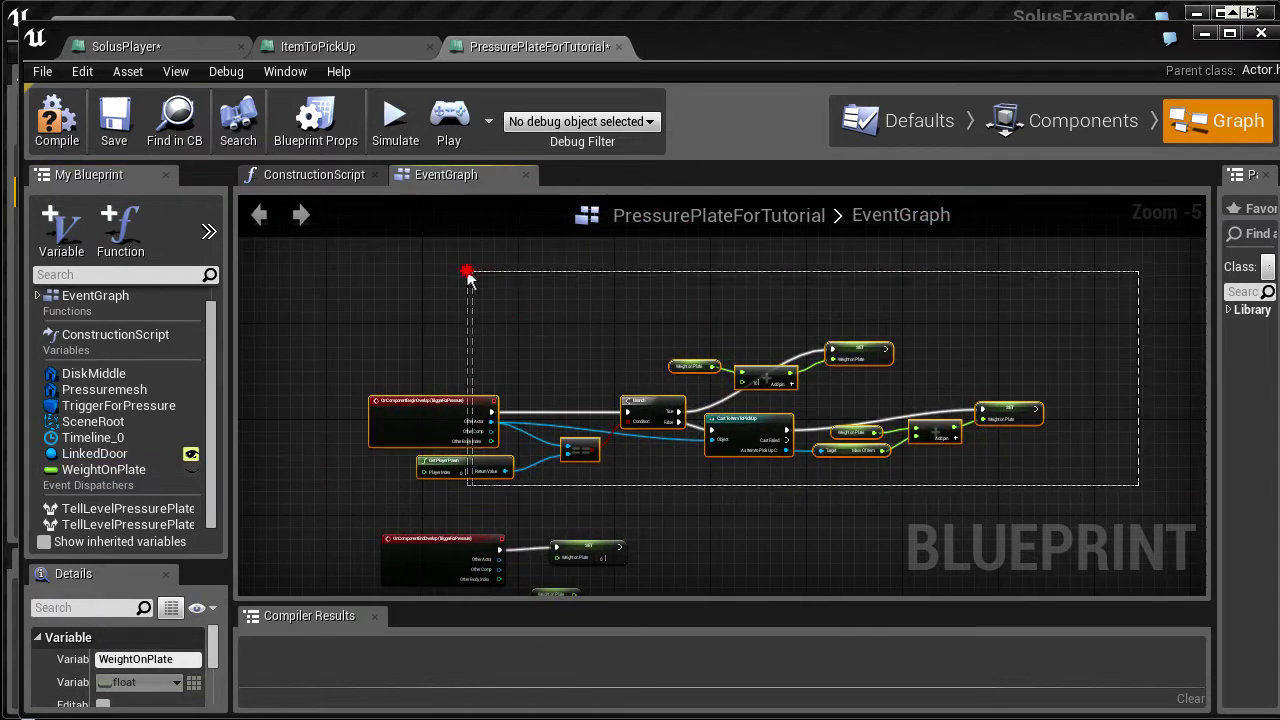
left_click_drag(516, 270, 516, 272)
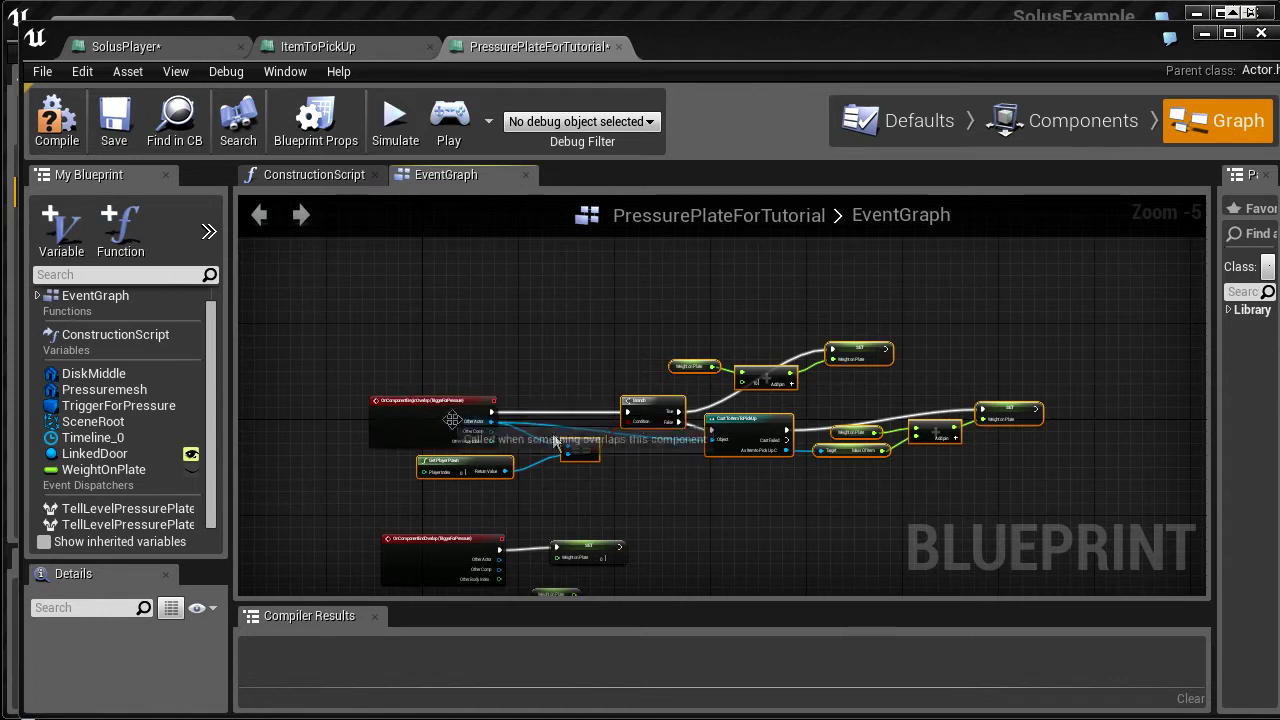
right_click_drag(634, 585, 738, 436)
left_click_drag(752, 475, 648, 381)
right_click_drag(962, 375, 871, 488)
key("ctrl+v")
left_click_drag(774, 445, 743, 543)
Connect the OnComponentEndOverlap event's execution output to the pasted Branch node
scroll(472, 514, "up", 3)
right_click_drag(472, 514, 428, 412)
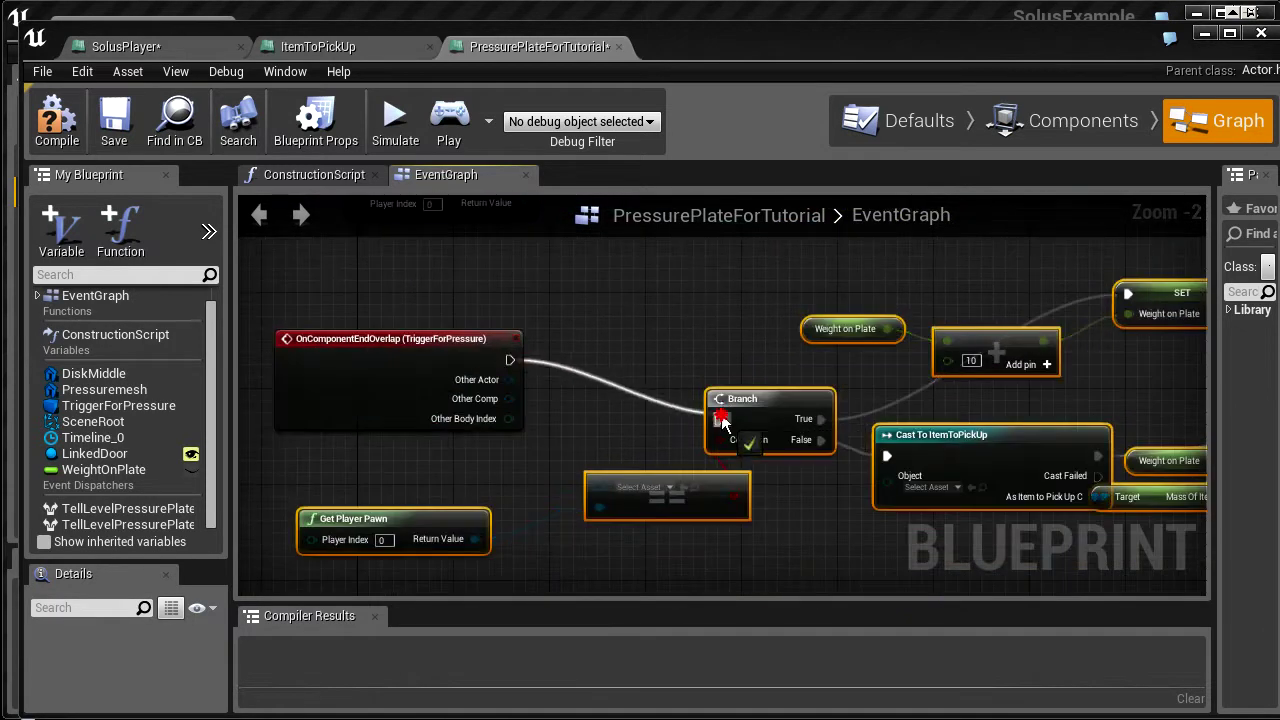
left_click_drag(722, 422, 722, 422)
Connect the end-overlap event's Other Actor to the pasted equality node and move that node and Get Player Pawn closer together
scroll(1042, 488, "down", 4)
scroll(885, 436, "up", 5)
right_click_drag(500, 490, 837, 380)
left_click(820, 388)
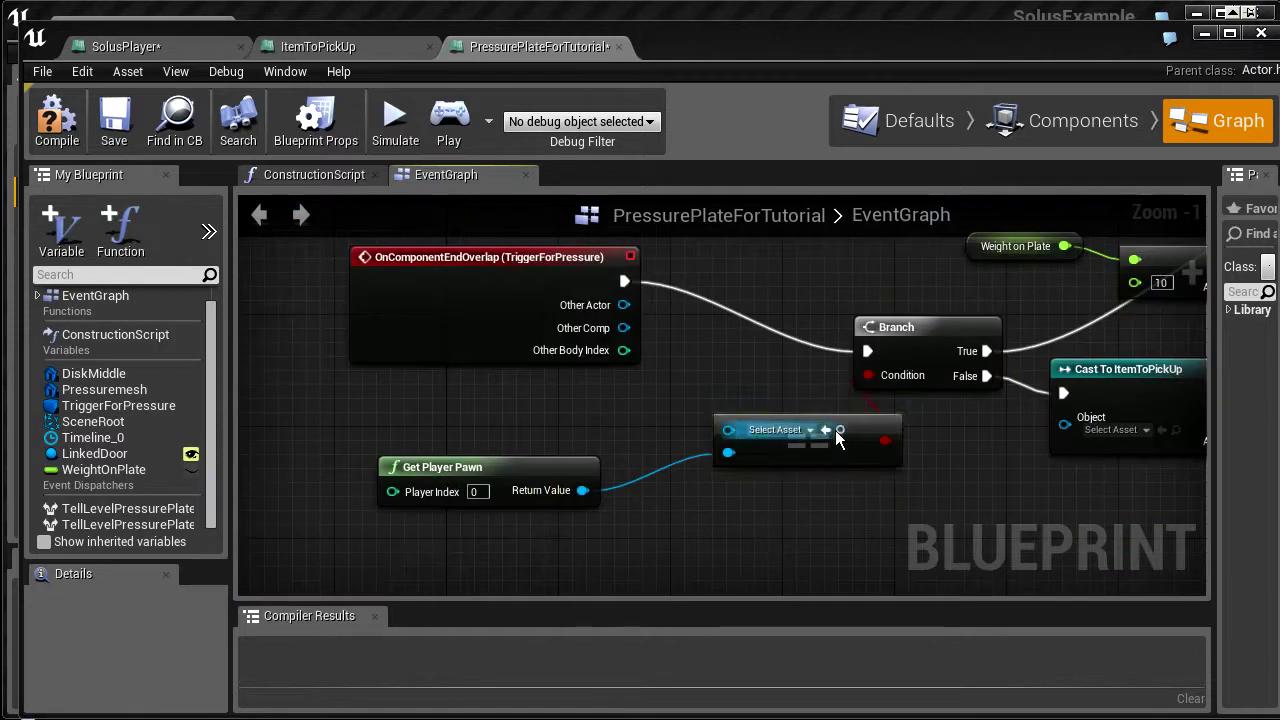
left_click_drag(837, 437, 780, 434)
left_click_drag(672, 438, 672, 436)
left_click_drag(710, 461, 780, 419)
left_click_drag(507, 468, 560, 424)
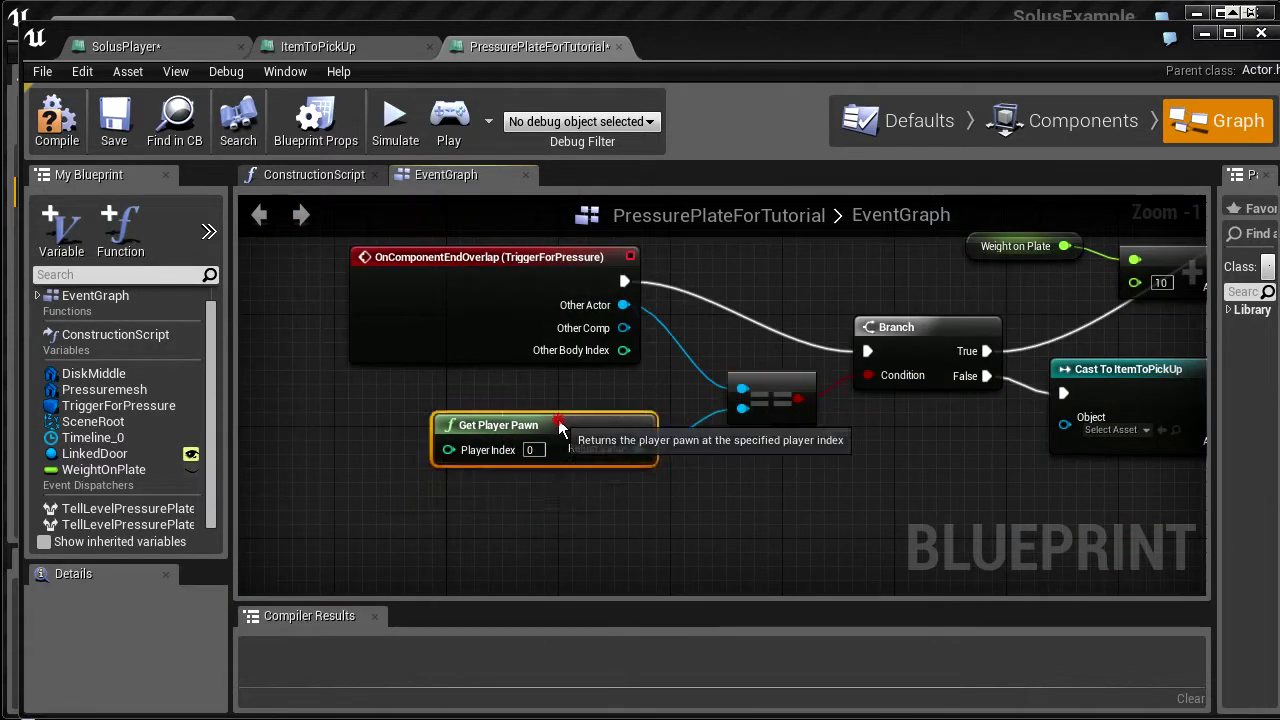
Replace the True path's addition node under the end-overlap event with a Float - Float node subtracting 10 from Weight on Plate
right_click_drag(1136, 314, 794, 377)
scroll(794, 377, "up", 1)
left_click_drag(715, 301, 741, 368)
type("-")
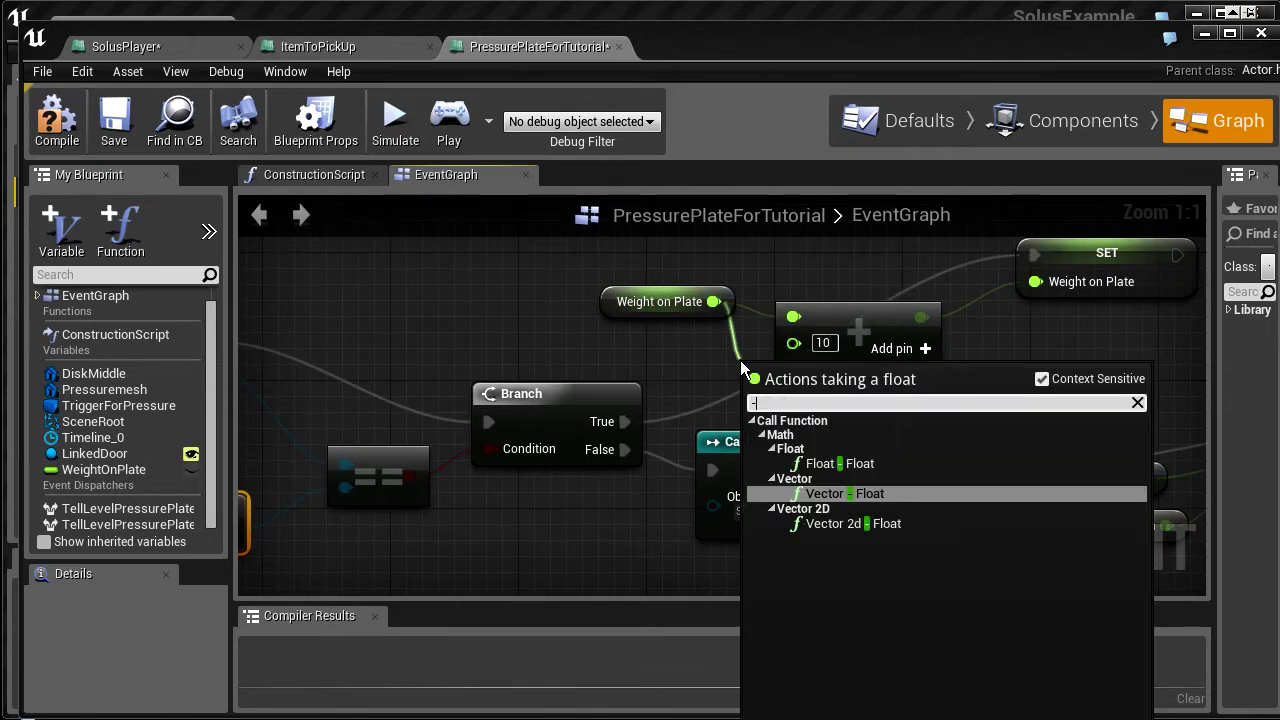
left_click(805, 463)
left_click_drag(852, 397, 1036, 281)
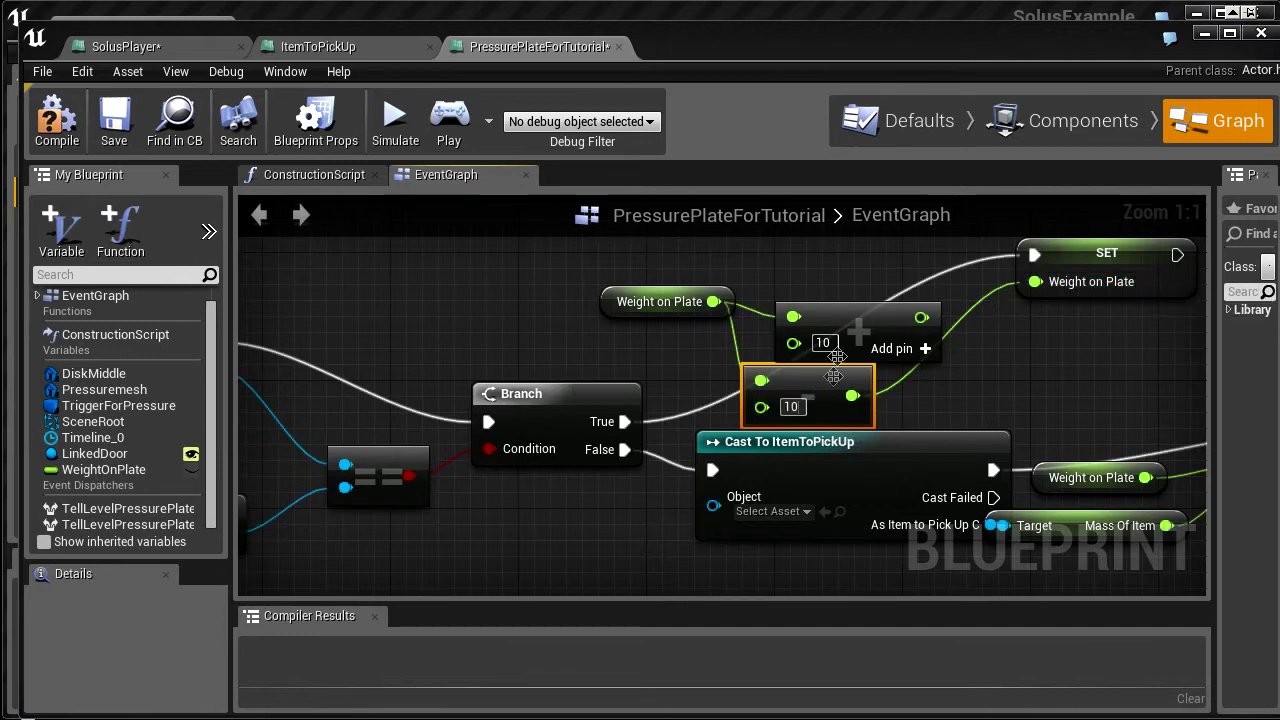
key("Delete")
left_click_drag(822, 398, 870, 330)
Replace the end-overlap item path's addition with a Float - Float node subtracting Mass Of Item from Weight on Plate, feeding the SET node
right_click_drag(962, 393, 430, 327)
left_click_drag(614, 411, 634, 459)
type("-")
left_click(866, 581)
left_click_drag(853, 505, 903, 375)
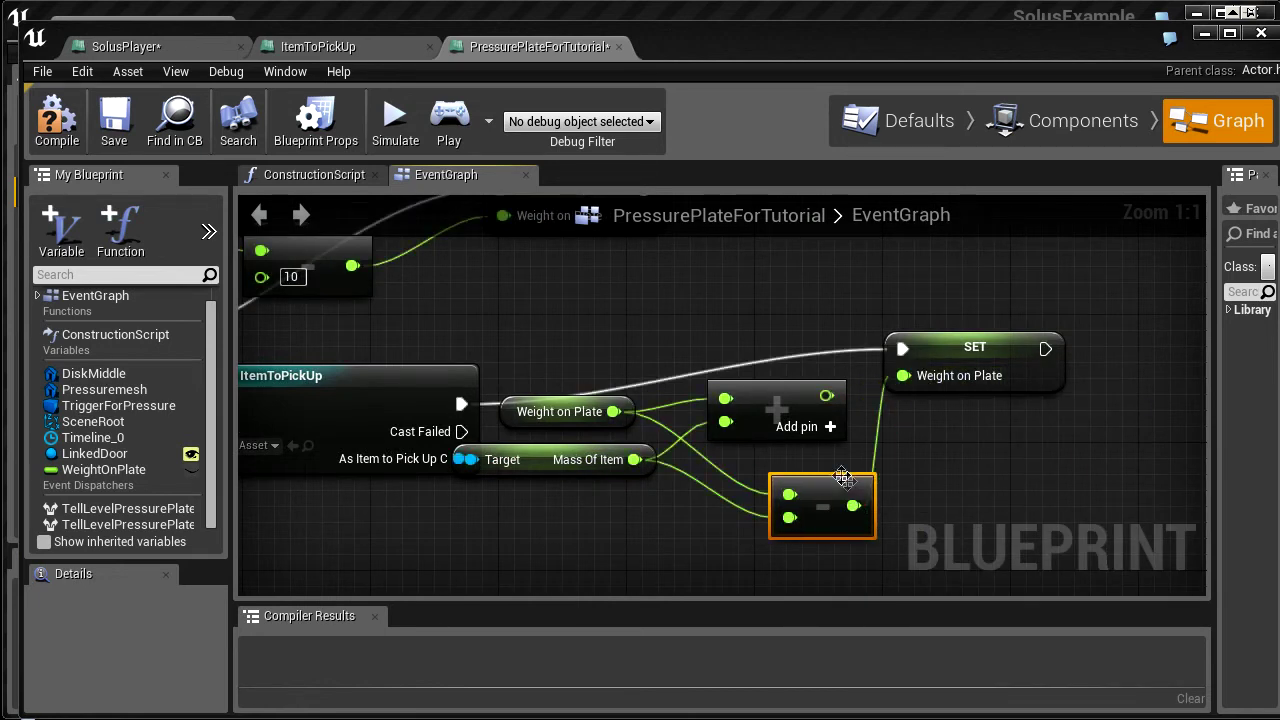
key("Delete")
left_click_drag(818, 527, 783, 442)
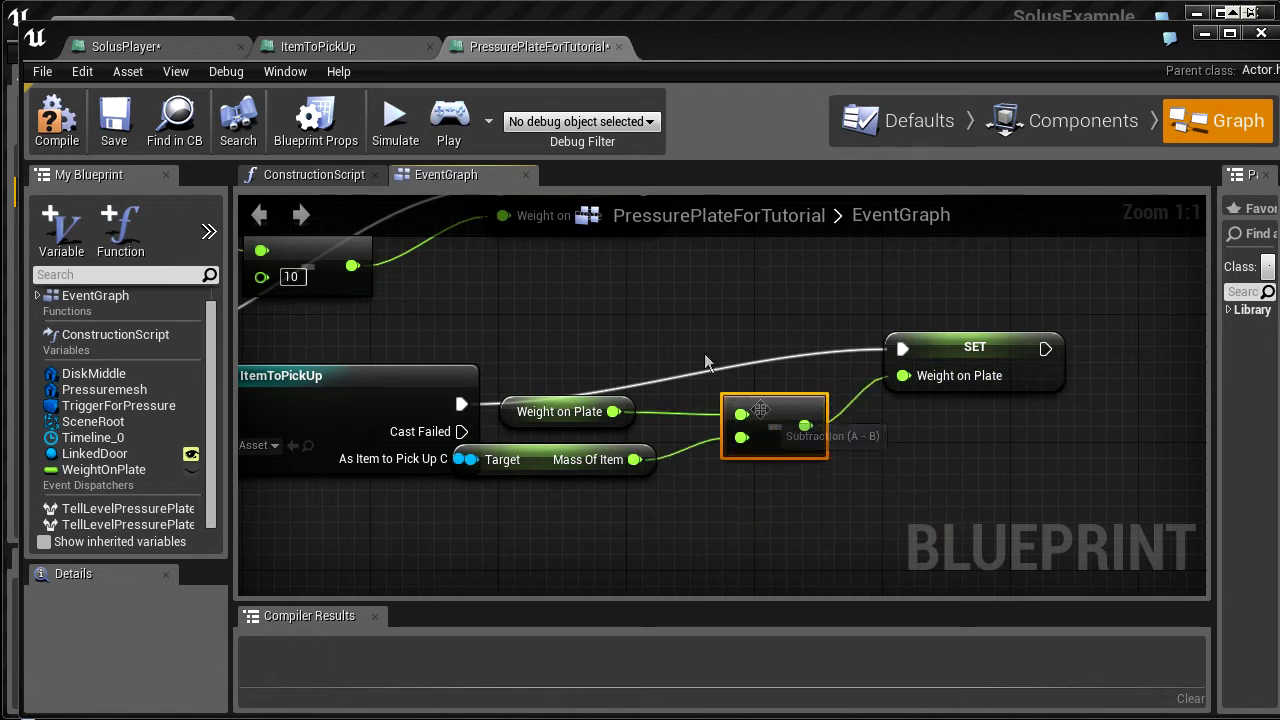
Review the begin-overlap and end-overlap chains that add to and subtract from Weight on Plate, including the begin-overlap SET nodes
scroll(640, 325, "down", 2)
right_click_drag(635, 321, 803, 417)
right_click_drag(775, 375, 863, 518)
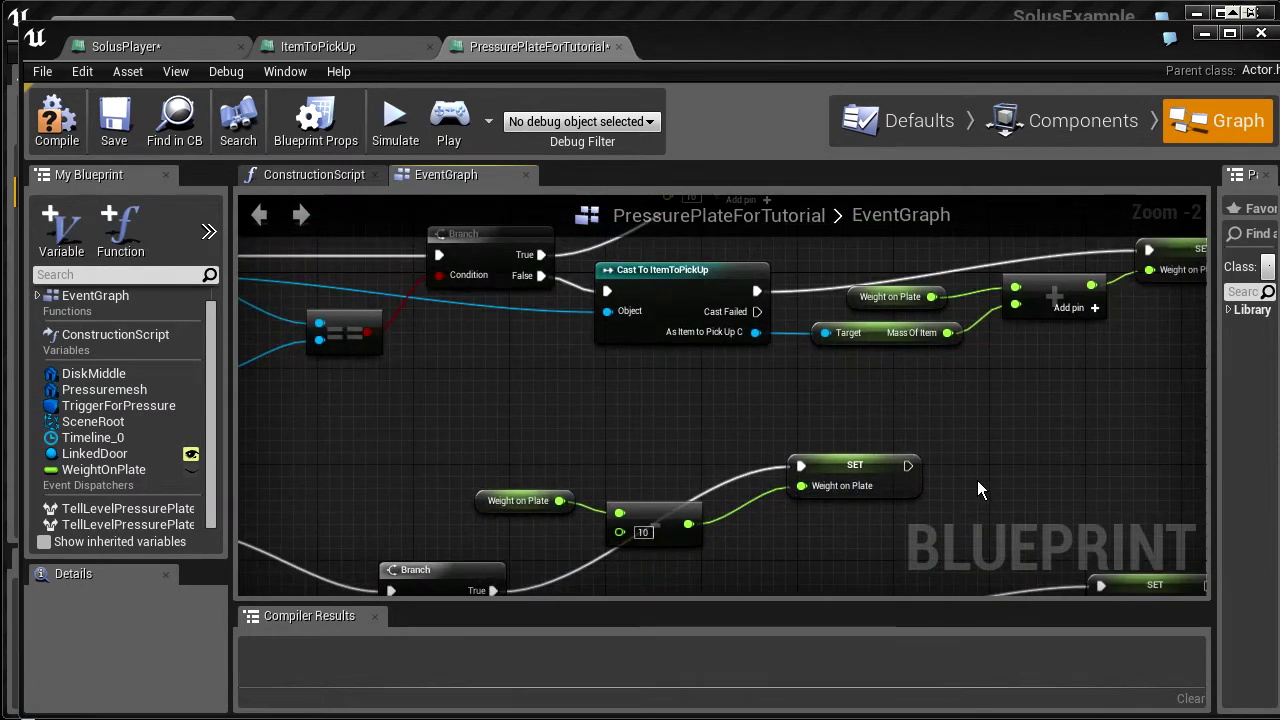
scroll(977, 480, "down", 4)
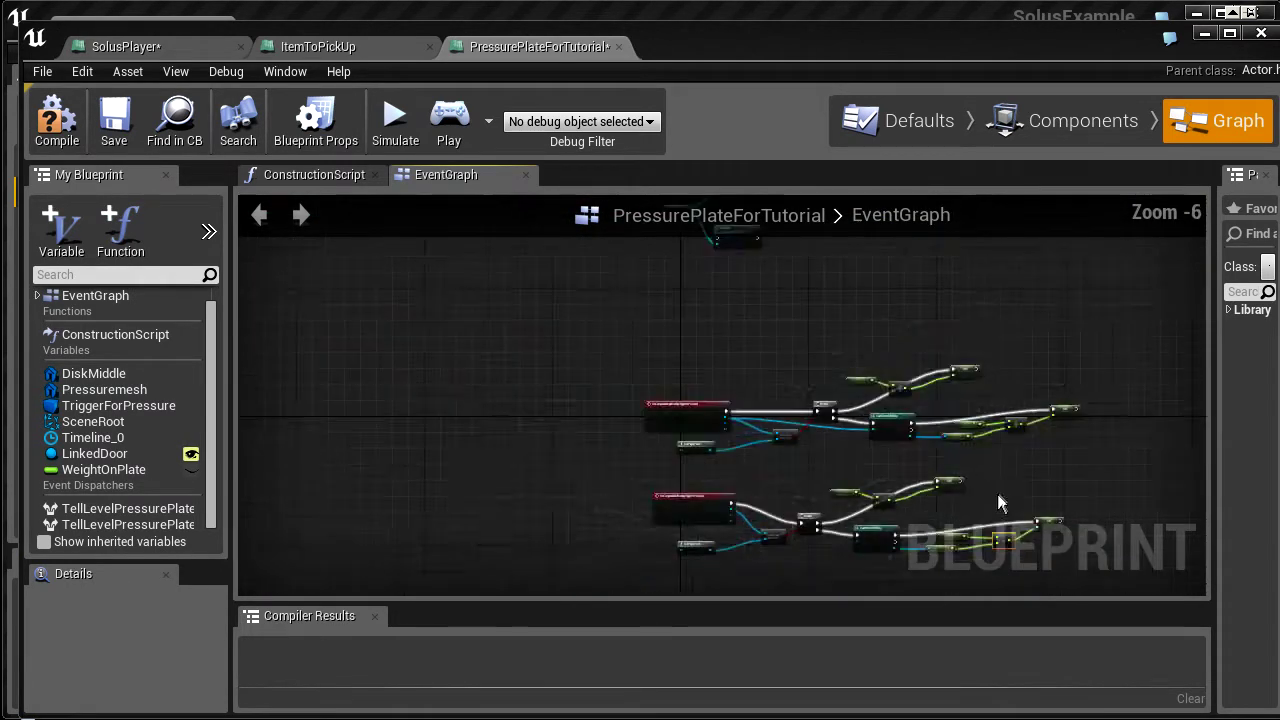
scroll(896, 452, "up", 1)
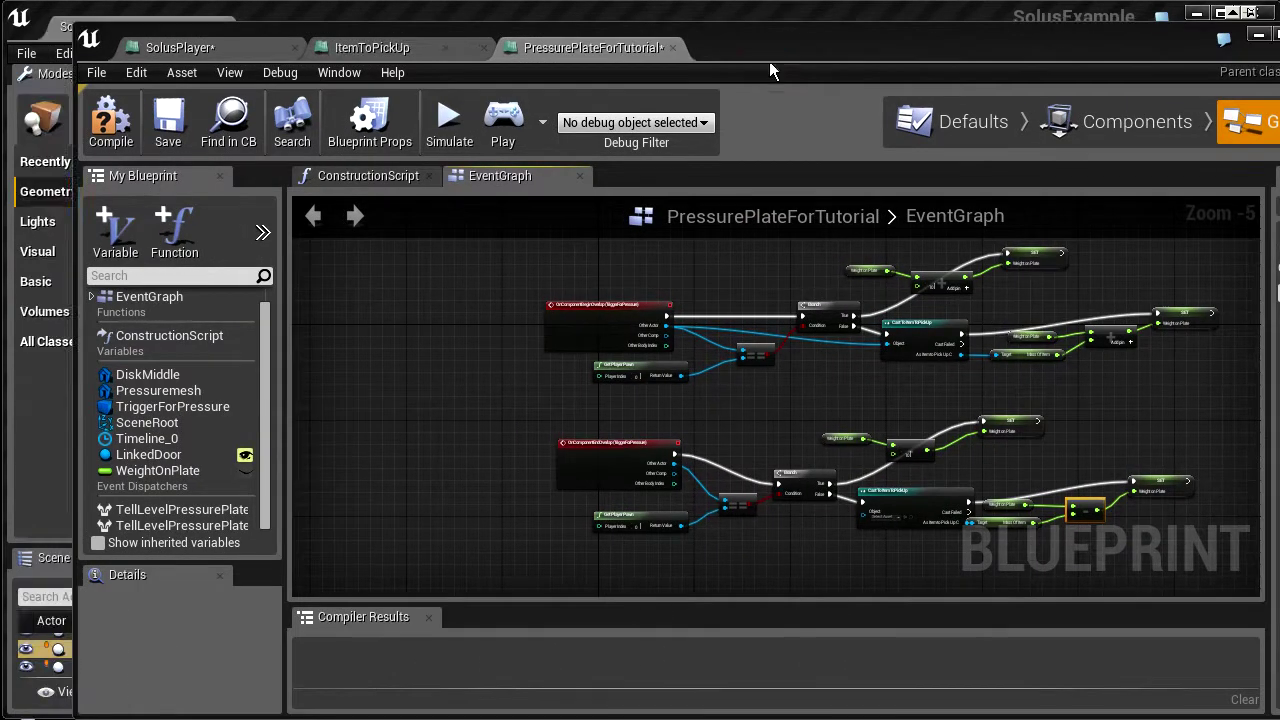
scroll(826, 323, "up", 5)
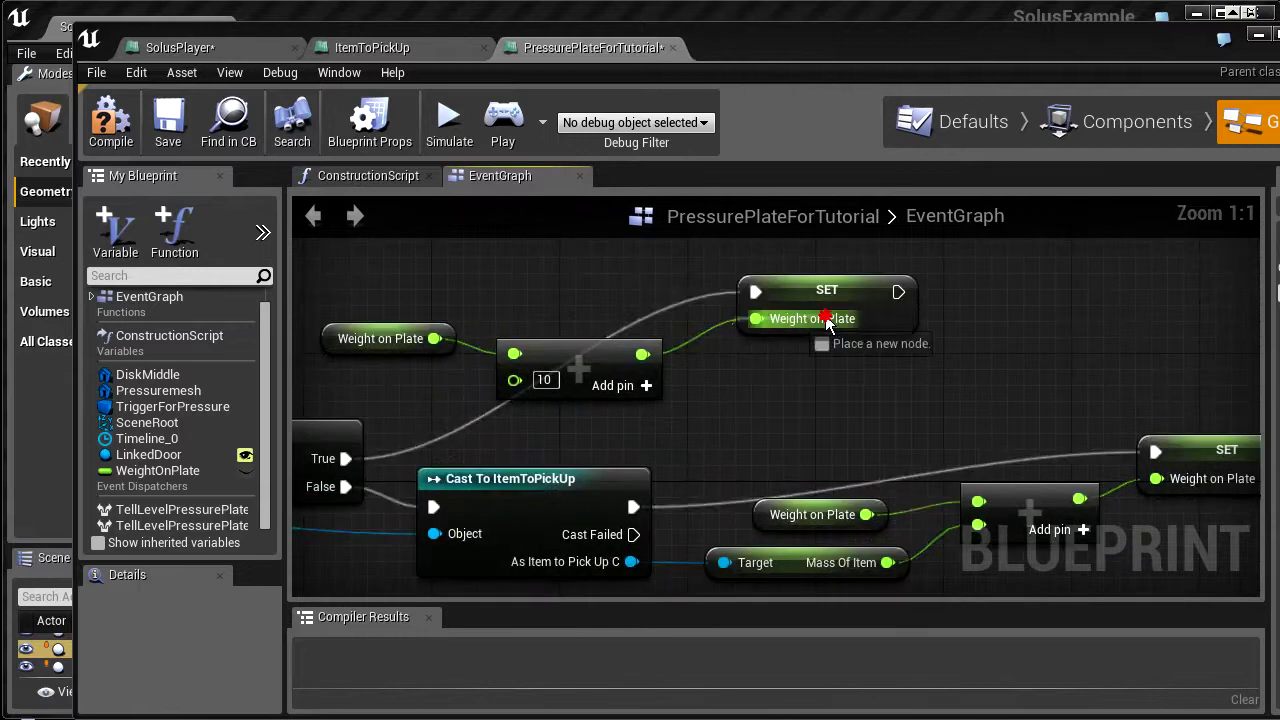
left_click(799, 300)
right_click_drag(466, 327, 591, 320)
left_click(888, 434)
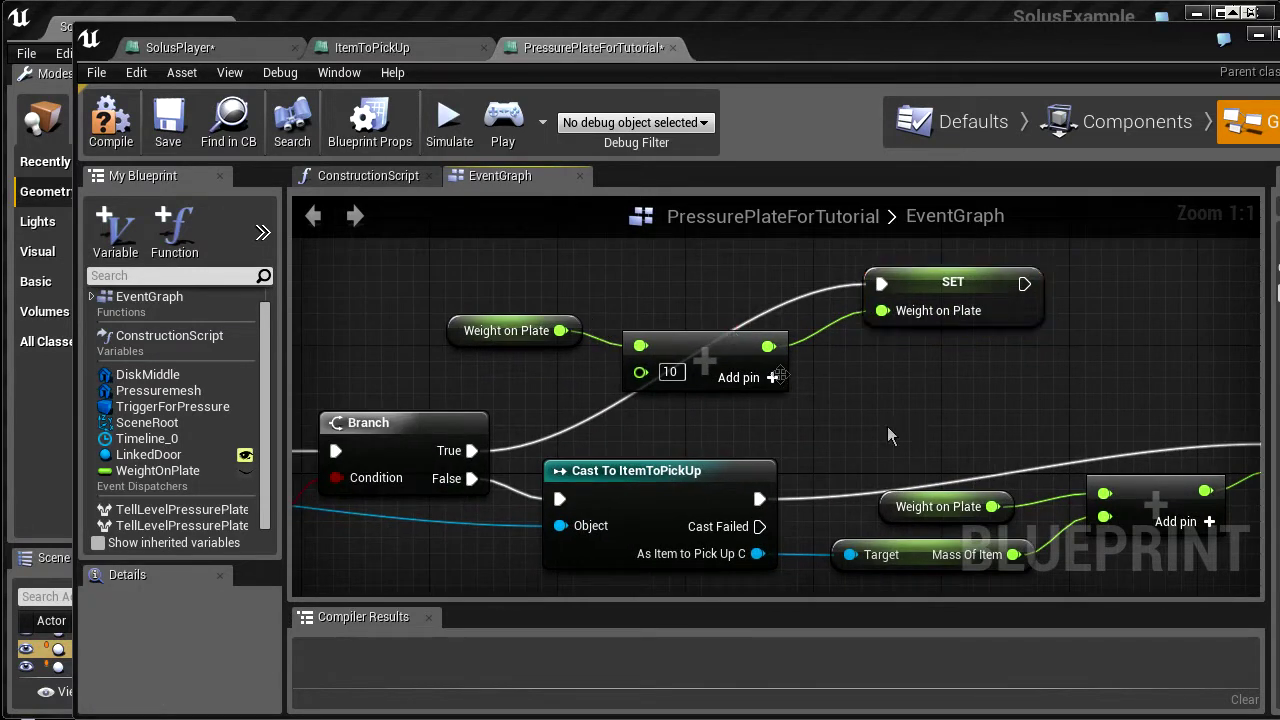
right_click_drag(1164, 482, 1016, 427)
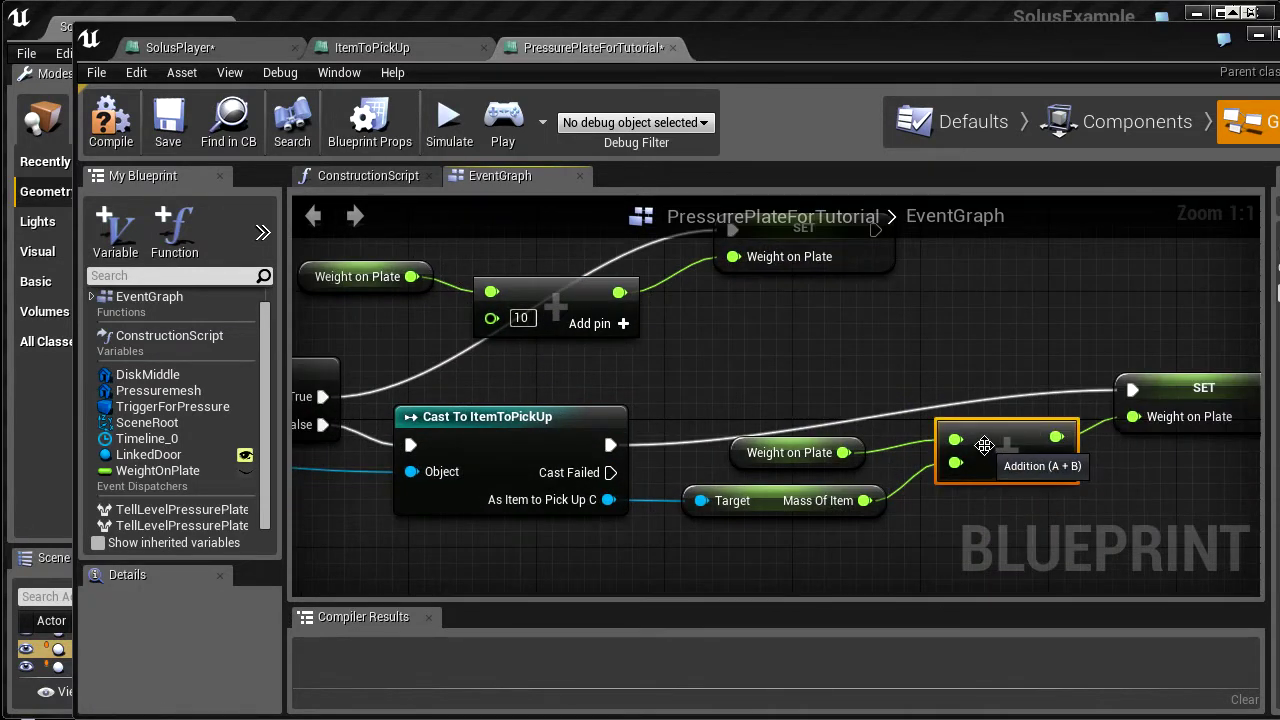
left_click(1136, 401)
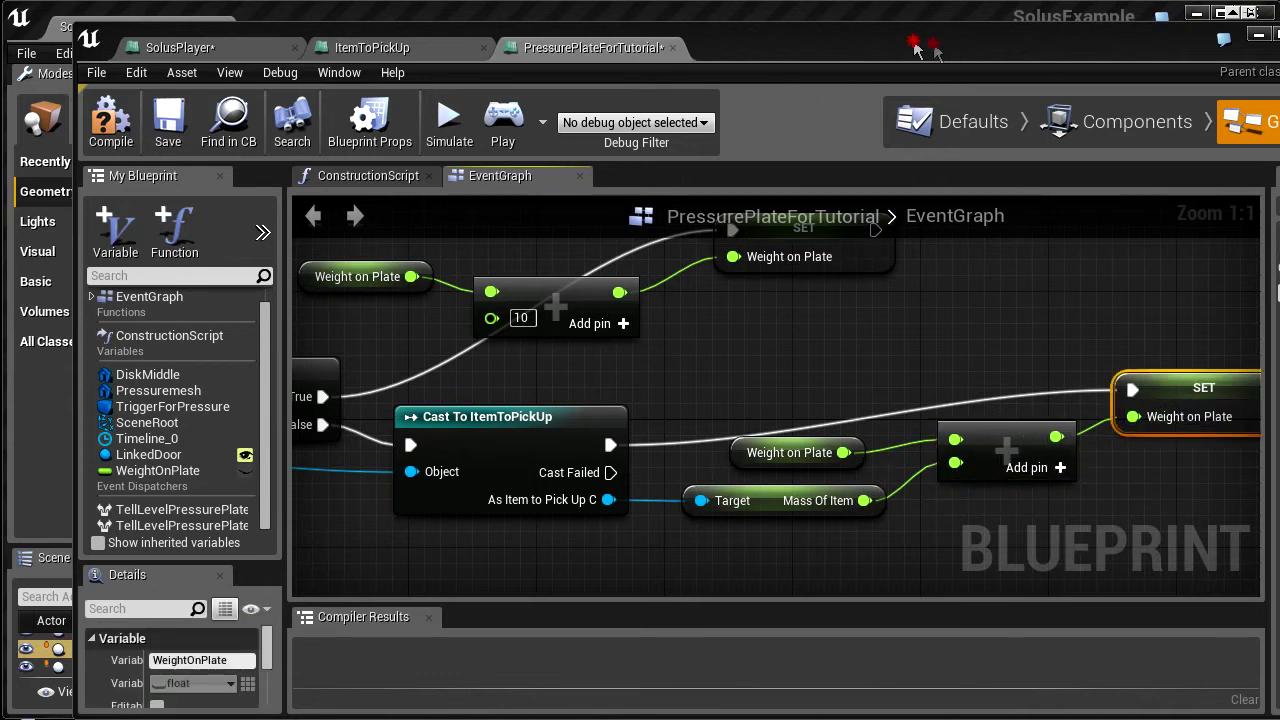
Move the blueprint window off the level viewport, play the level and walk the player over the pressure plate
left_click_drag(940, 68, 1260, 53)
right_click_drag(720, 320, 790, 240)
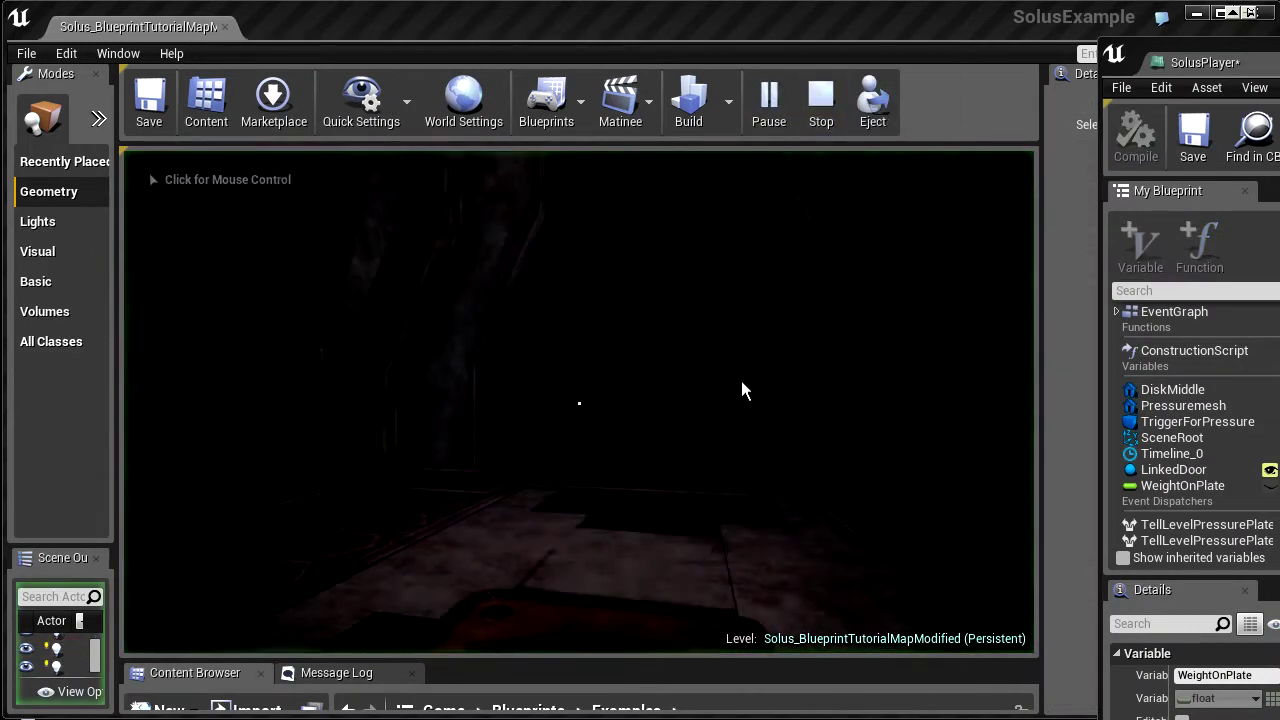
left_click(741, 381)
key("w")
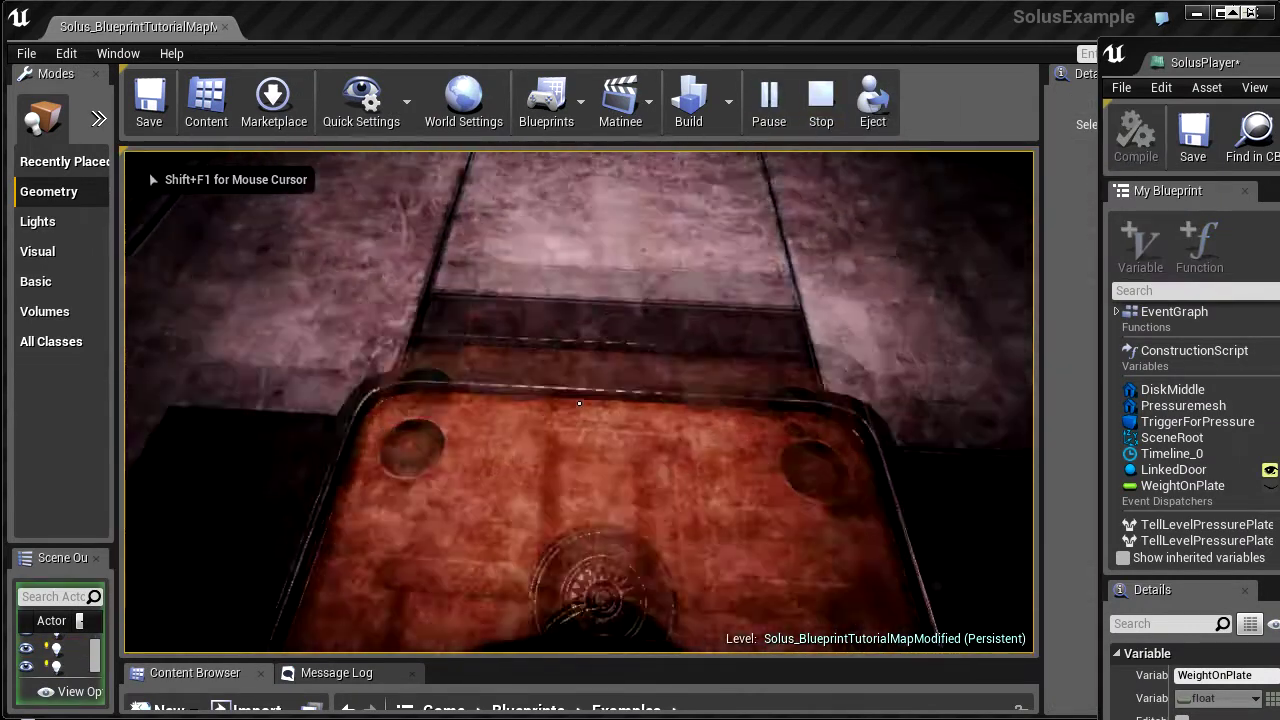
key("s")
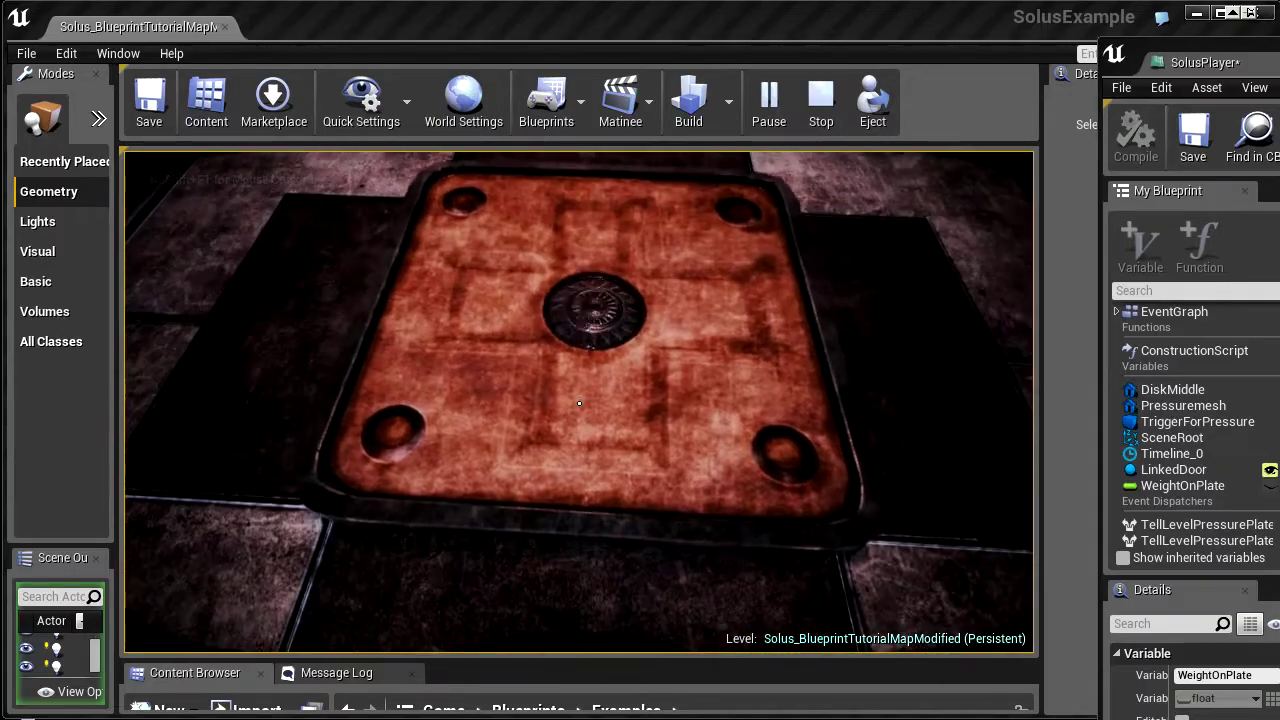
Pick up a rock in the running level and drop it on the pressure plate
key("w")
key("w")
key("e")
key("w")
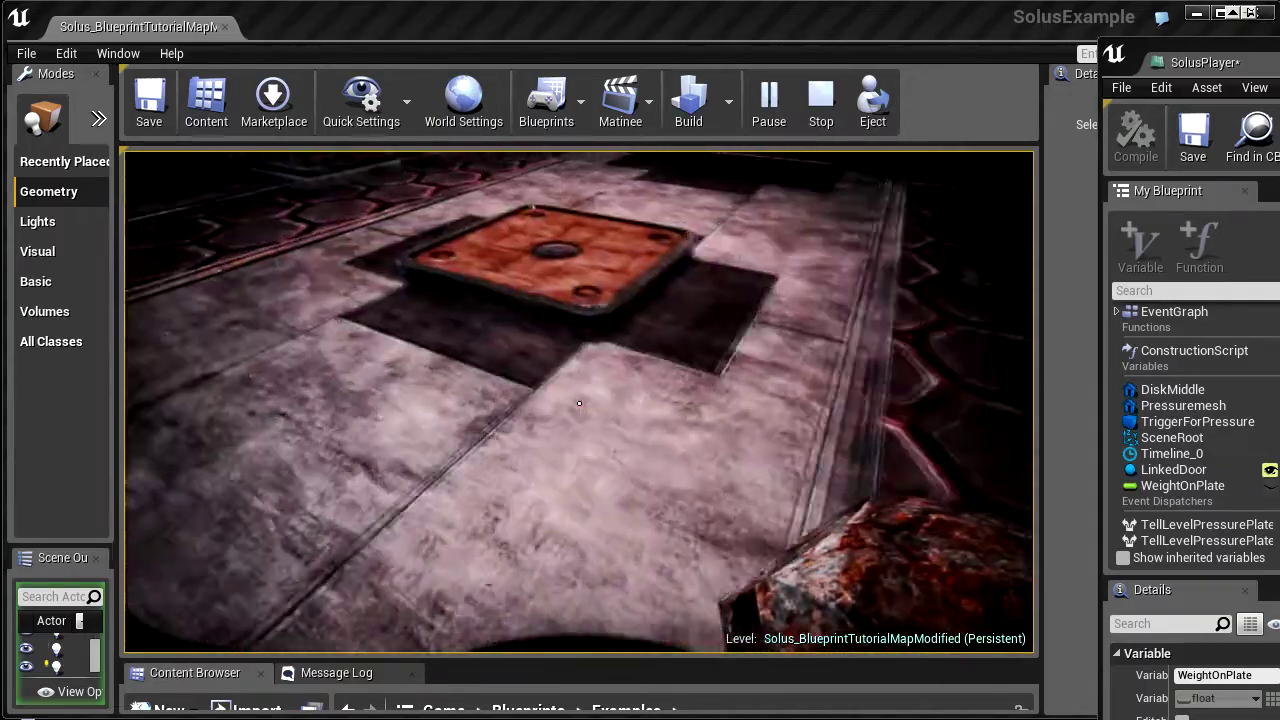
key("w")
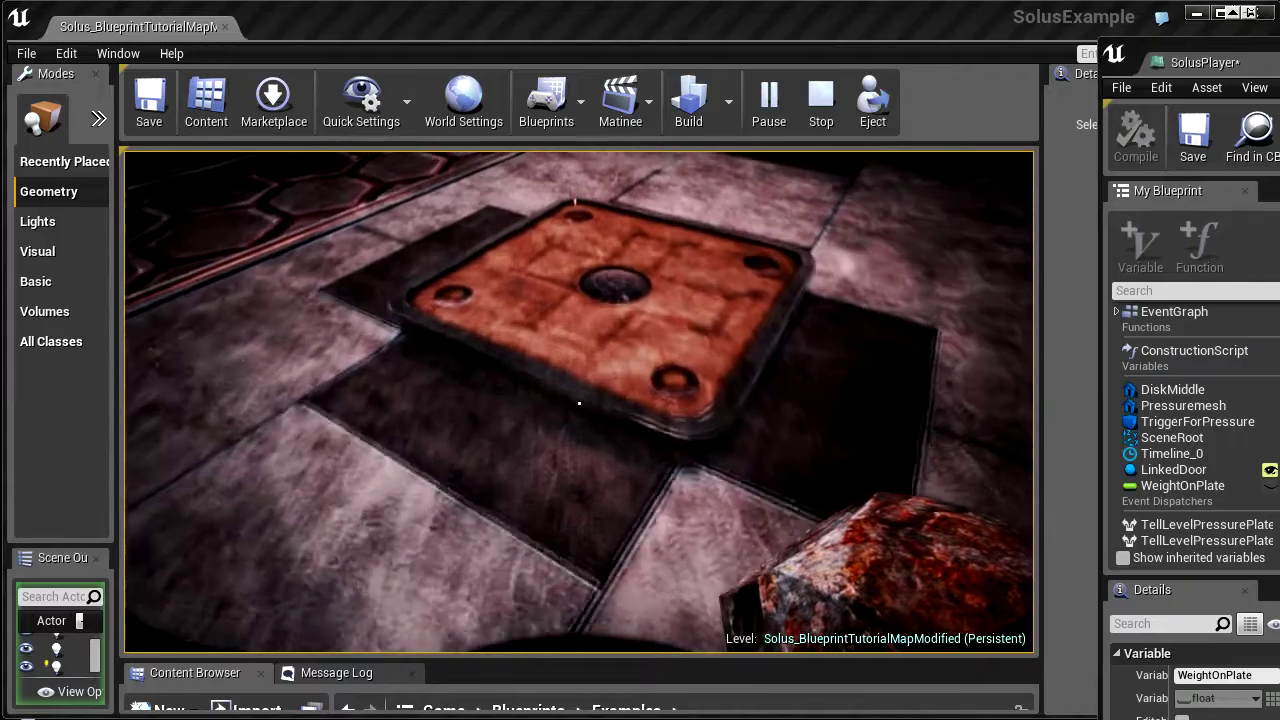
key("e")
key("s")
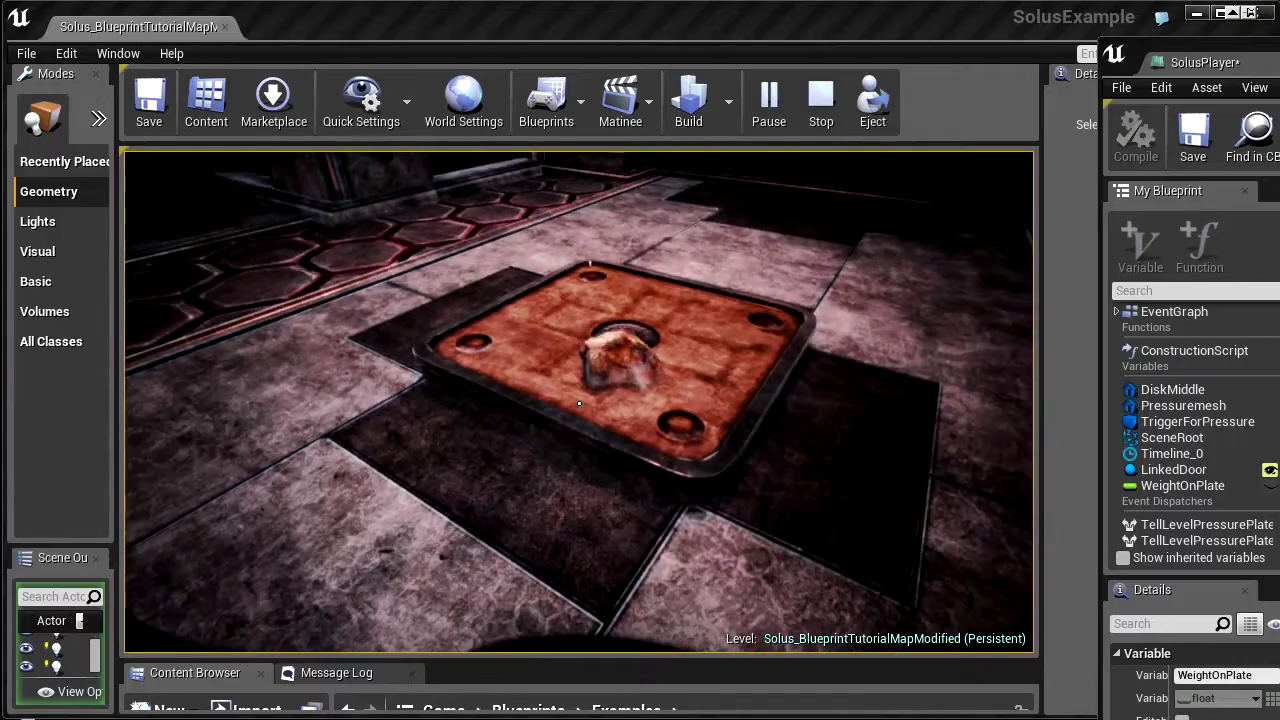
Fetch a second rock, place it on the pressure plate beside the first and release the game's mouse control
key("w")
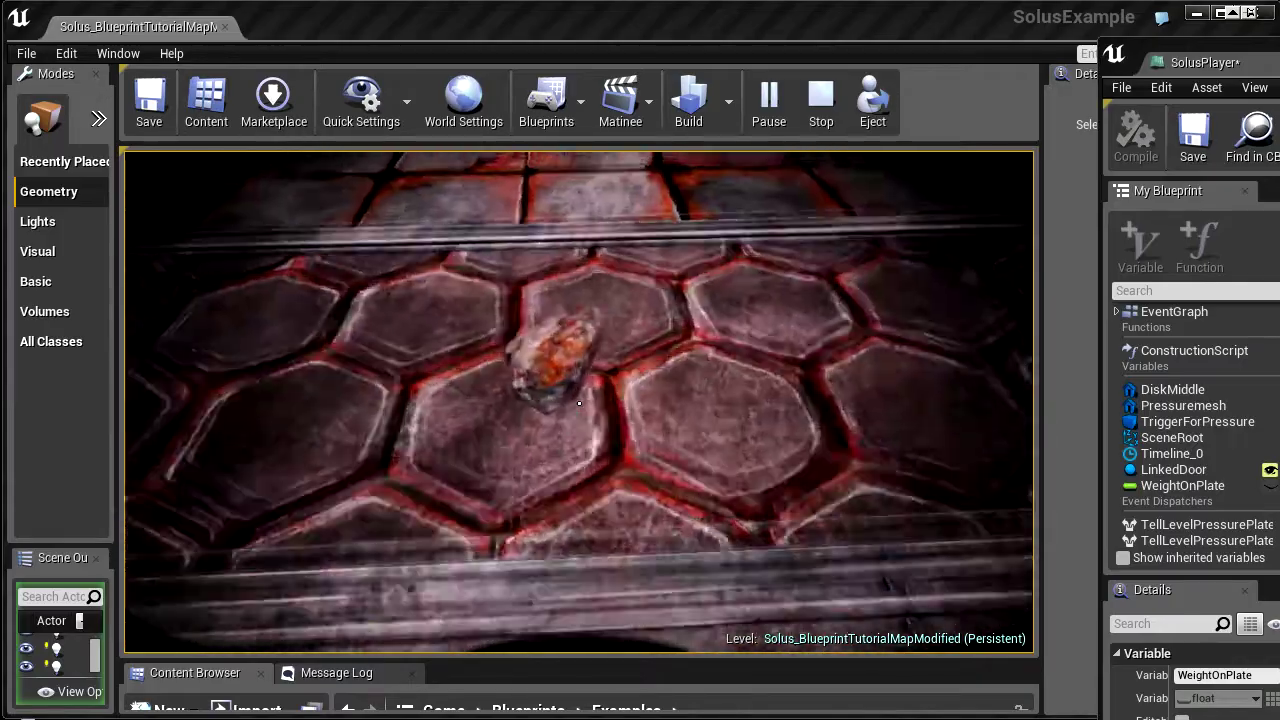
key("e")
key("w")
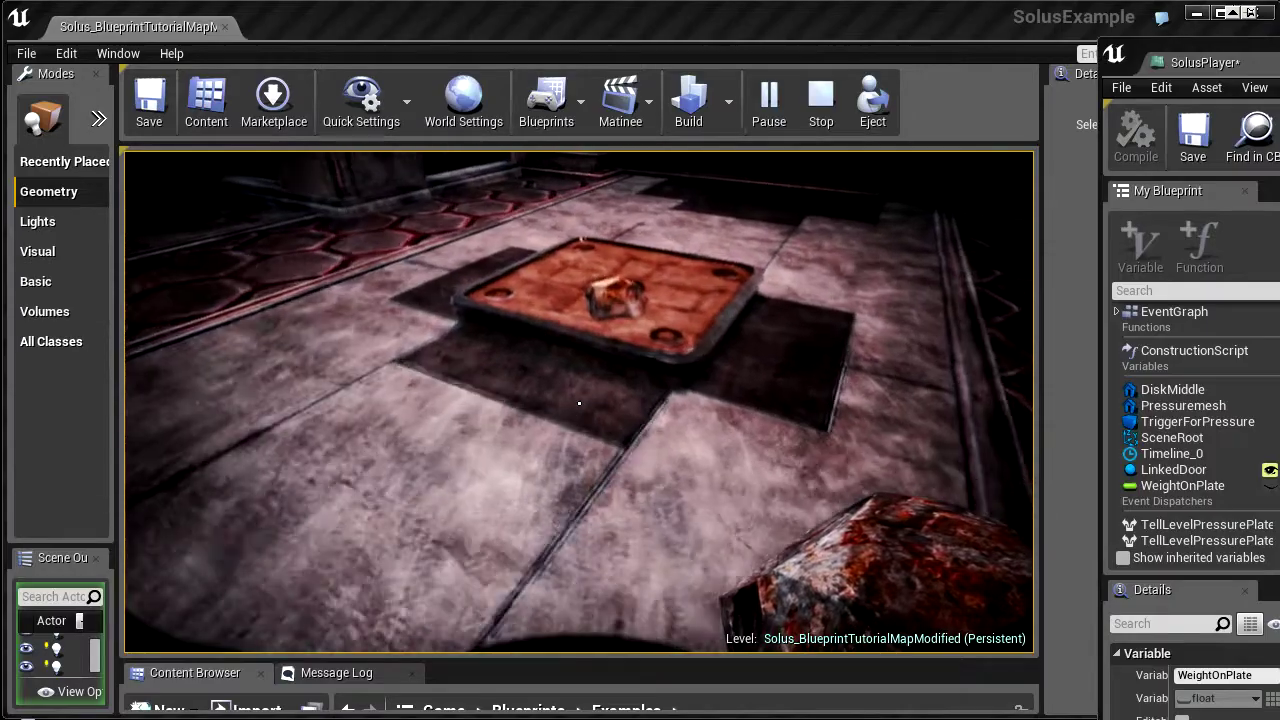
key("w")
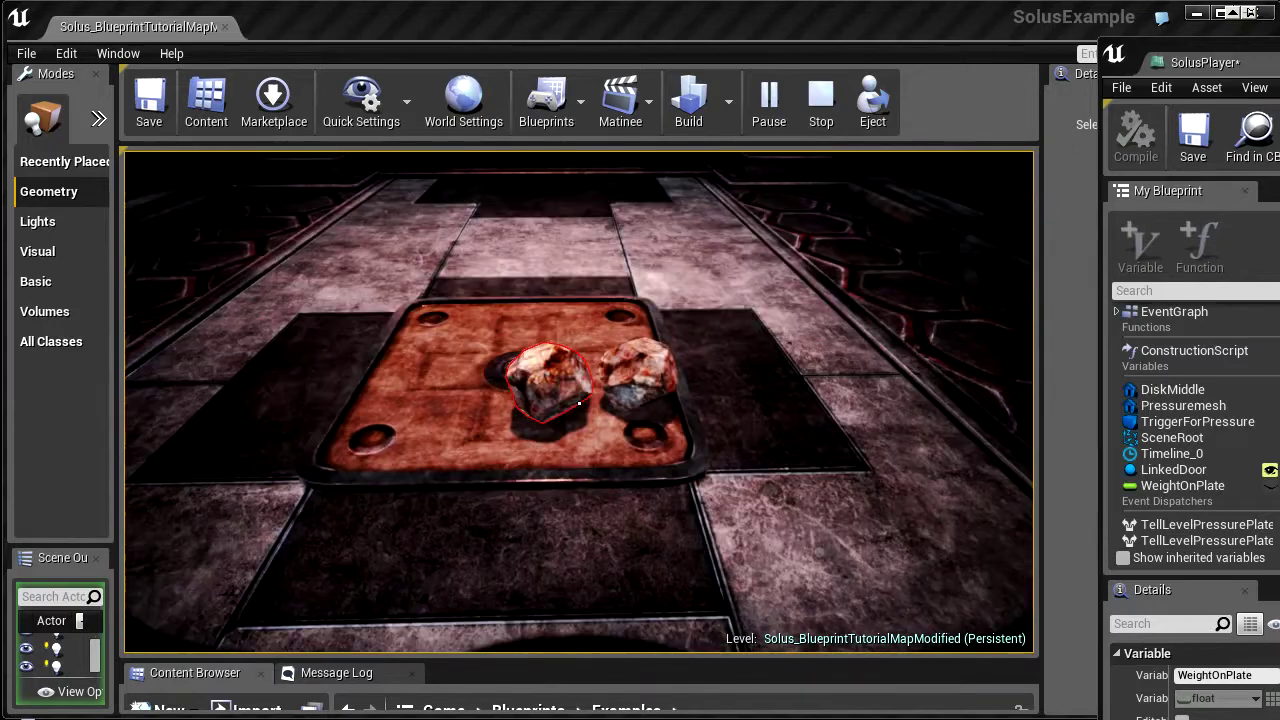
key("shift+F1")
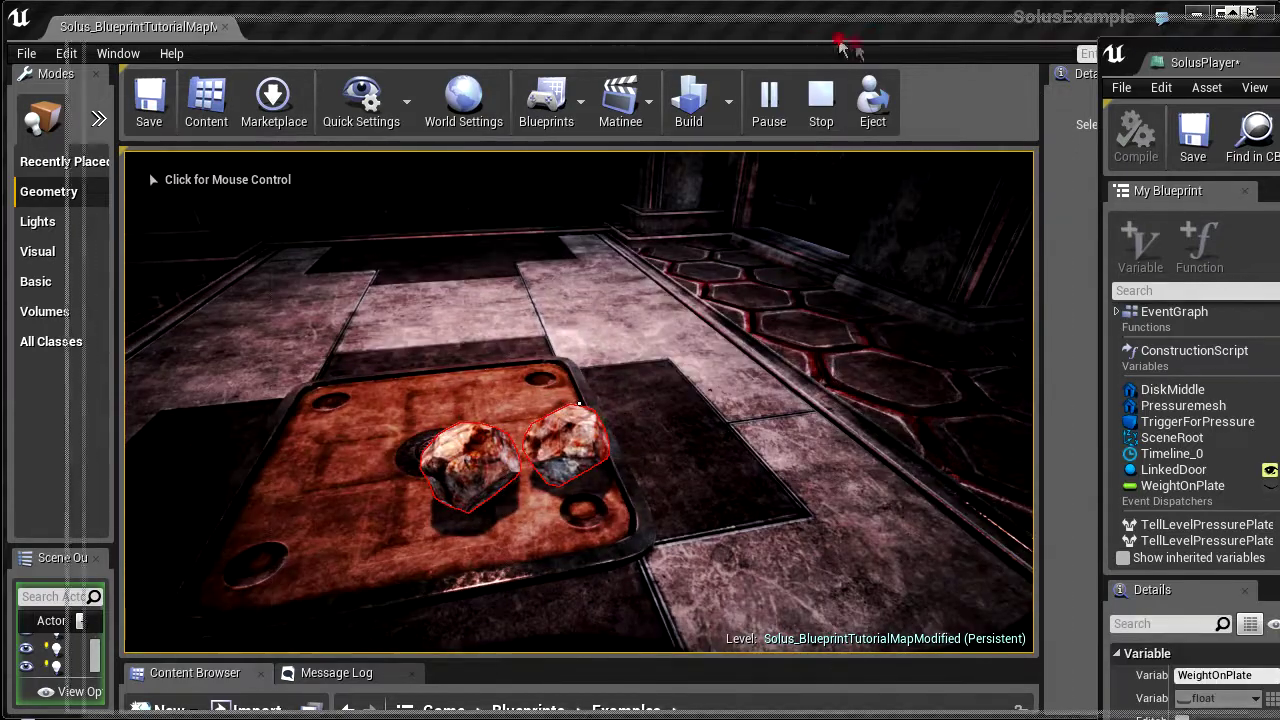
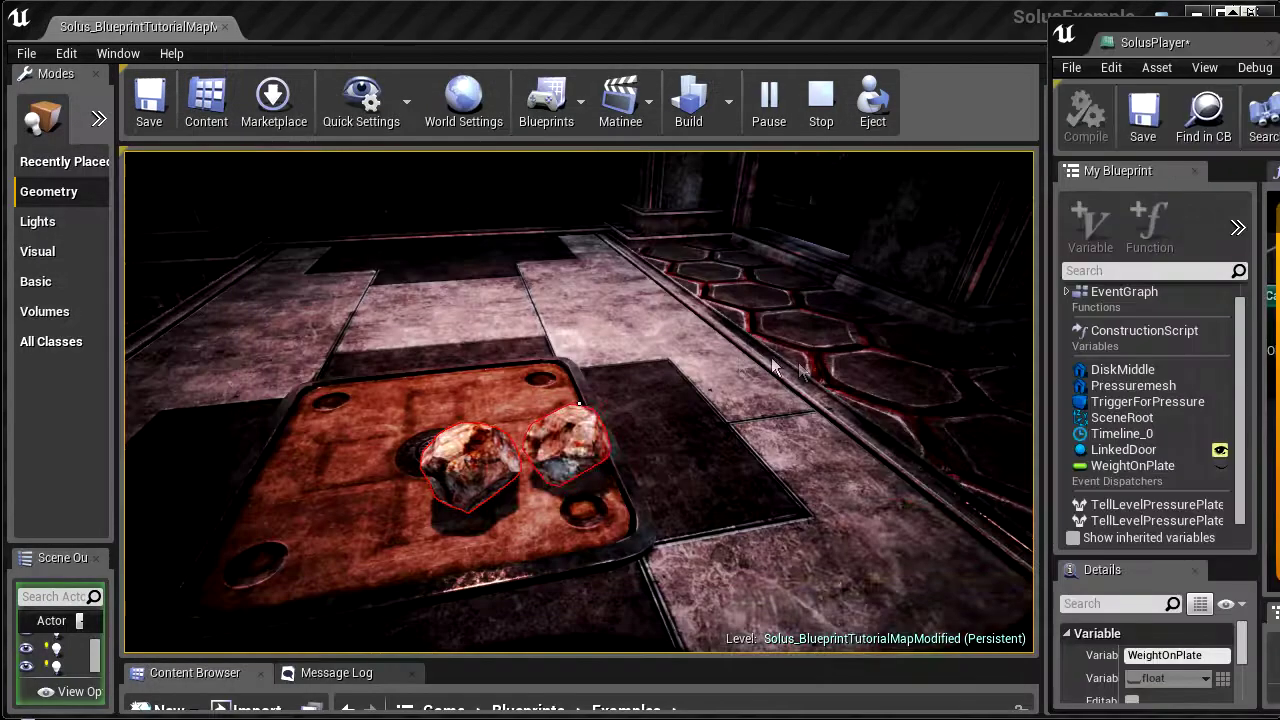
Resume control of the player and take the rocks off the pressure plate
left_click(578, 403)
key("w")
key("a")
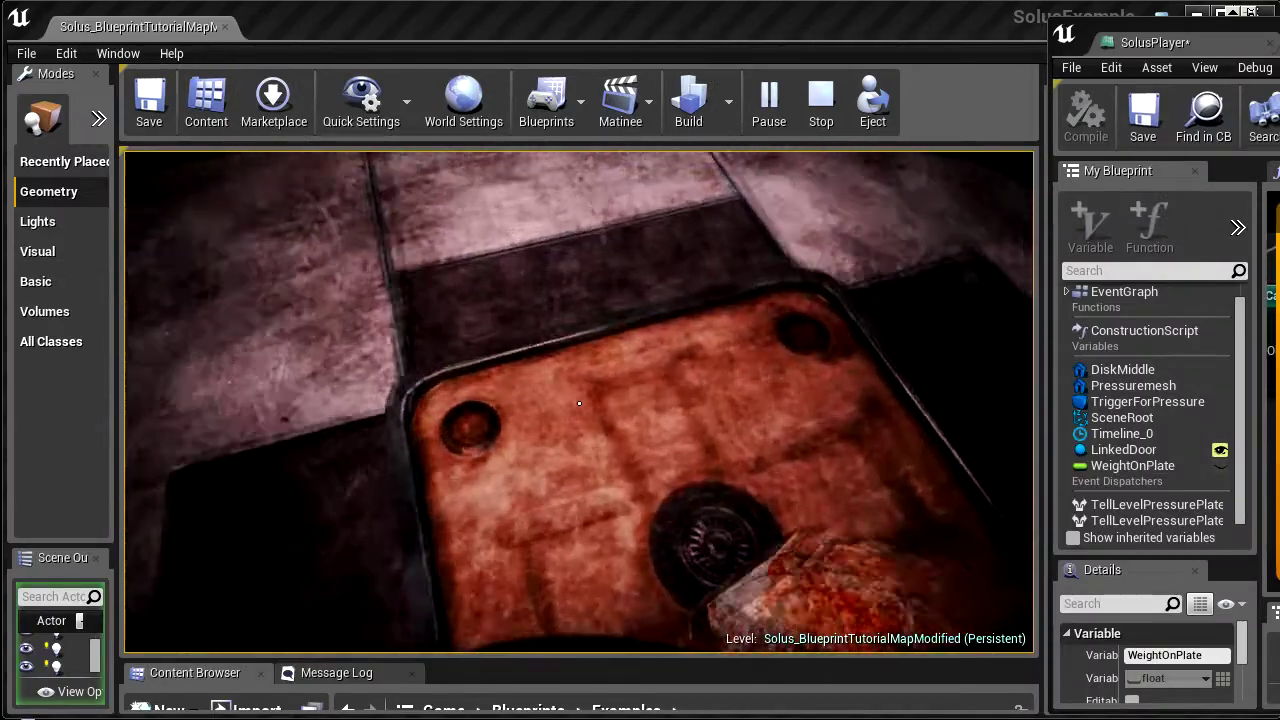
Check the live Weight on Plate value in the blueprint and trace the end-overlap chain's wiring to its Cast To ItemToPickUp node
key("shift+F1")
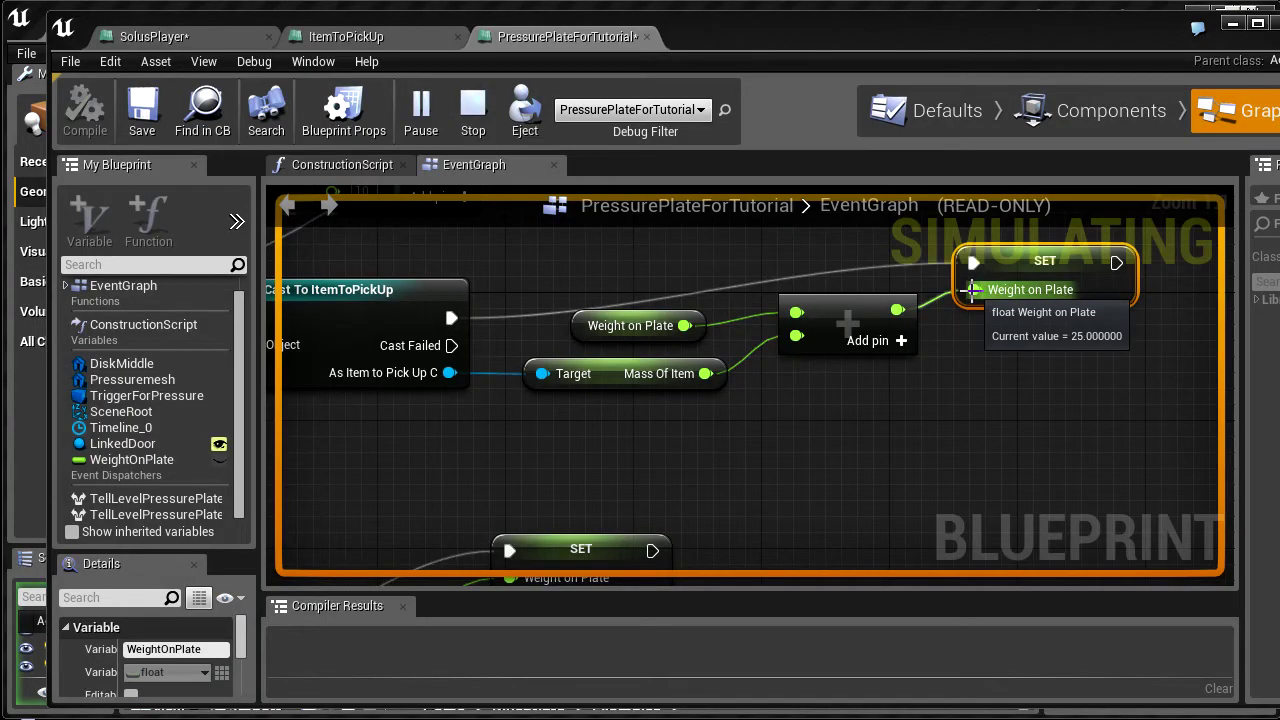
right_click_drag(646, 268, 873, 256)
scroll(862, 315, "down", 4)
scroll(858, 465, "down", 2)
scroll(844, 335, "up", 7)
right_click_drag(715, 289, 1005, 358)
right_click_drag(852, 399, 550, 309)
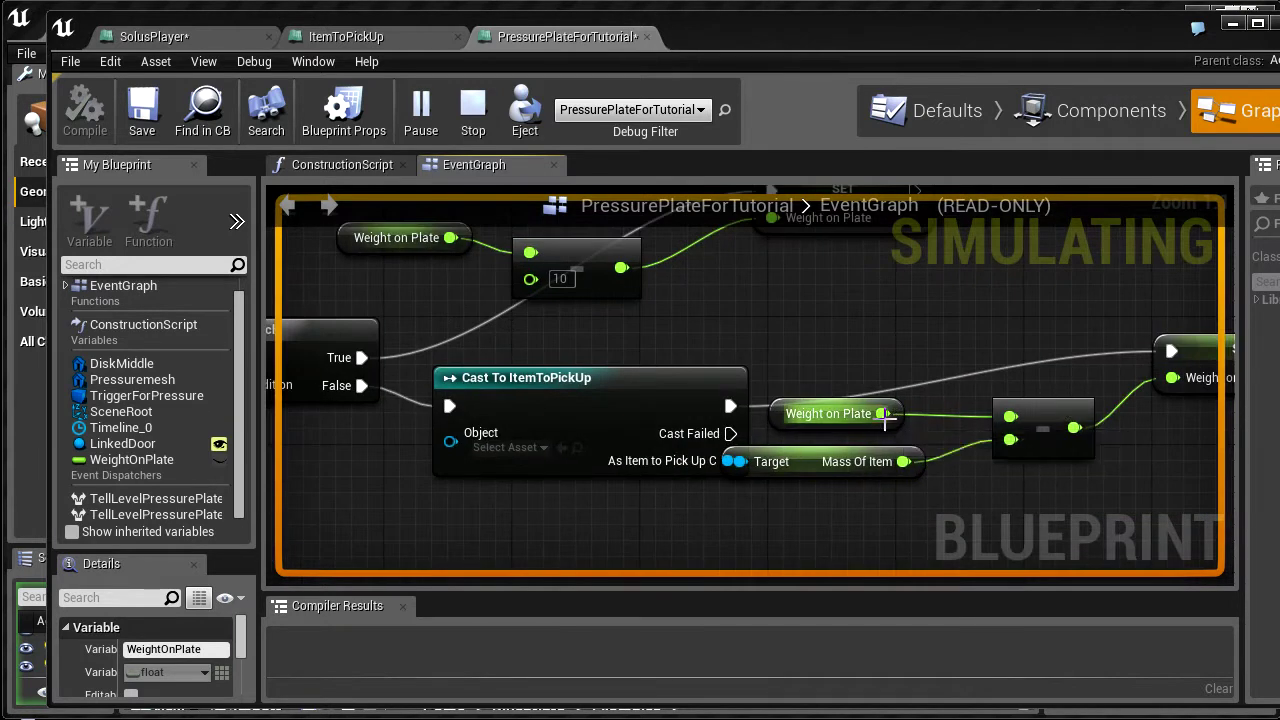
right_click_drag(383, 467, 966, 488)
right_click_drag(867, 485, 836, 477)
right_click_drag(844, 362, 800, 580)
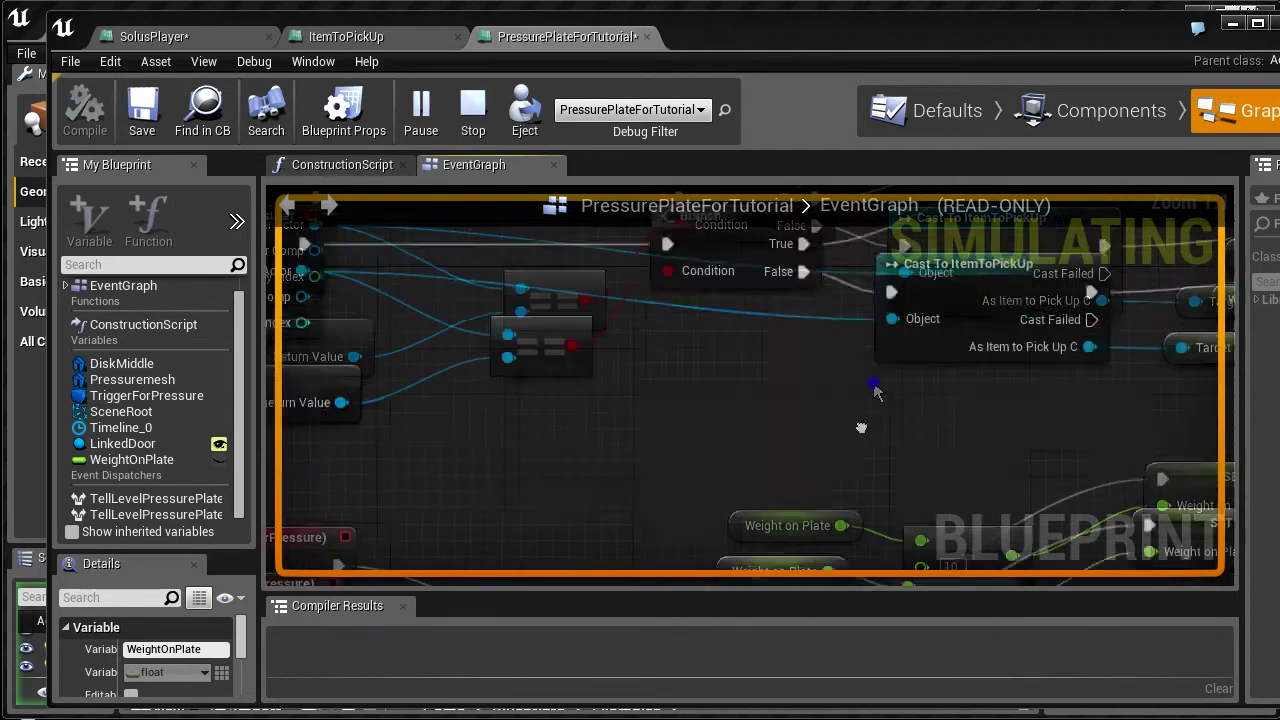
right_click_drag(860, 429, 849, 486)
right_click_drag(891, 383, 877, 195)
right_click_drag(848, 360, 838, 299)
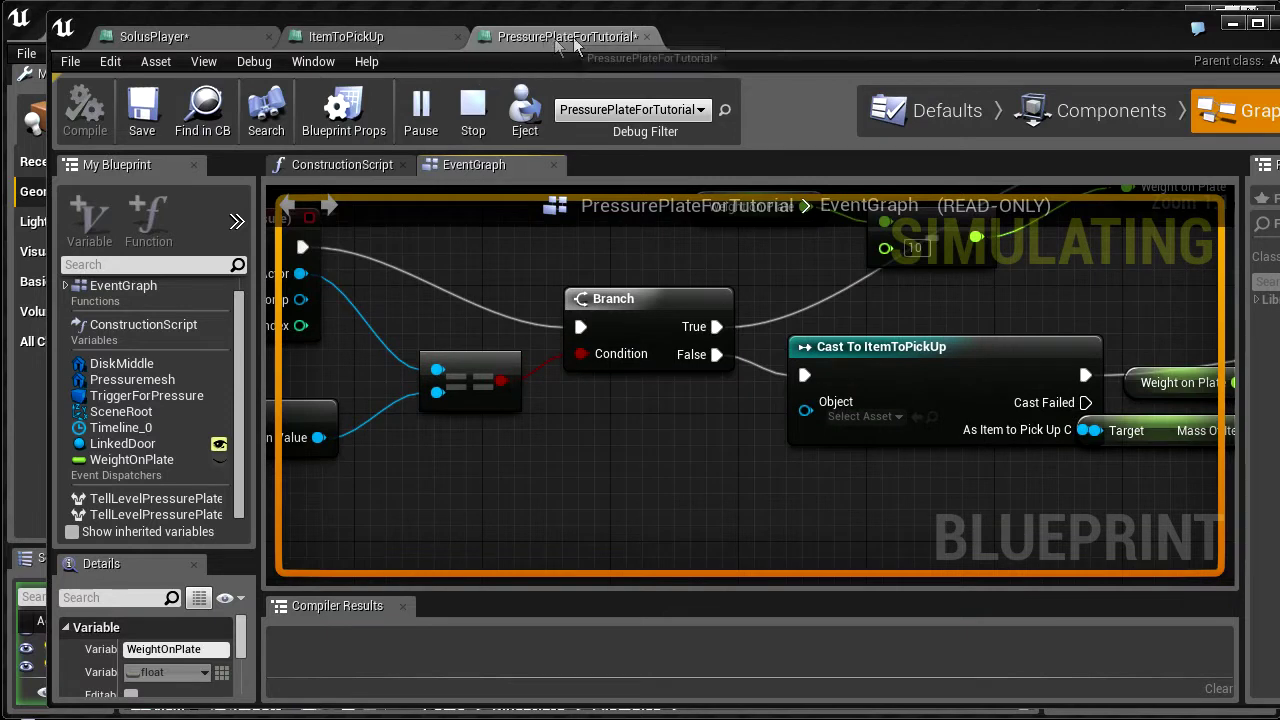
Stop the play session and connect the end-overlap event's Other Actor to the Object input of its Cast To ItemToPickUp node
key("Escape")
right_click_drag(417, 322, 514, 347)
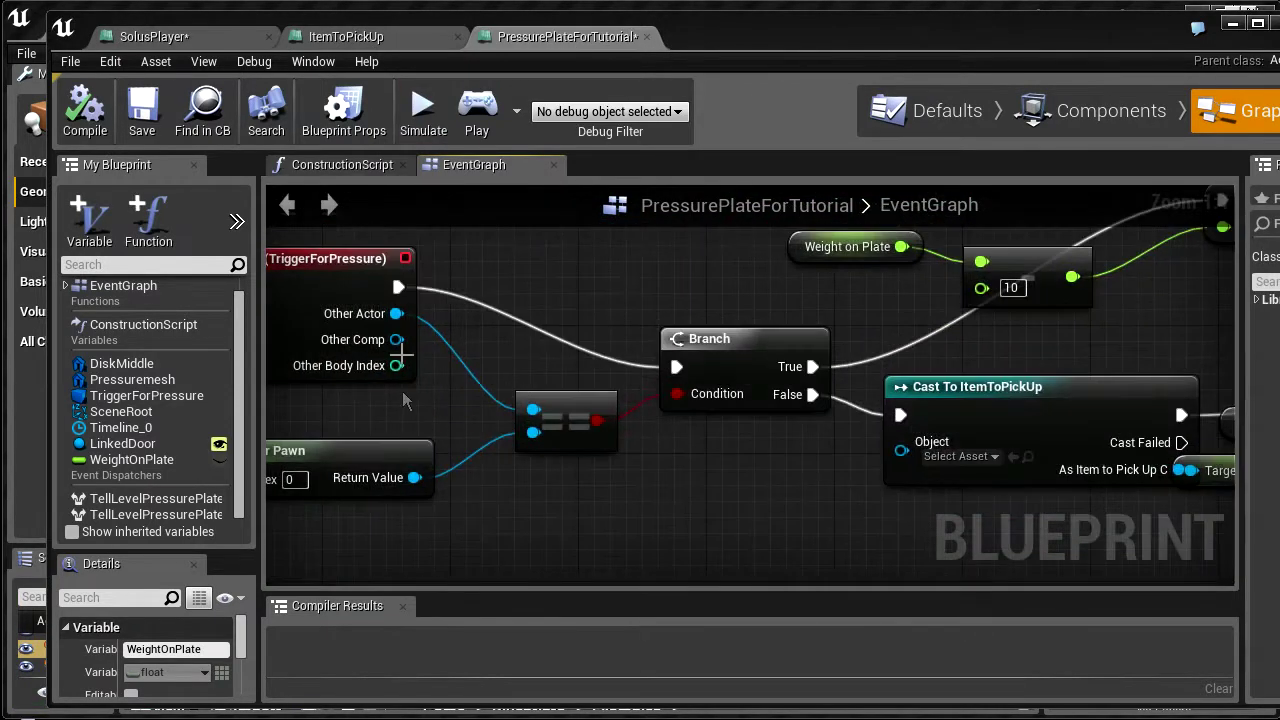
left_click_drag(396, 325, 910, 457)
Move the blueprint window aside, play the level again and test placing rocks on the pressure plate and picking them up
left_click_drag(795, 26, 1279, 96)
left_click(822, 96)
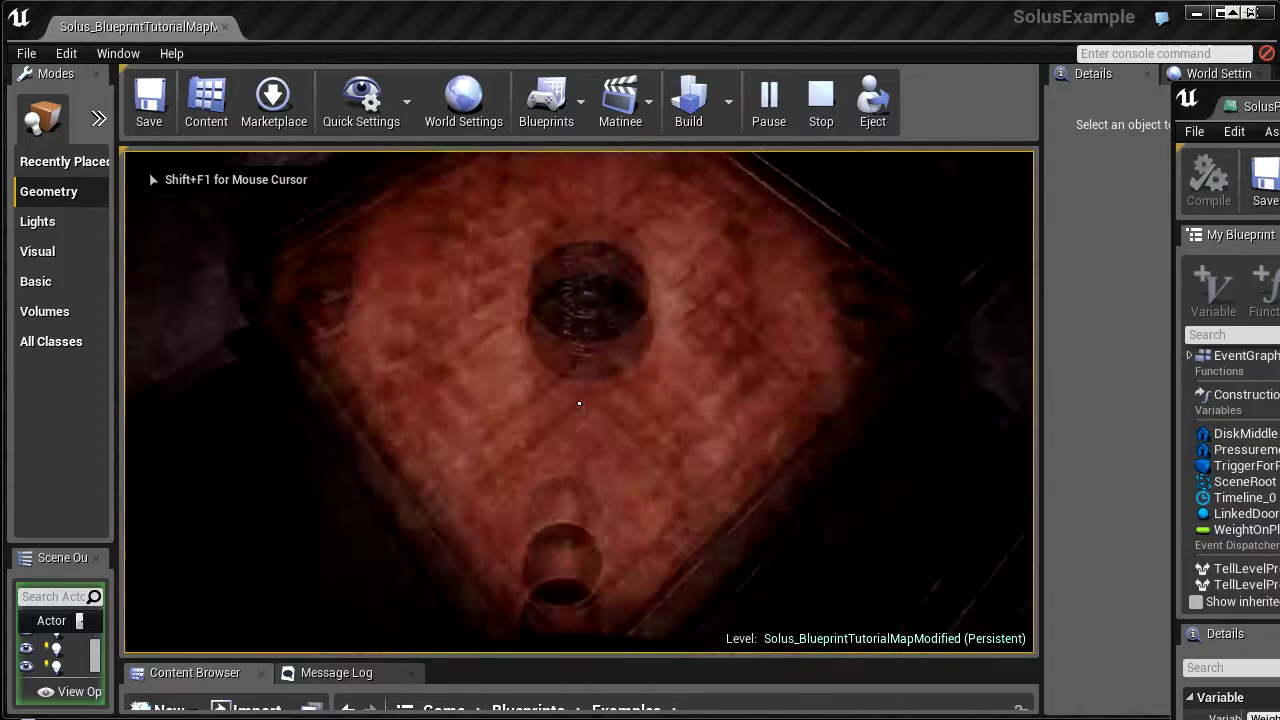
key("w")
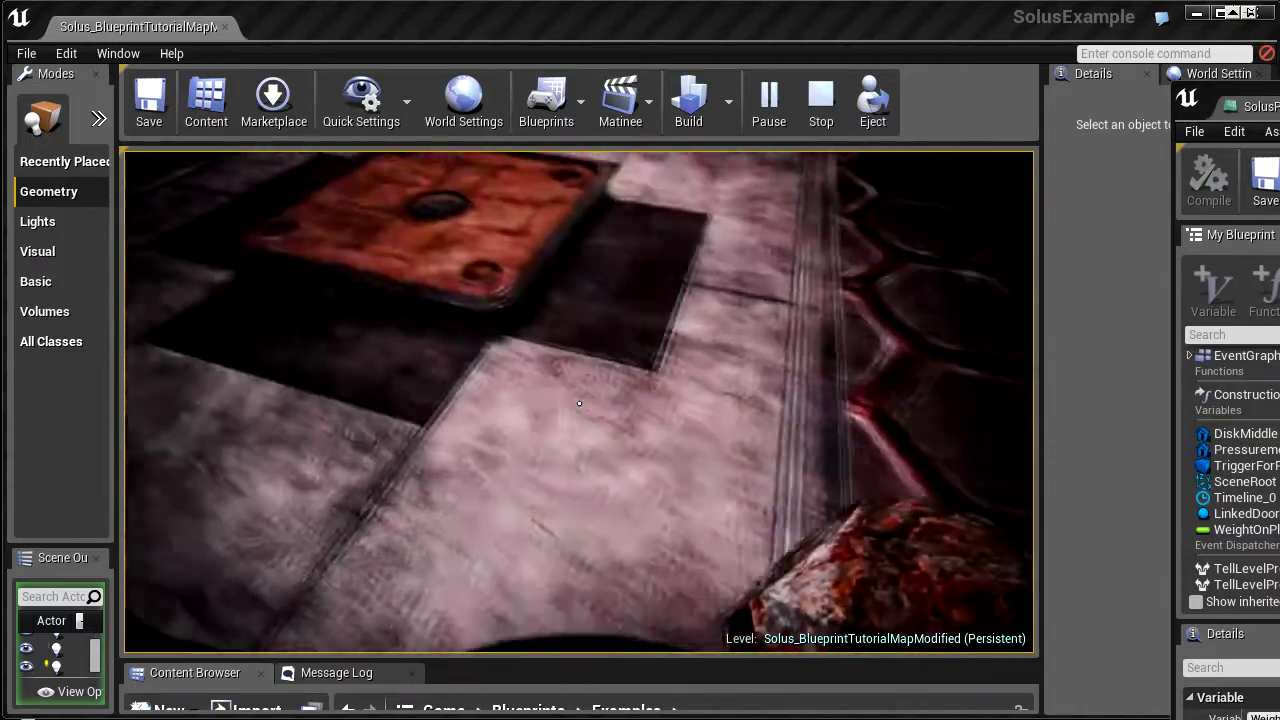
key("w")
left_click(579, 403)
left_click(579, 403)
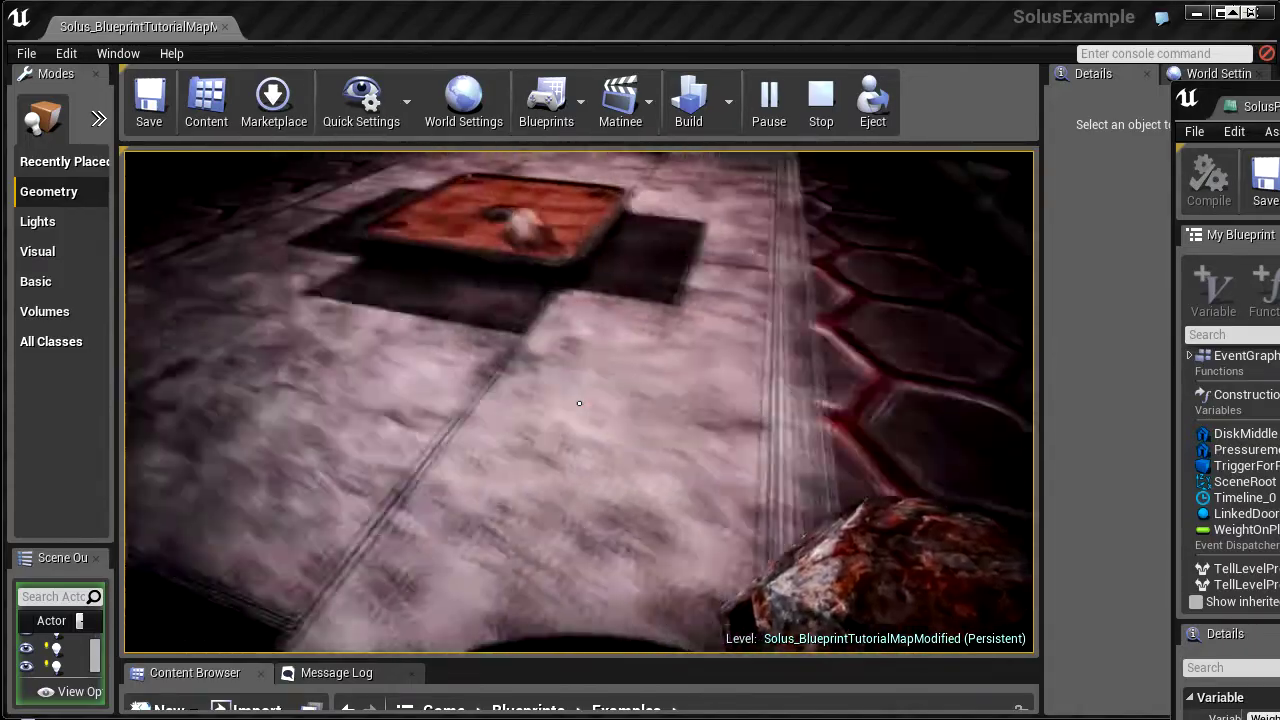
key("w")
left_click(579, 403)
Bring the running blueprint beside the game view, release the mouse control and inspect the end-overlap nodes
key("alt+Tab")
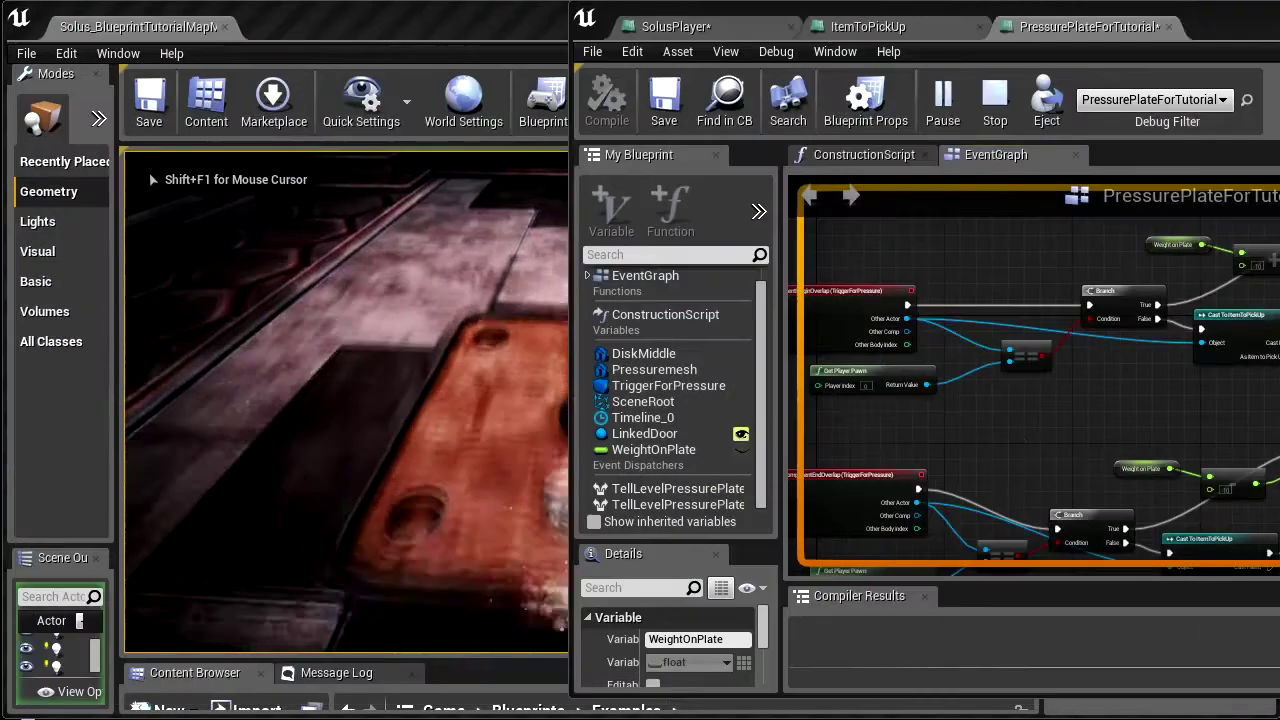
key("shift+F1")
scroll(1193, 400, "up", 5)
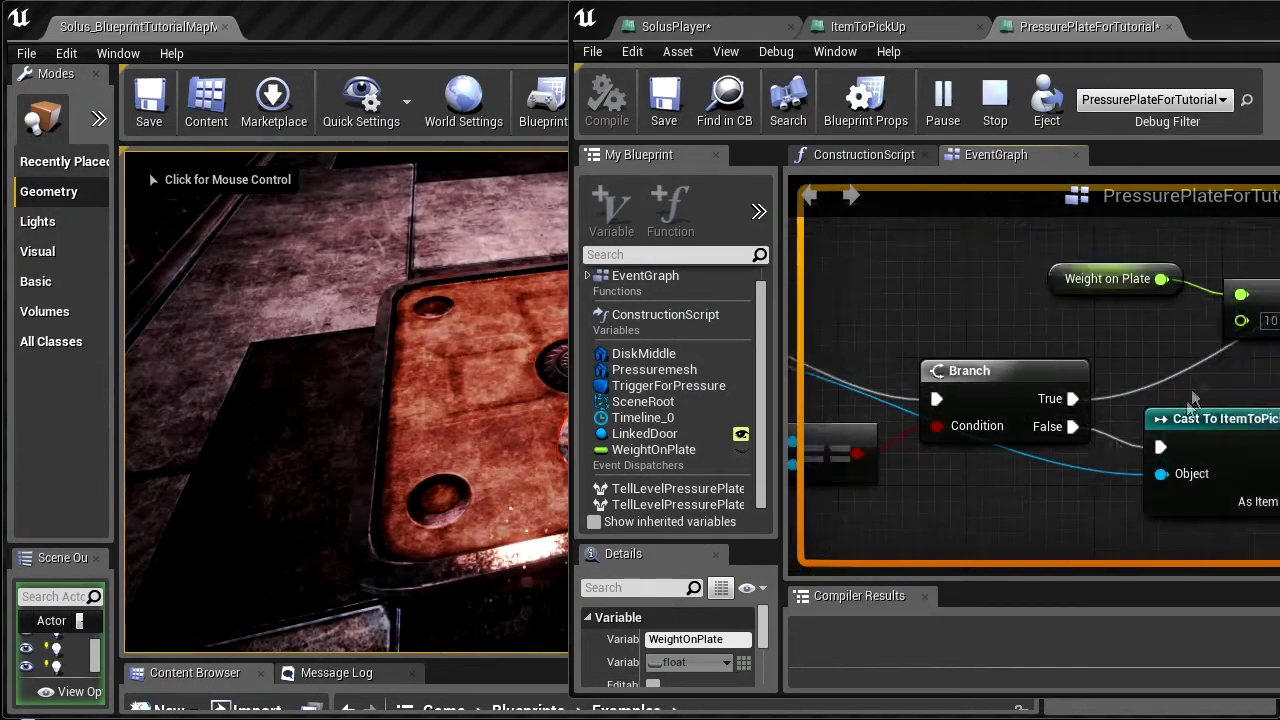
scroll(1193, 400, "down", 3)
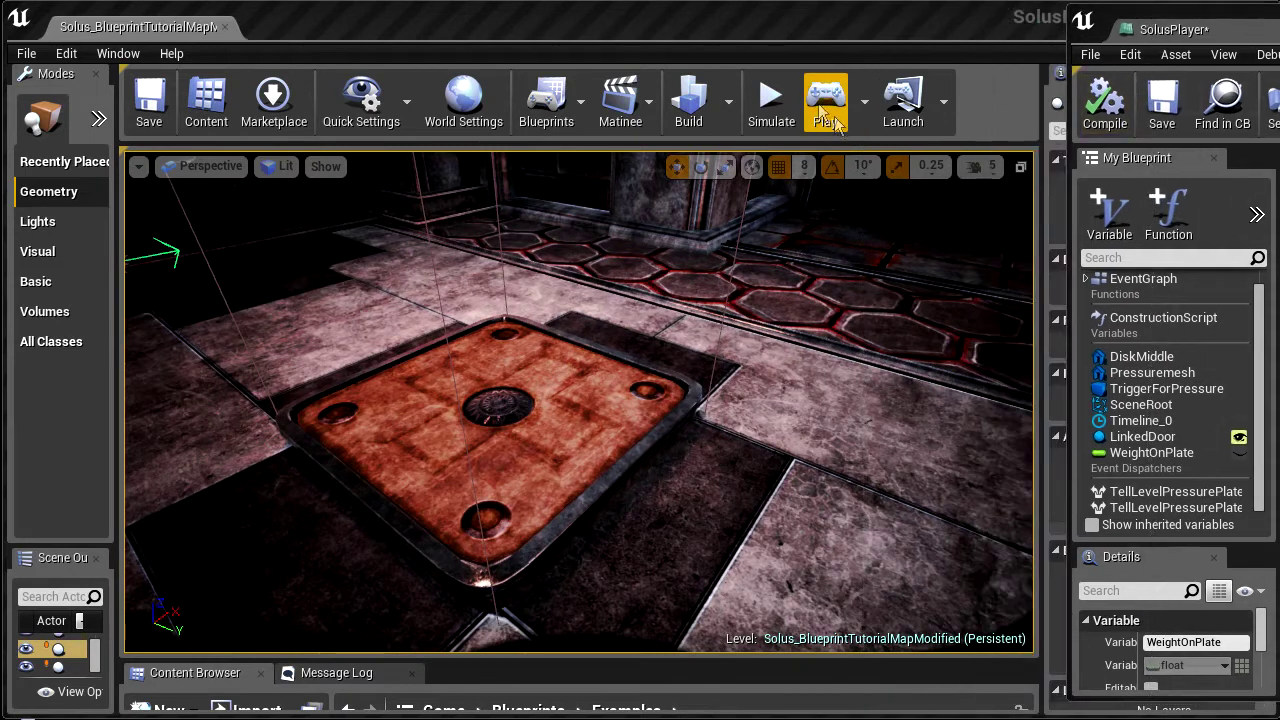
Play the level and set a watch on the Weight on Plate value feeding the CompareFloat node
left_click(826, 105)
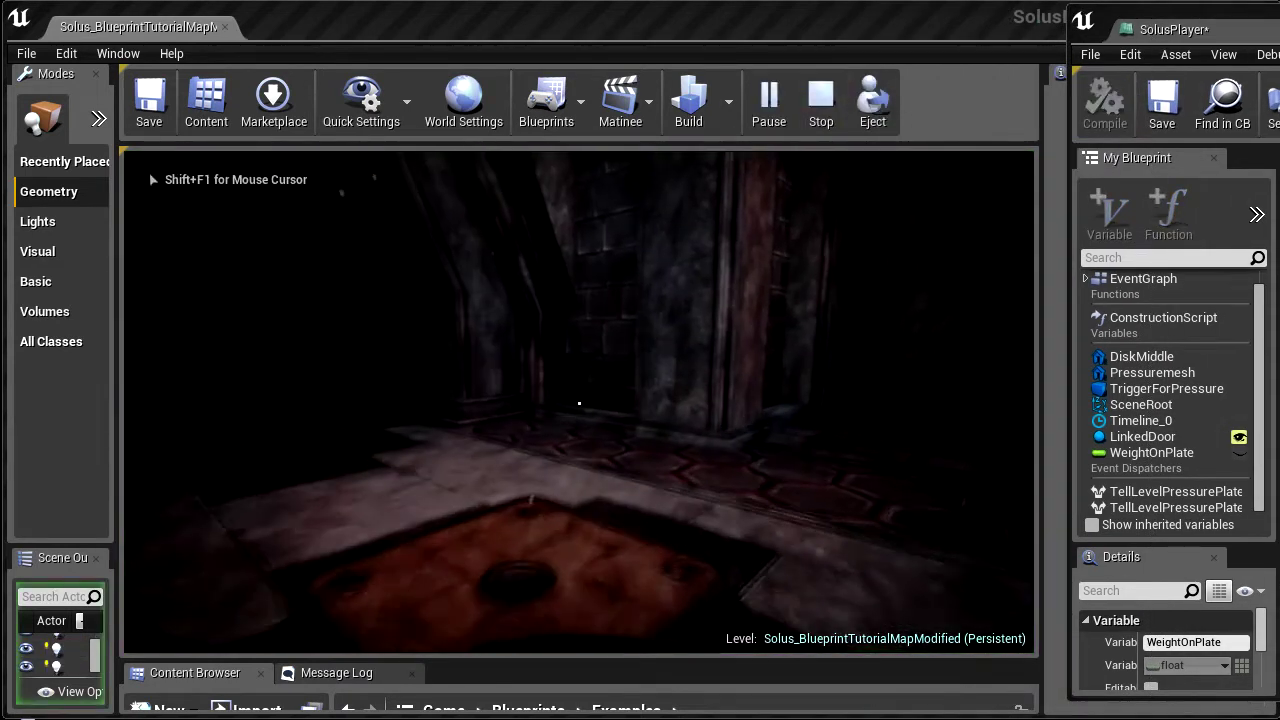
key("shift+F1")
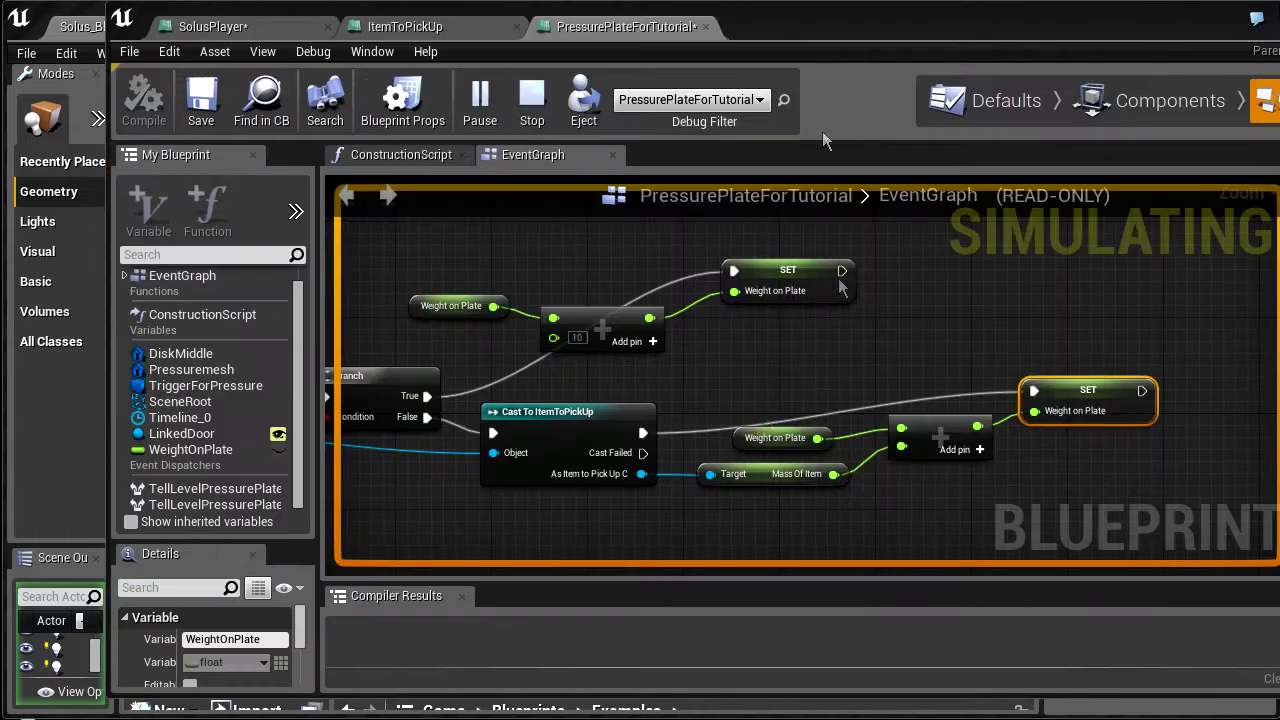
scroll(880, 372, "down", 4)
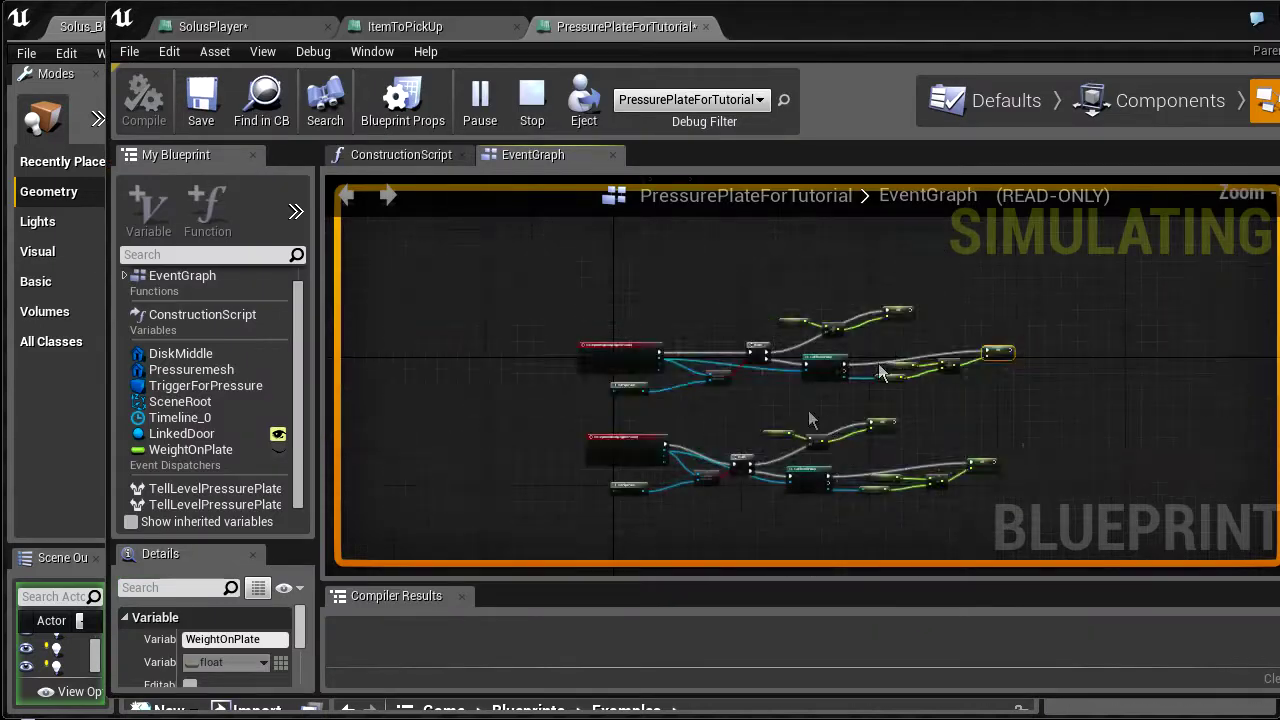
scroll(865, 462, "up", 6)
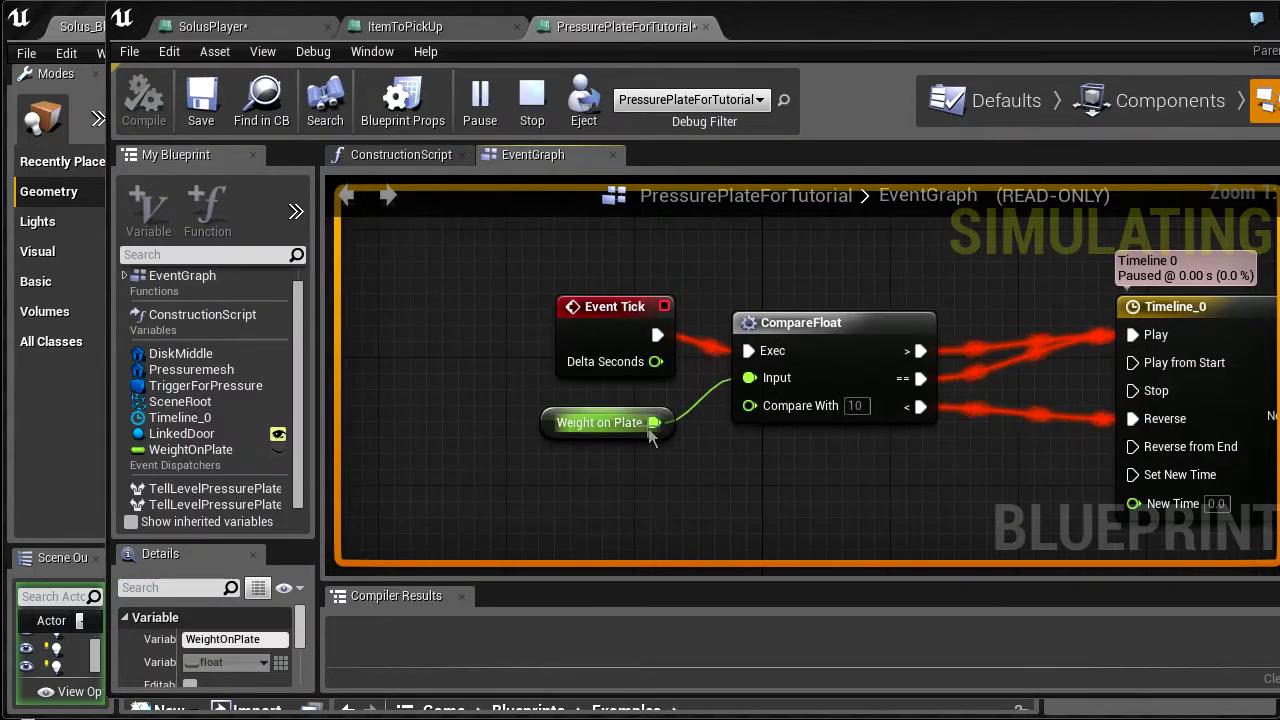
right_click(651, 424)
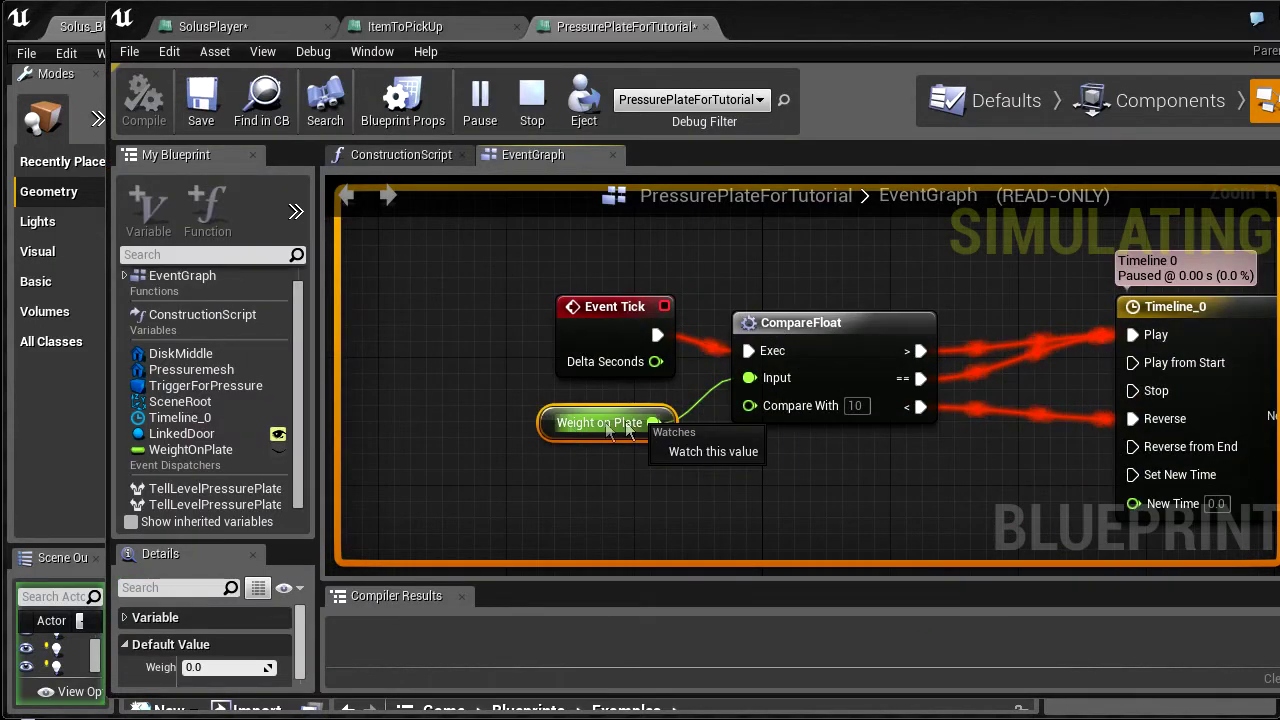
left_click(685, 451)
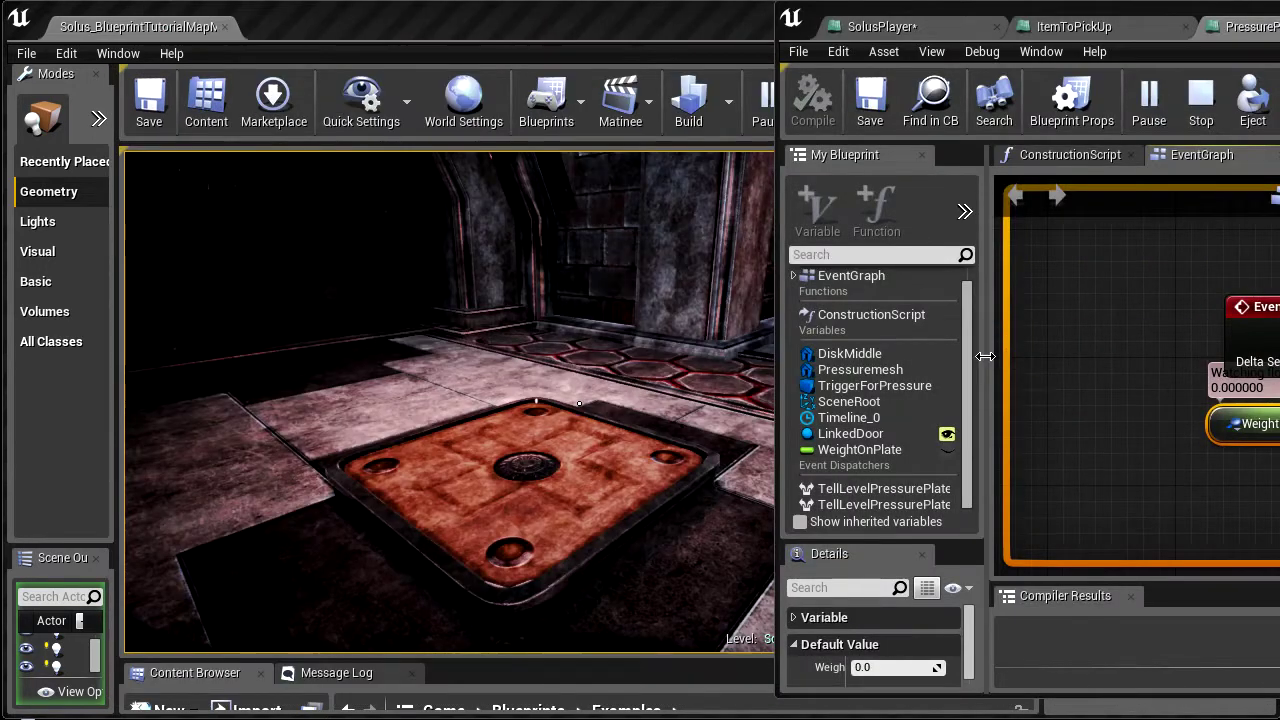
Bring the watched Weight on Plate node into view beside the game and walk onto and off the pressure plate
left_click_drag(985, 356, 855, 356)
right_click_drag(1050, 351, 883, 350)
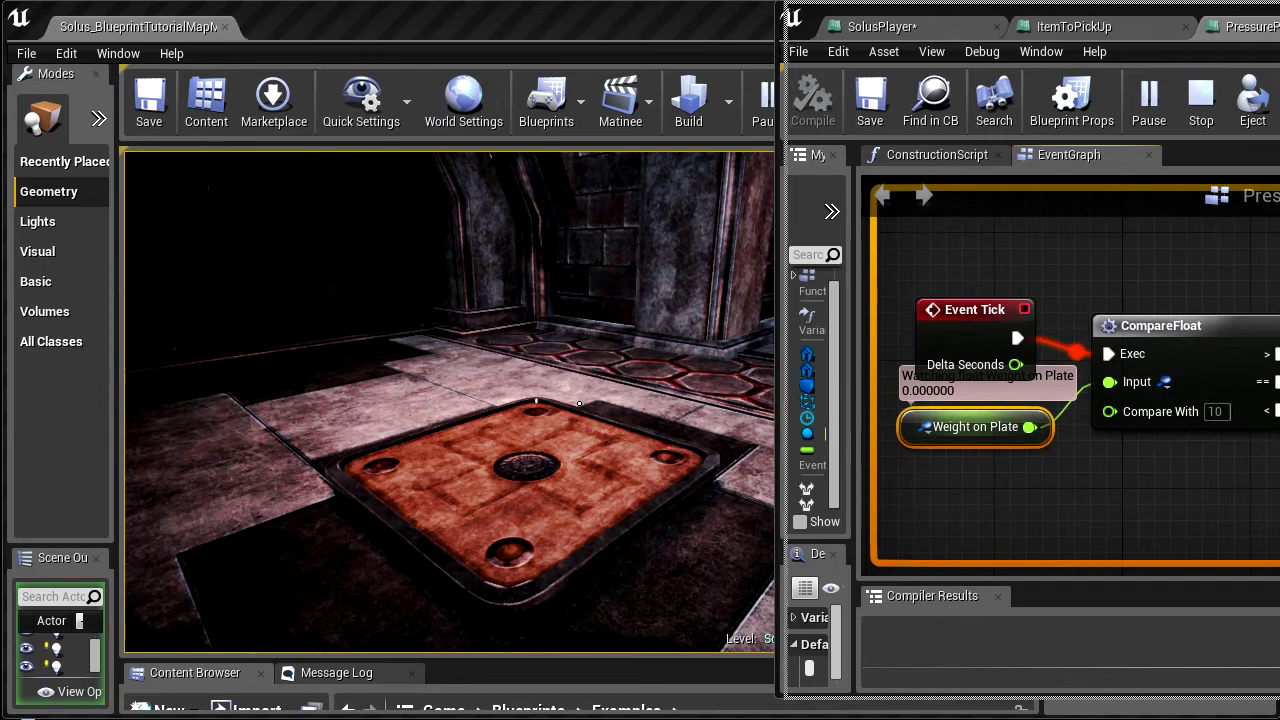
left_click(465, 377)
key("w")
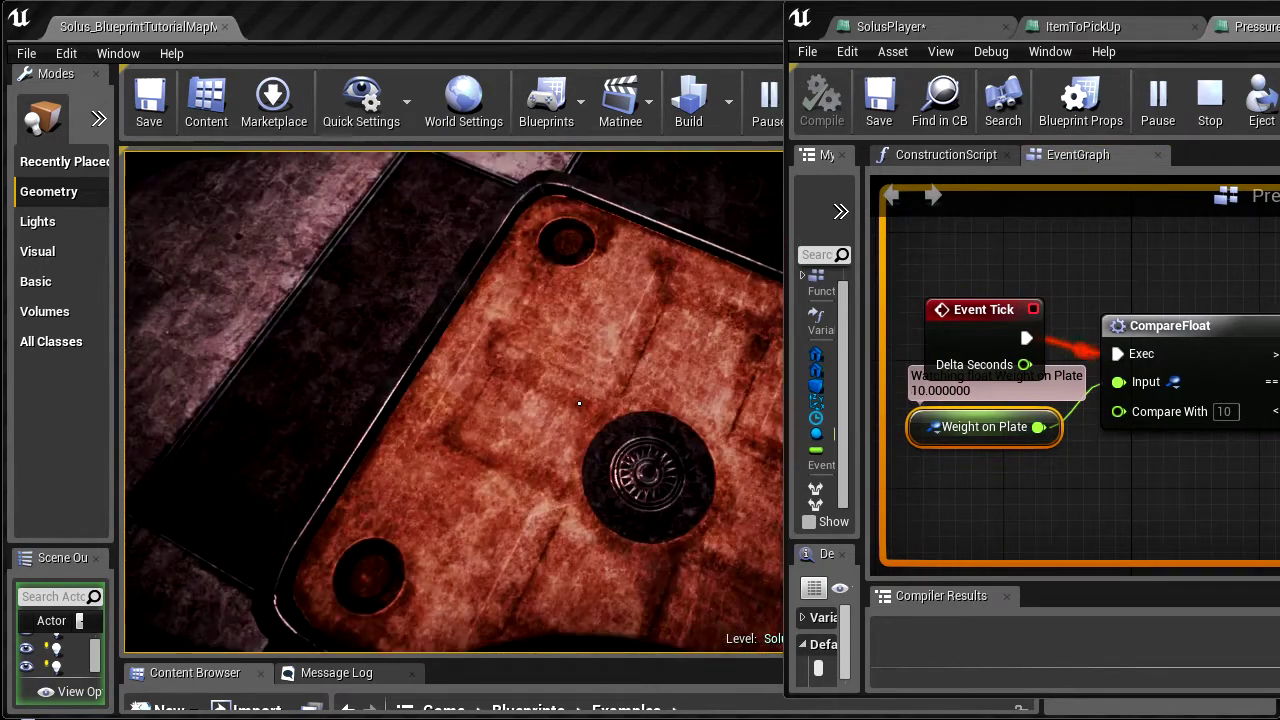
key("w")
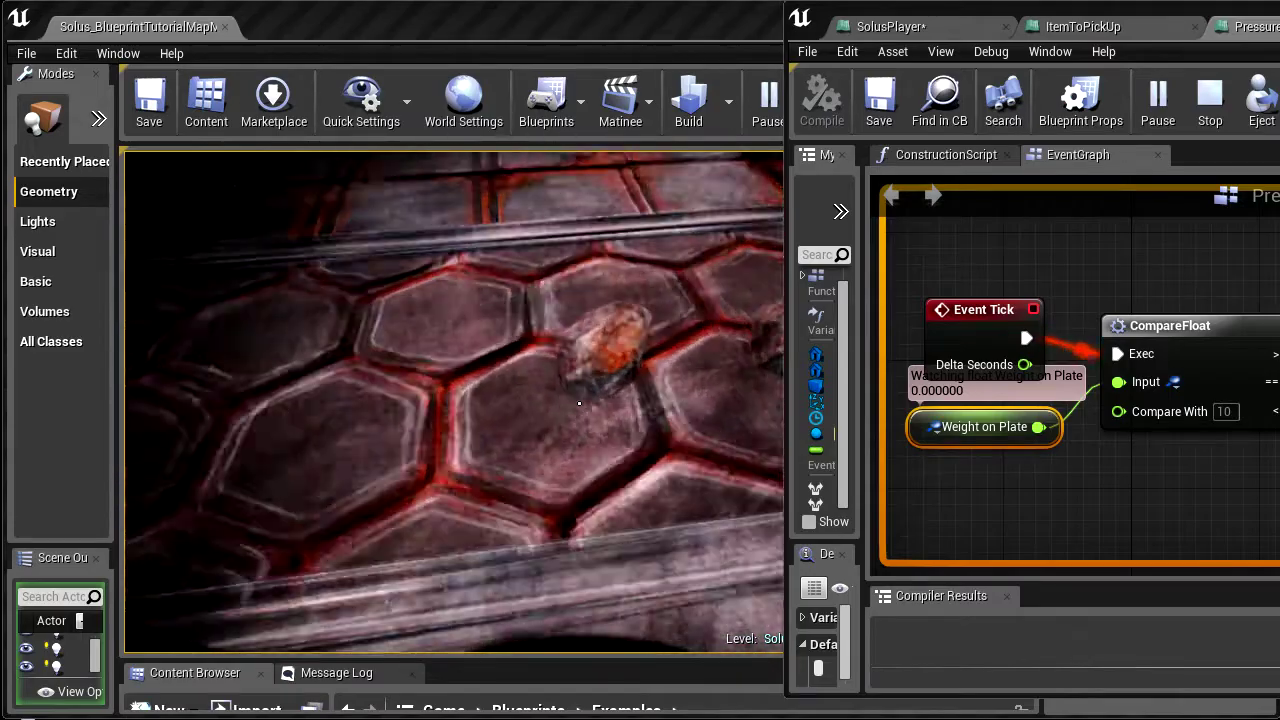
key("shift+F1")
Test placing rocks on the pressure plate and stepping on and off while watching Weight on Plate, and end the play session
left_click(565, 440)
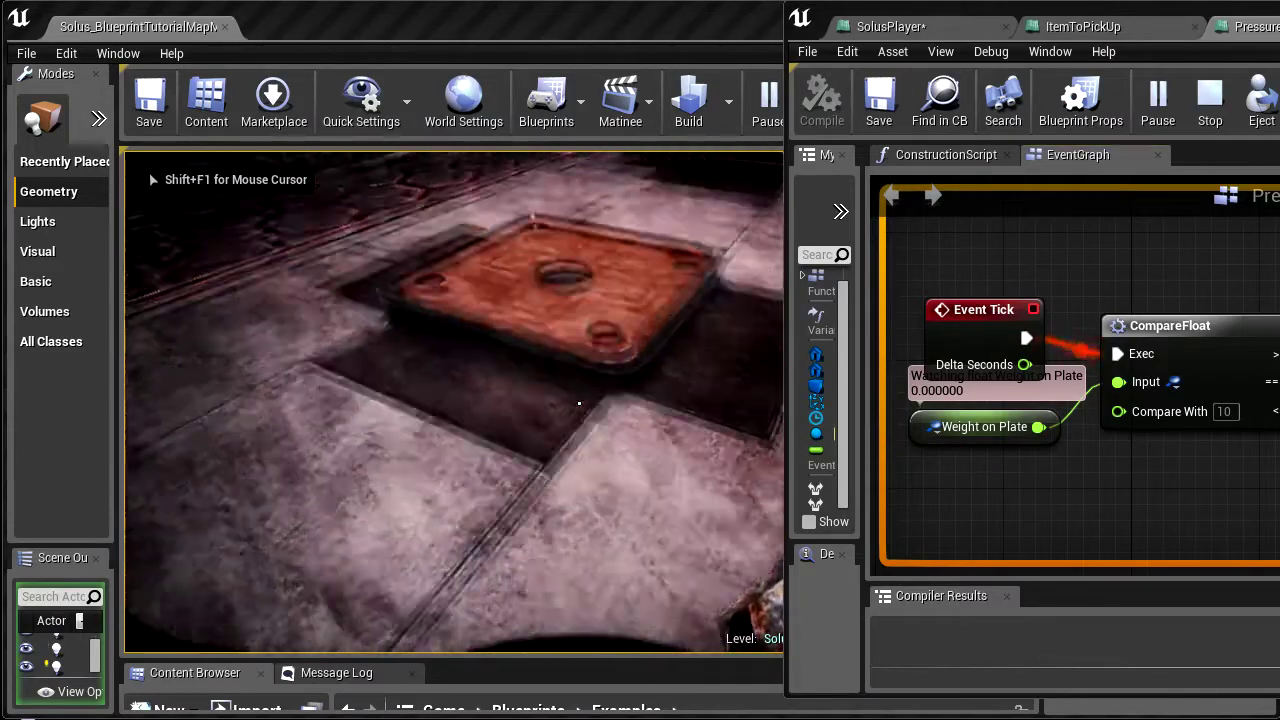
key("w")
key("w")
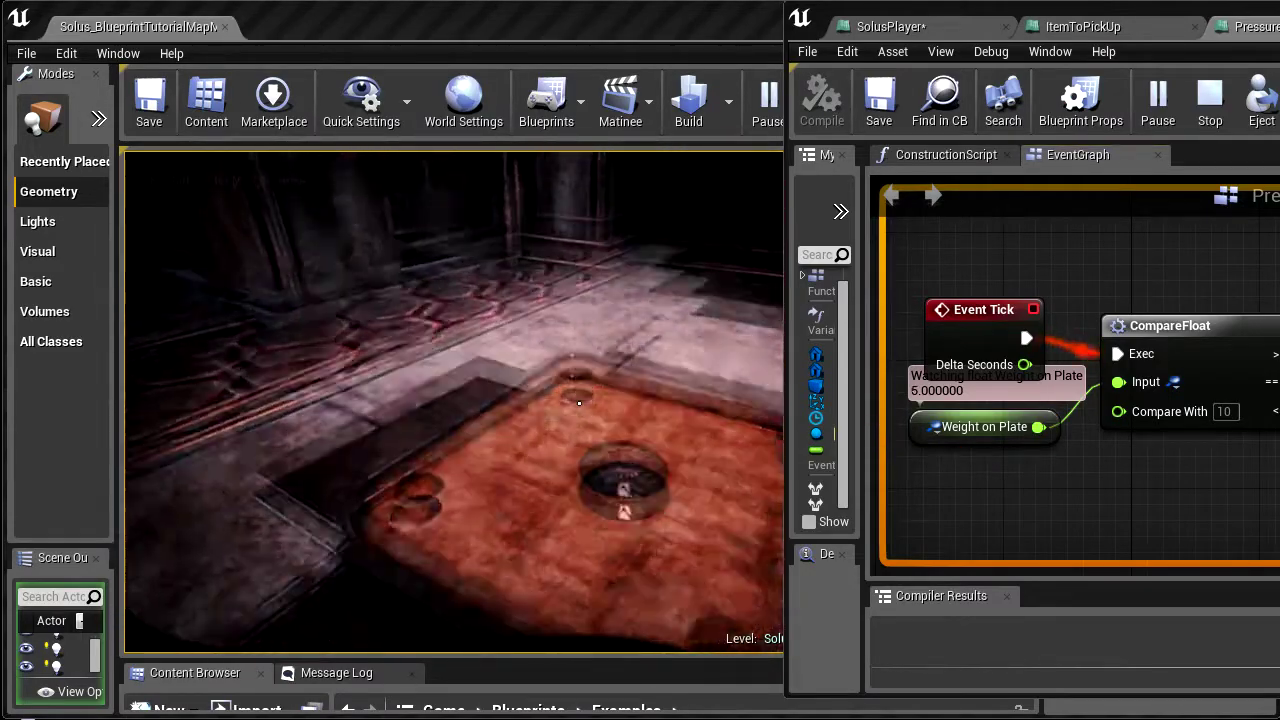
key("w")
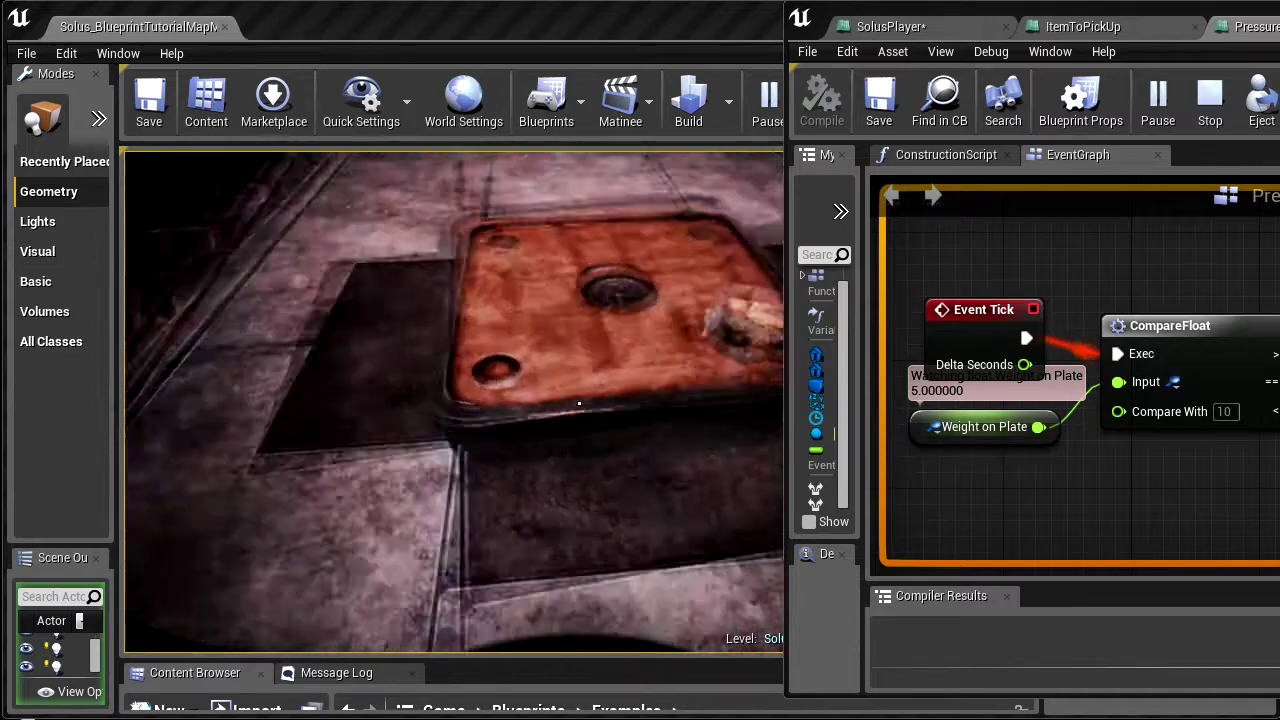
key("w")
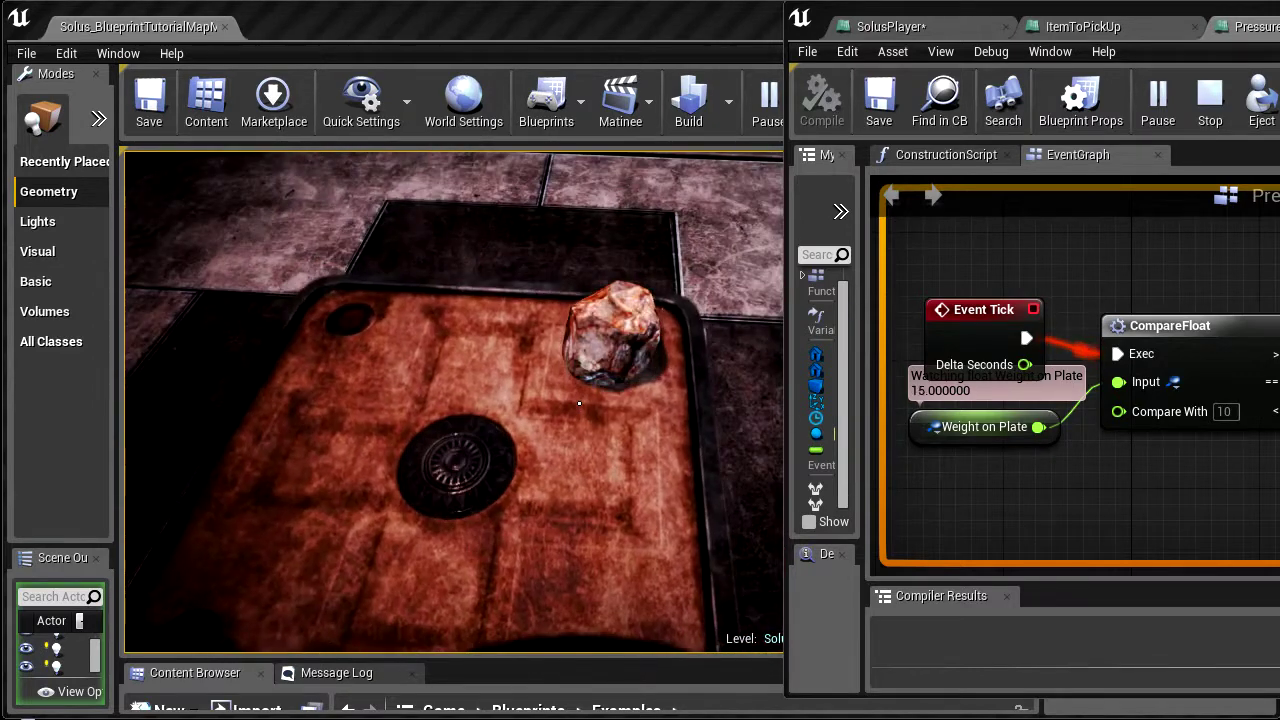
key("s")
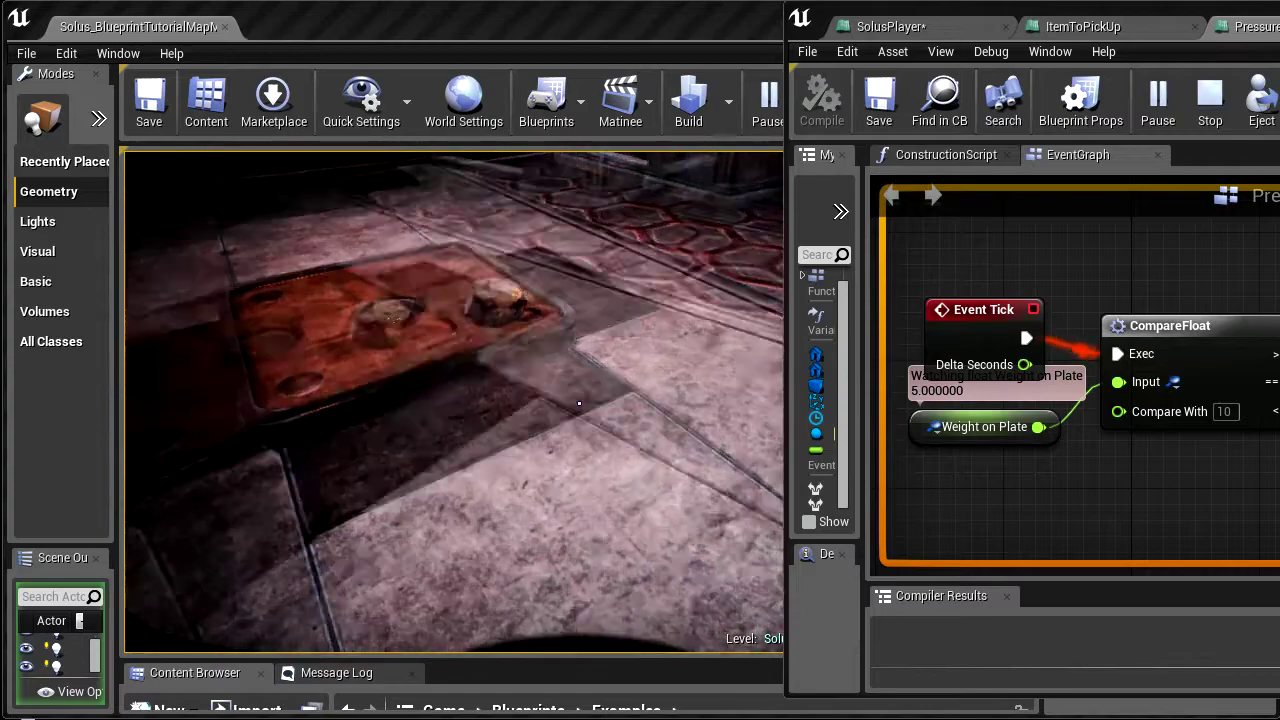
key("shift+F1")
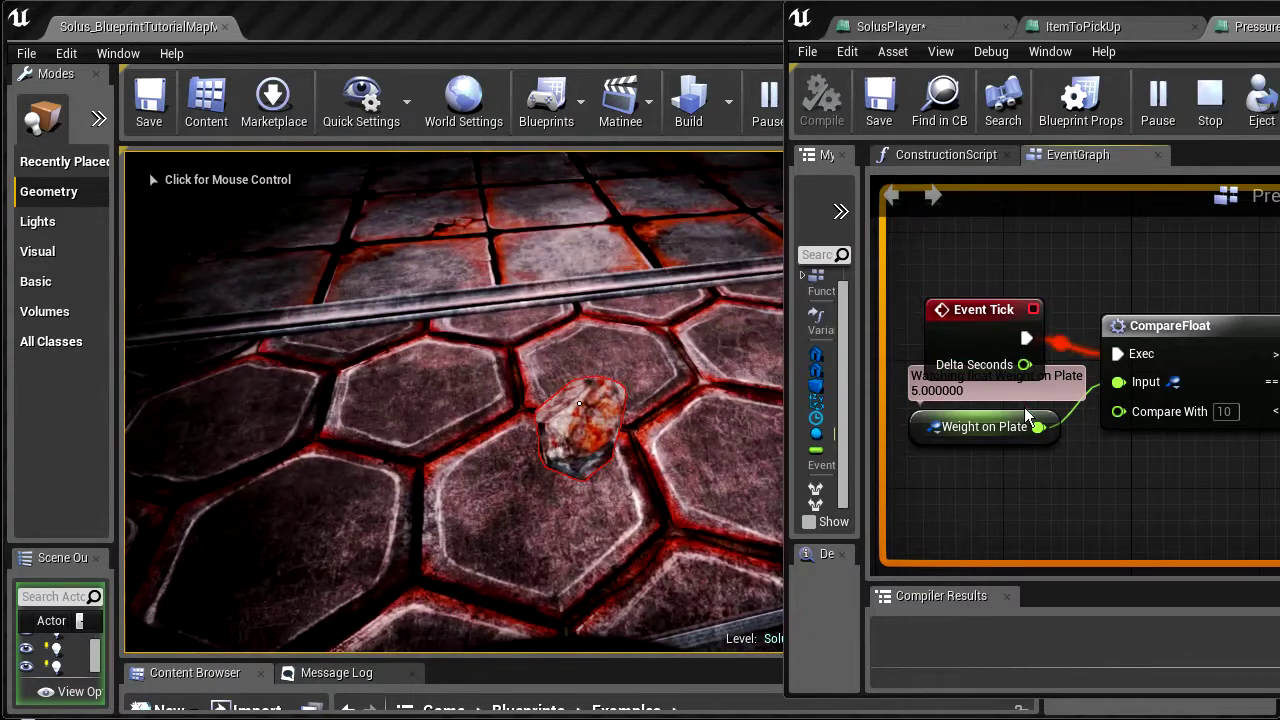
left_click(700, 378)
key("w")
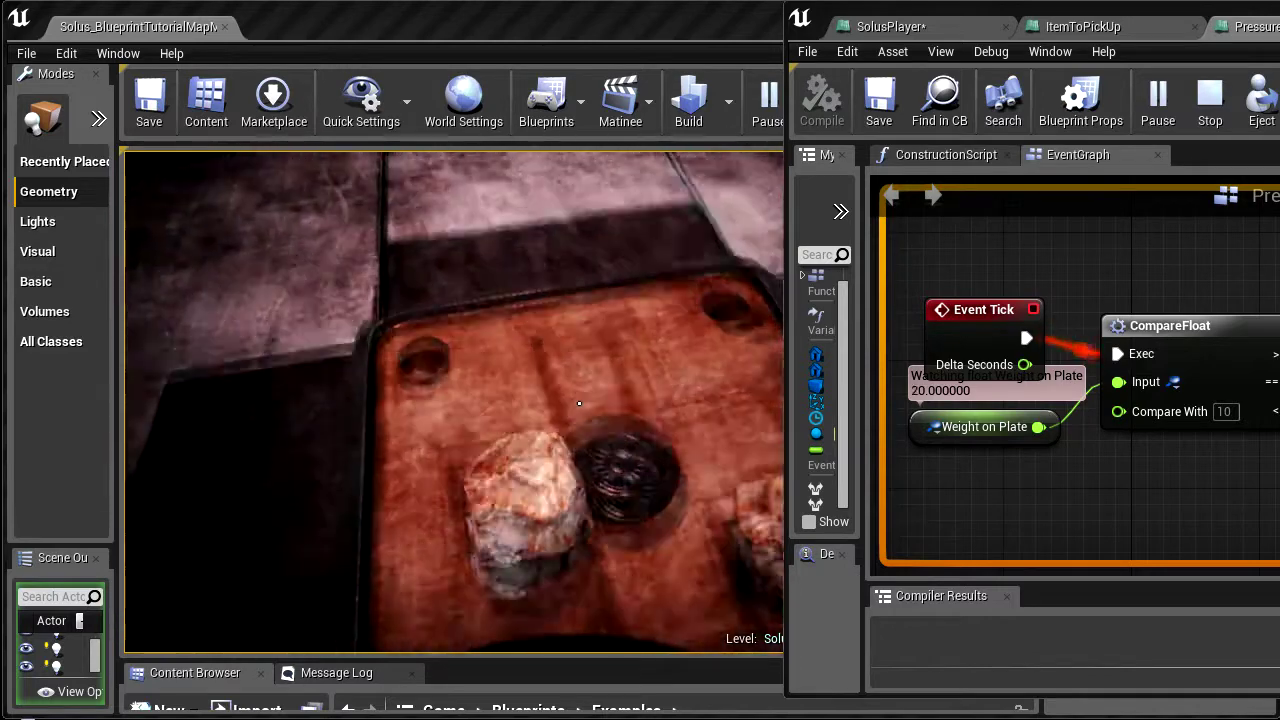
key("s")
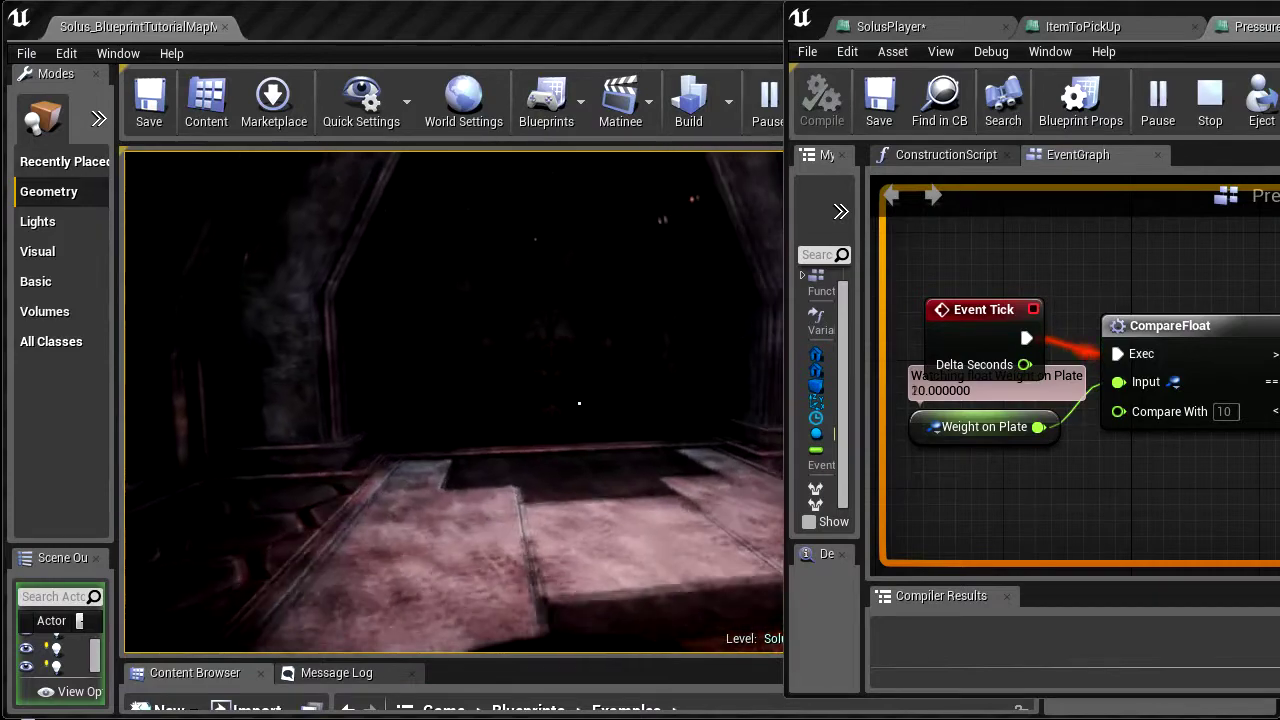
key("w")
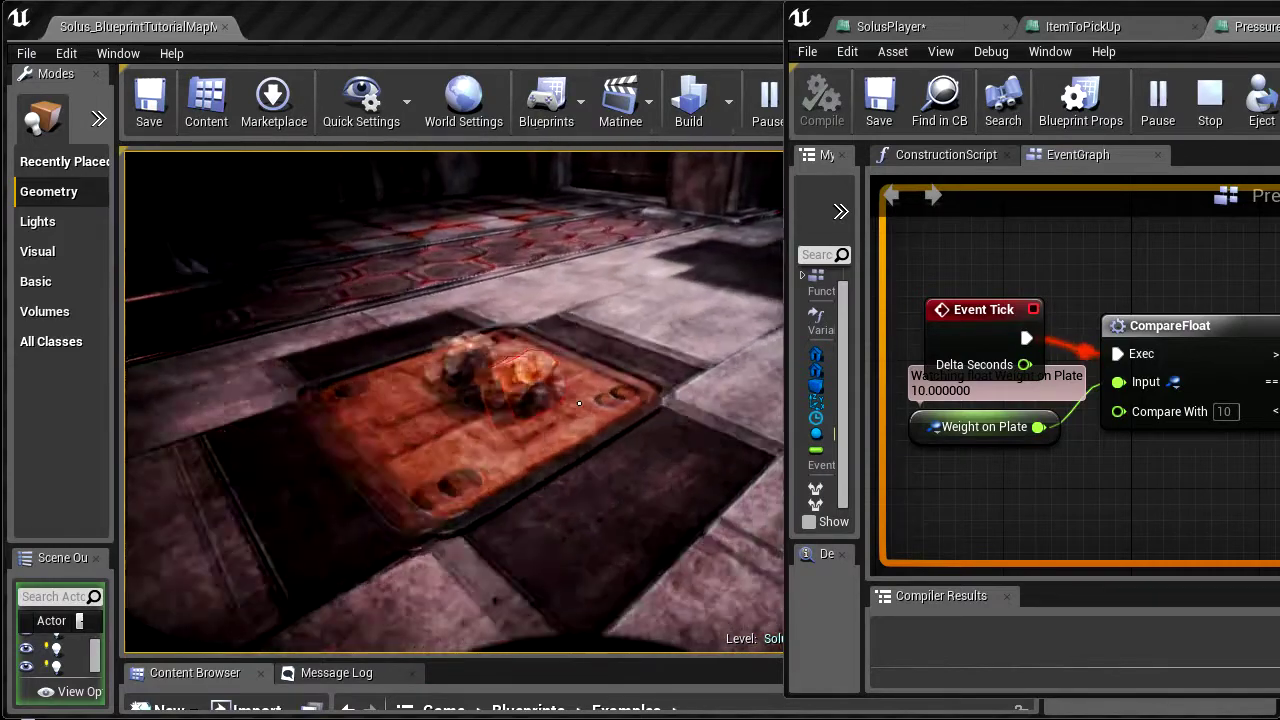
key("Escape")
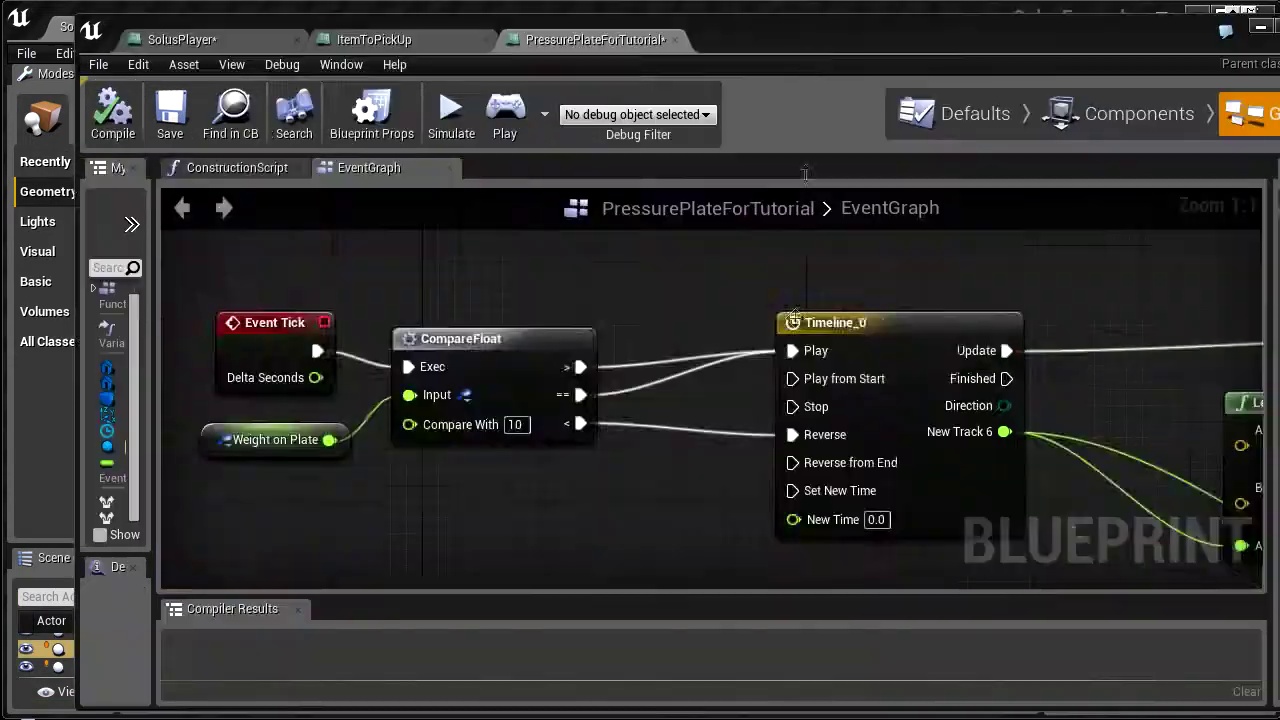
Select the Call TellLevelPressurePlateisDown and TellLevelPressurePlateisUp nodes and move them near the overlap event chains
scroll(975, 375, "down", 5)
right_click_drag(975, 375, 552, 475)
left_click_drag(748, 360, 976, 511)
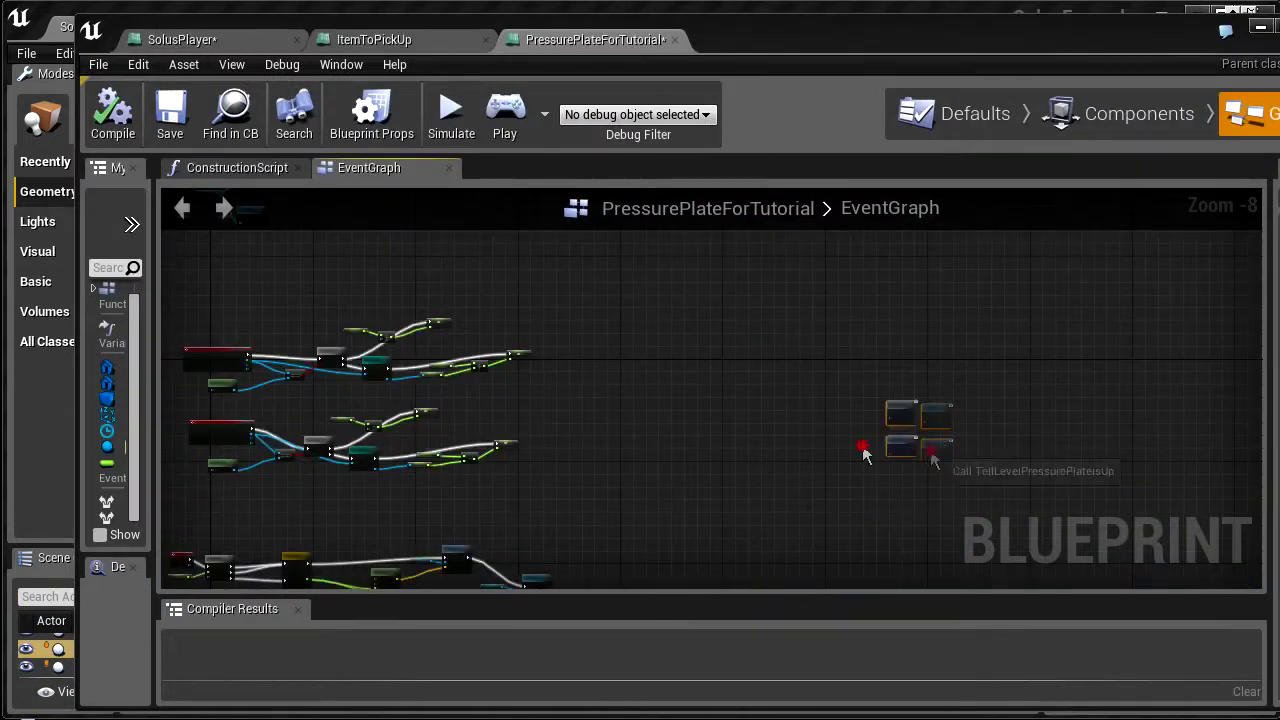
scroll(650, 336, "up", 5)
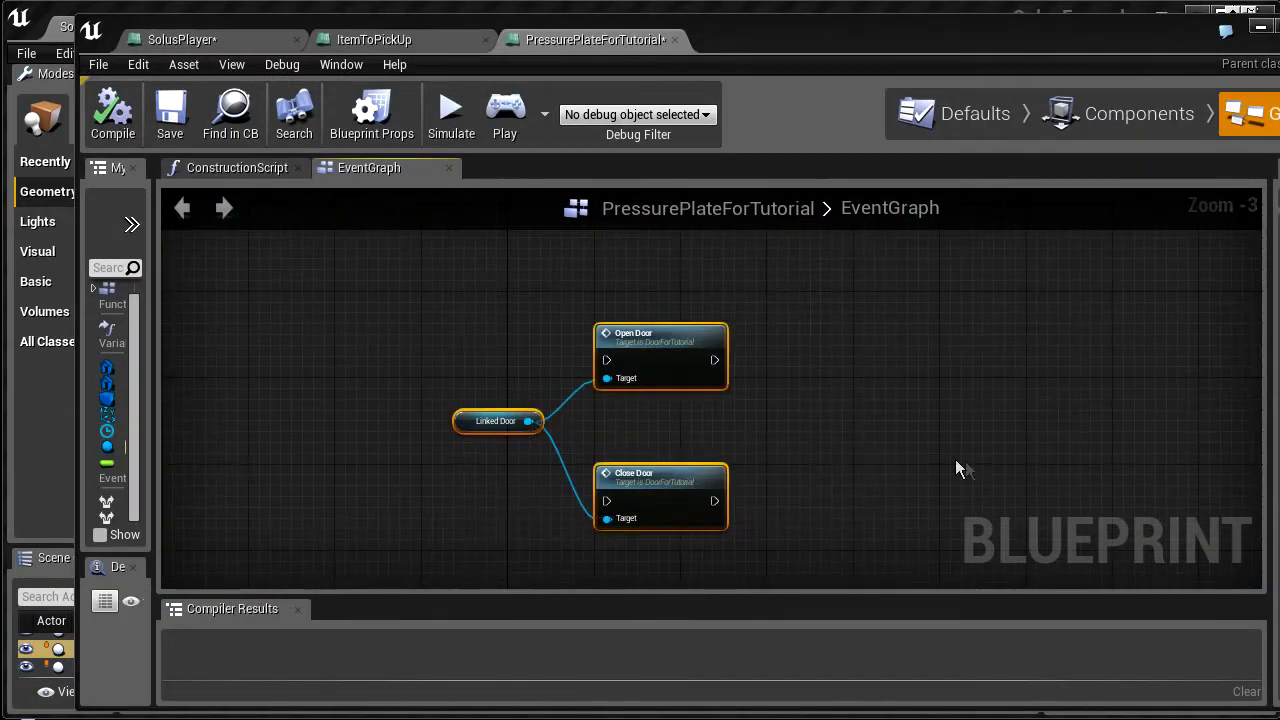
scroll(957, 469, "down", 4)
scroll(890, 480, "up", 4)
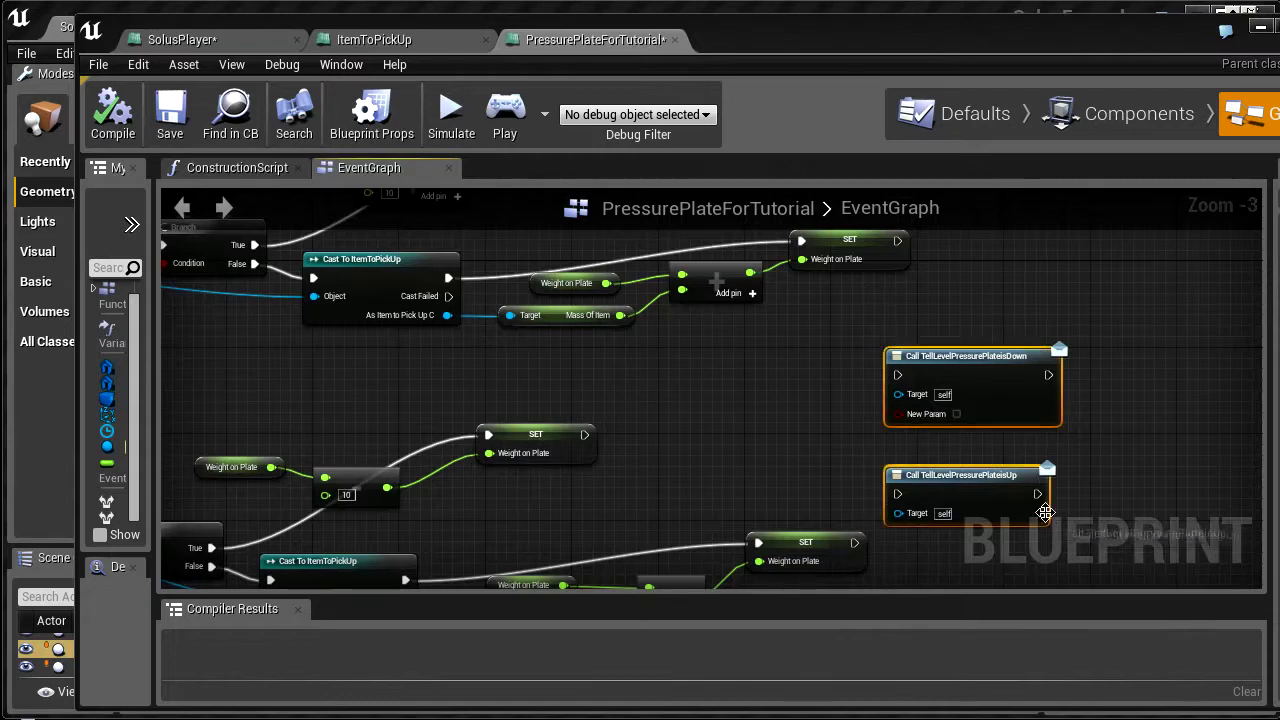
scroll(949, 436, "up", 2)
right_click_drag(858, 388, 1074, 380)
scroll(795, 445, "down", 2)
scroll(946, 400, "down", 4)
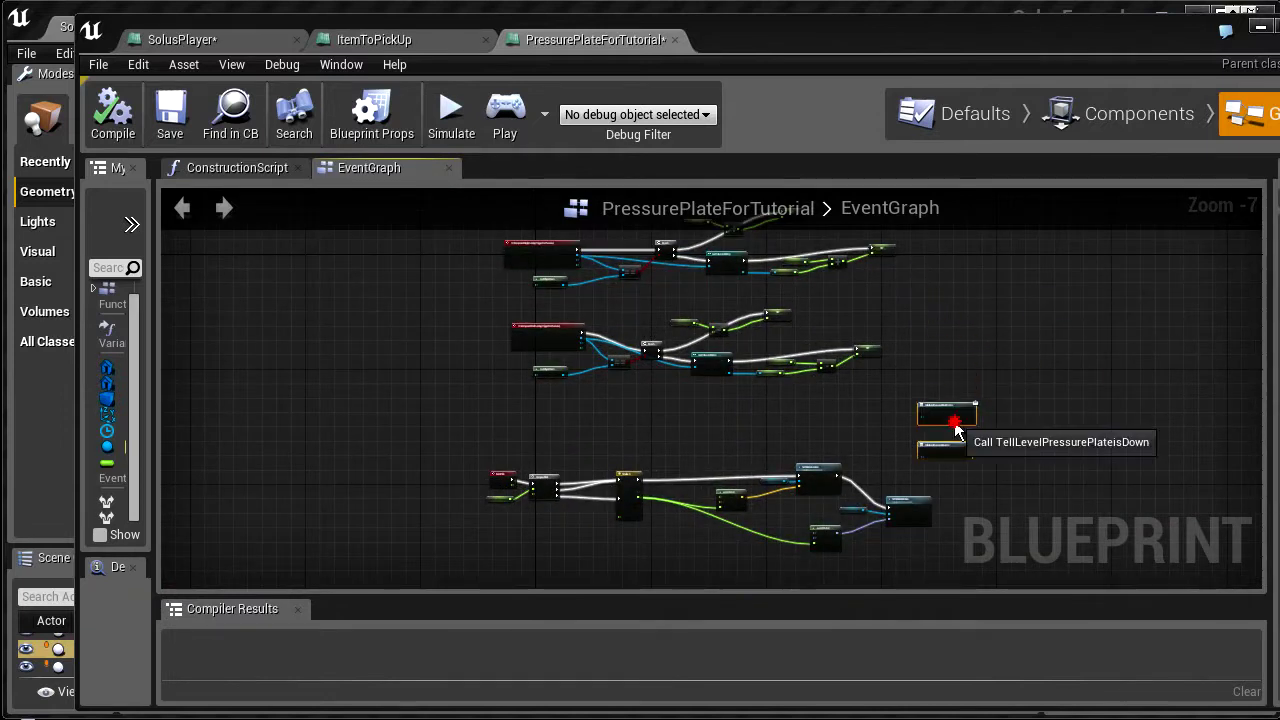
Move the two TellLevelPressurePlate call nodes beside the Set Relative Rotation node of the Event Tick chain
scroll(700, 420, "up", 5)
right_click_drag(1155, 365, 943, 357)
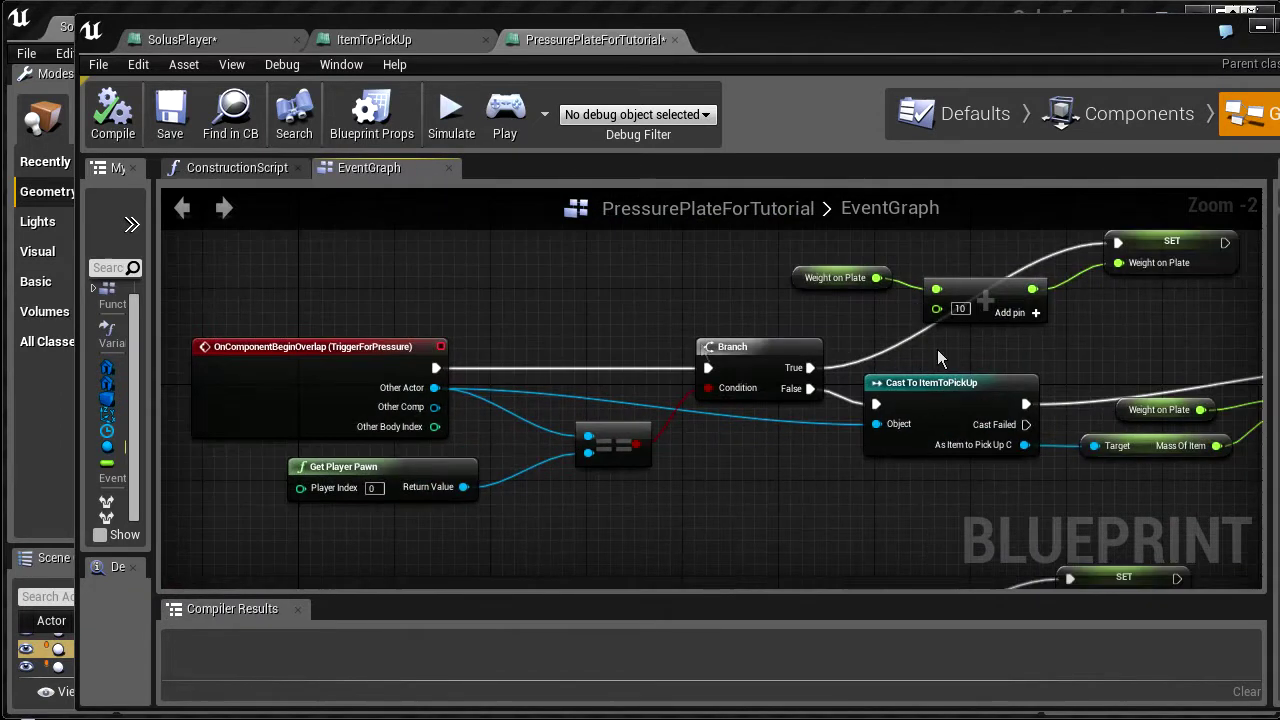
scroll(888, 430, "down", 3)
right_click_drag(1000, 537, 943, 357)
right_click_drag(935, 490, 817, 337)
right_click_drag(621, 436, 644, 364)
right_click_drag(1222, 357, 1172, 410)
left_click_drag(1083, 306, 1150, 446)
scroll(1014, 352, "up", 3)
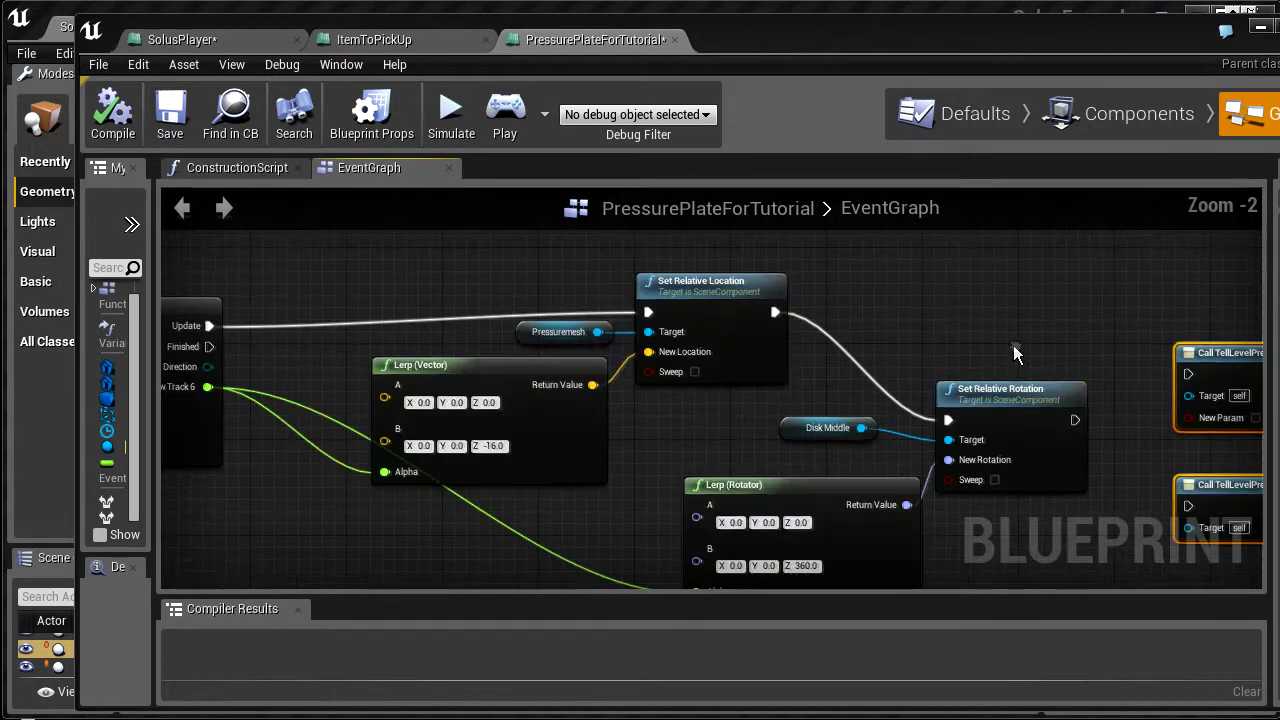
Place both TellLevelPressurePlate call nodes just below the Timeline_0 node's outputs
right_click_drag(1014, 352, 955, 342)
left_click_drag(1180, 347, 259, 483)
right_click_drag(259, 483, 917, 423)
scroll(895, 372, "up", 2)
left_click_drag(919, 426, 888, 472)
right_click_drag(906, 430, 887, 497)
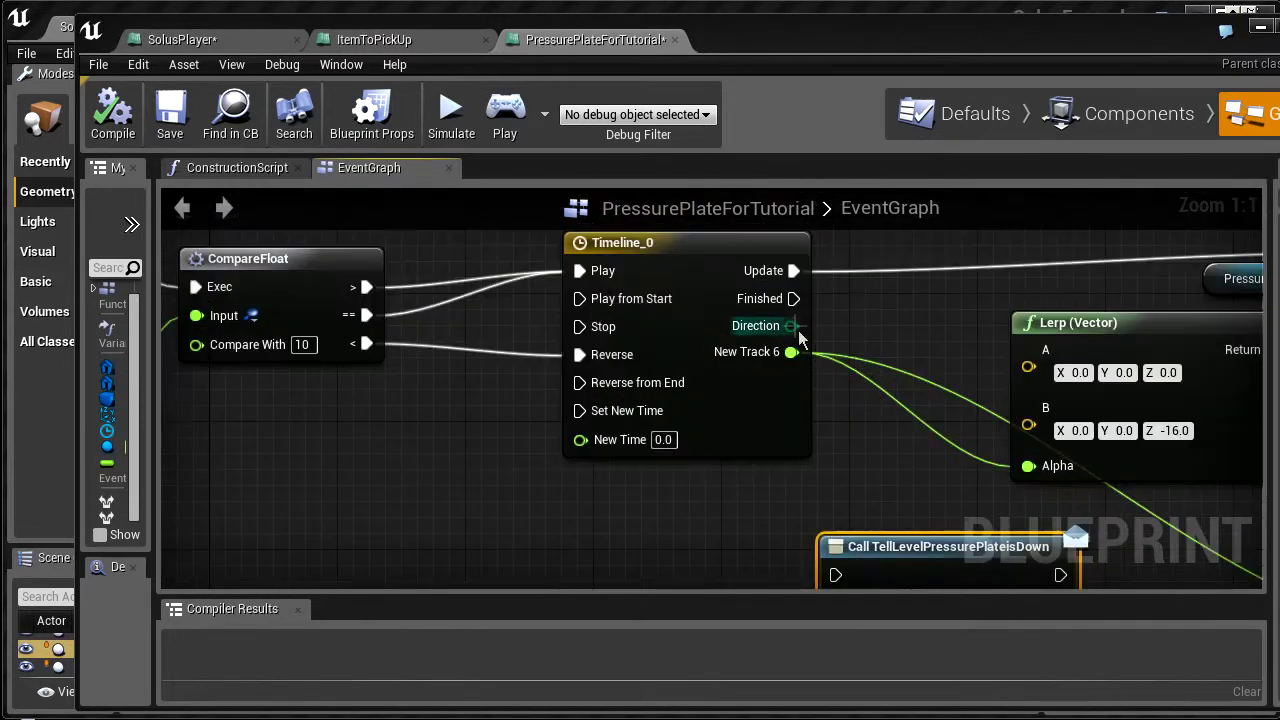
Connect Timeline_0's Finished output to the execution input of Call TellLevelPressurePlateisDown
left_click_drag(794, 298, 838, 474)
right_click_drag(827, 256, 783, 343)
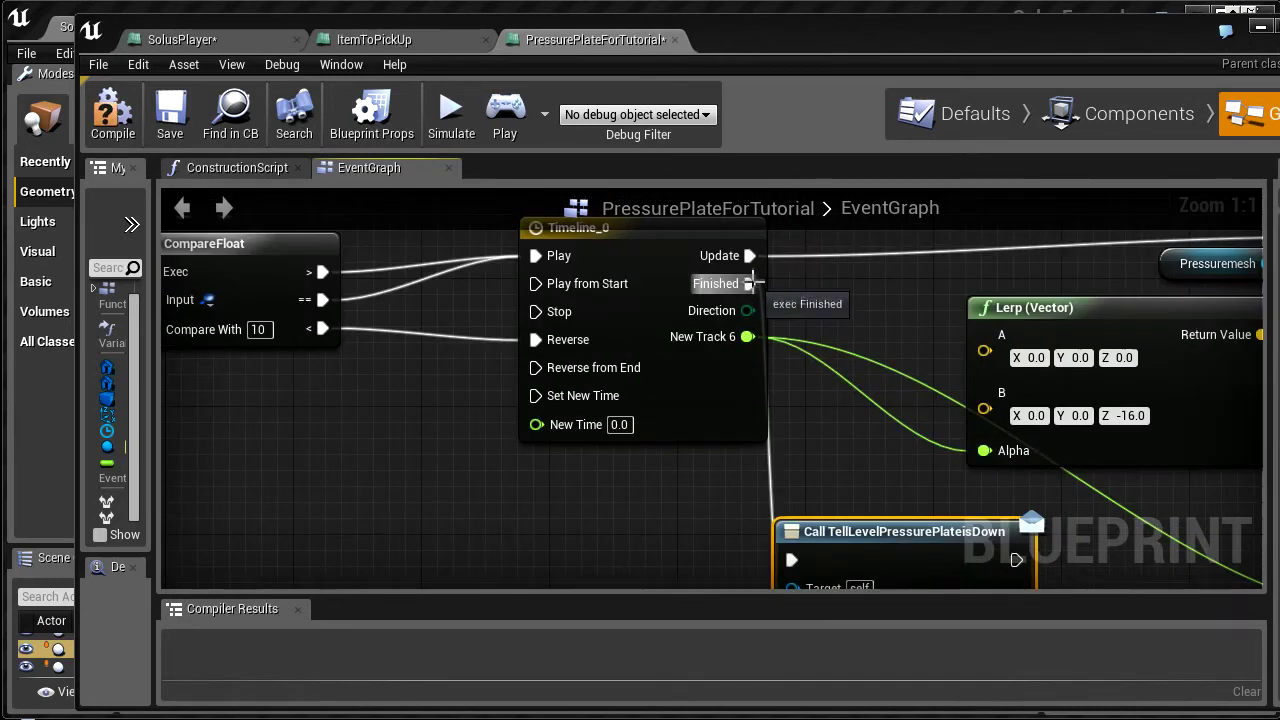
right_click_drag(896, 321, 872, 342)
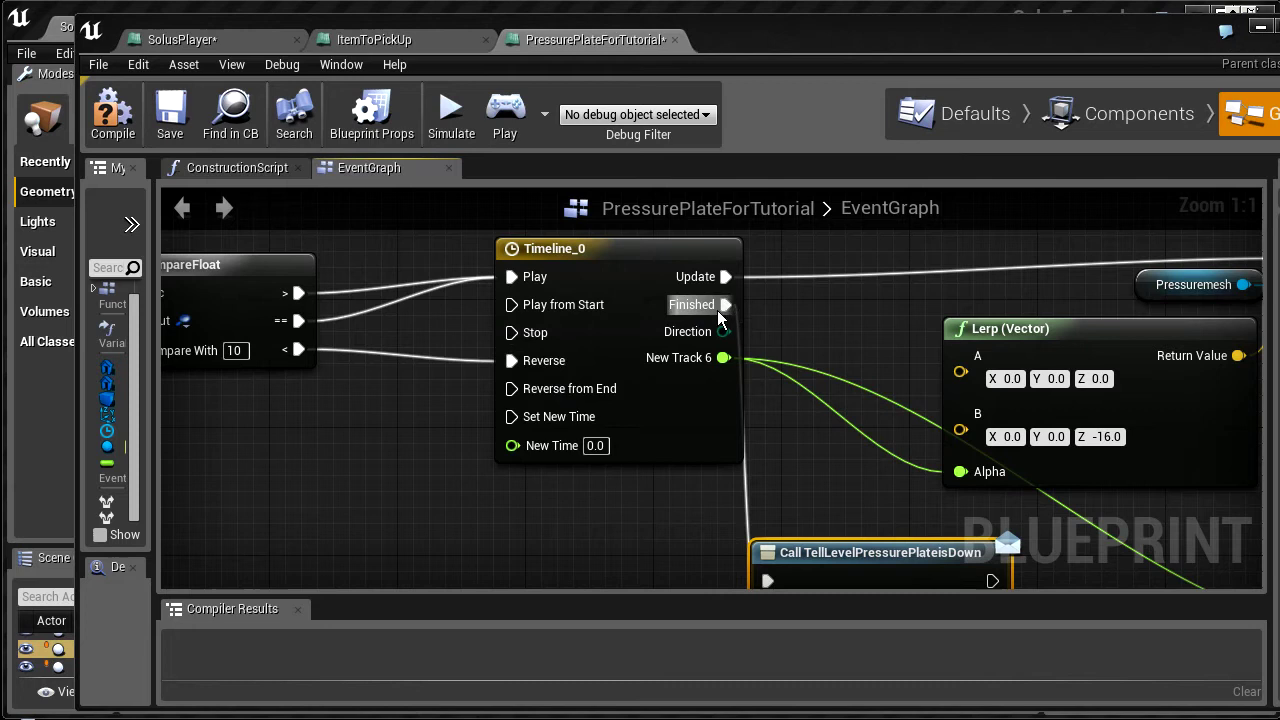
right_click_drag(781, 461, 737, 450)
scroll(737, 450, "down", 3)
scroll(797, 425, "up", 3)
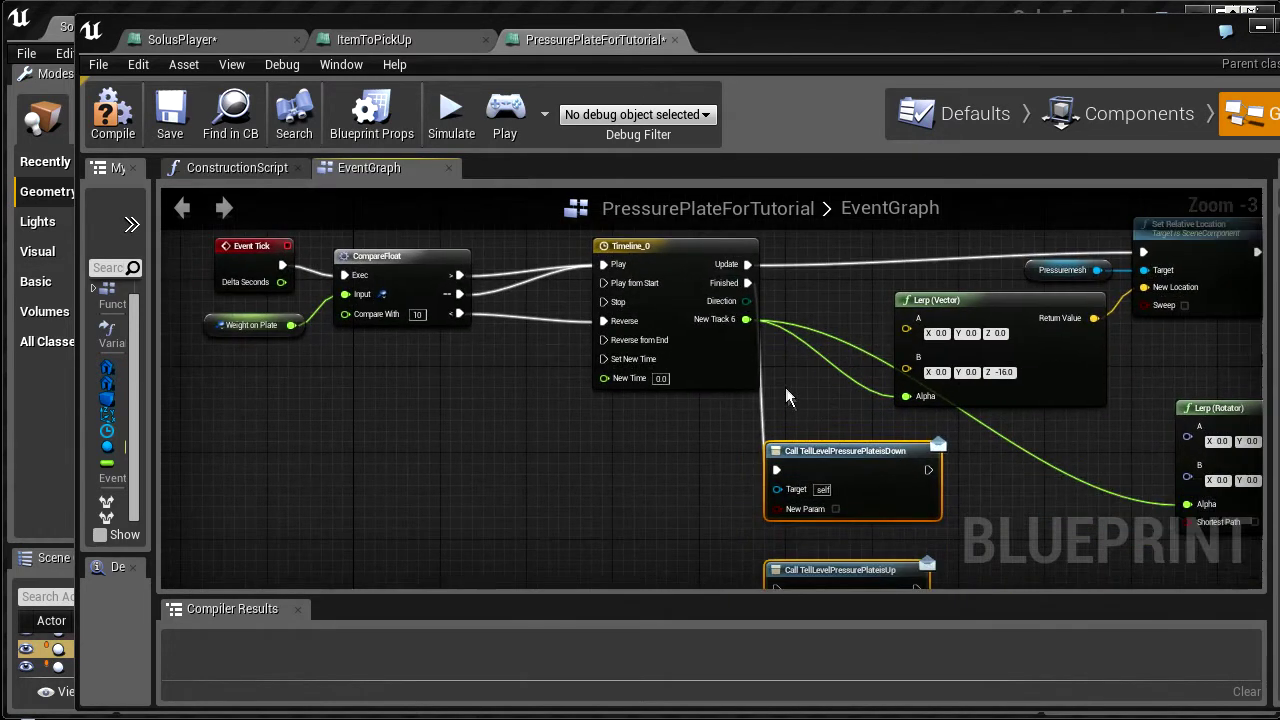
right_click_drag(870, 534, 832, 484)
right_click_drag(784, 387, 796, 454)
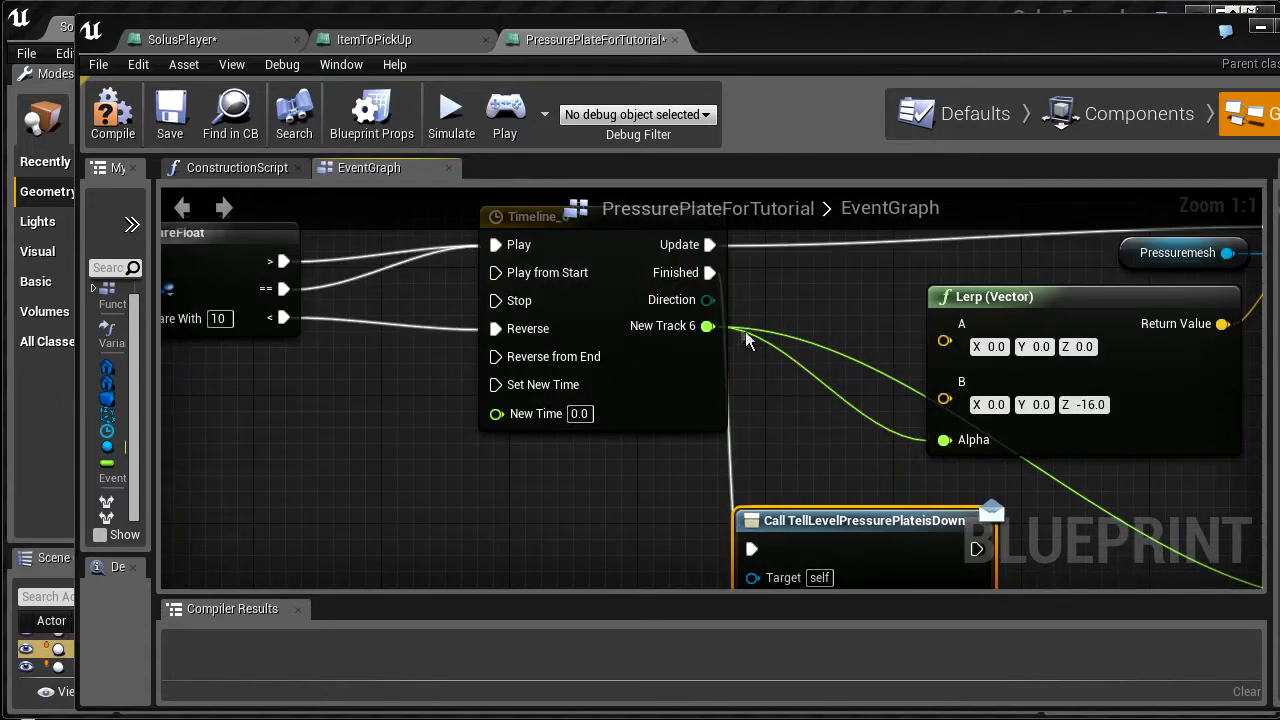
left_click_drag(708, 299, 497, 548)
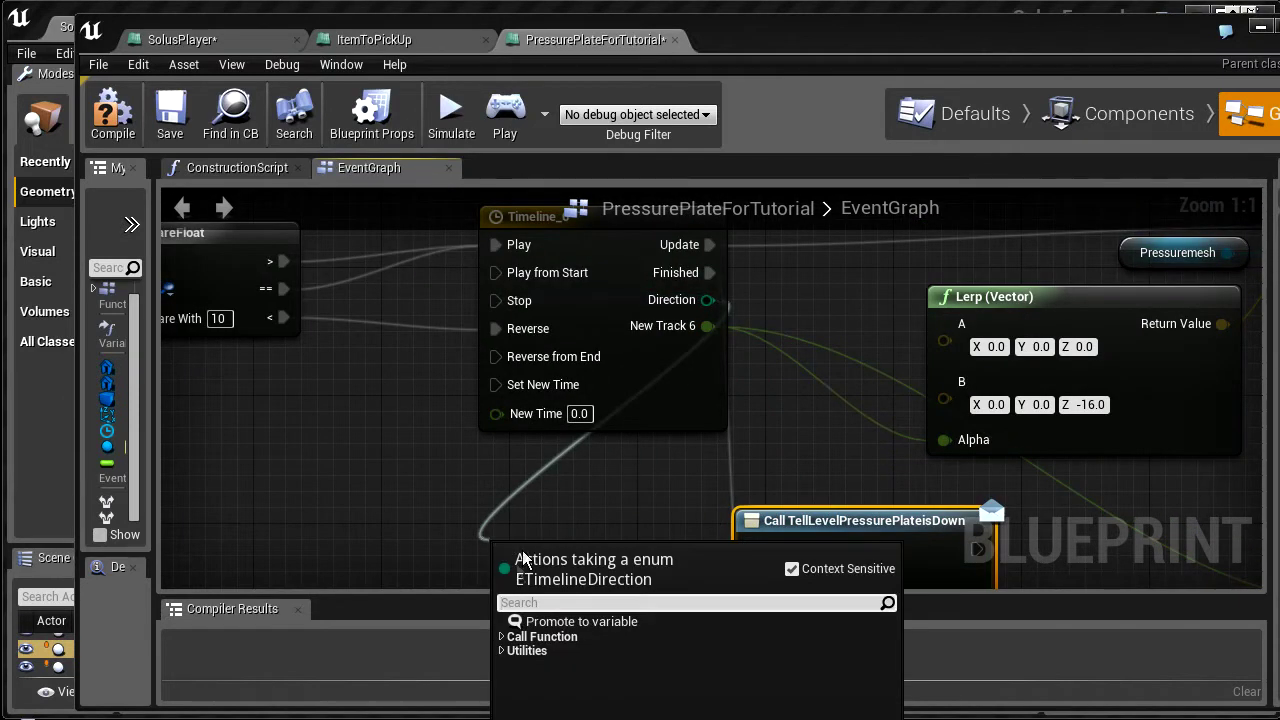
right_click_drag(473, 507, 497, 400)
right_click_drag(662, 302, 597, 406)
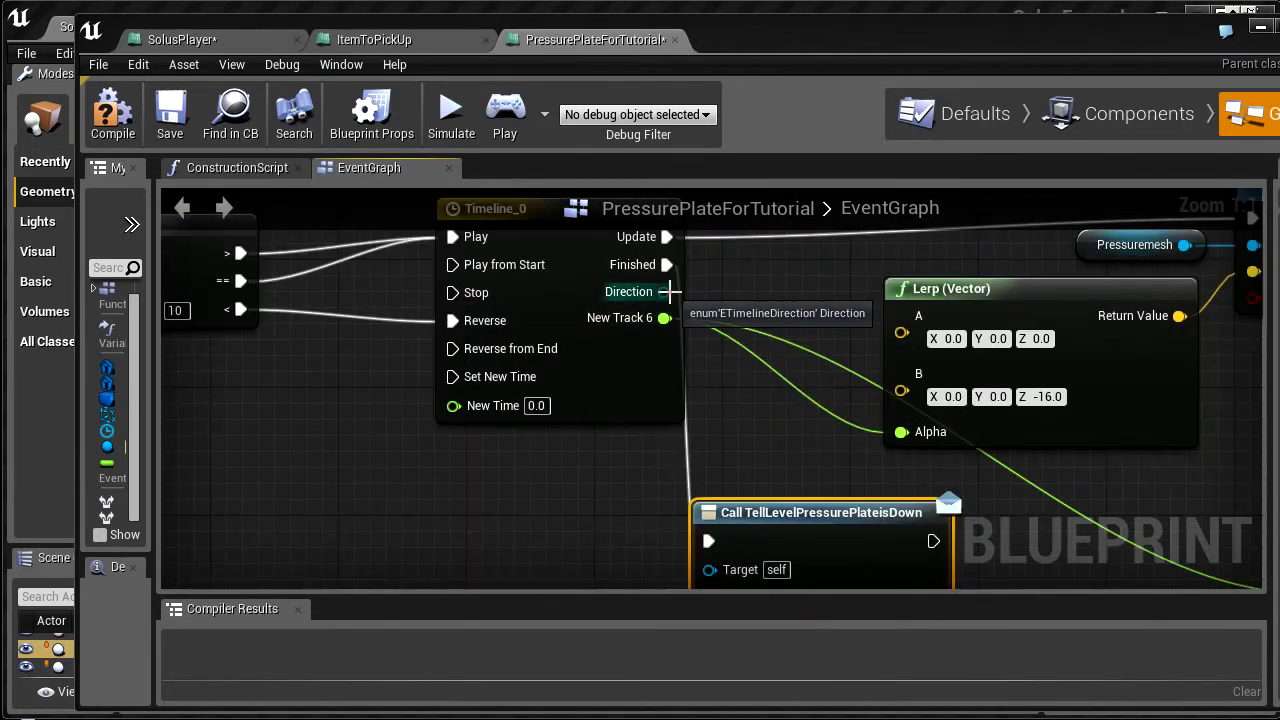
left_click_drag(668, 291, 339, 432)
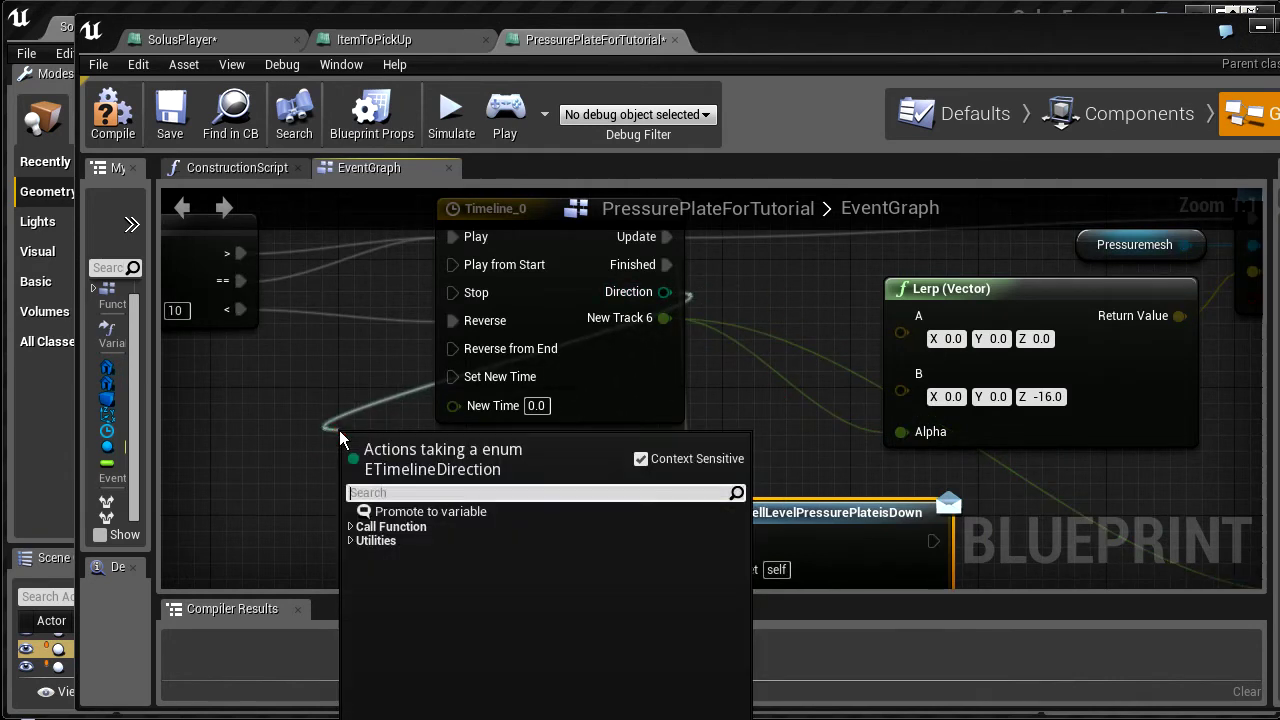
left_click(351, 540)
left_click(351, 526)
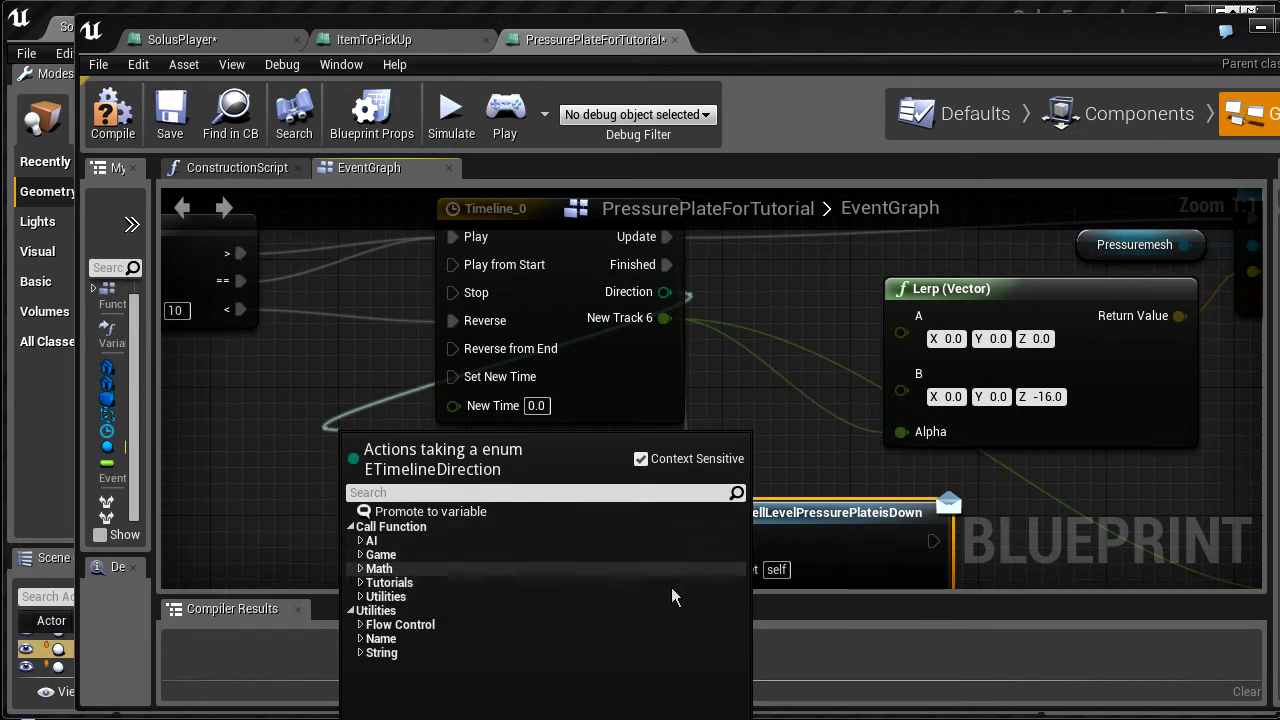
left_click(808, 446)
Add a Switch on ETimelineDirection node fed by Timeline_0's Direction output
left_click_drag(664, 291, 352, 463)
type("timeli")
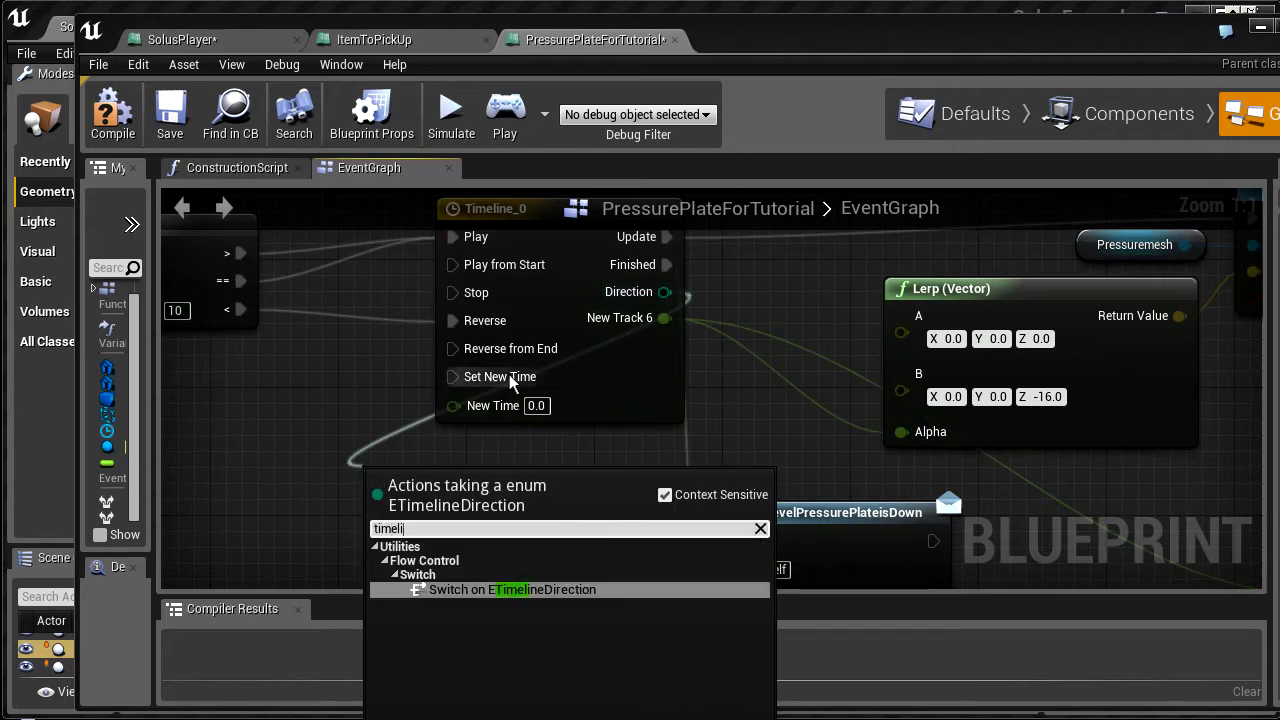
left_click(541, 590)
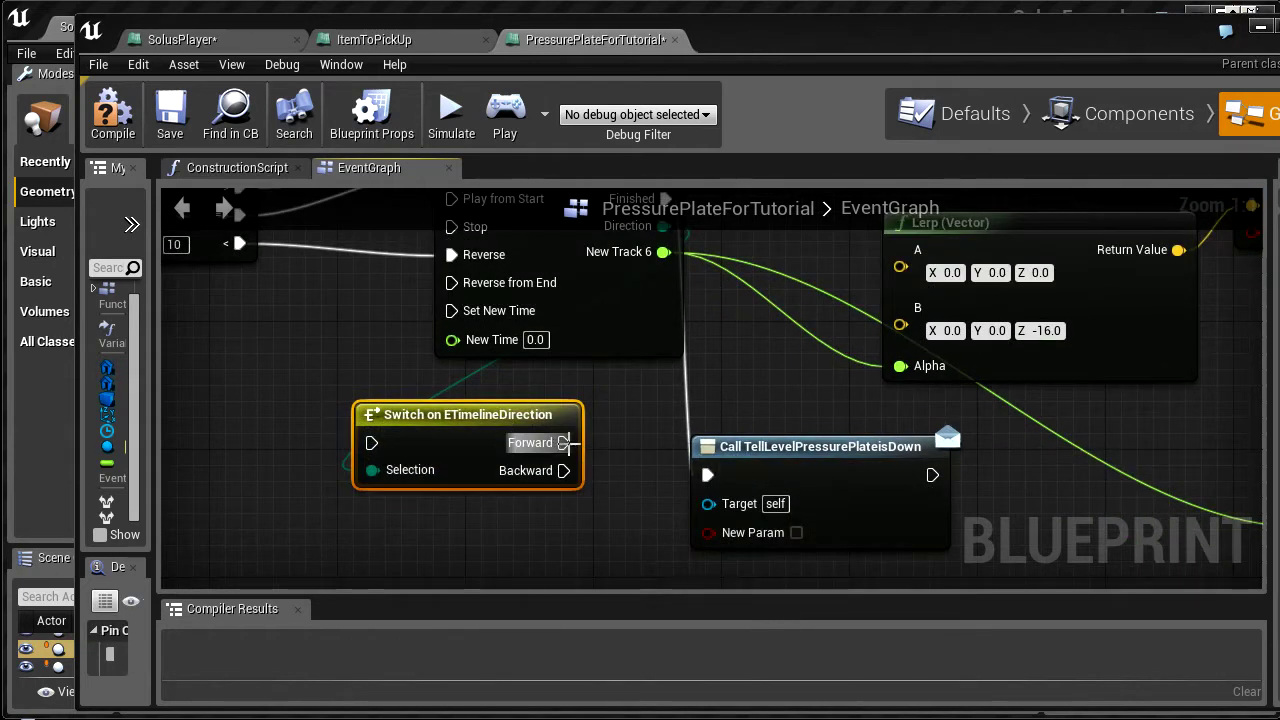
Connect the switch's Forward output to Call TellLevelPressurePlateisDown and its Backward output to Call TellLevelPressurePlateisUp
right_click_drag(569, 442, 545, 408)
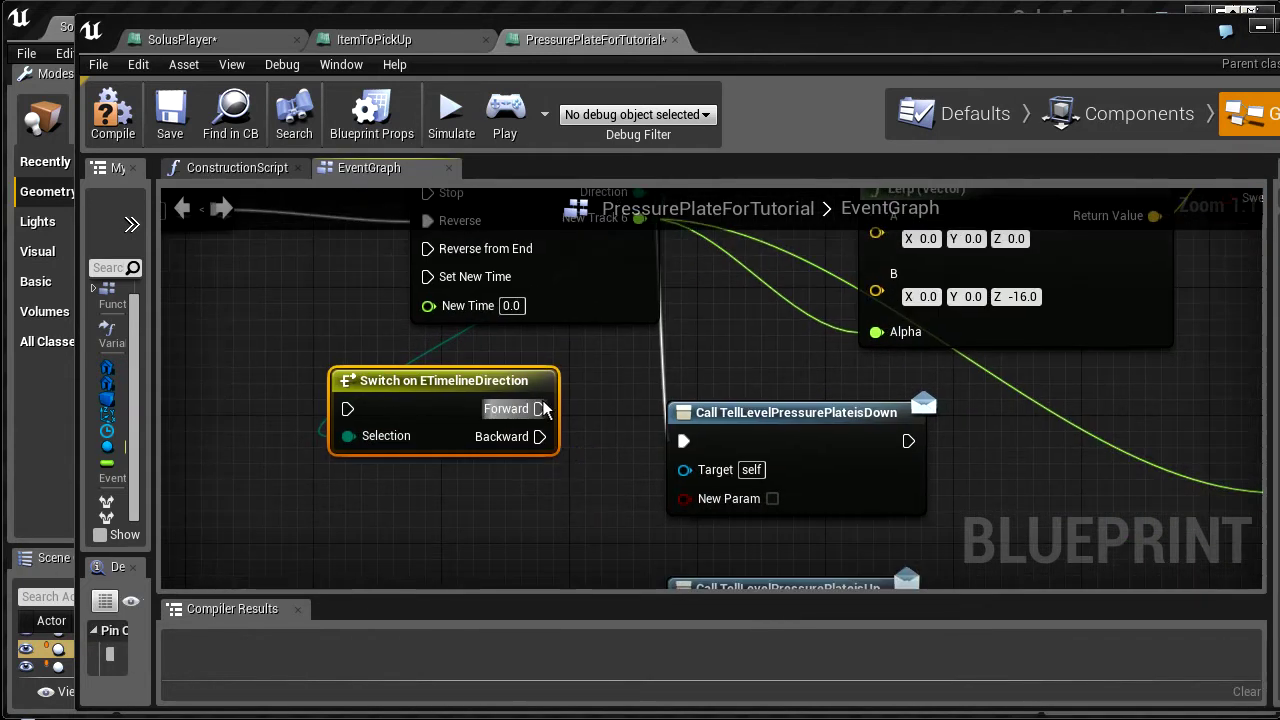
left_click_drag(540, 409, 683, 441)
right_click_drag(612, 500, 540, 407)
left_click_drag(467, 343, 611, 524)
right_click_drag(538, 476, 544, 567)
left_click_drag(382, 408, 426, 534)
right_click_drag(388, 493, 603, 419)
Widen the variable list and place a Timeline_0 getter in the graph below the Timeline_0 node
left_click_drag(160, 365, 333, 360)
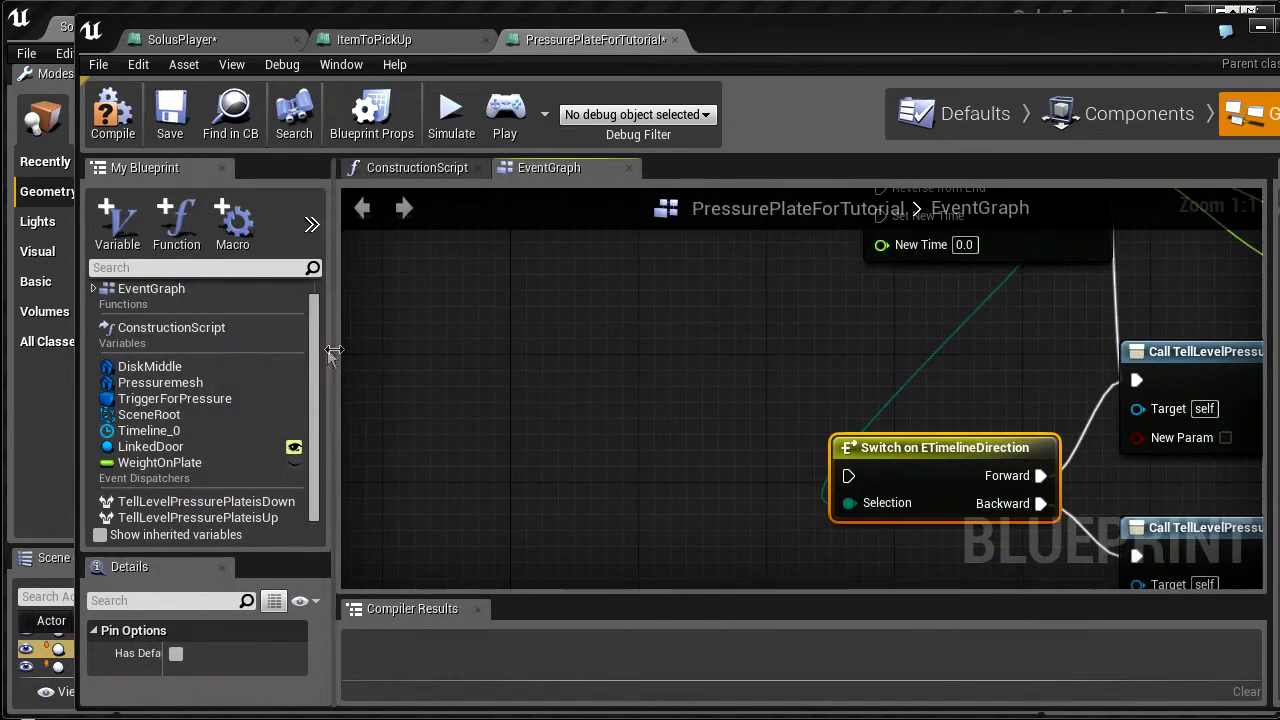
double_click(163, 432)
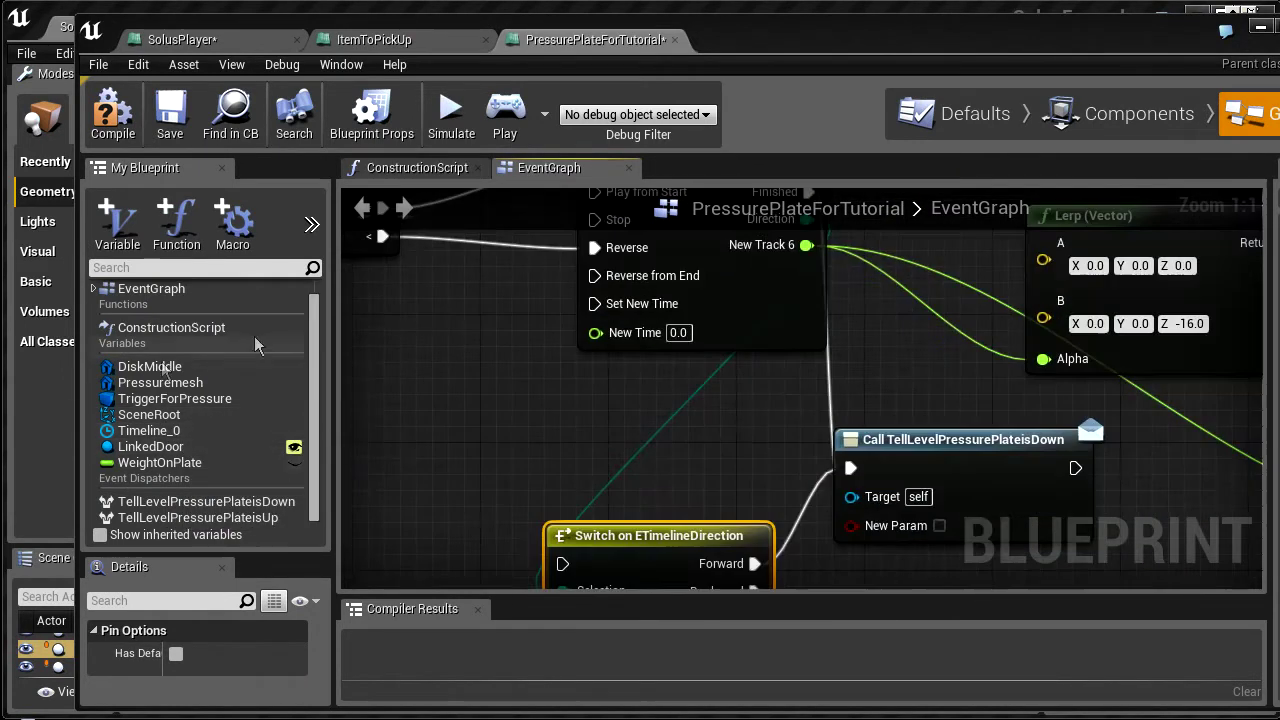
left_click_drag(185, 431, 421, 401)
left_click(454, 428)
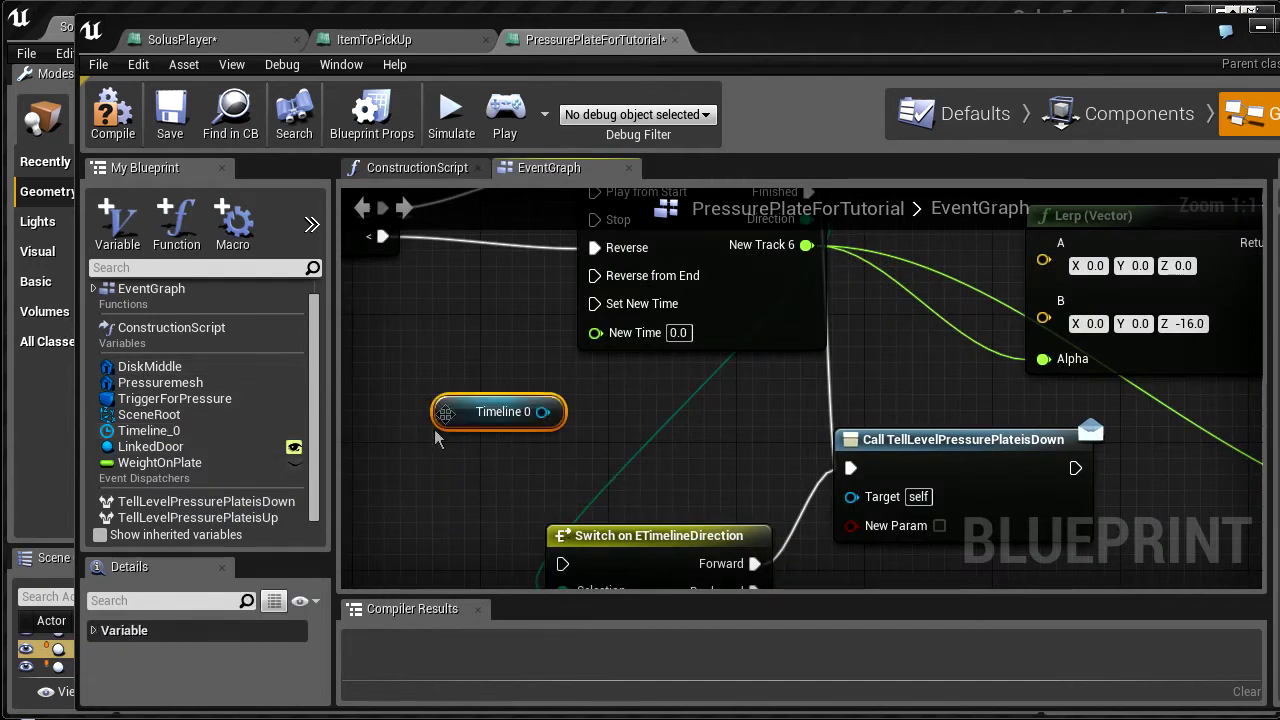
right_click_drag(446, 408, 404, 513)
left_click(688, 425)
right_click_drag(668, 505, 780, 446)
left_click(560, 457)
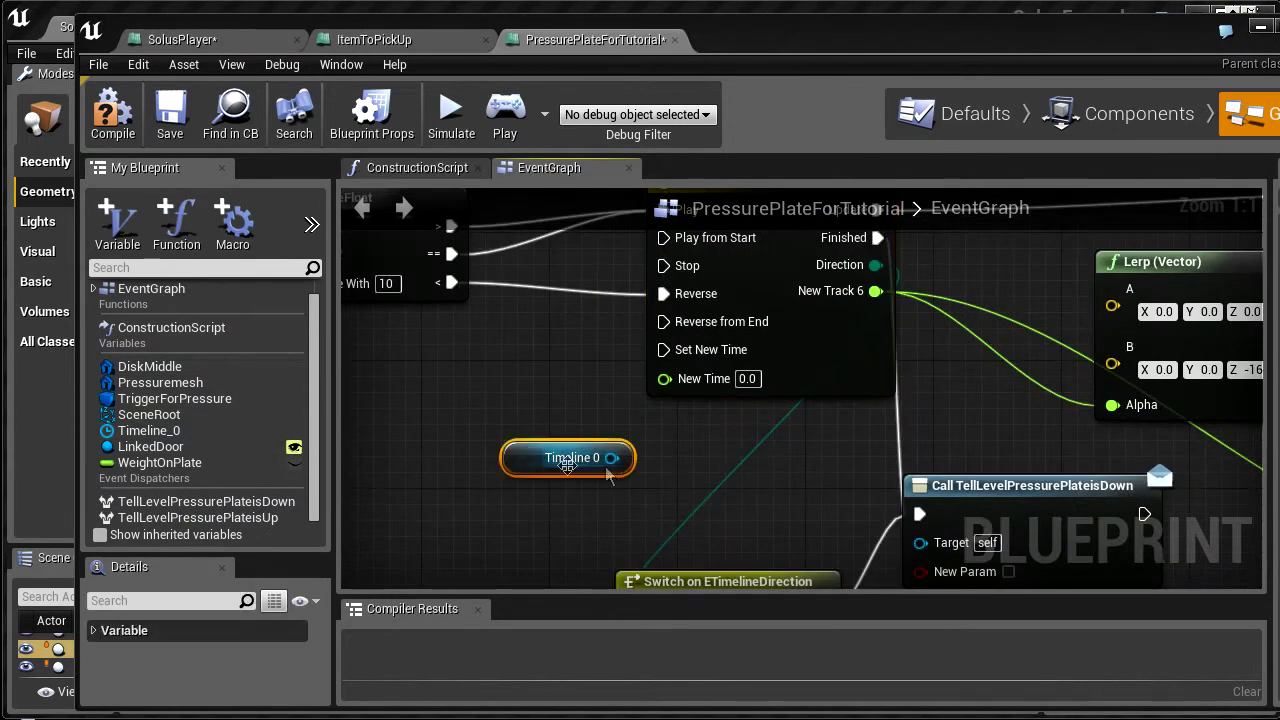
Try a Play function node on the Timeline 0 reference, compare it with the timeline's Play input and delete it
left_click_drag(611, 457, 684, 437)
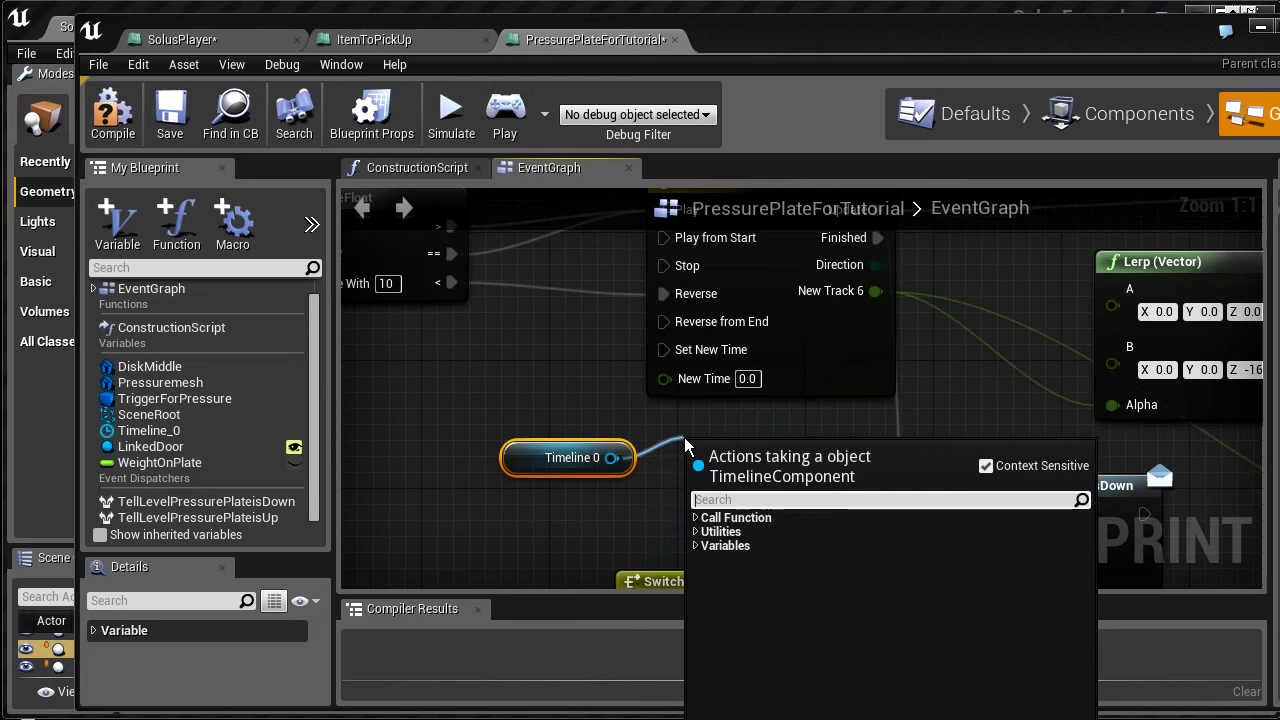
type("play s")
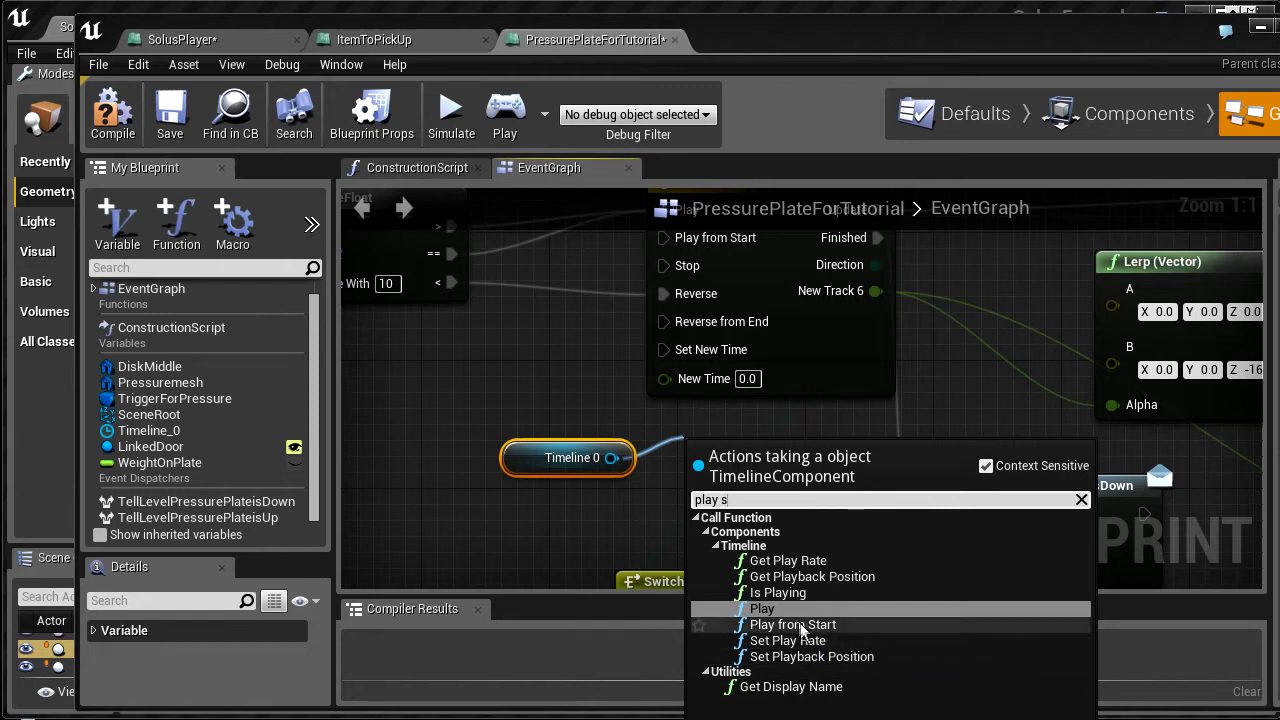
left_click(760, 608)
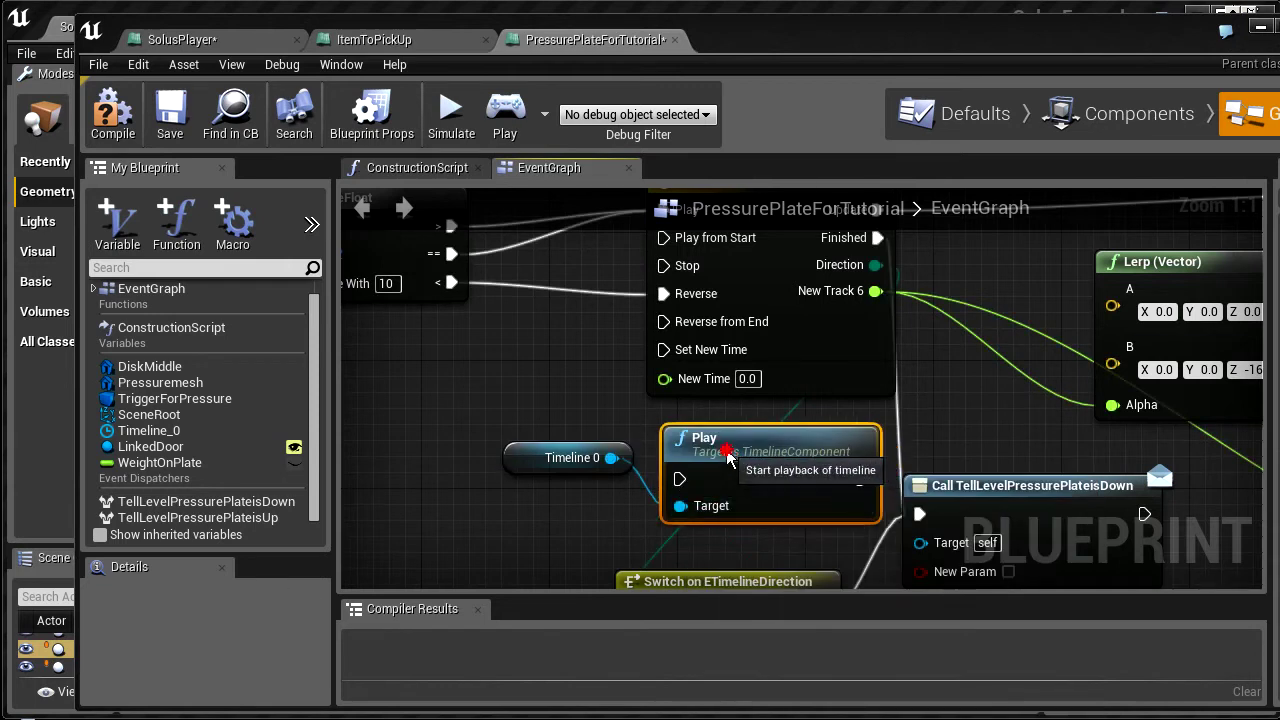
right_click_drag(668, 230, 668, 335)
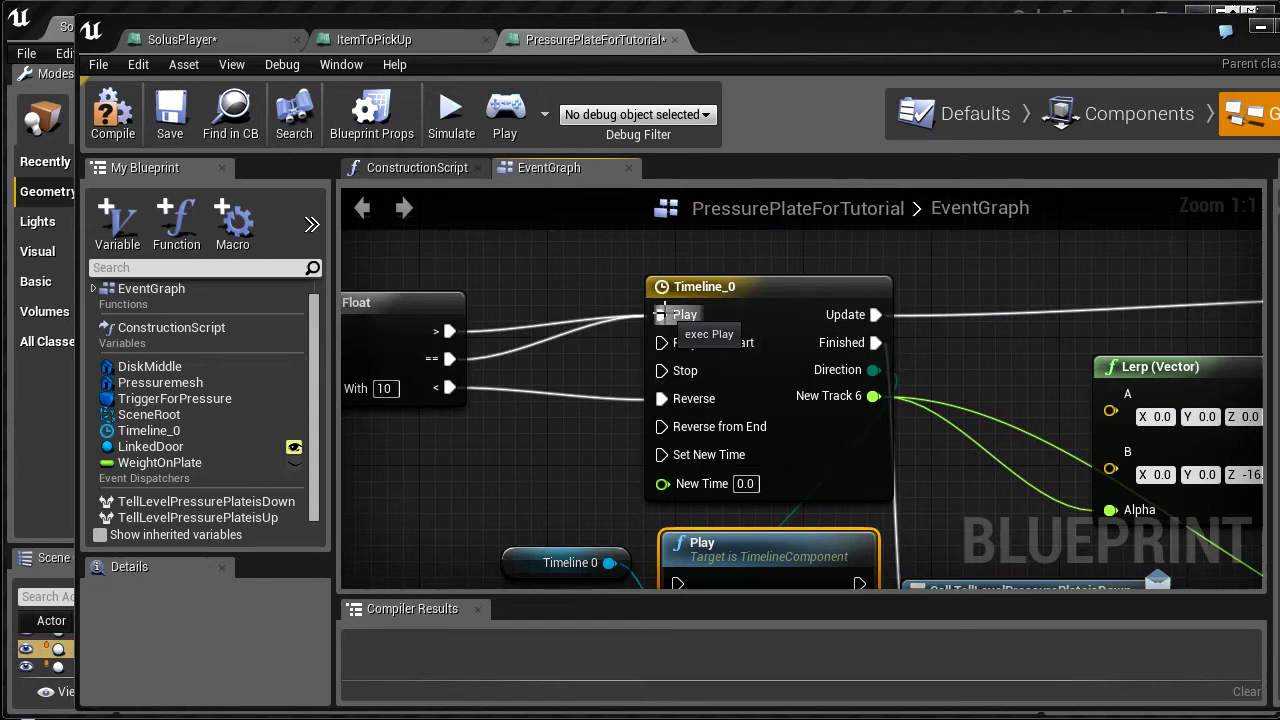
right_click_drag(709, 586, 720, 451)
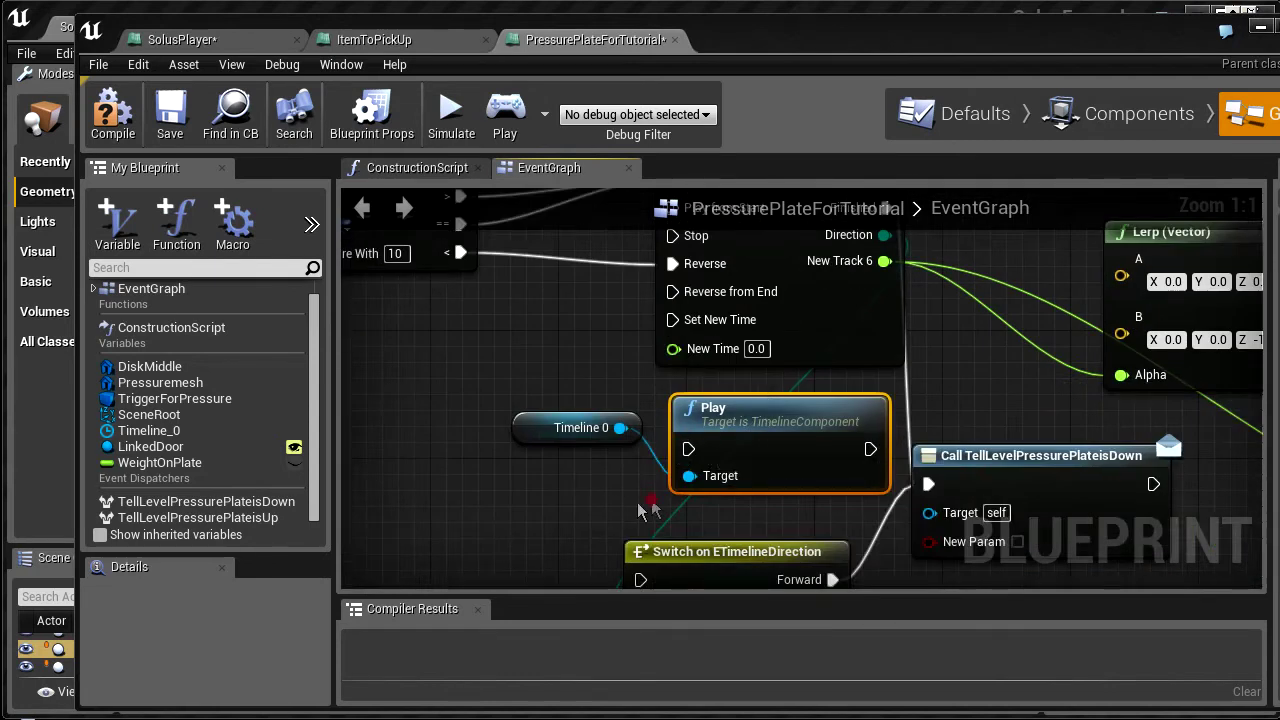
key("Delete")
Try a Get Playback Position node on the Timeline 0 reference, and delete both nodes
left_click_drag(620, 427, 672, 414)
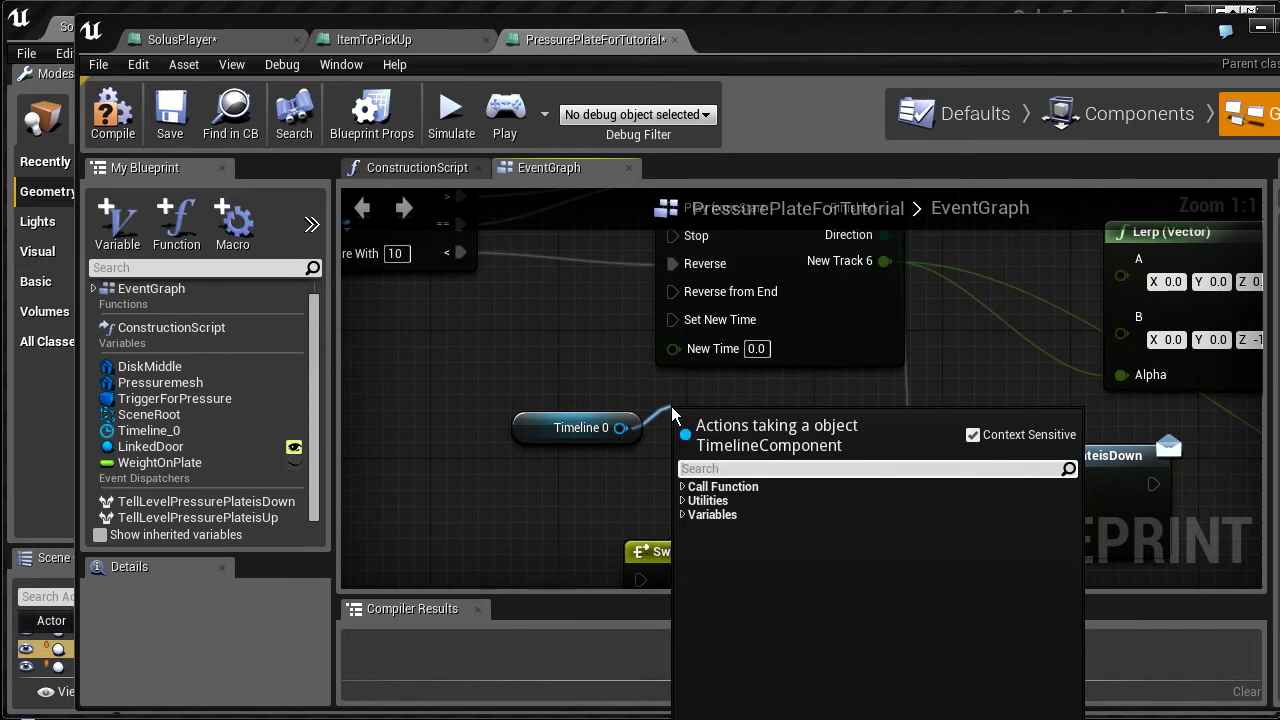
type("play")
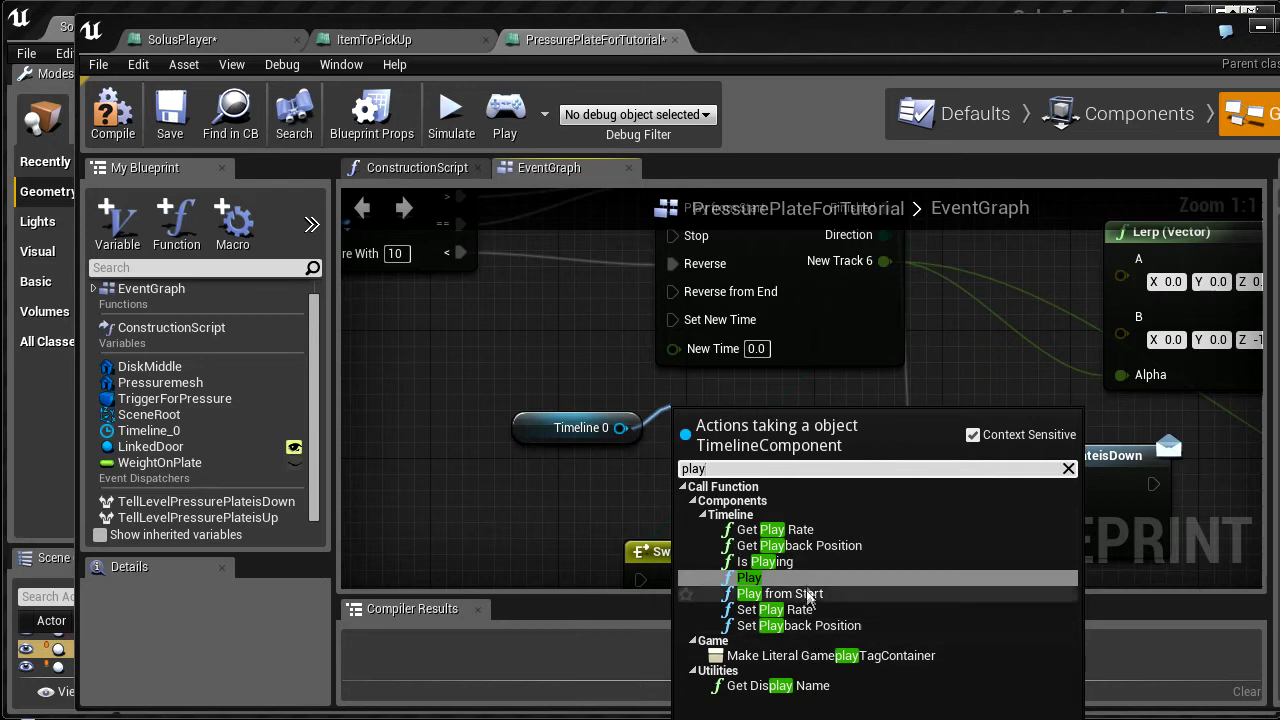
left_click(795, 545)
left_click_drag(868, 463, 944, 375)
right_click_drag(932, 338, 894, 426)
right_click_drag(712, 408, 731, 309)
left_click_drag(511, 477, 725, 426)
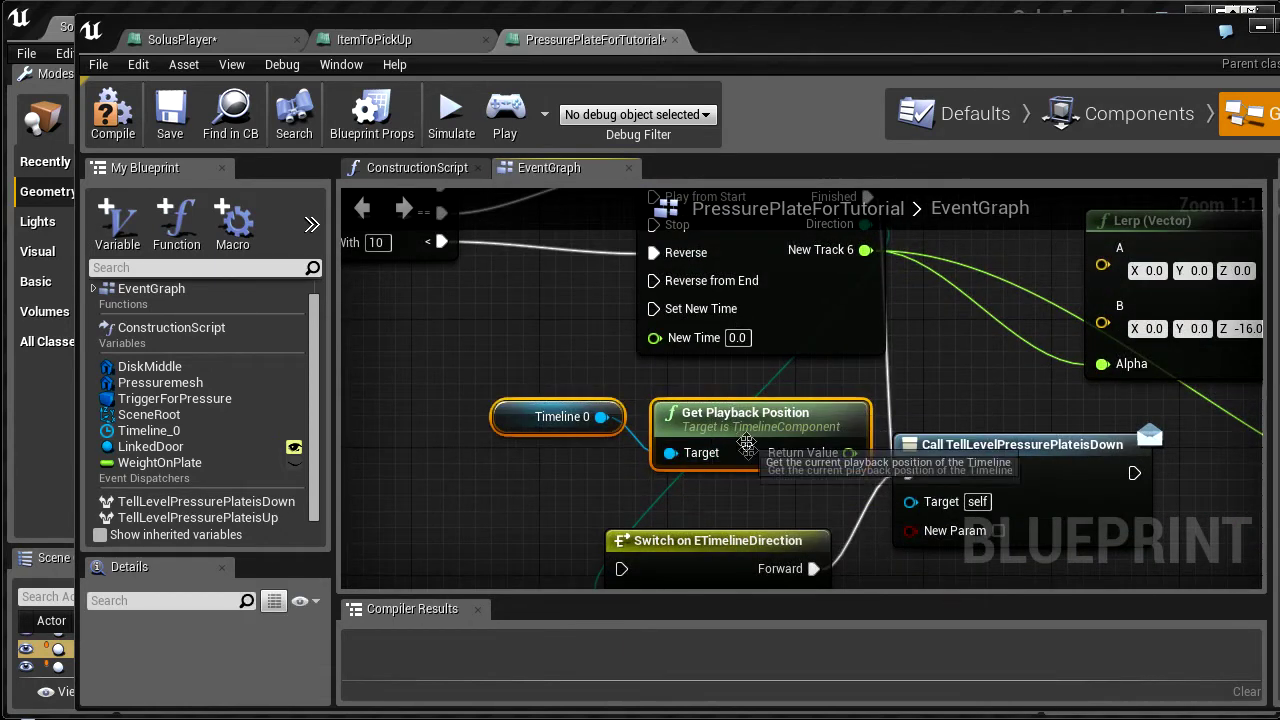
key("Delete")
Connect Timeline_0's Finished output to the execution input of Switch on ETimelineDirection
right_click_drag(944, 358, 762, 405)
scroll(728, 345, "down", 2)
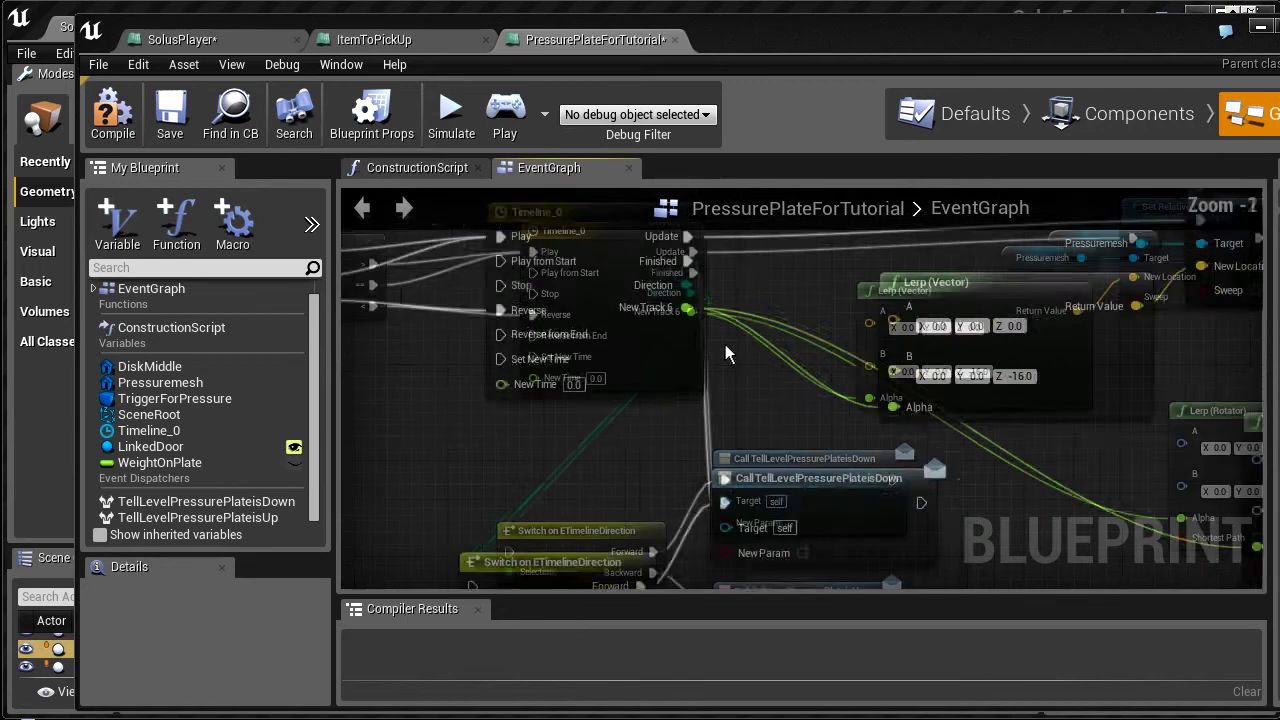
left_click_drag(693, 274, 510, 449)
Select the Switch on ETimelineDirection node with both TellLevelPressurePlate call nodes and move them above the Set Relative Location chain
left_click_drag(1108, 537, 508, 374)
left_click_drag(609, 438, 977, 443)
right_click_drag(977, 443, 1025, 333)
scroll(834, 495, "down", 4)
scroll(844, 468, "up", 2)
left_click_drag(844, 468, 830, 408)
right_click_drag(830, 408, 858, 571)
left_click_drag(858, 571, 872, 236)
right_click_drag(846, 314, 829, 356)
scroll(829, 356, "down", 4)
left_click_drag(850, 288, 863, 526)
scroll(860, 528, "up", 5)
right_click_drag(843, 537, 797, 322)
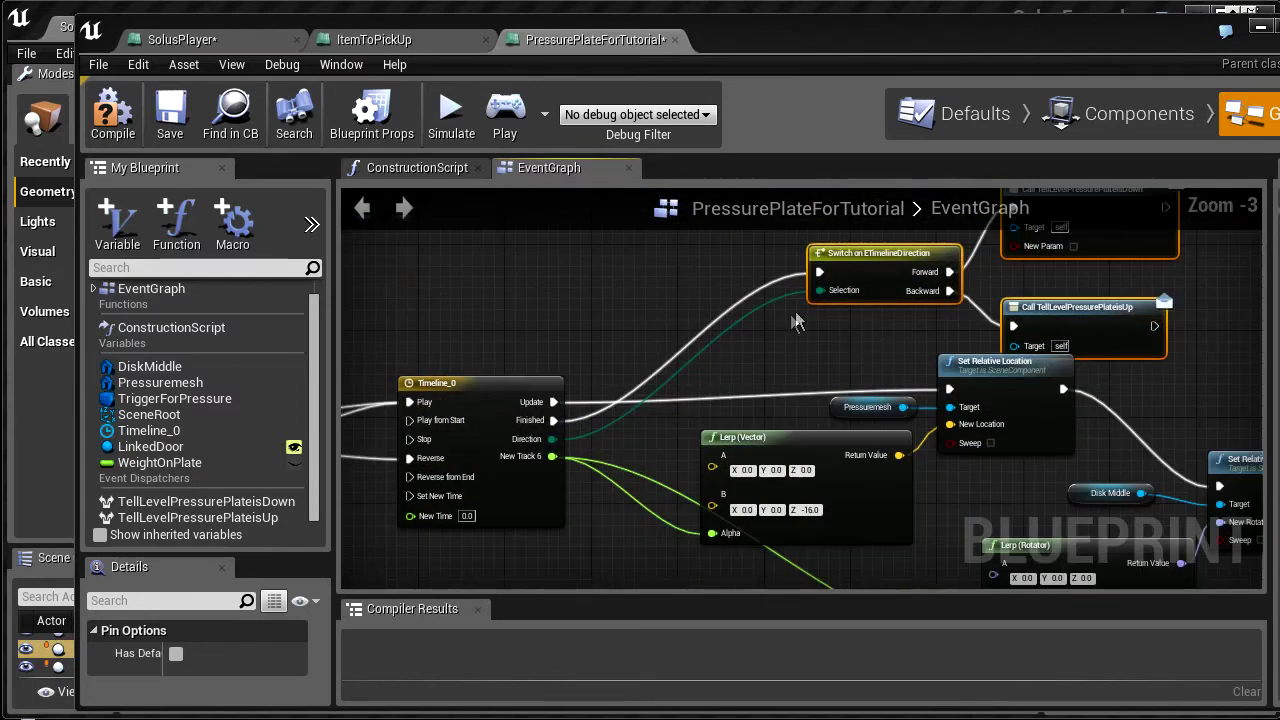
left_click_drag(857, 250, 932, 241)
right_click_drag(932, 241, 959, 287)
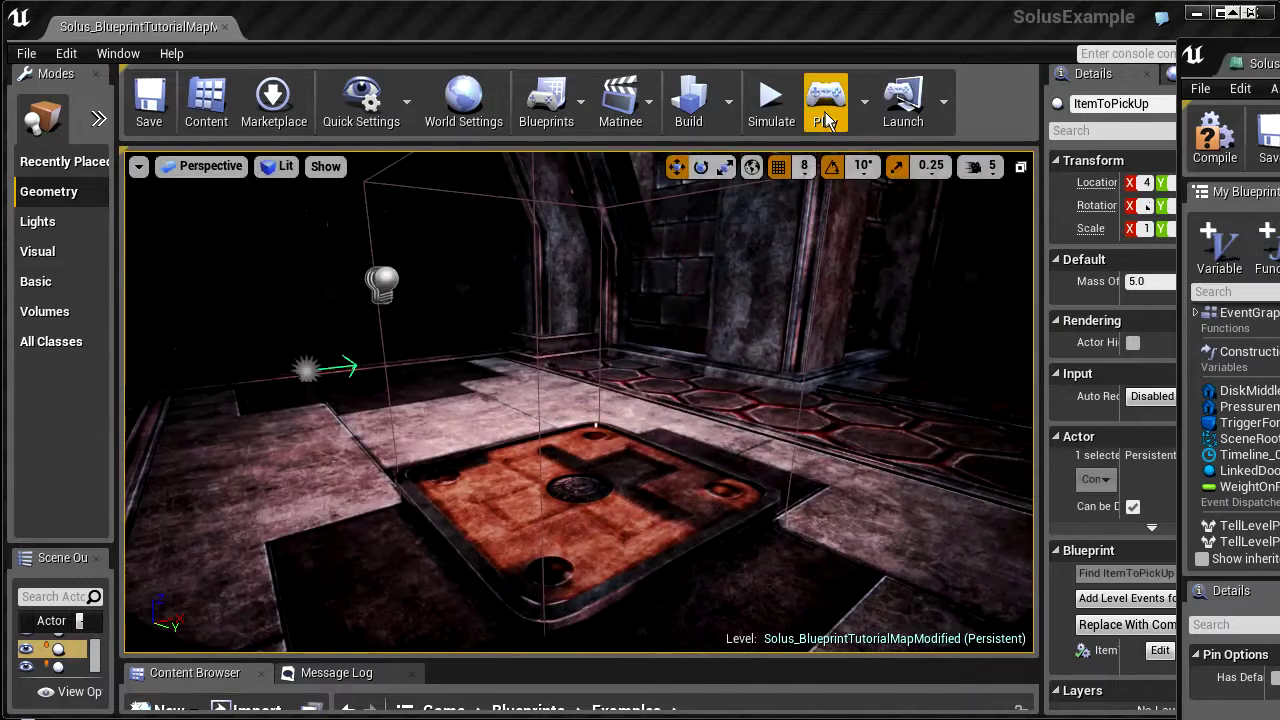
Play-test the level by carrying rocks onto the pressure plate and checking the doorway, and end the play session
left_click(825, 118)
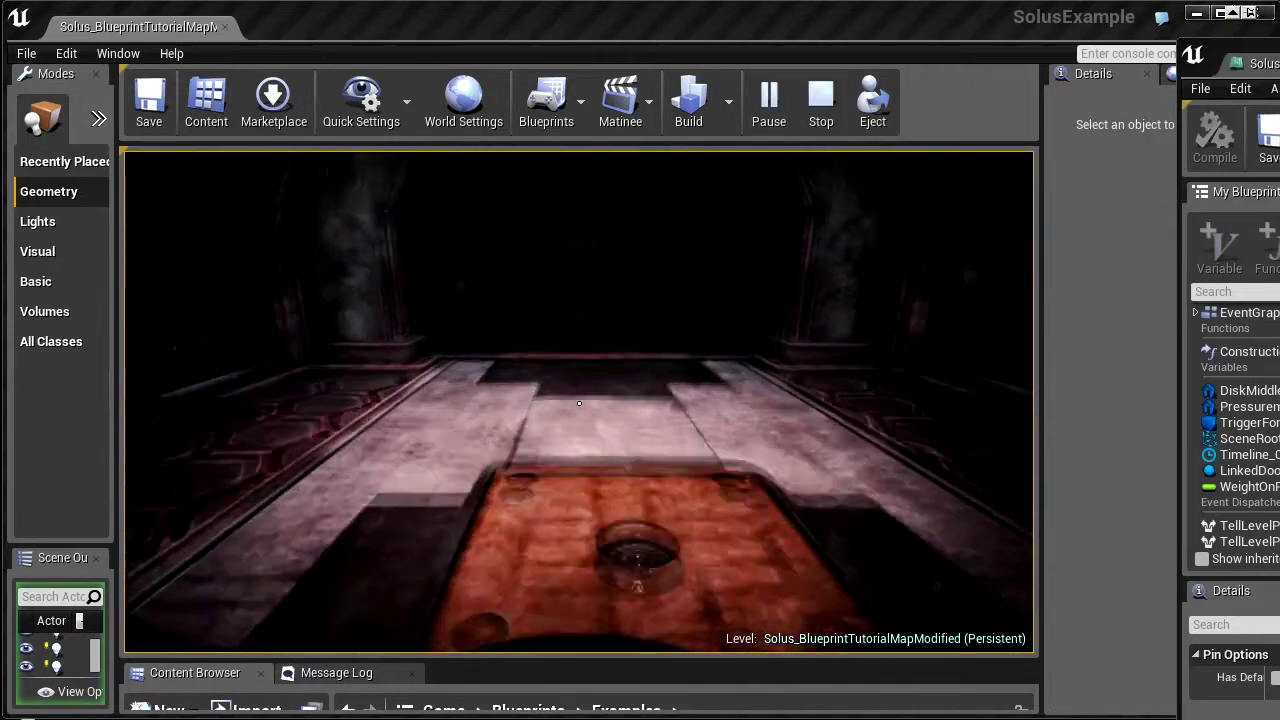
key("w")
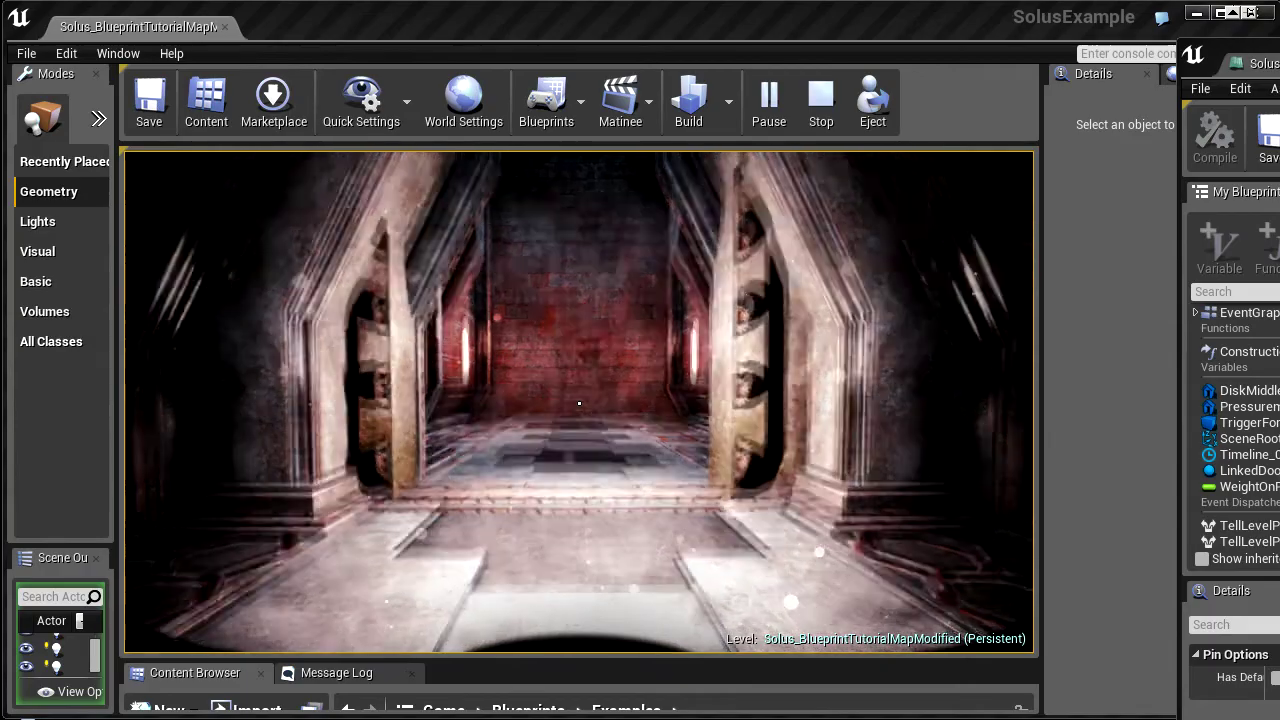
key("w")
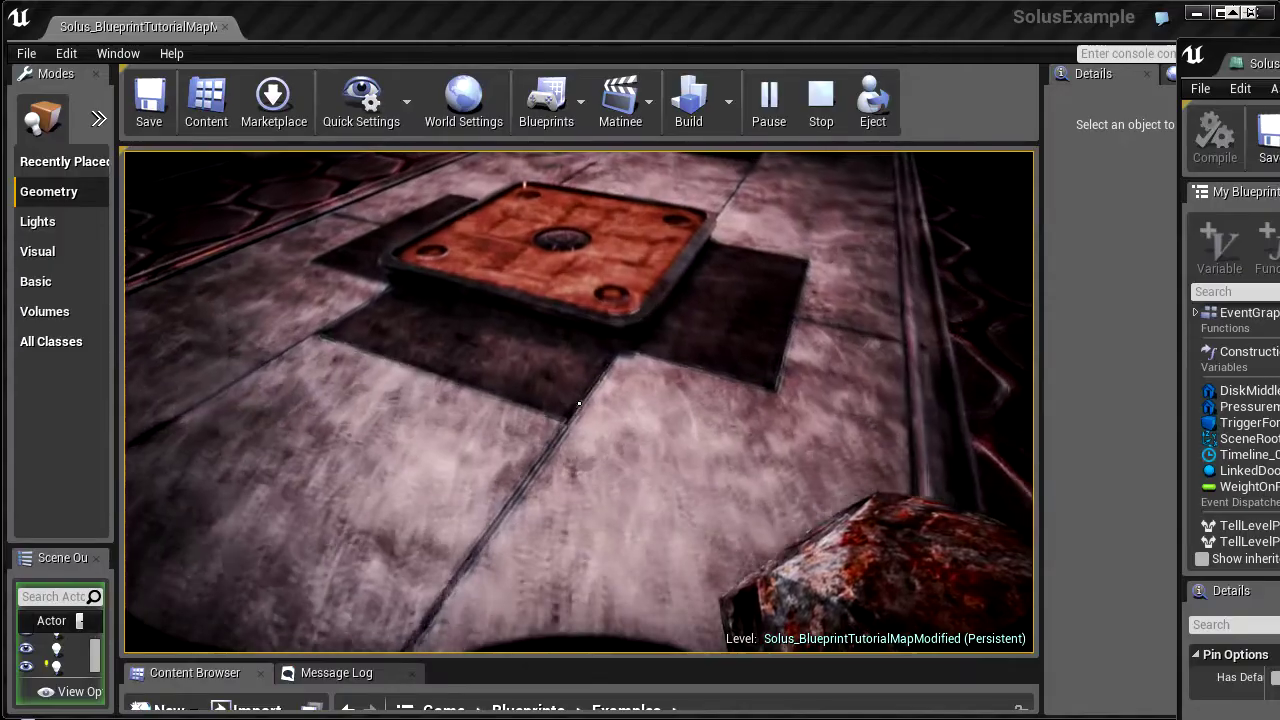
key("w")
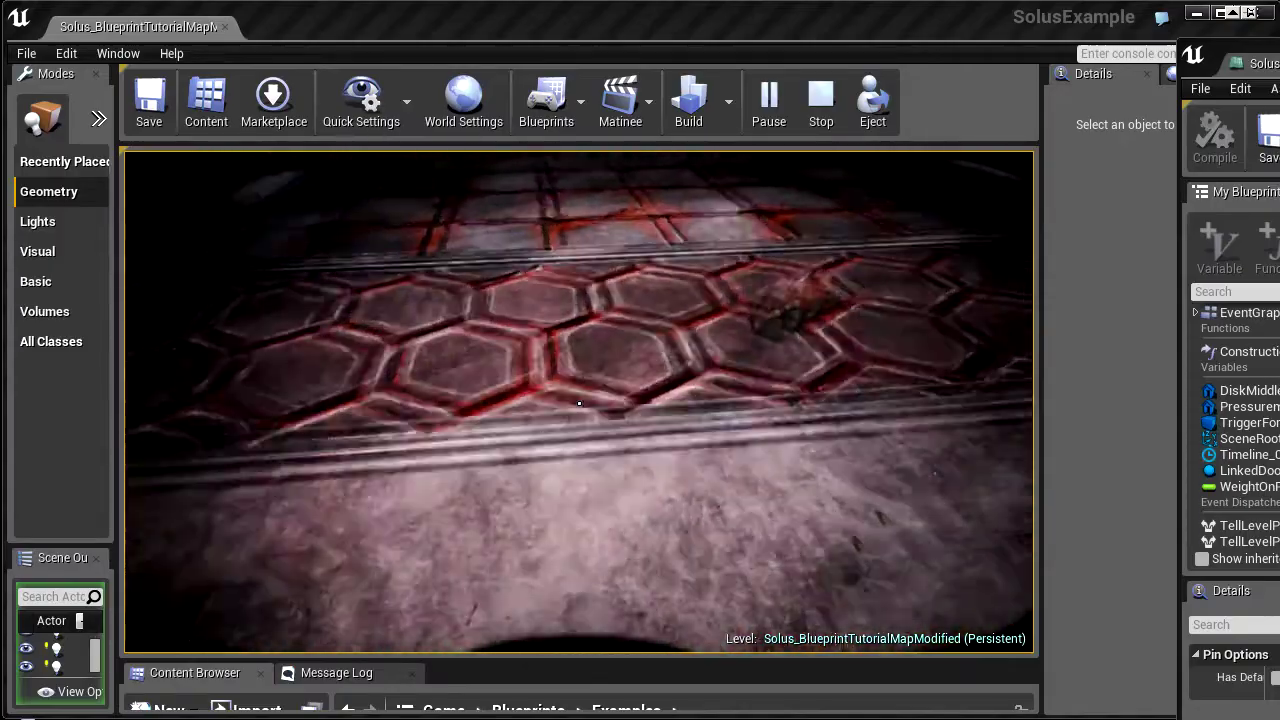
key("w")
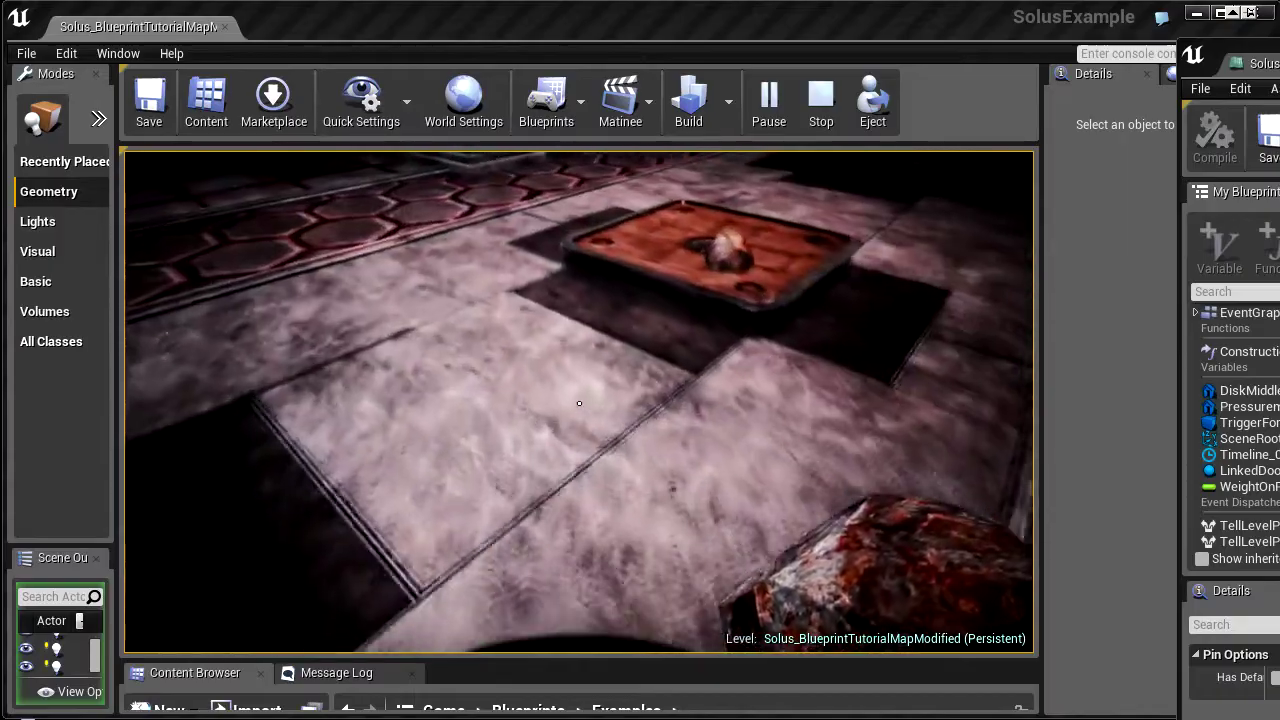
key("w")
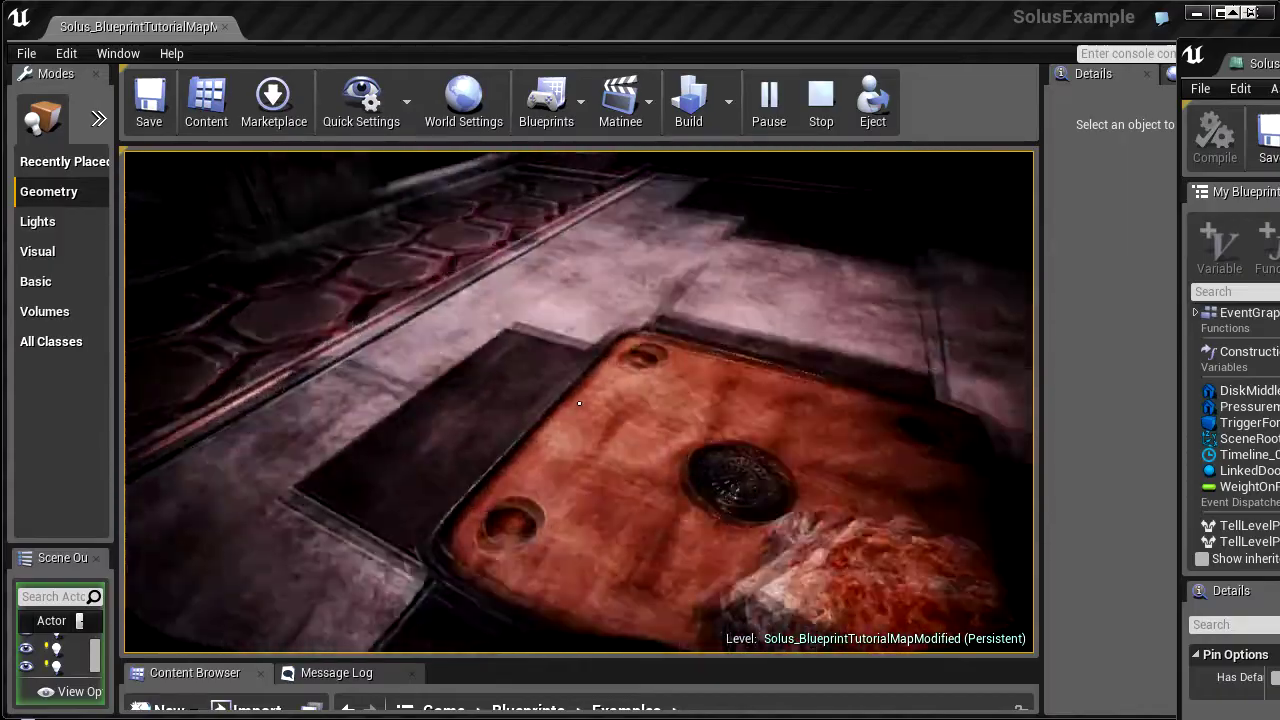
left_click(579, 403)
key("w")
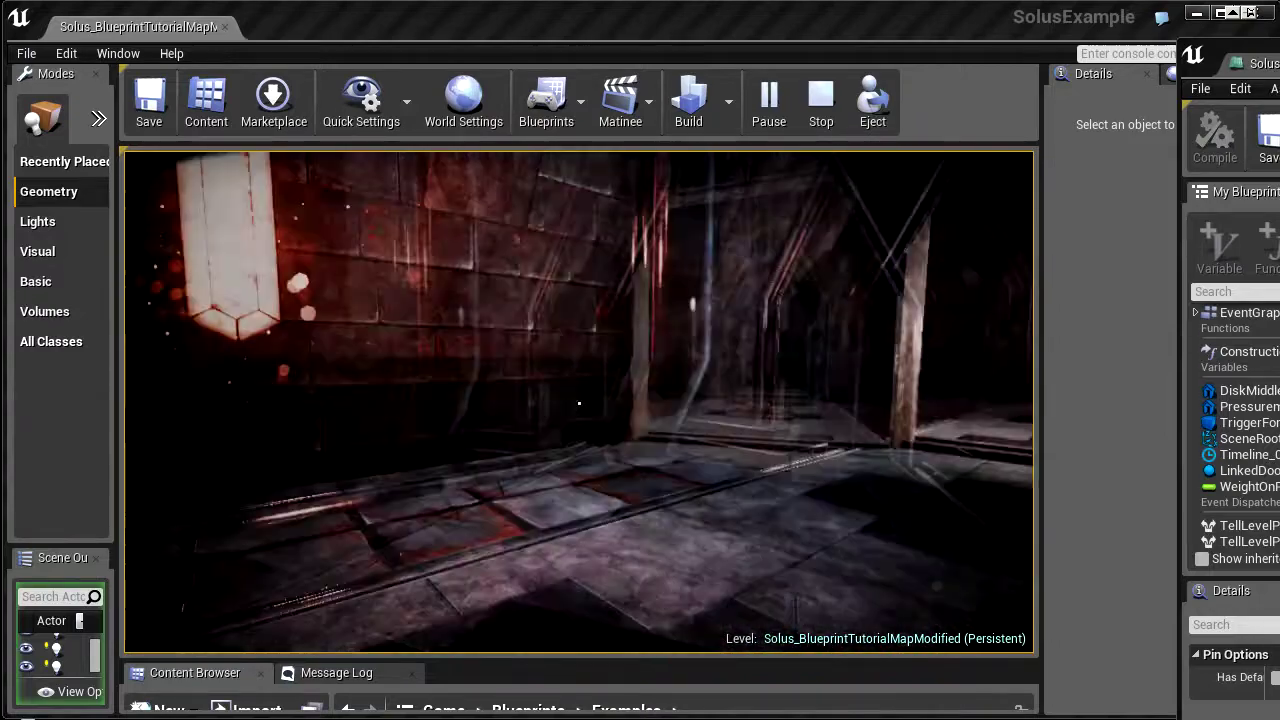
key("shift+F1")
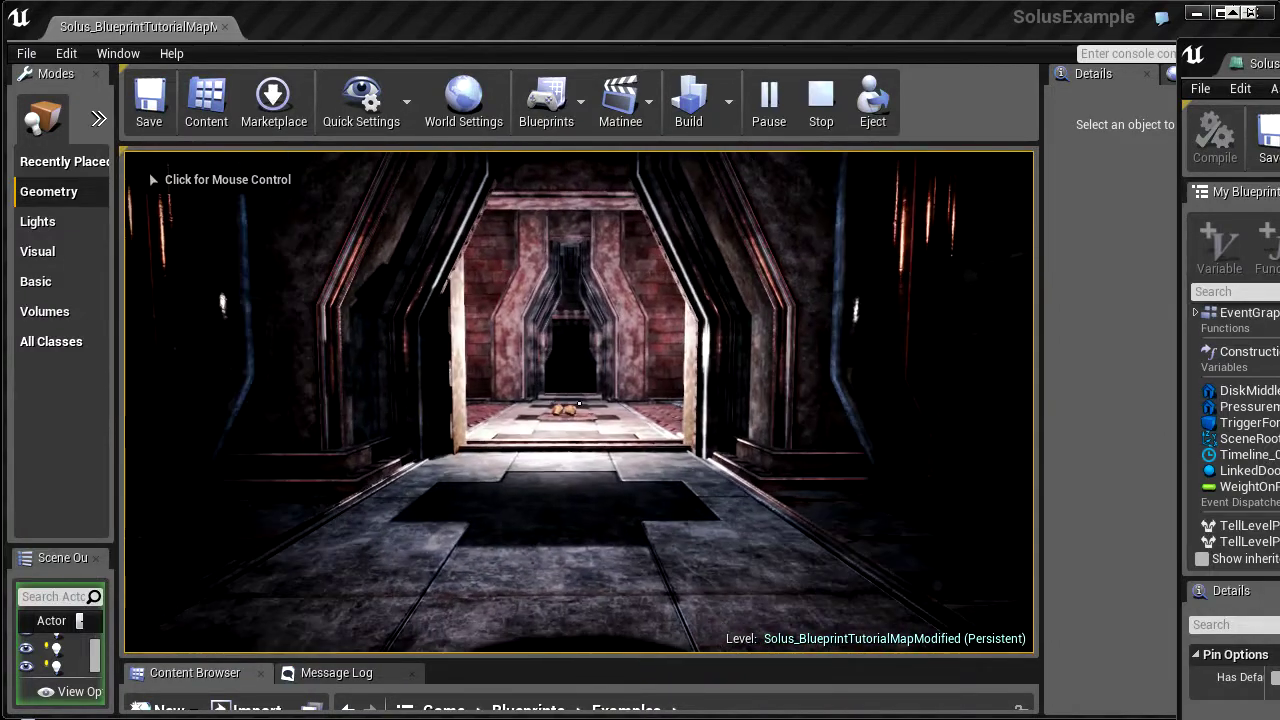
key("Escape")
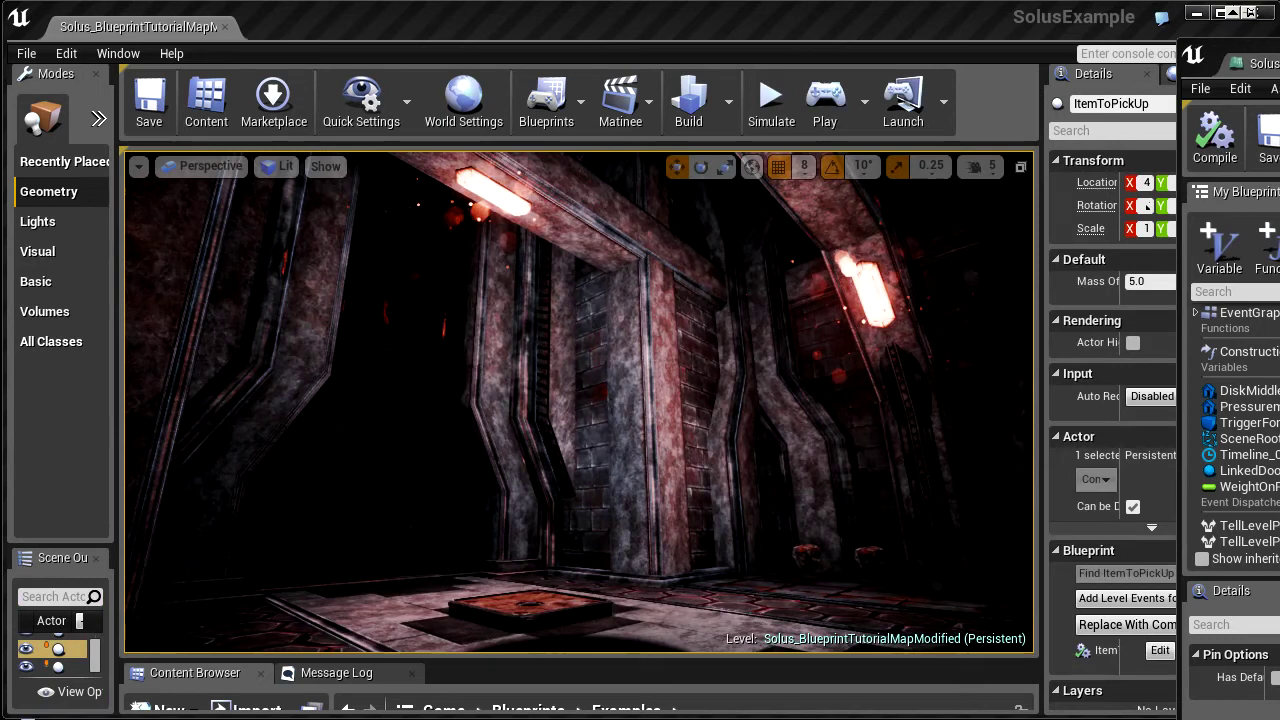